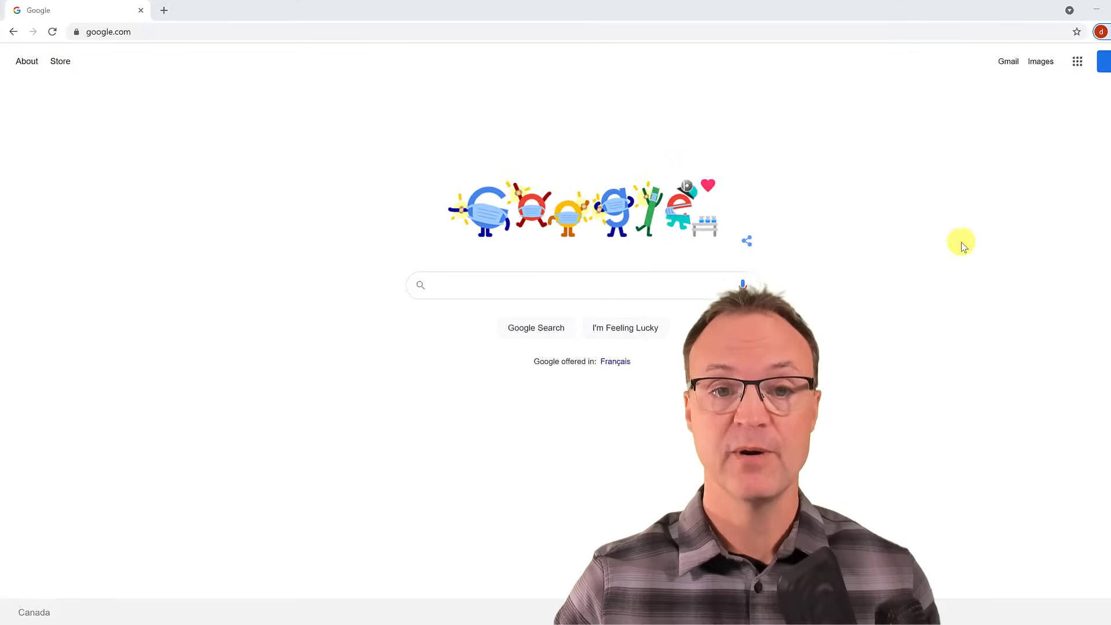
# Step: Go to mail.google.com and sign in with a different account by entering its e-mail
pyautogui.click(183, 31)
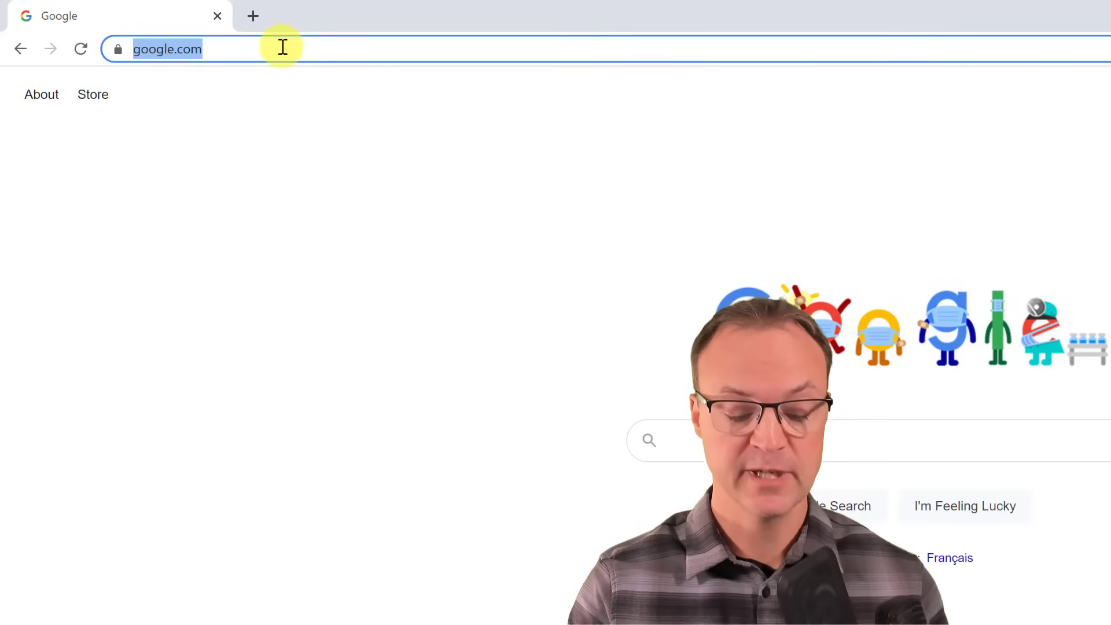
pyautogui.write('mail.')
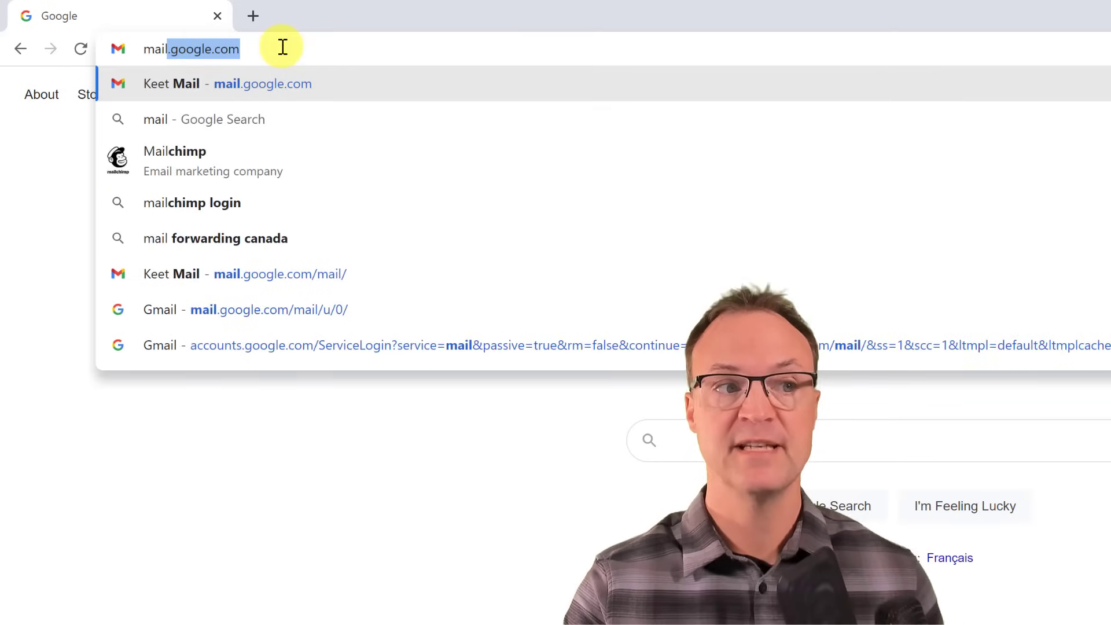
pyautogui.press('Return')
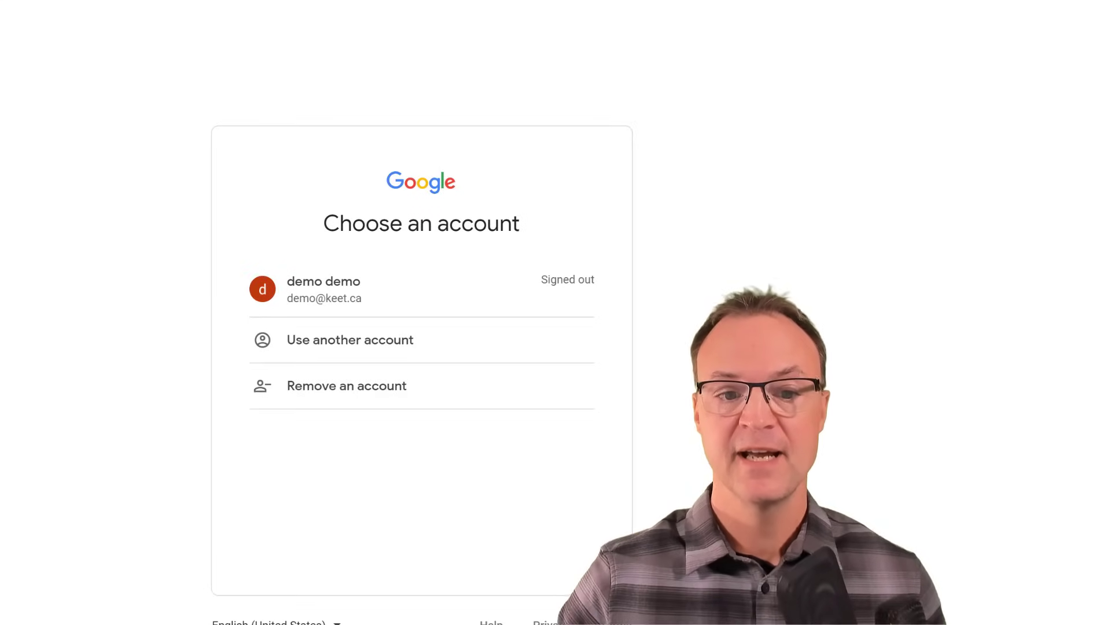
pyautogui.click(343, 298)
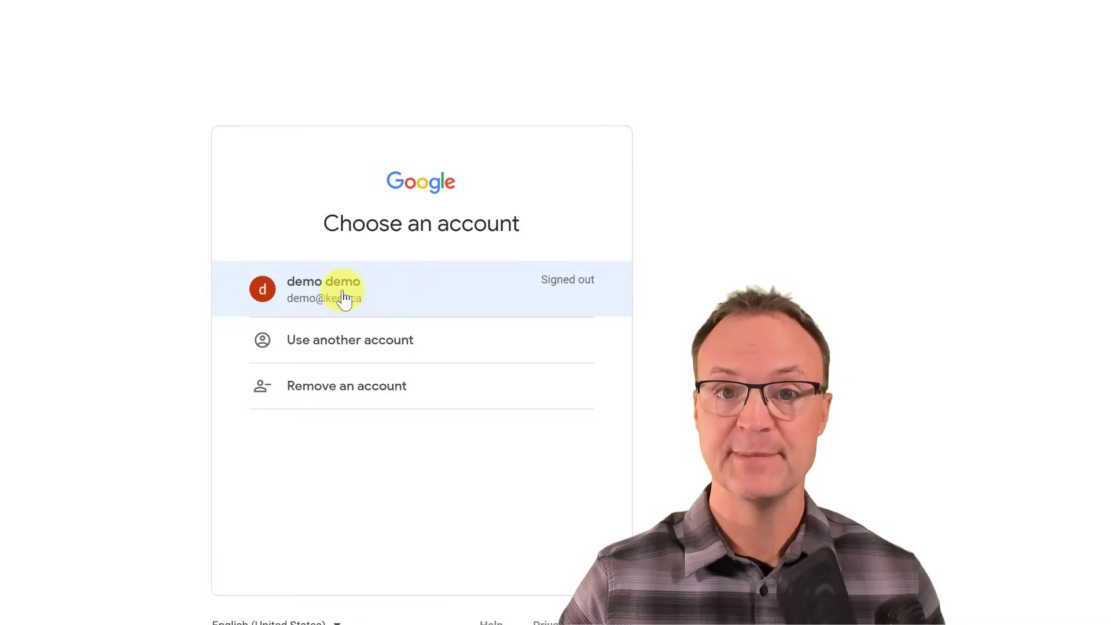
pyautogui.click(373, 347)
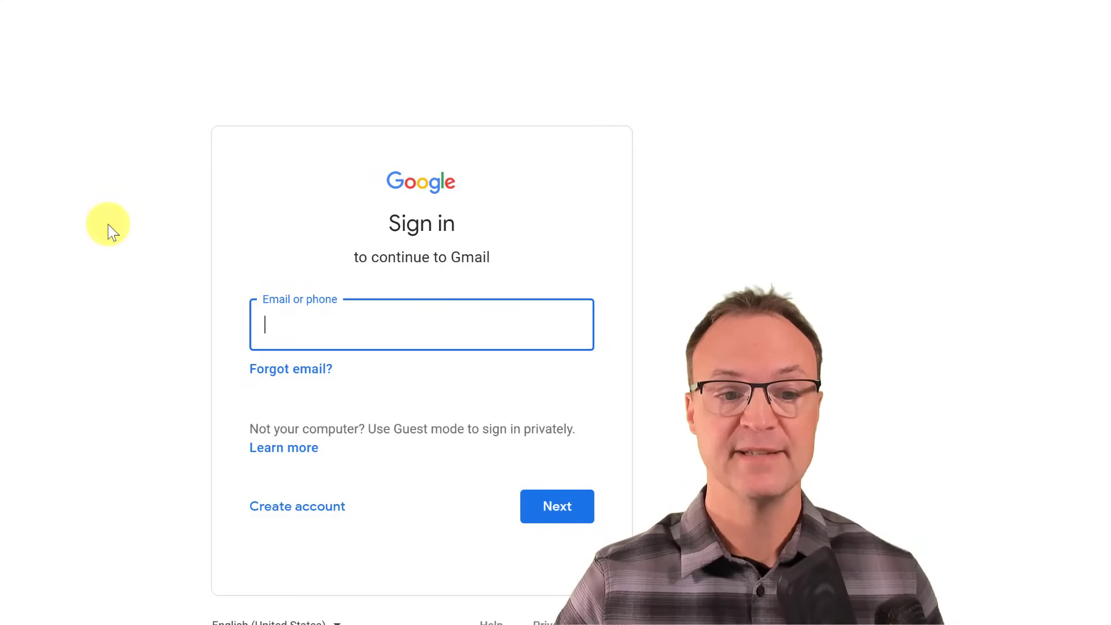
pyautogui.write('demo')
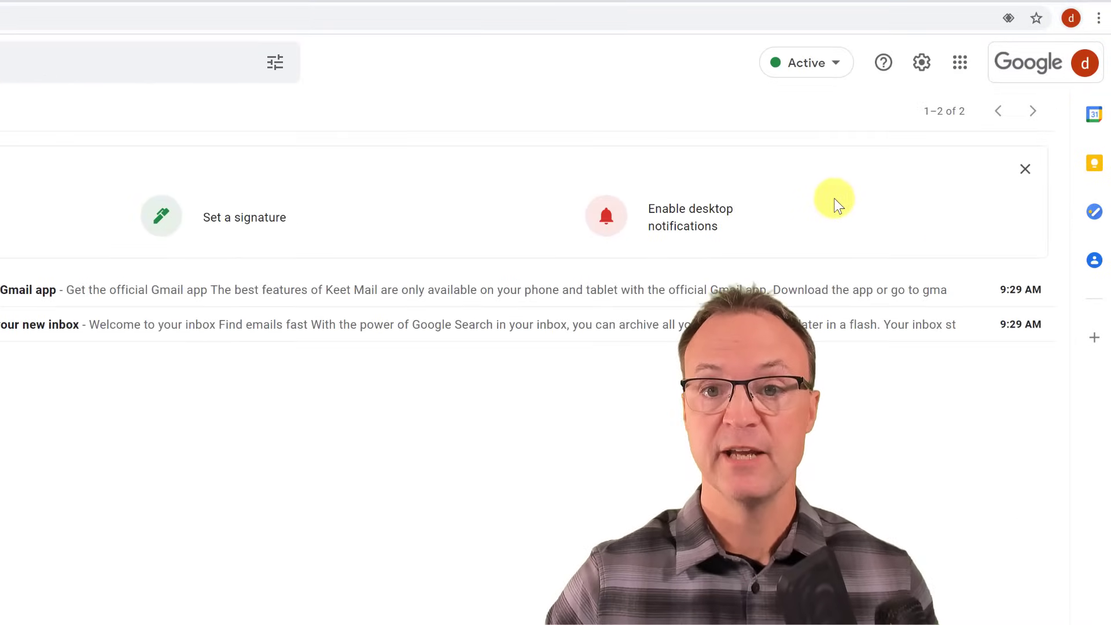
pyautogui.click(960, 69)
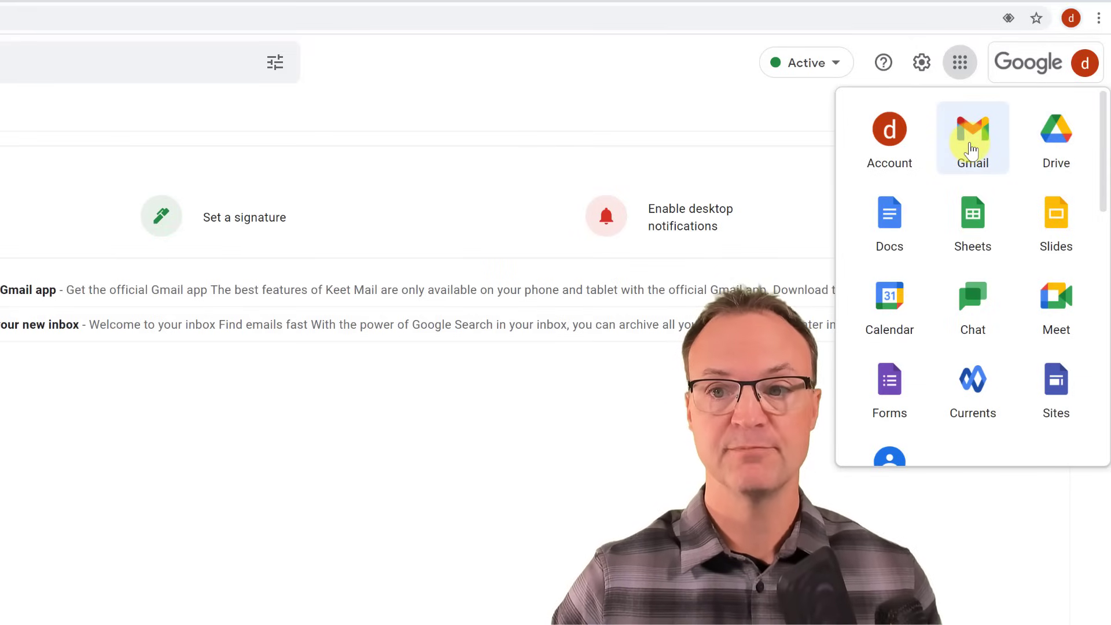
pyautogui.moveTo(972, 150)
pyautogui.mouseDown()
pyautogui.moveTo(920, 270)
pyautogui.moveTo(967, 290)
pyautogui.moveTo(1000, 171)
pyautogui.moveTo(985, 129)
pyautogui.moveTo(976, 145)
pyautogui.mouseUp()
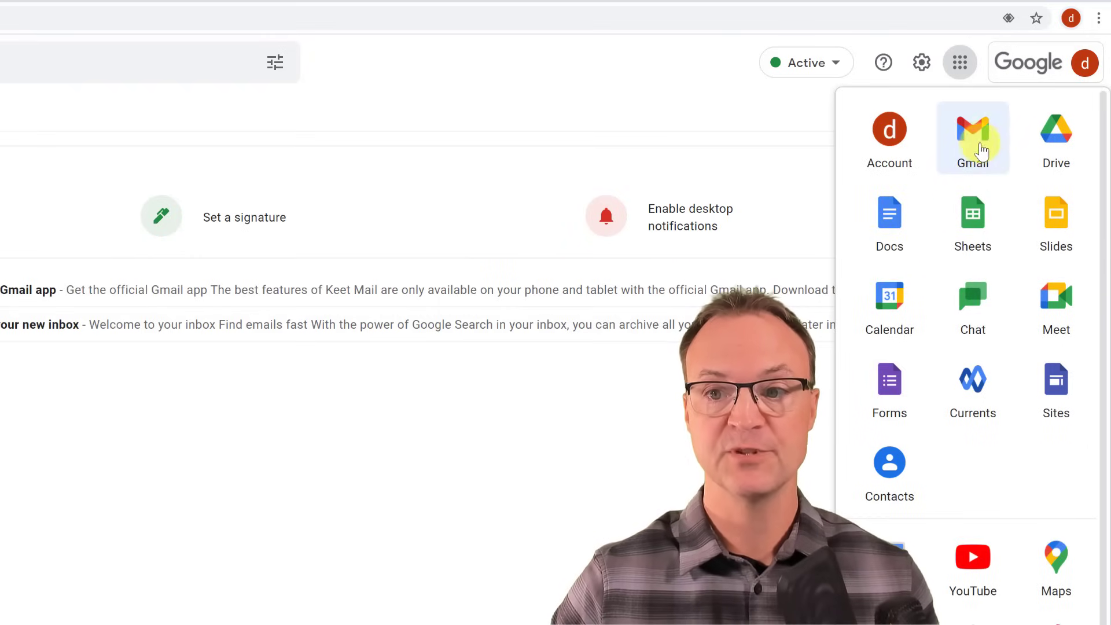
pyautogui.click(239, 450)
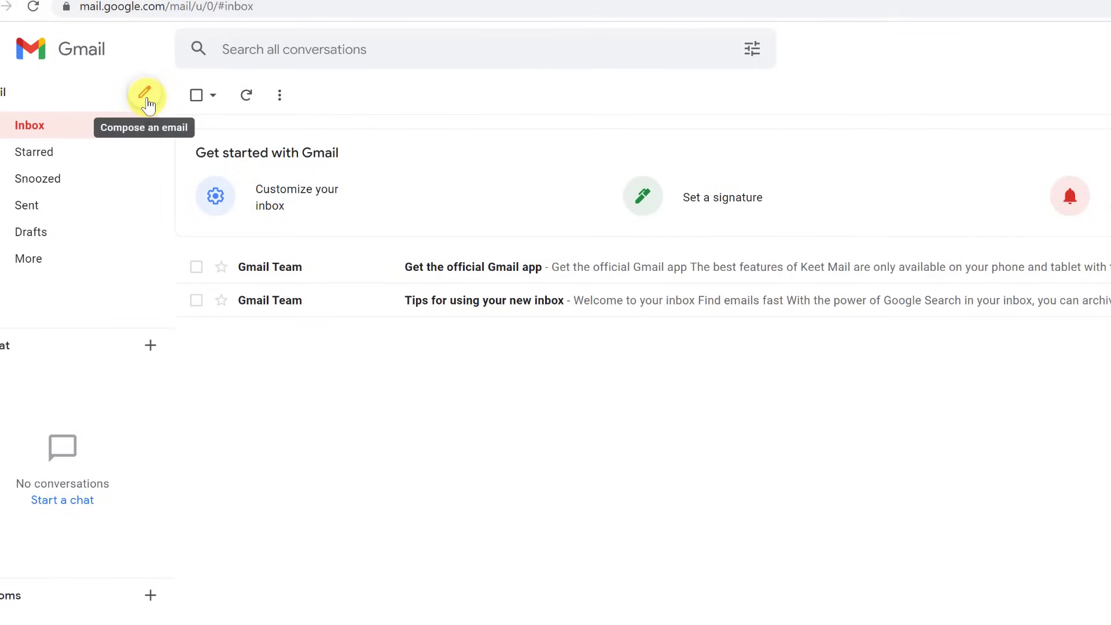
# Step: Open a new message, try minimize and full screen, then reopen it in full screen
pyautogui.click(147, 106)
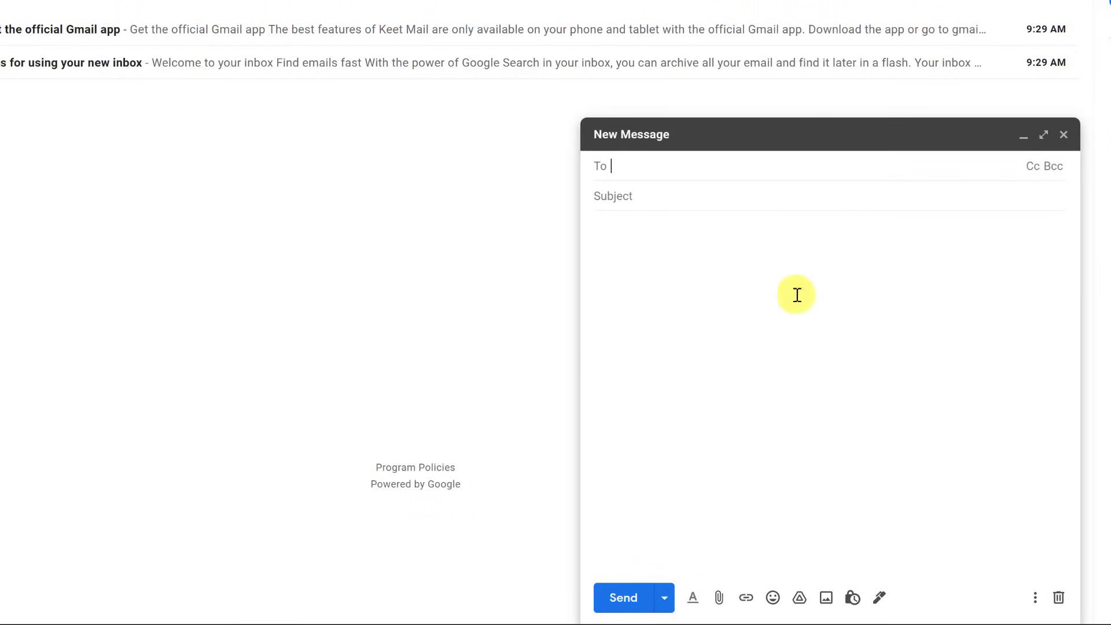
pyautogui.click(1022, 142)
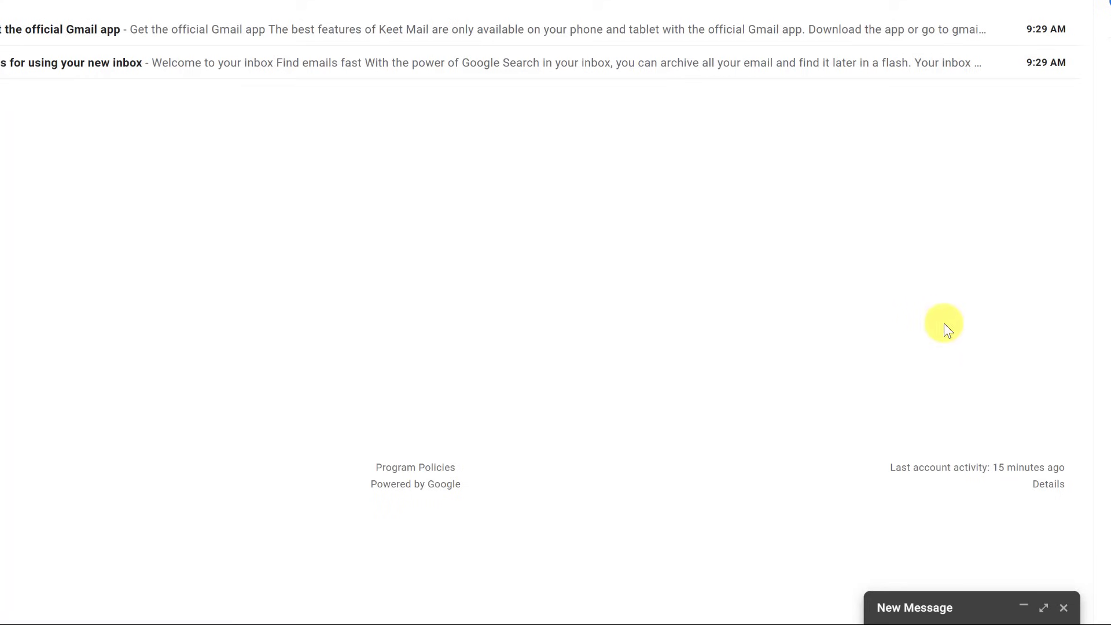
pyautogui.click(1020, 606)
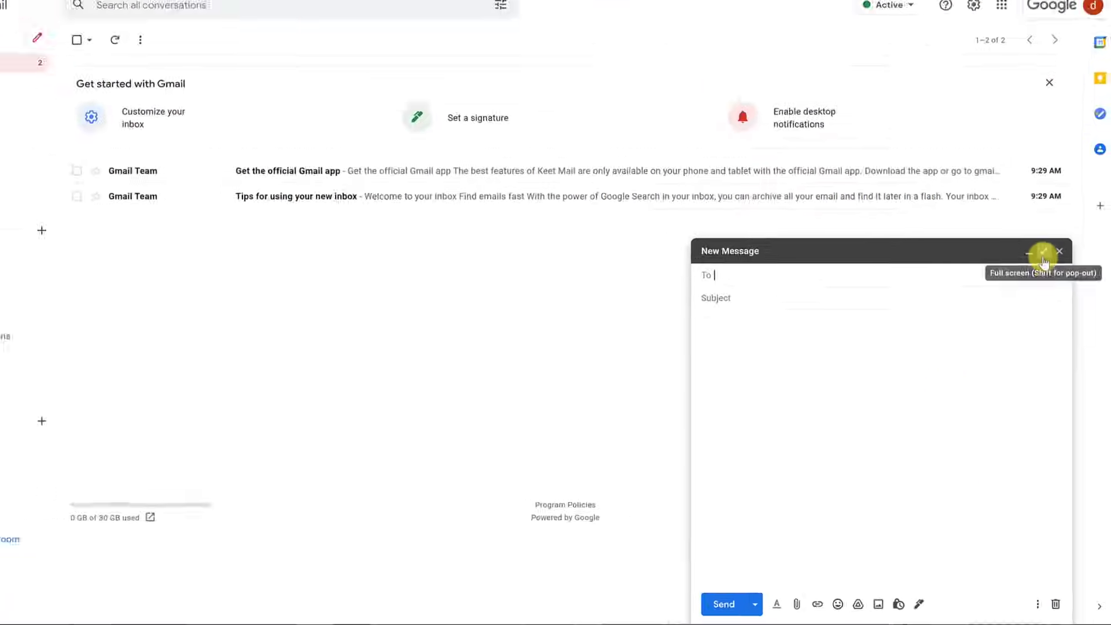
pyautogui.click(1044, 255)
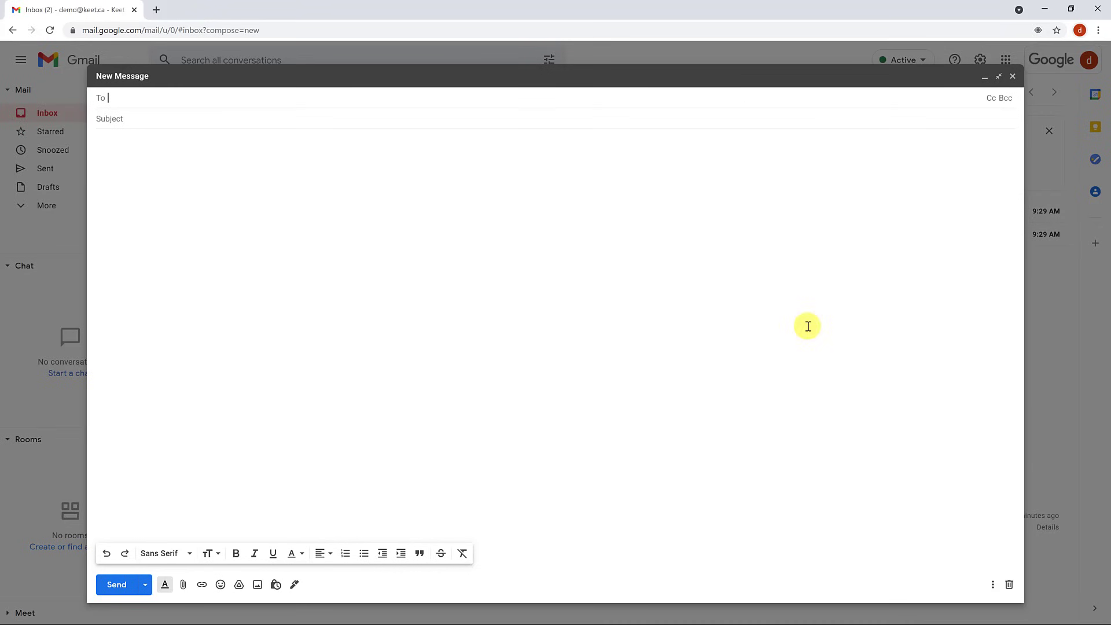
pyautogui.click(1012, 76)
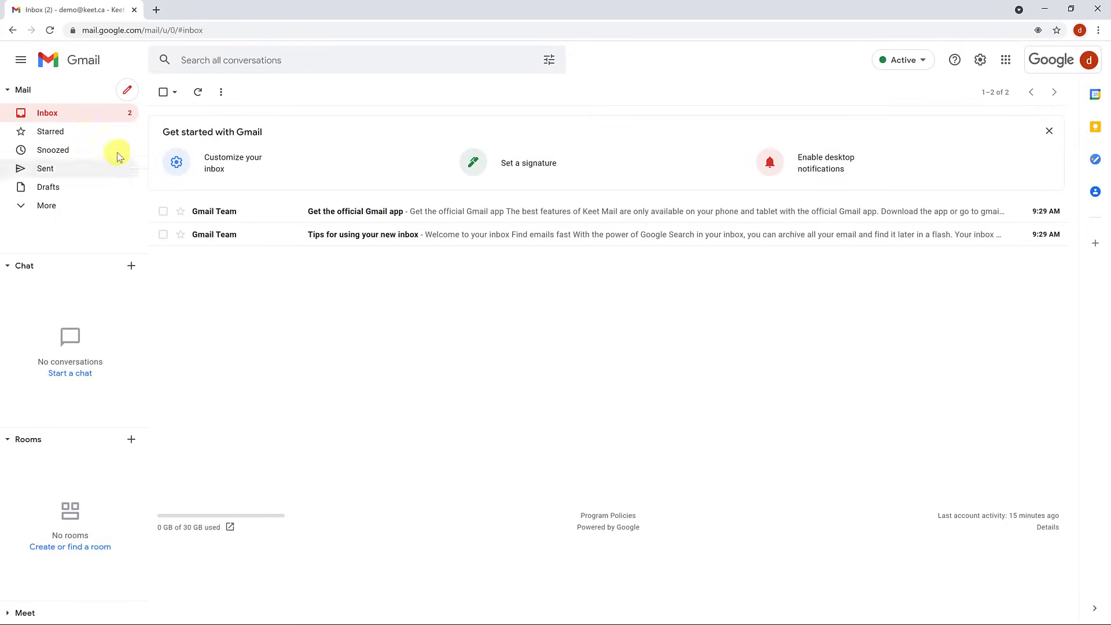
pyautogui.click(127, 89)
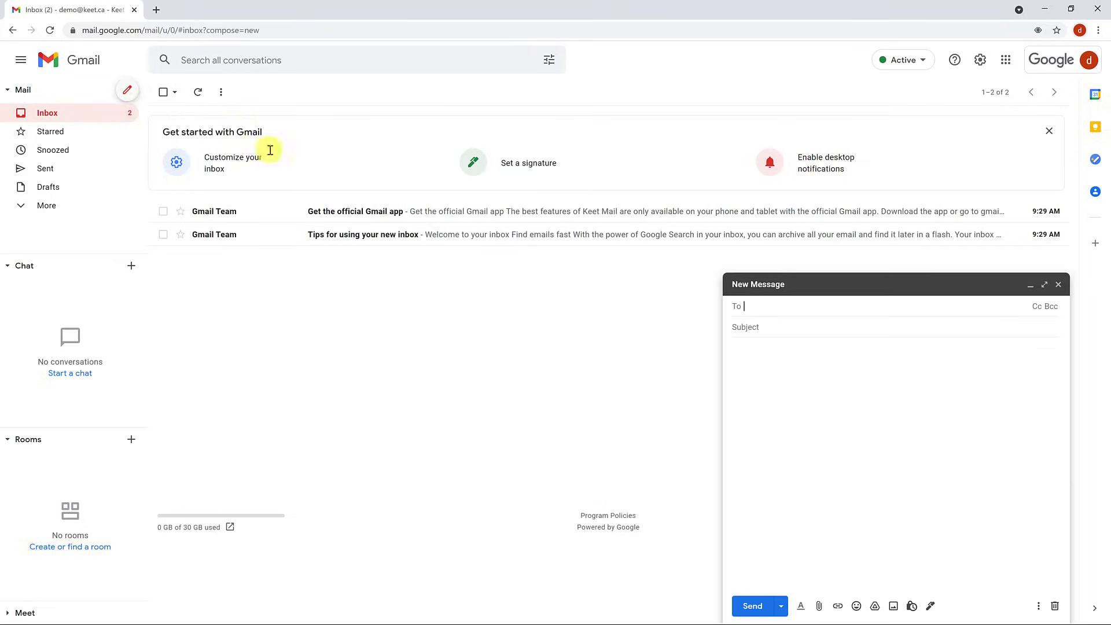
pyautogui.click(1046, 286)
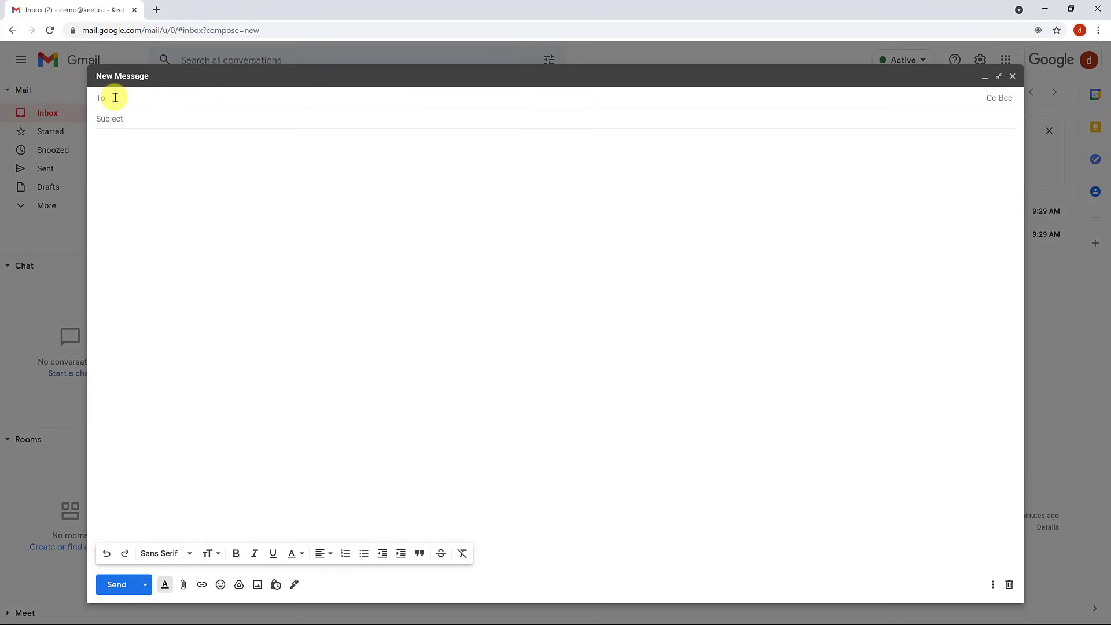
# Step: Address the email to one suggested contact, adding a Cc contact and Bcc line, then removing the Cc
pyautogui.write('ashto')
pyautogui.click(184, 126)
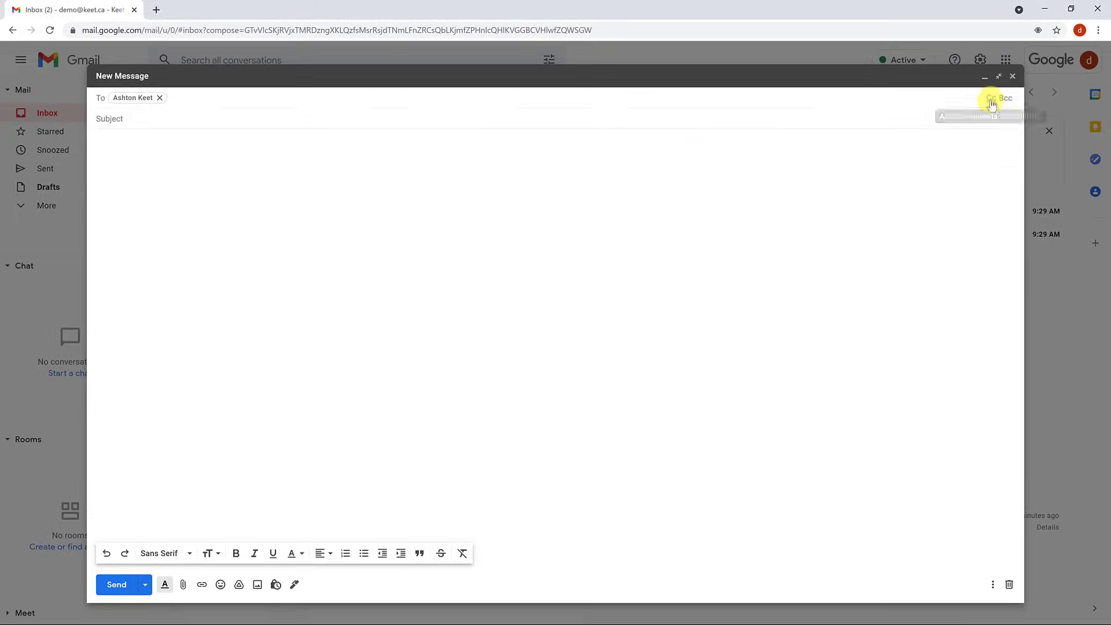
pyautogui.click(991, 101)
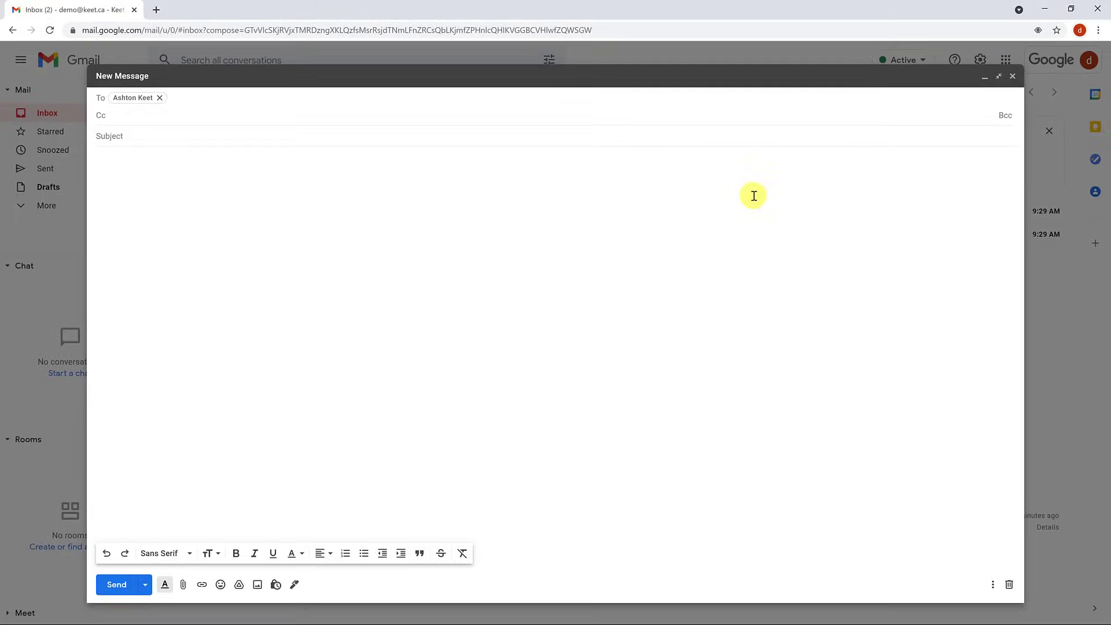
pyautogui.write('keeg')
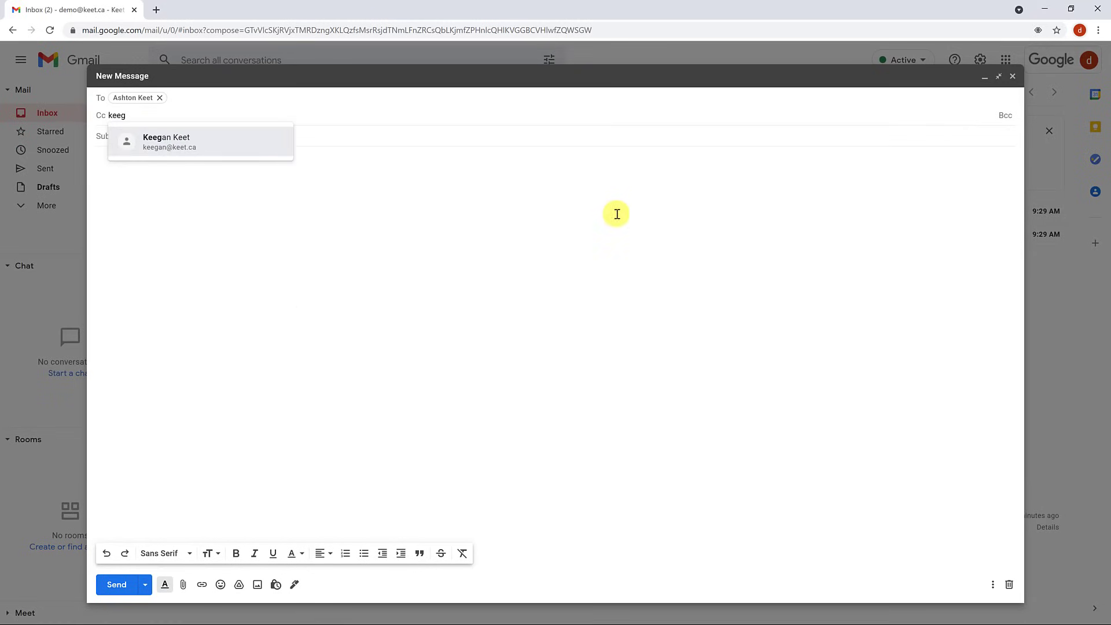
pyautogui.click(237, 145)
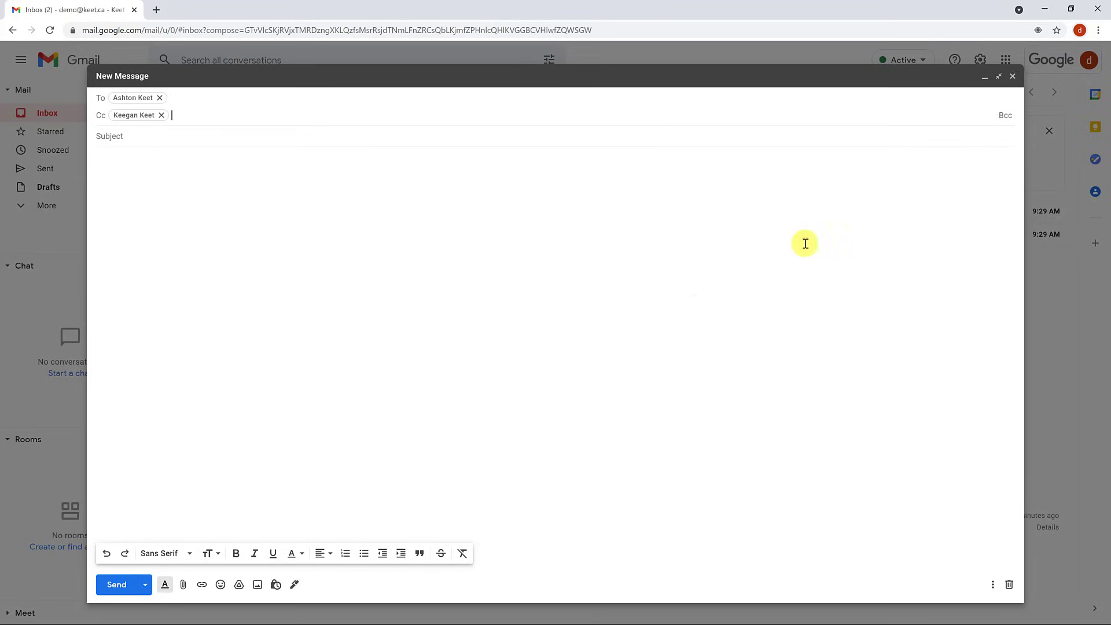
pyautogui.click(1005, 116)
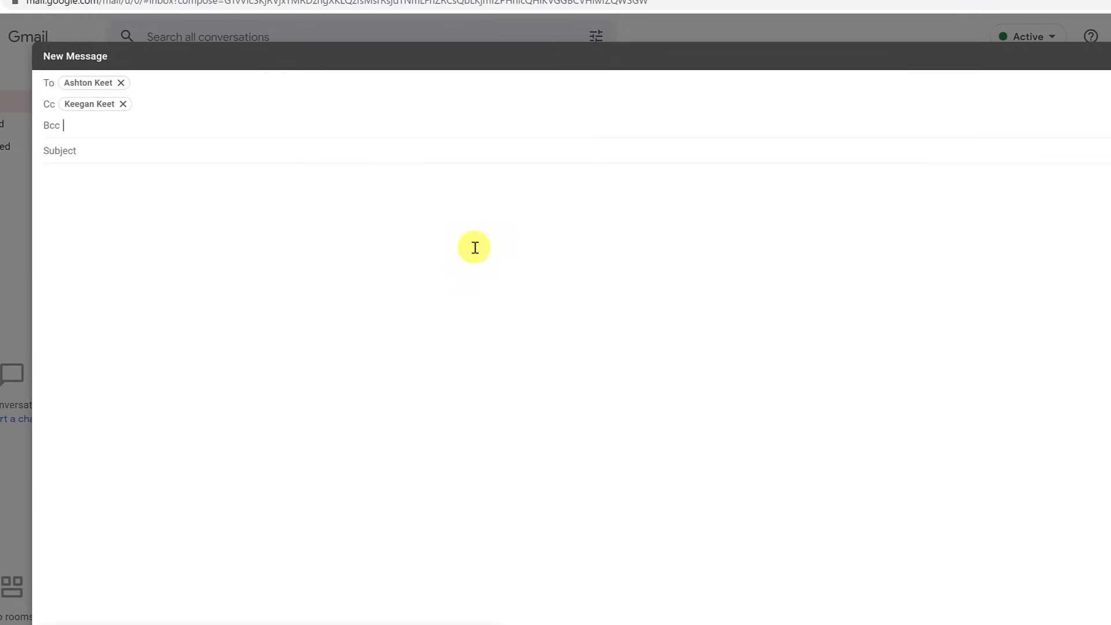
pyautogui.click(123, 104)
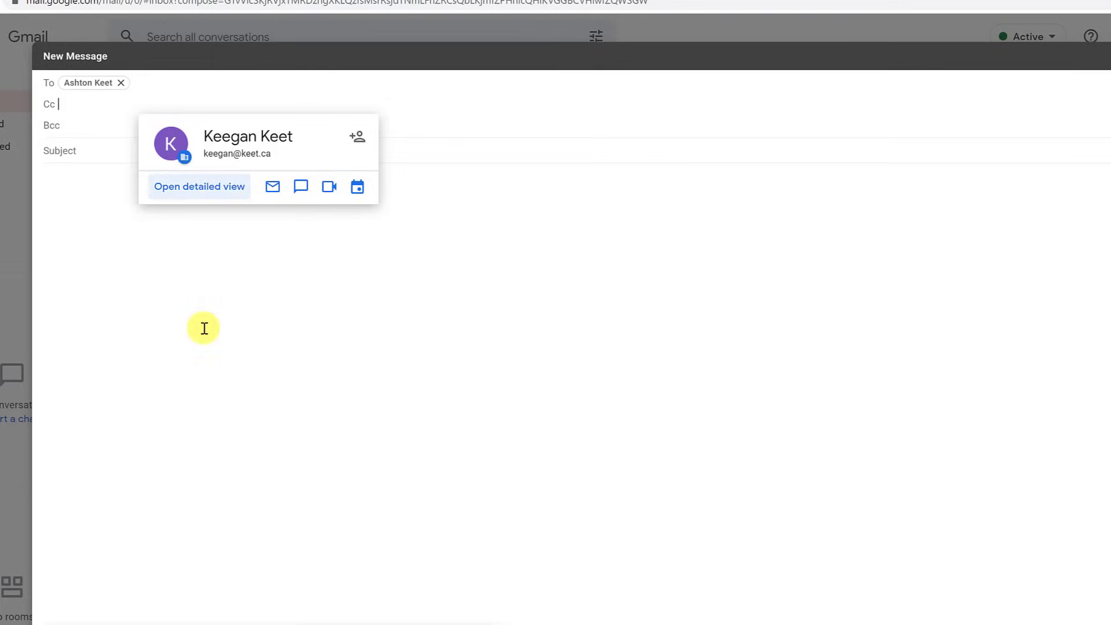
pyautogui.click(99, 248)
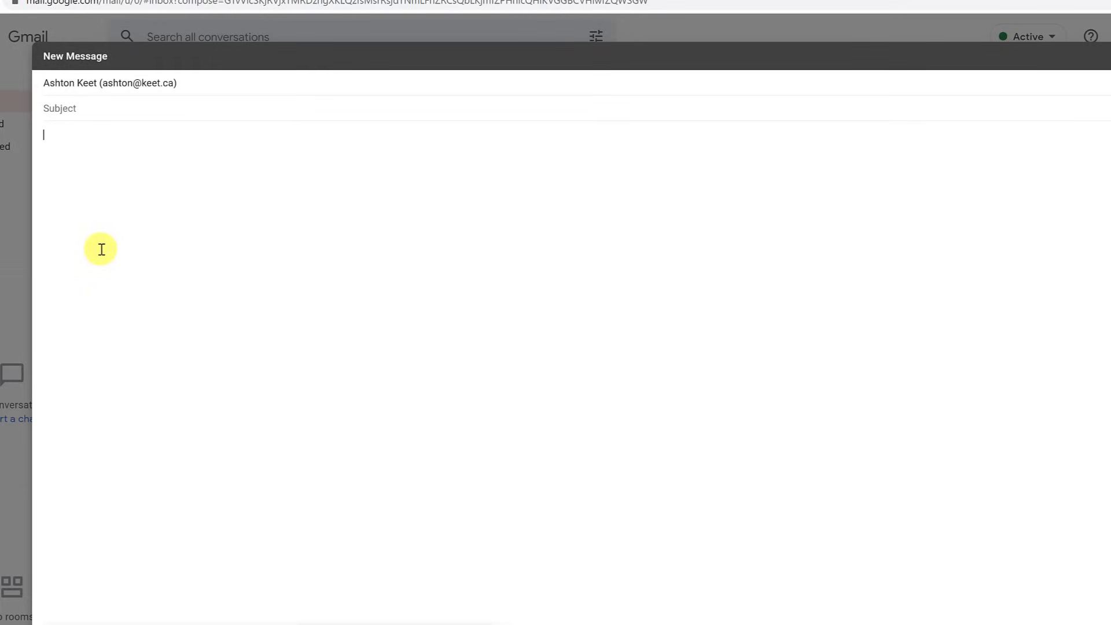
# Step: Enter subject 'Hello' and body 'How are you?', signed with the sender's name
pyautogui.click(90, 109)
pyautogui.write('Hello')
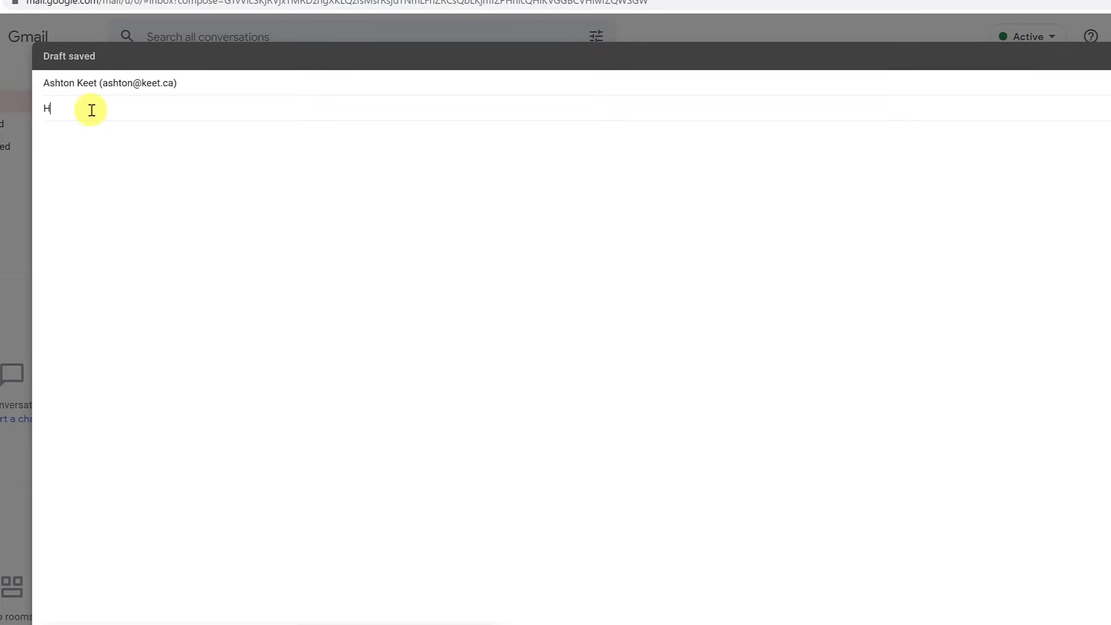
pyautogui.click(196, 207)
pyautogui.write('How are')
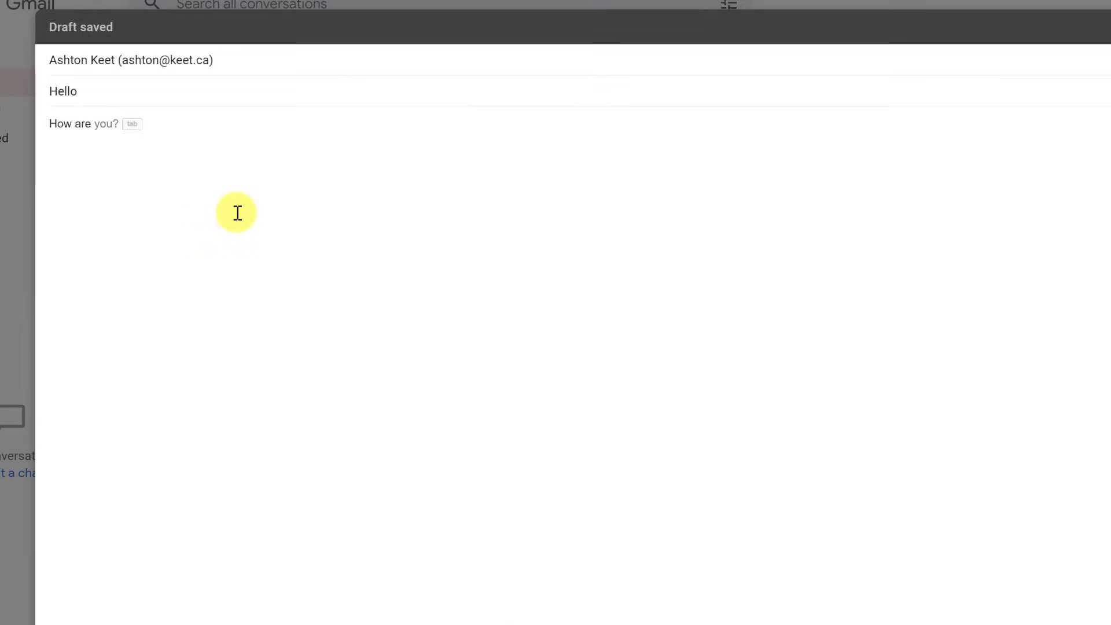
pyautogui.press('Tab')
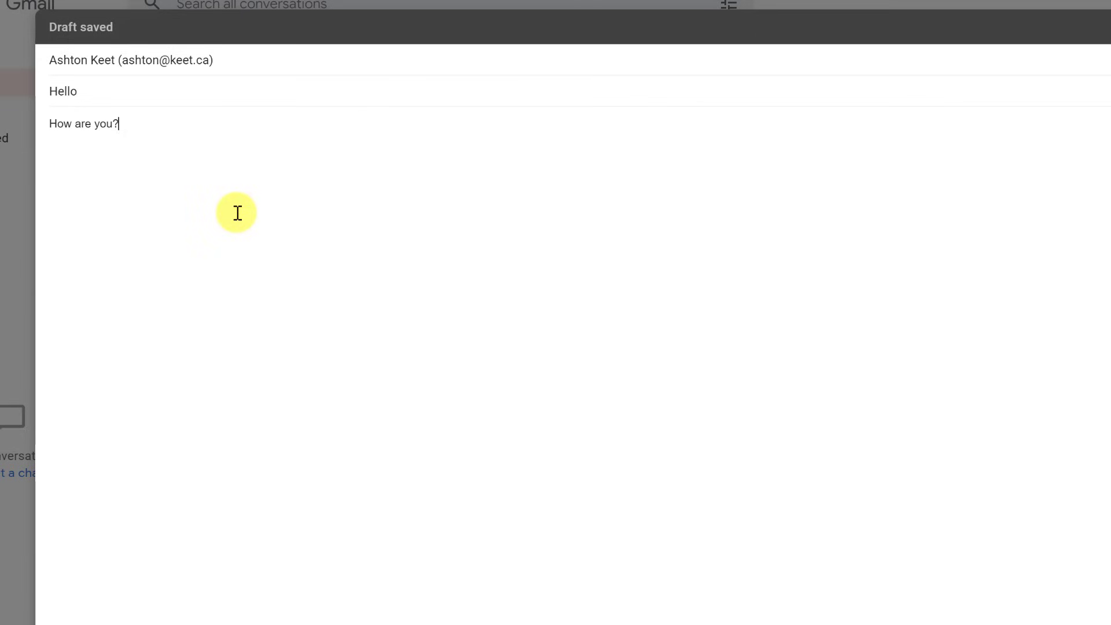
pyautogui.press('Return')
pyautogui.press('Return')
pyautogui.write('Jamie')
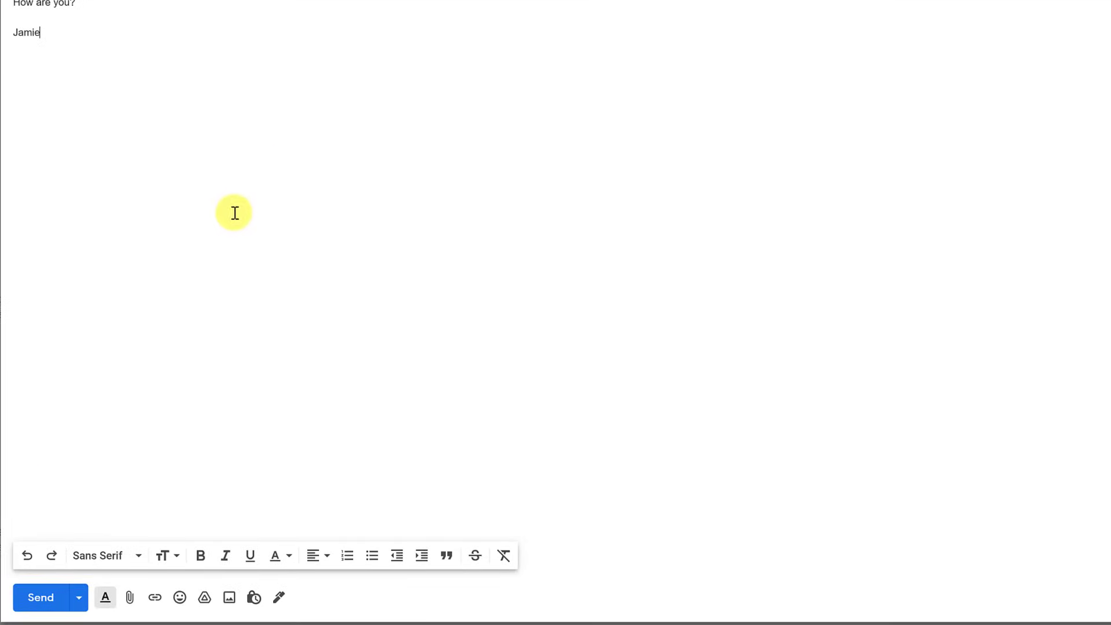
# Step: Select the sign-off name and make it Huge and bold
pyautogui.click(177, 567)
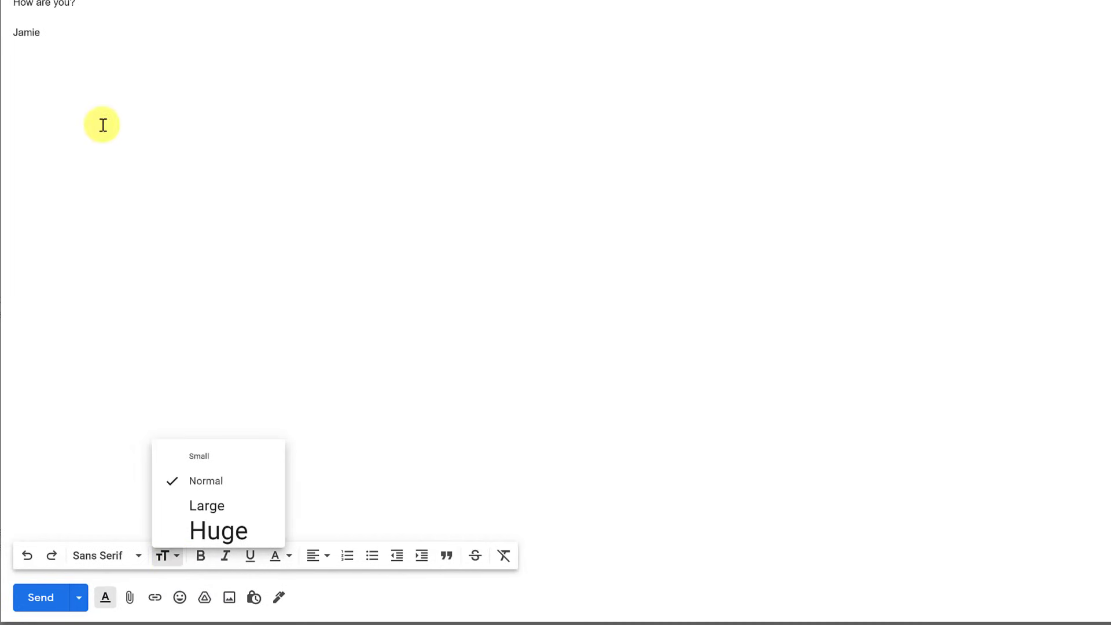
pyautogui.click(59, 35)
pyautogui.doubleClick(58, 35)
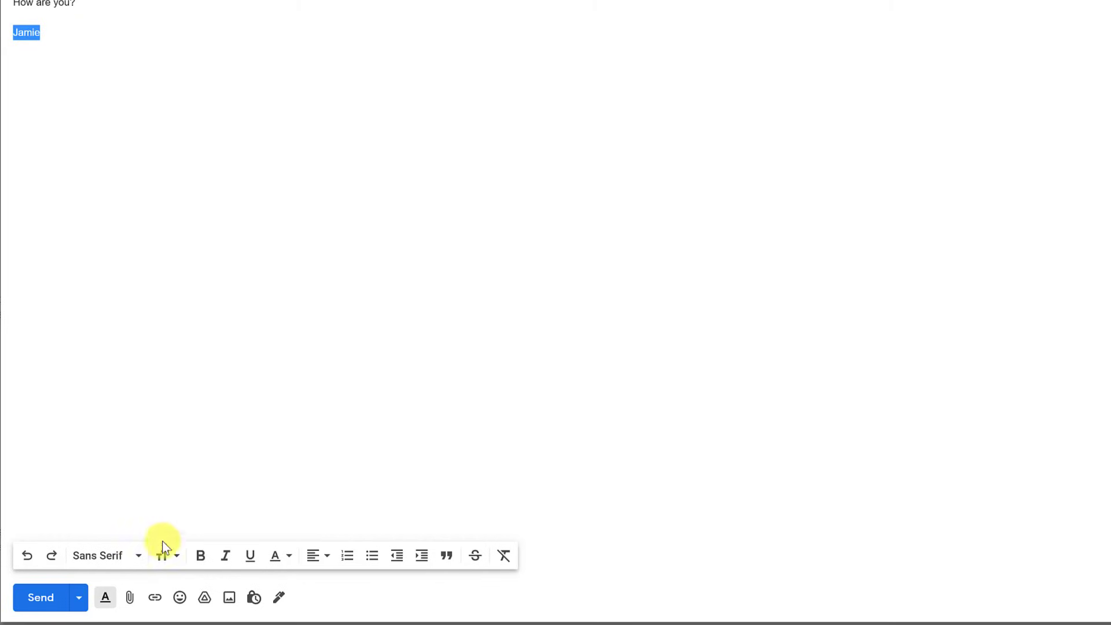
pyautogui.click(174, 563)
pyautogui.click(198, 540)
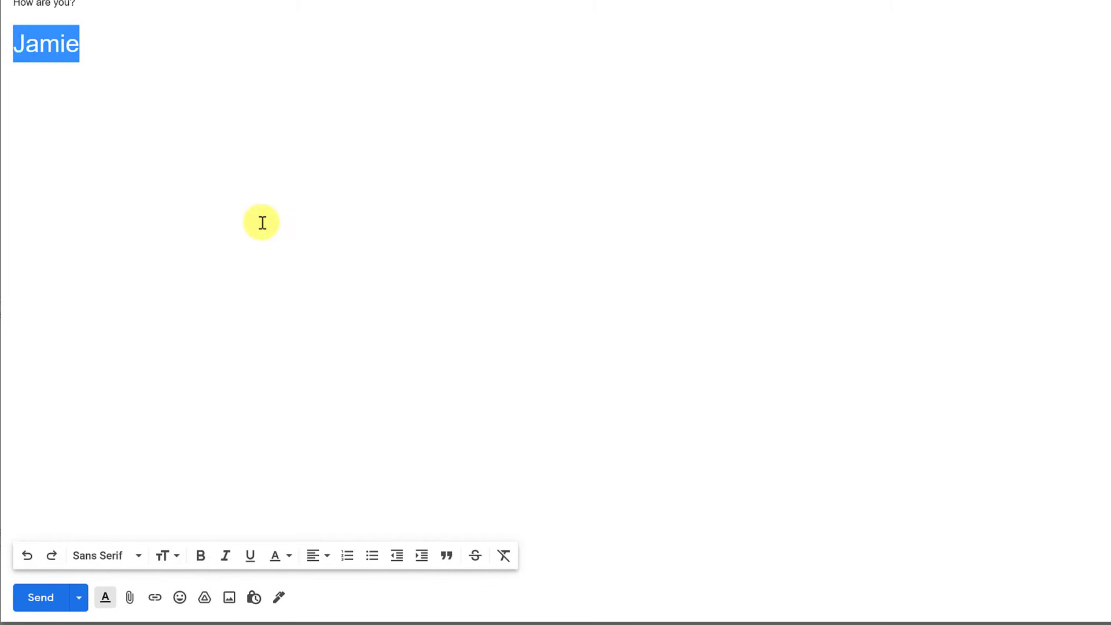
pyautogui.click(200, 557)
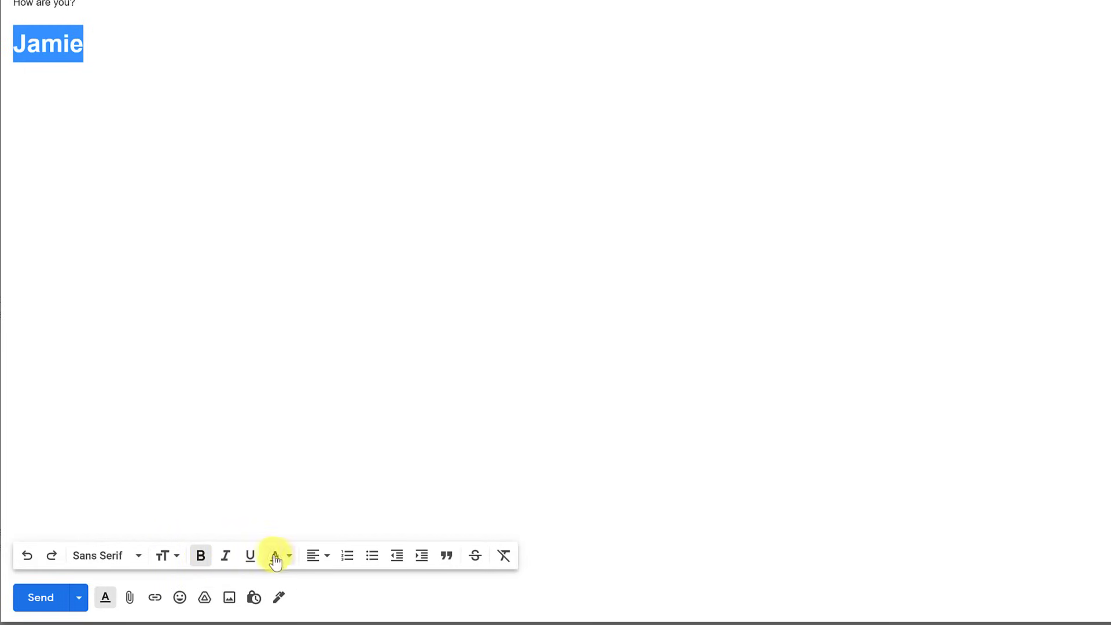
# Step: Center the name, align it back left, then remove all its formatting
pyautogui.click(326, 559)
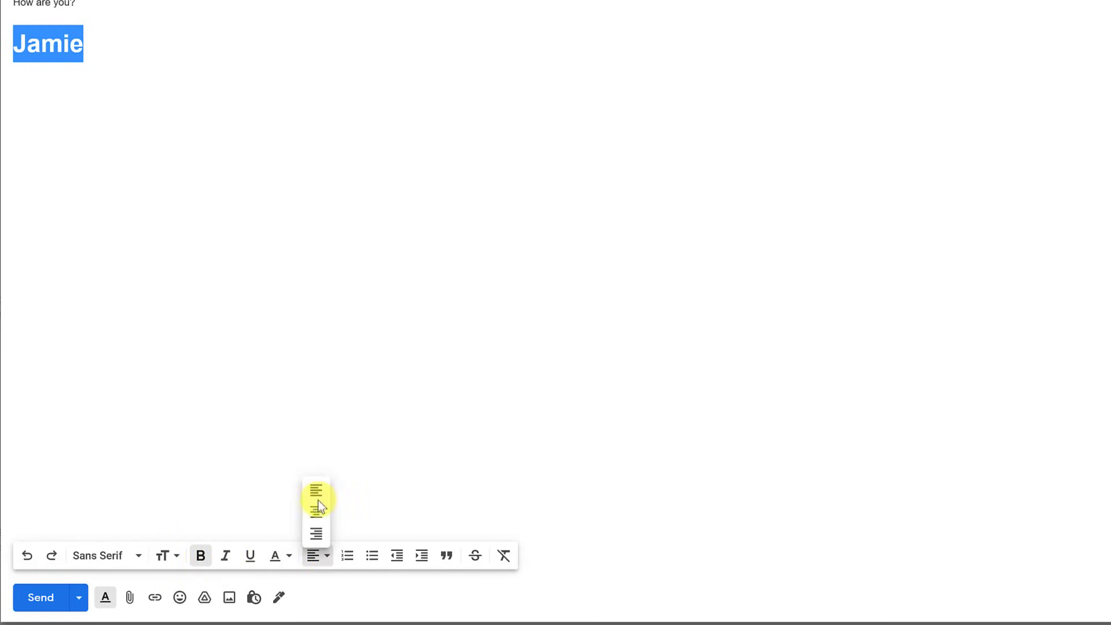
pyautogui.click(316, 513)
pyautogui.click(327, 557)
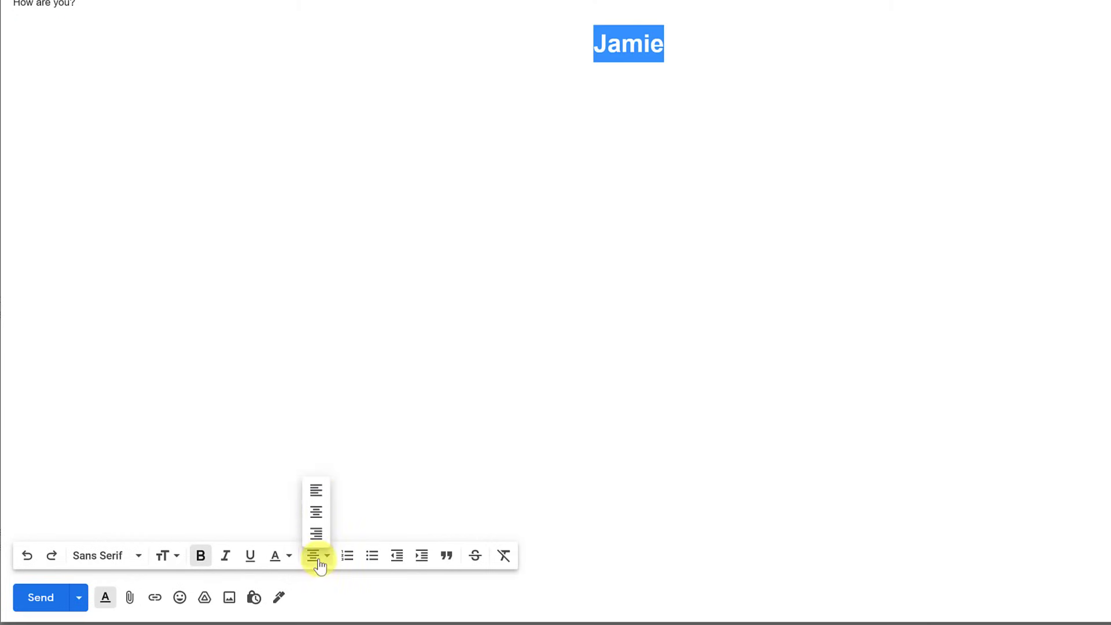
pyautogui.click(315, 492)
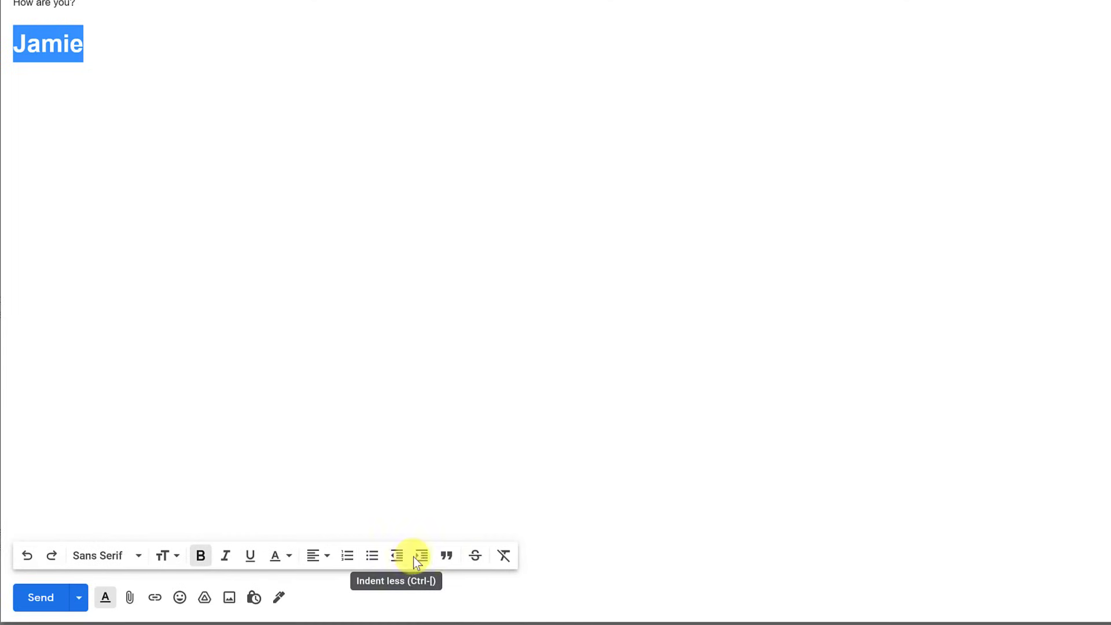
pyautogui.click(504, 557)
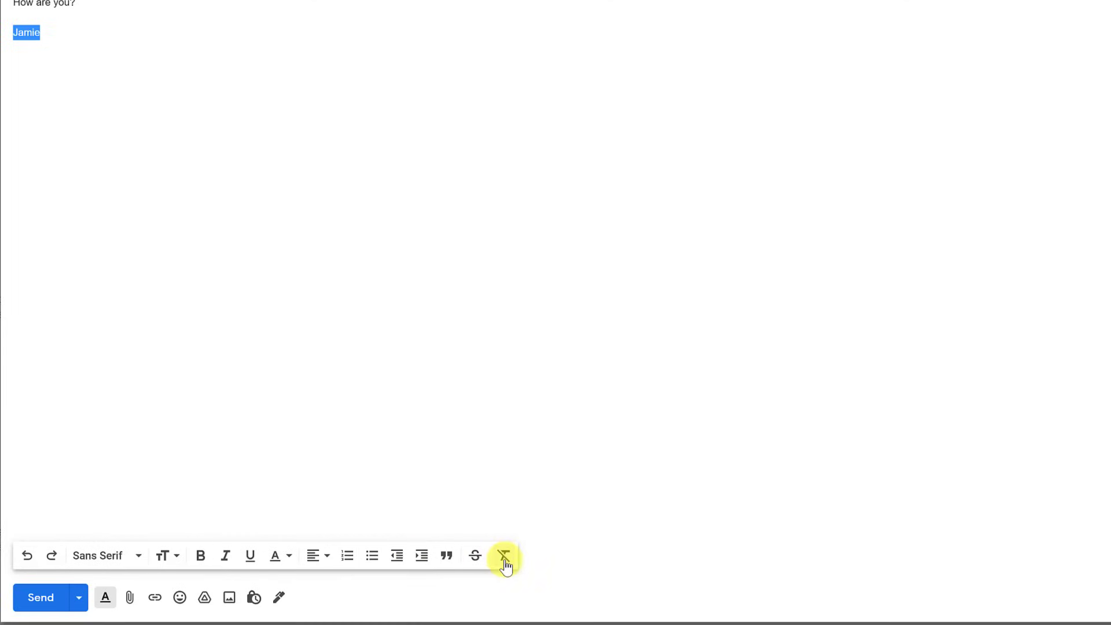
pyautogui.click(116, 173)
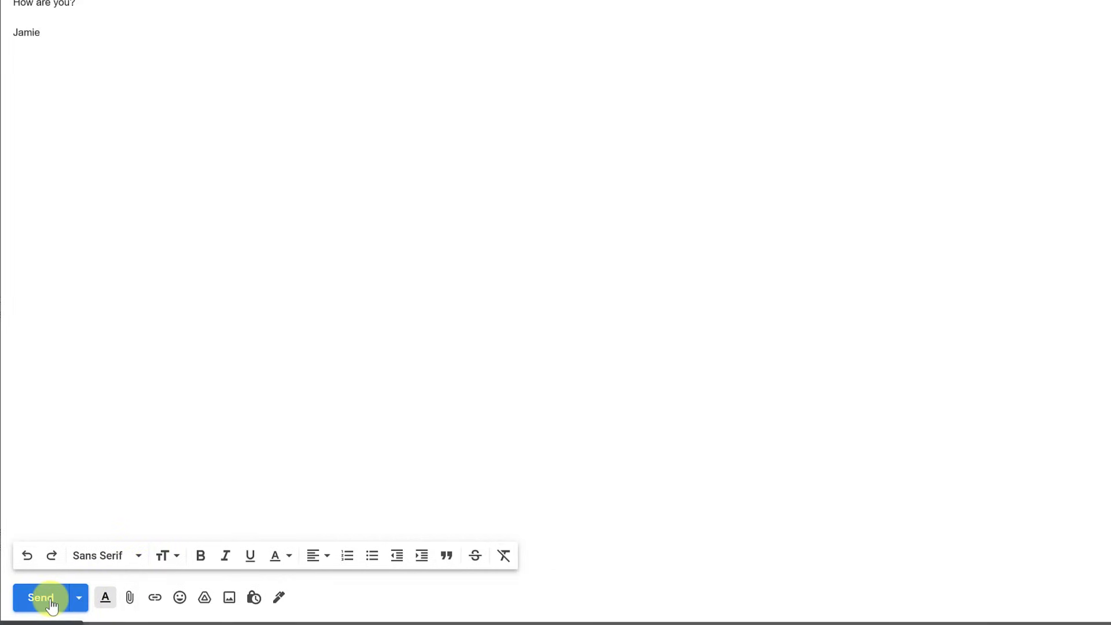
pyautogui.click(80, 606)
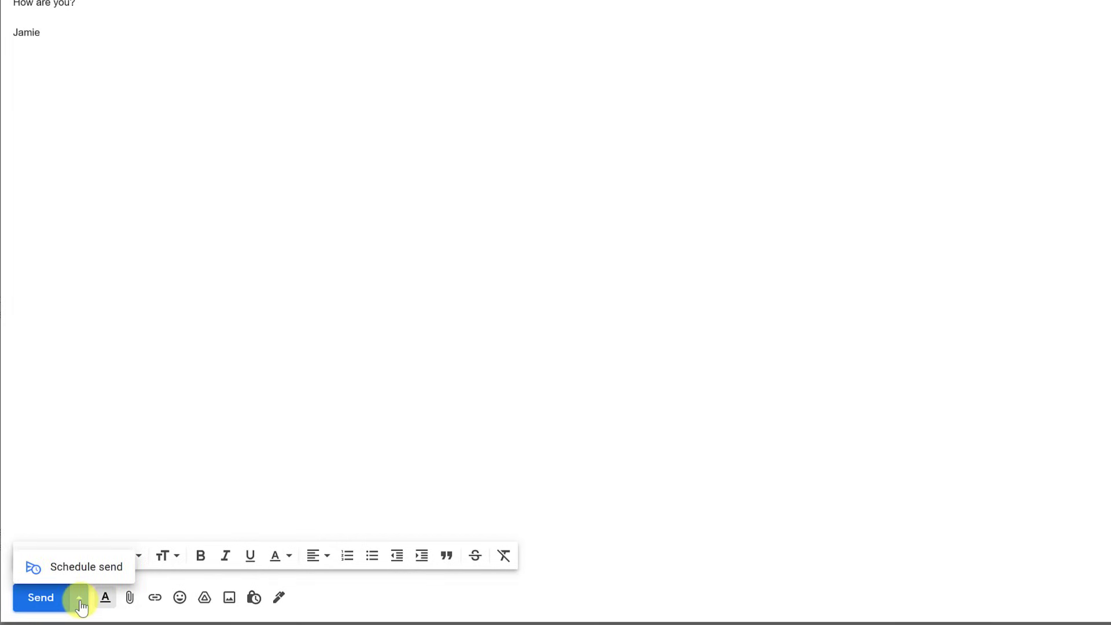
pyautogui.click(78, 567)
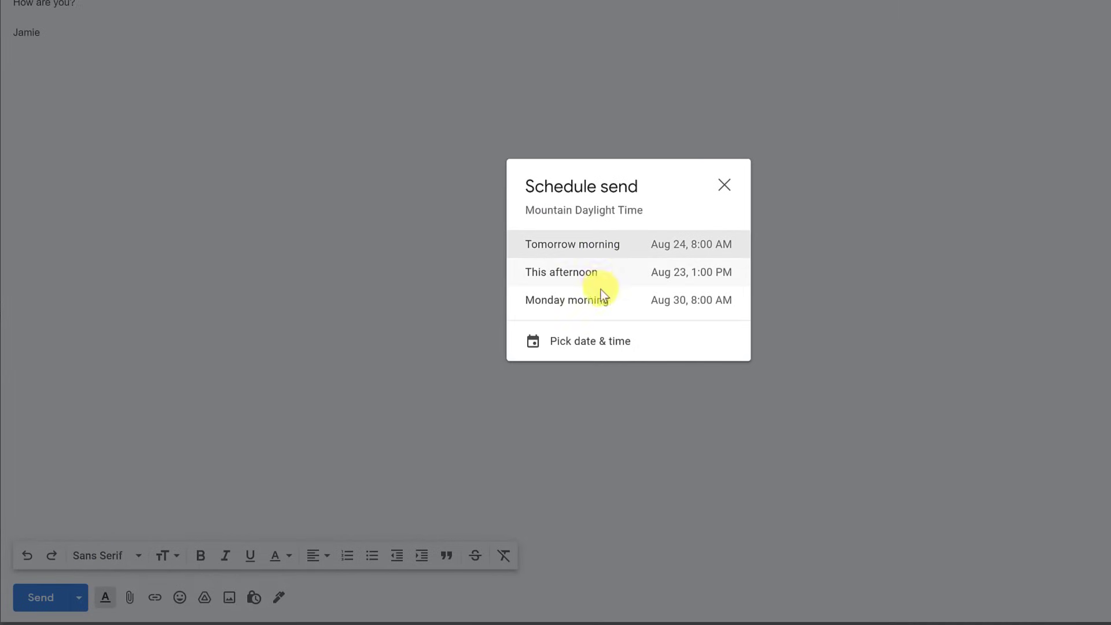
pyautogui.click(591, 344)
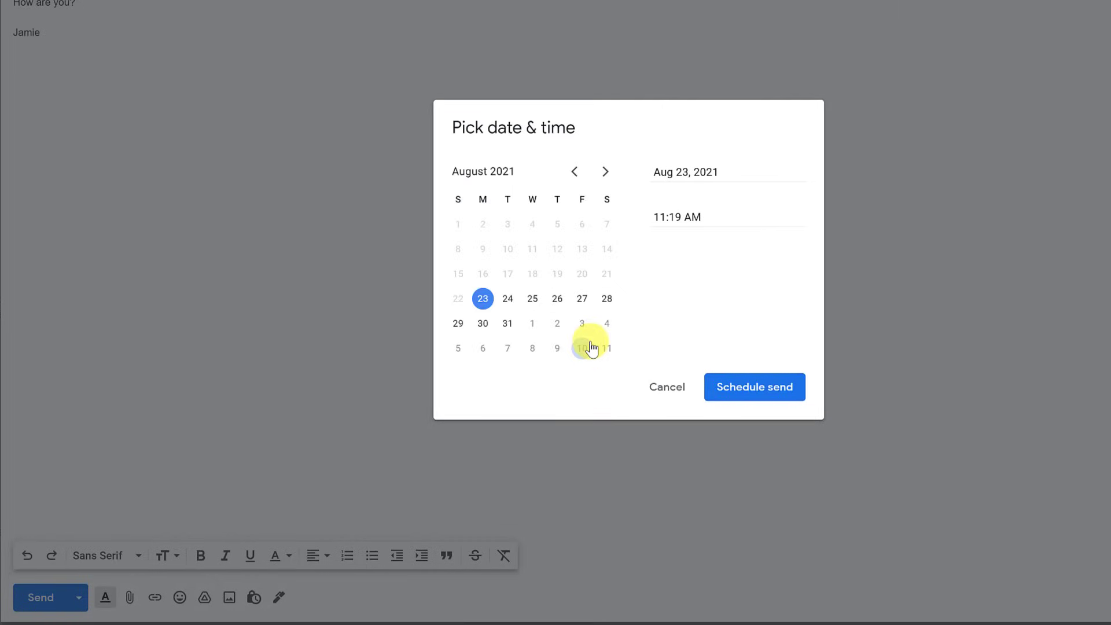
pyautogui.click(671, 394)
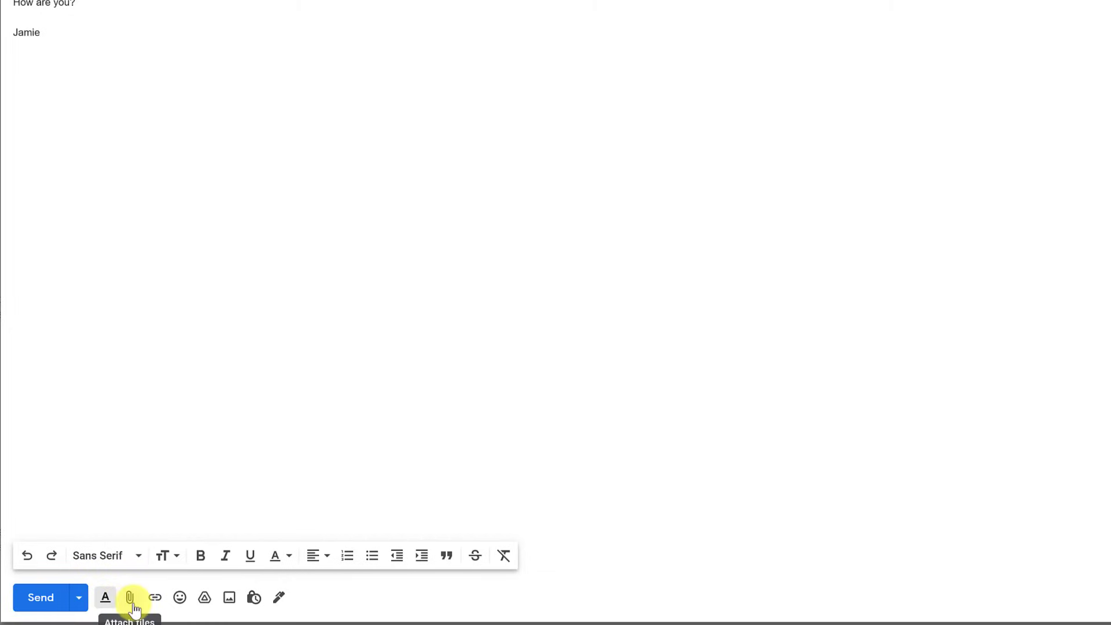
# Step: Attach pexels-viktoria-b-1078090.jpg from the Desktop's 0000Google Drive Demo folder
pyautogui.click(107, 603)
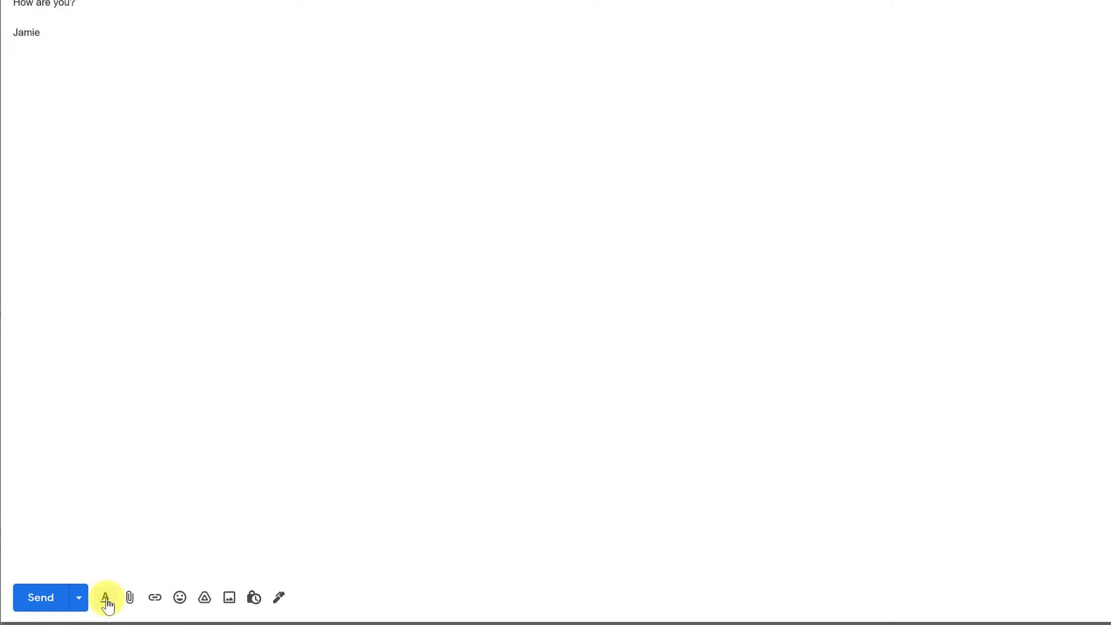
pyautogui.click(107, 603)
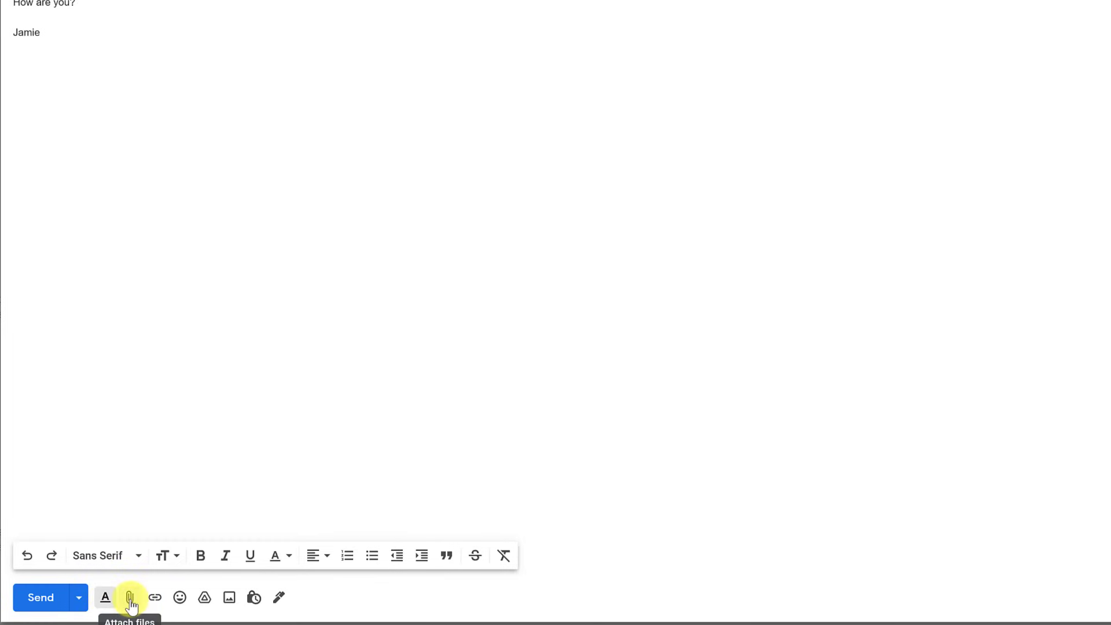
pyautogui.click(130, 598)
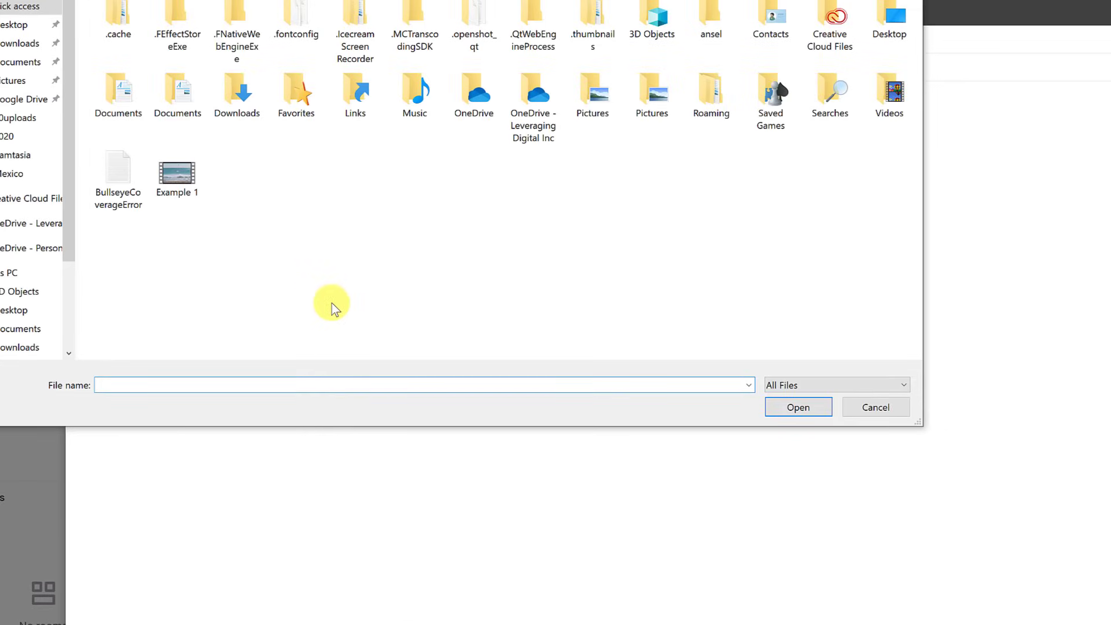
pyautogui.click(15, 24)
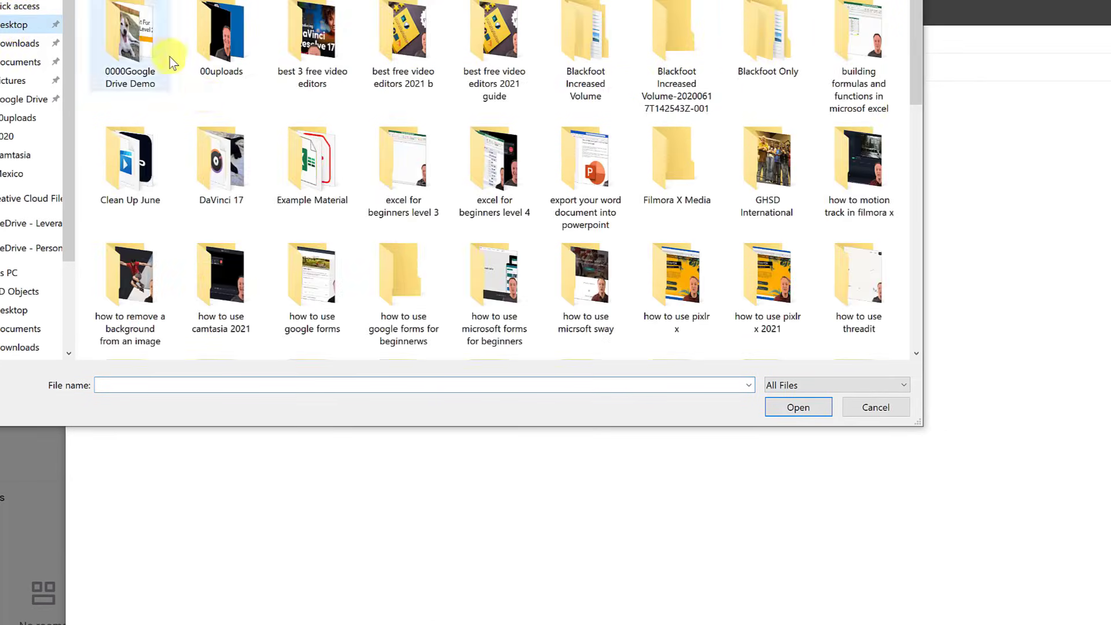
pyautogui.doubleClick(133, 36)
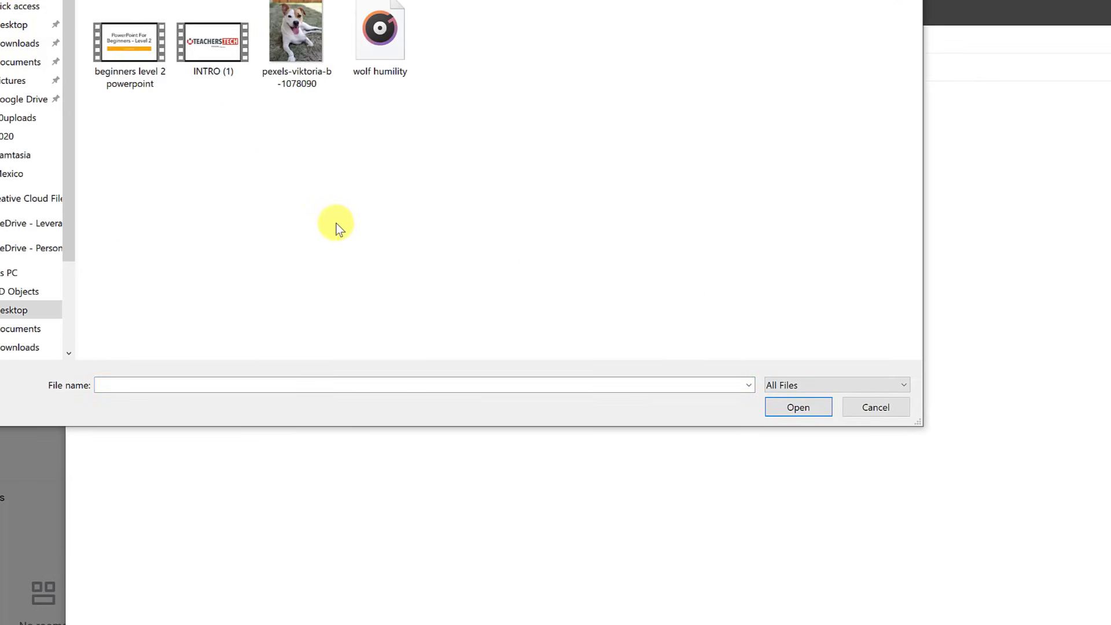
pyautogui.click(300, 37)
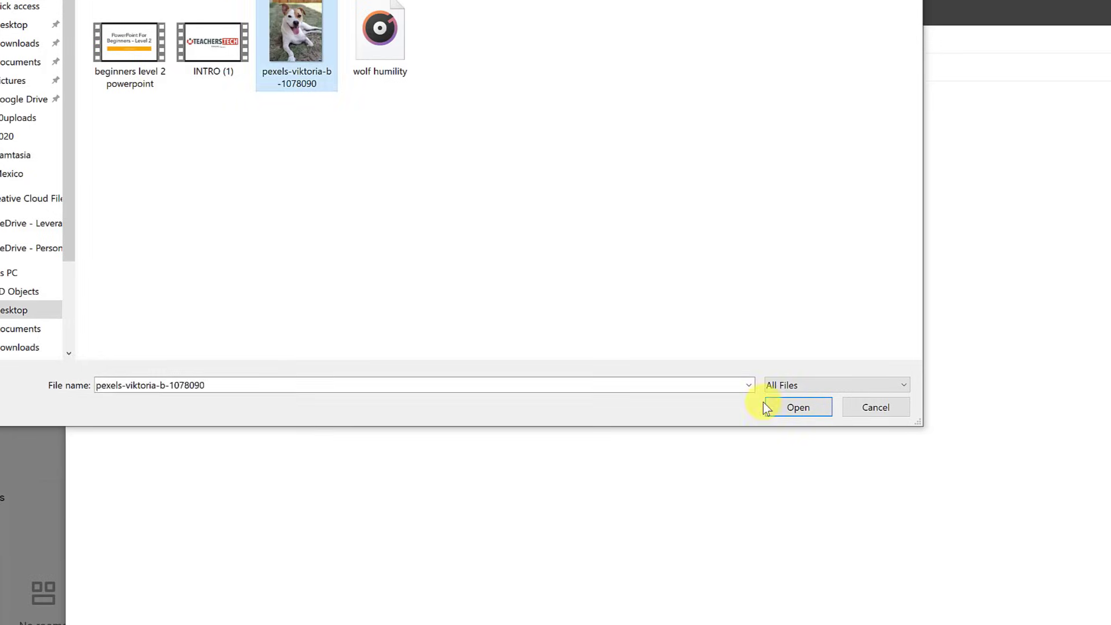
pyautogui.click(788, 393)
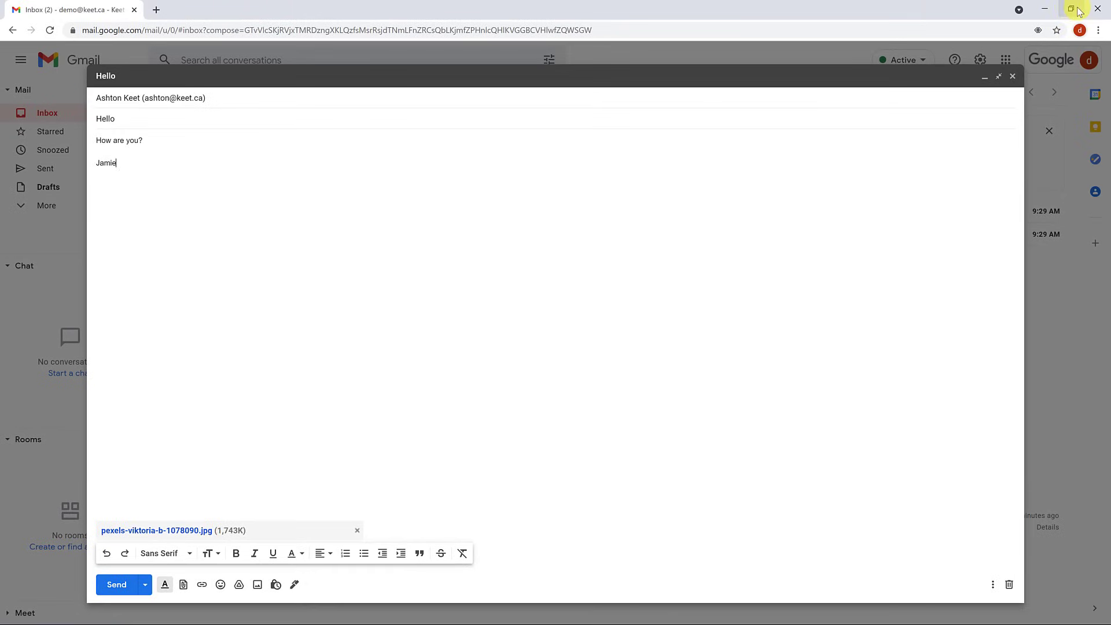
# Step: Drag the letterhead PDF, example DOCX and INTRO (1).mp4 from the desktop into the draft
pyautogui.click(1077, 10)
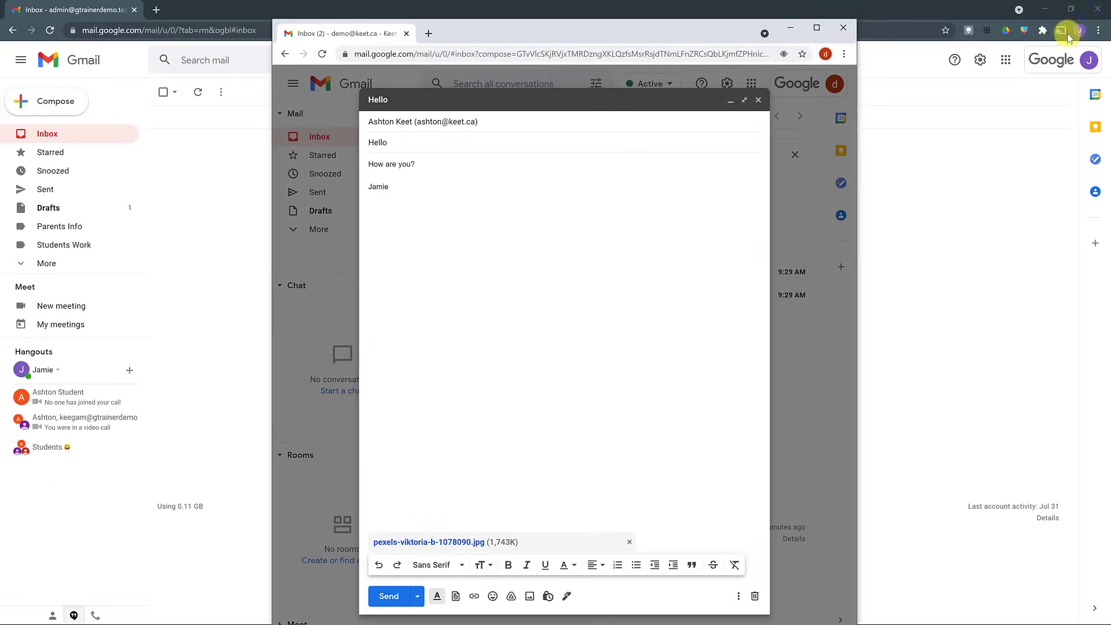
pyautogui.click(1049, 8)
pyautogui.click(1049, 8)
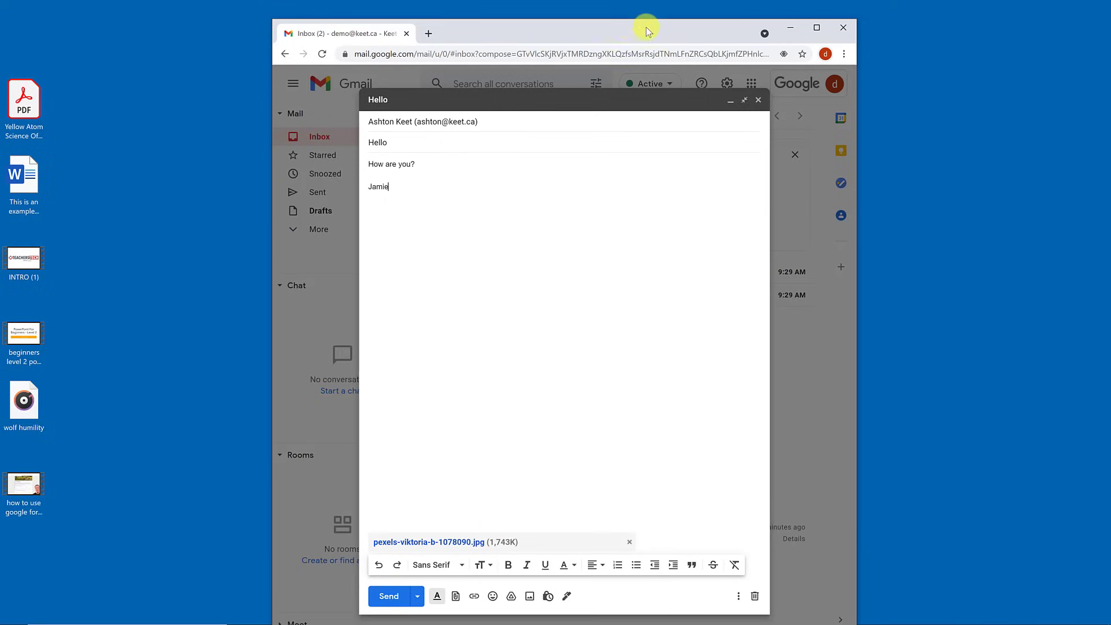
pyautogui.moveTo(640, 20); pyautogui.dragTo(842, 18)
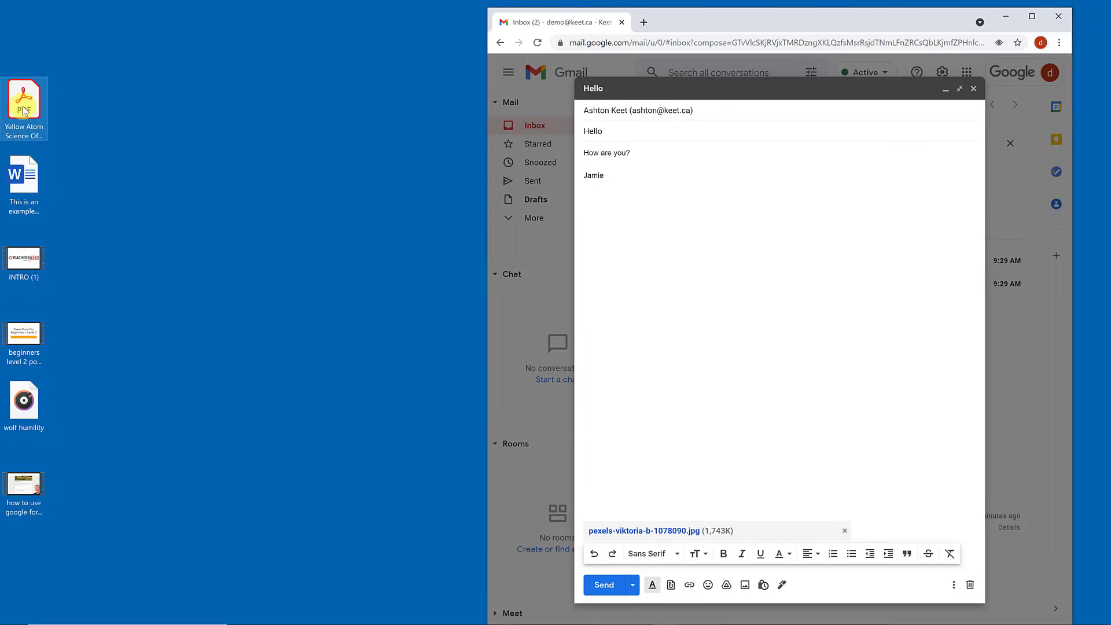
pyautogui.moveTo(24, 102); pyautogui.dragTo(734, 441)
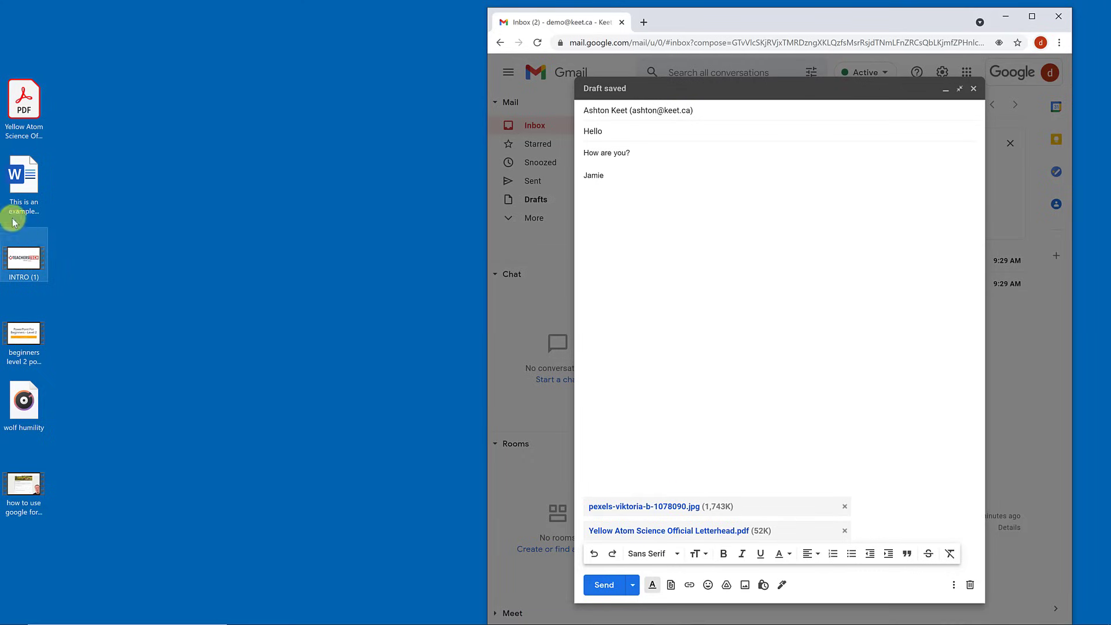
pyautogui.moveTo(19, 216); pyautogui.dragTo(734, 491)
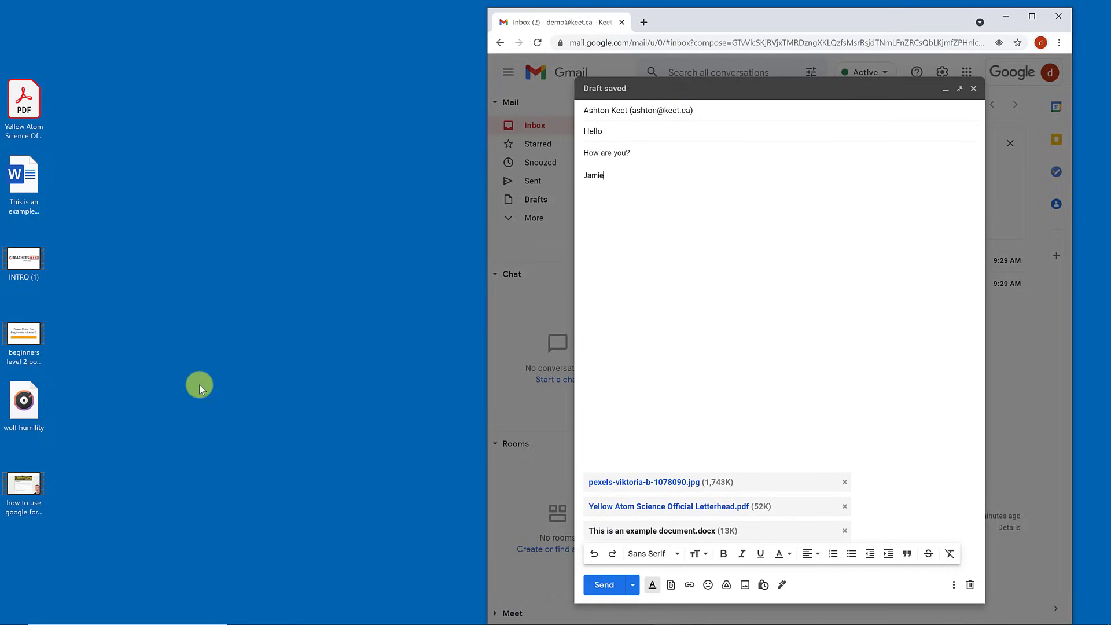
pyautogui.moveTo(30, 253); pyautogui.dragTo(635, 436)
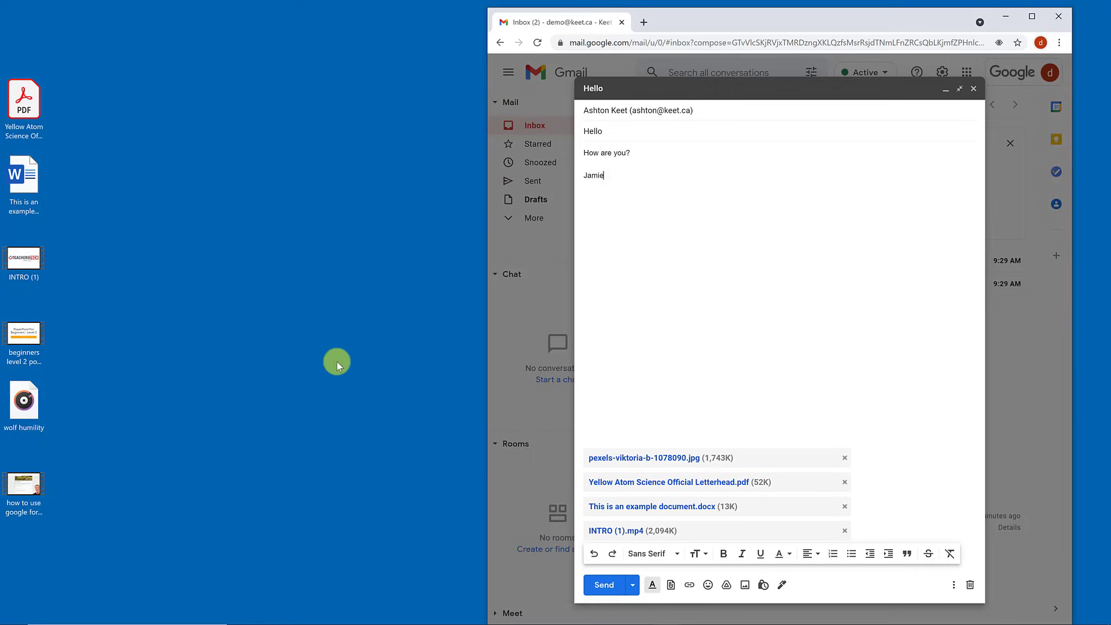
# Step: Add the large google forms video, accepting it as a Google Drive link
pyautogui.click(26, 488)
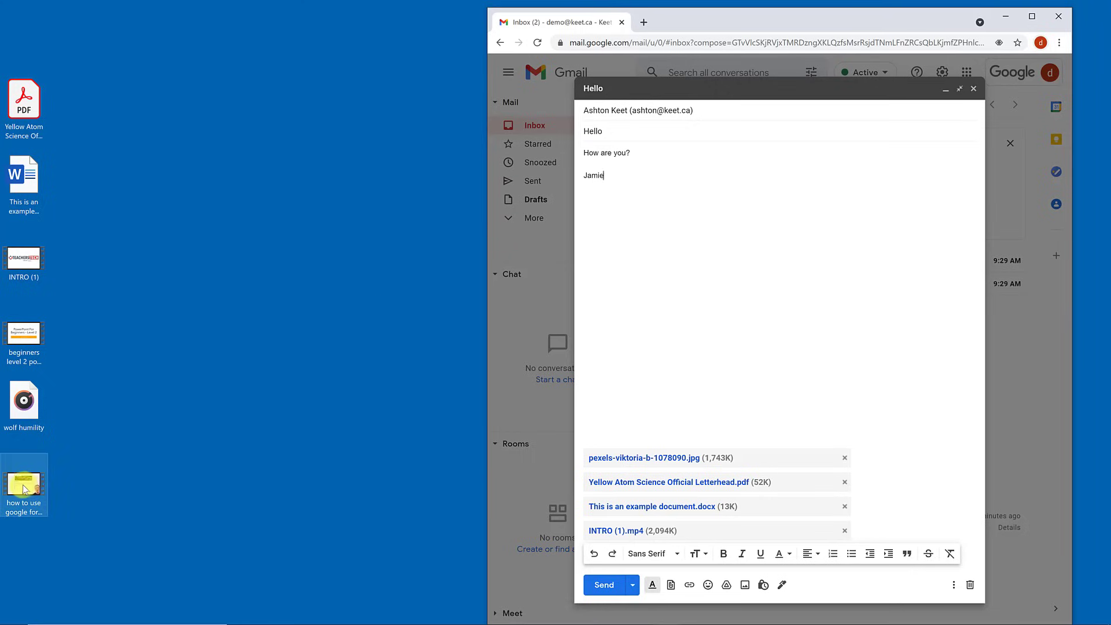
pyautogui.moveTo(25, 489); pyautogui.dragTo(609, 465)
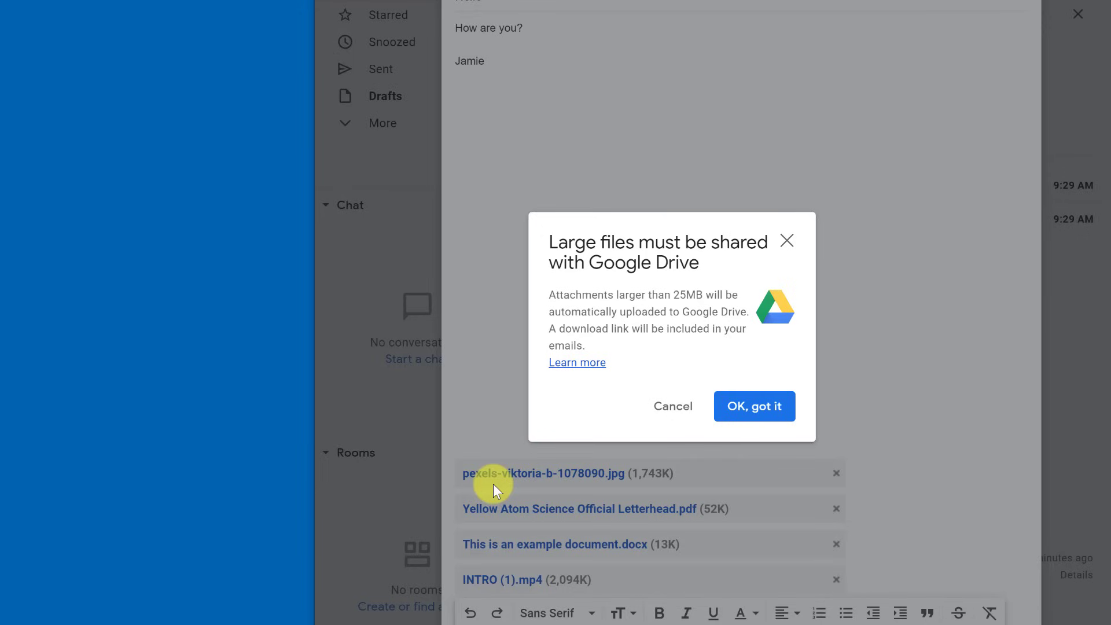
pyautogui.click(751, 407)
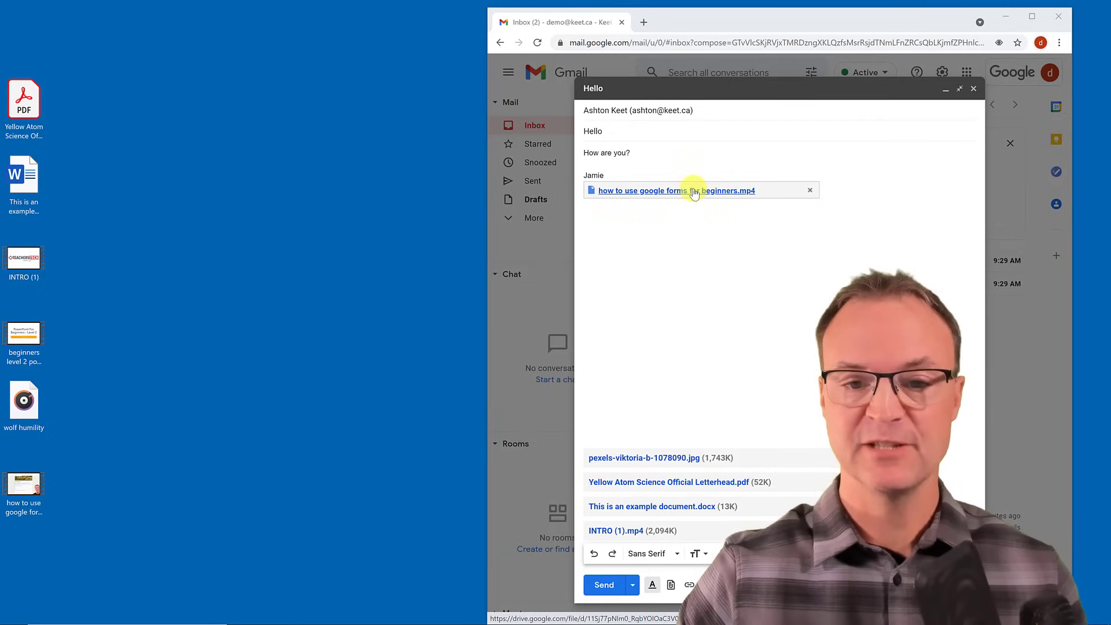
# Step: Remove the pexels picture attachment and insert a 'Teacher's Tech' link to teachers.tech
pyautogui.click(1031, 16)
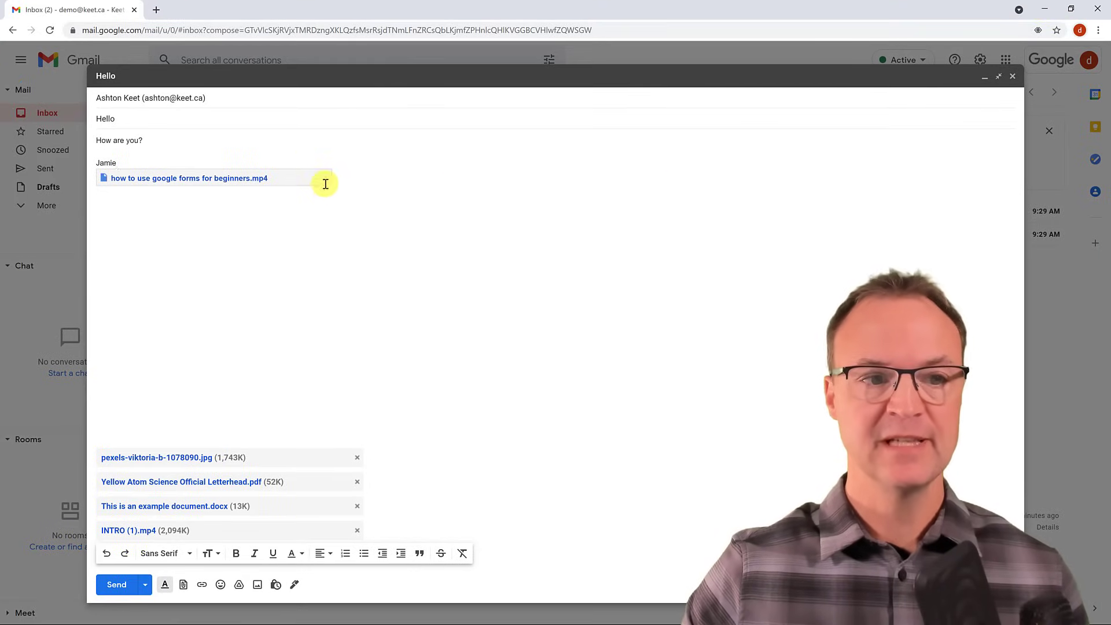
pyautogui.click(357, 459)
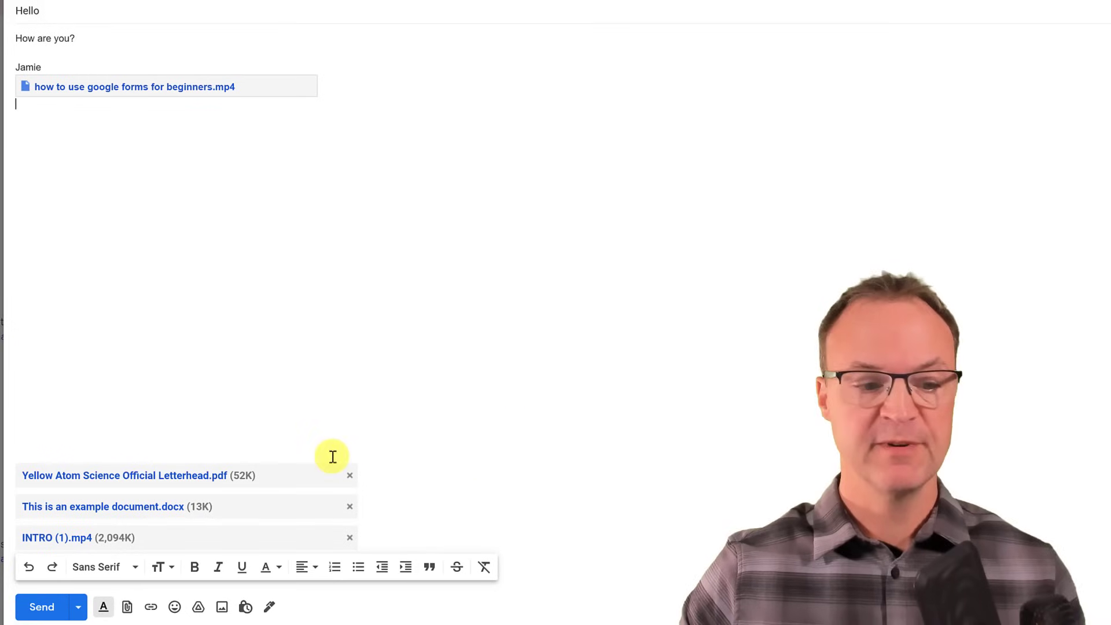
pyautogui.click(151, 608)
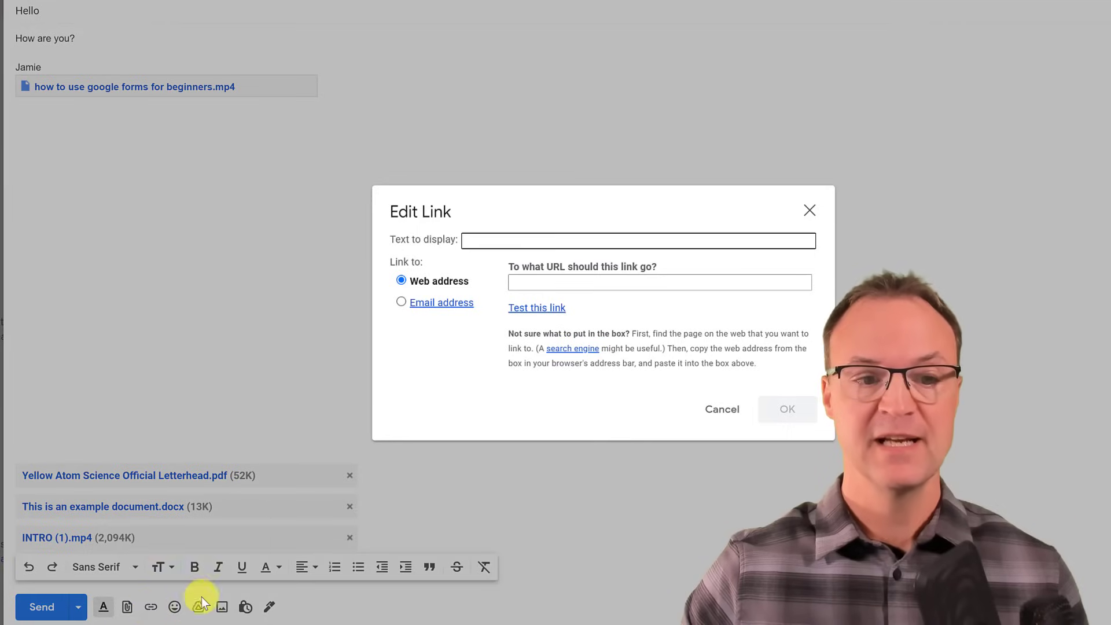
pyautogui.write('tea')
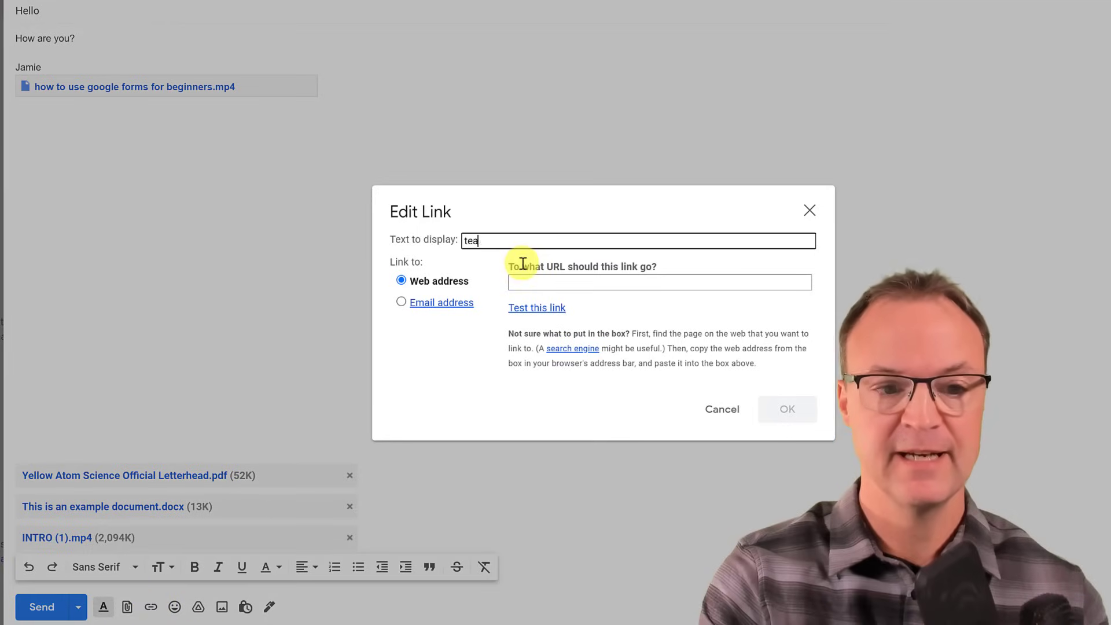
pyautogui.write('chers.tech')
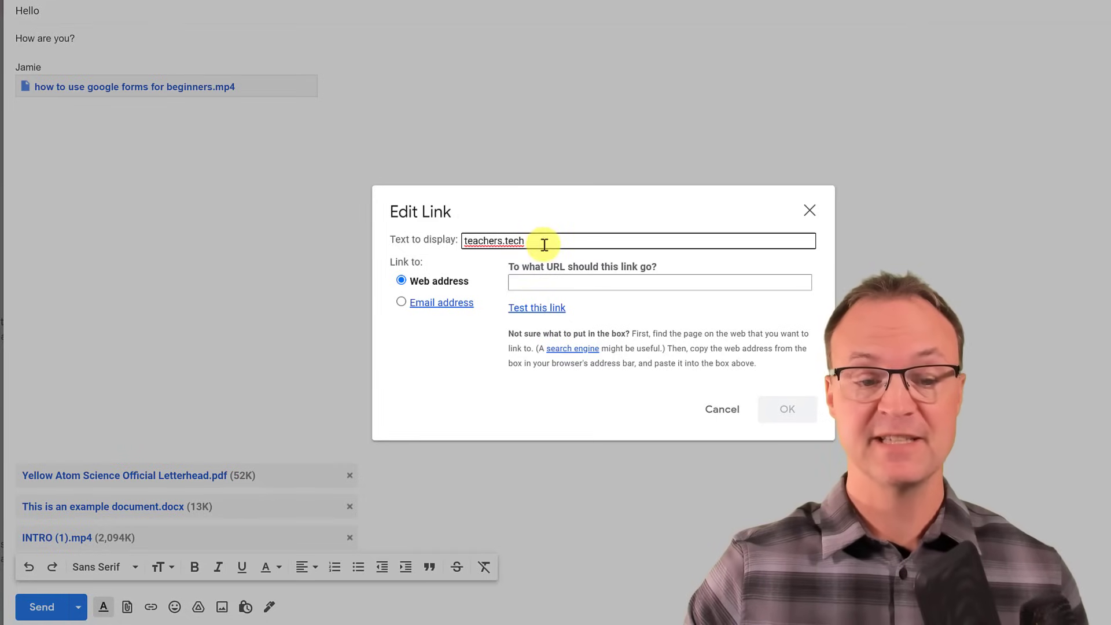
pyautogui.moveTo(544, 243); pyautogui.dragTo(441, 239)
pyautogui.write('Teacher')
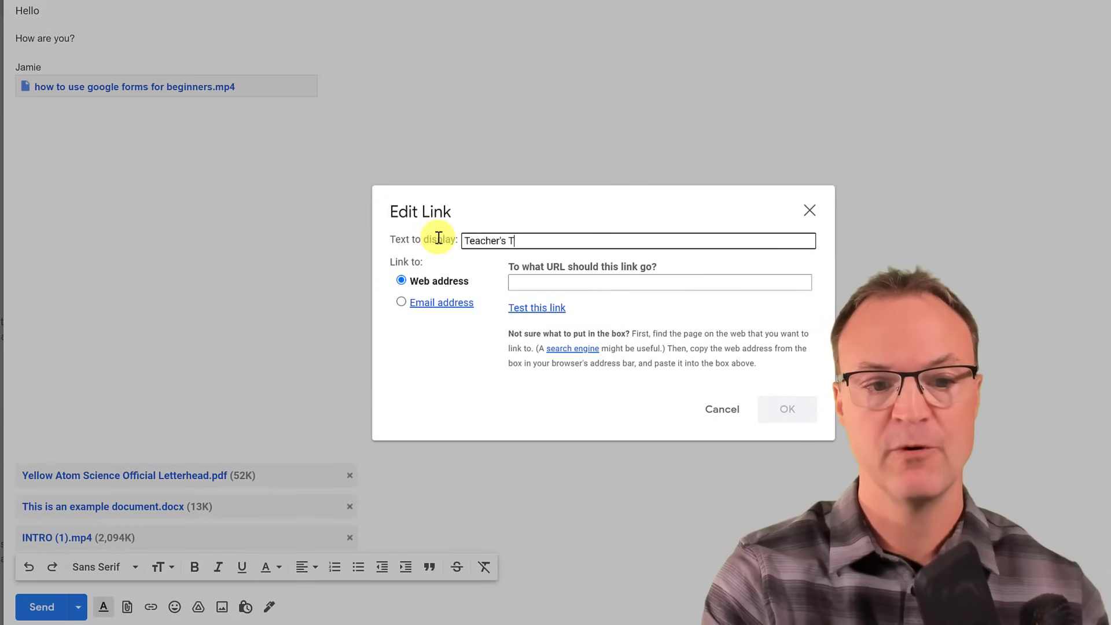
pyautogui.click(555, 282)
pyautogui.write('teachers.tech')
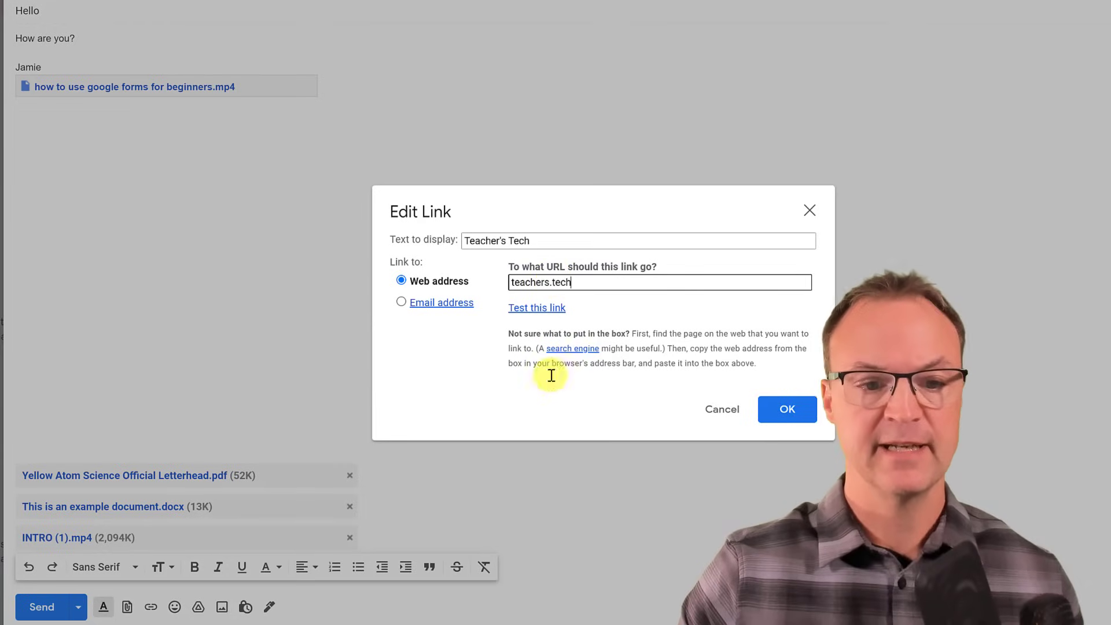
pyautogui.click(786, 409)
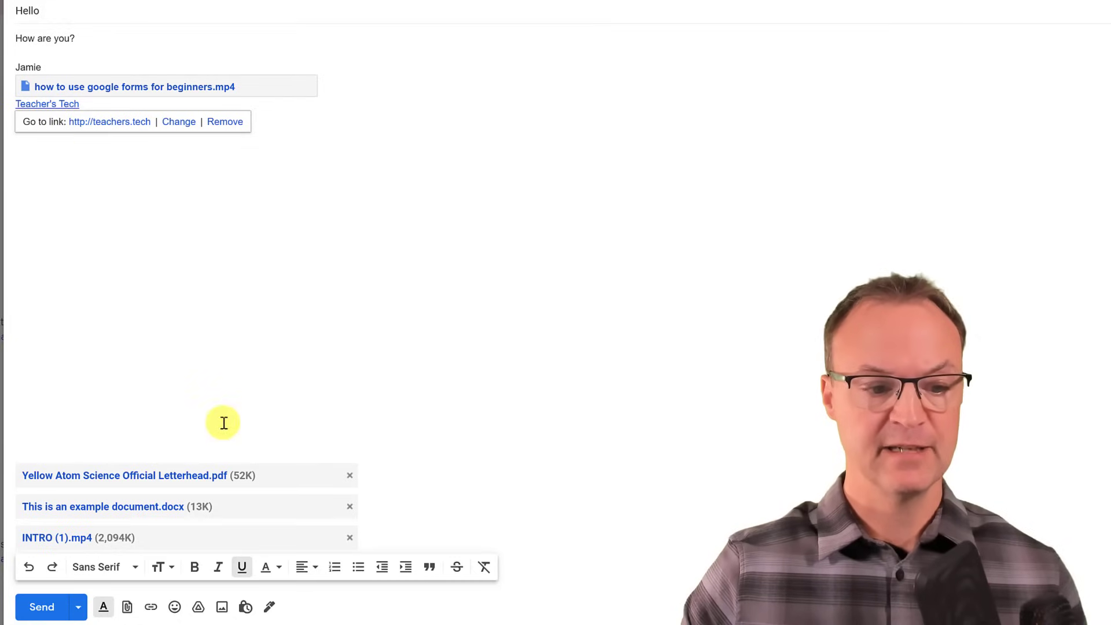
pyautogui.click(198, 607)
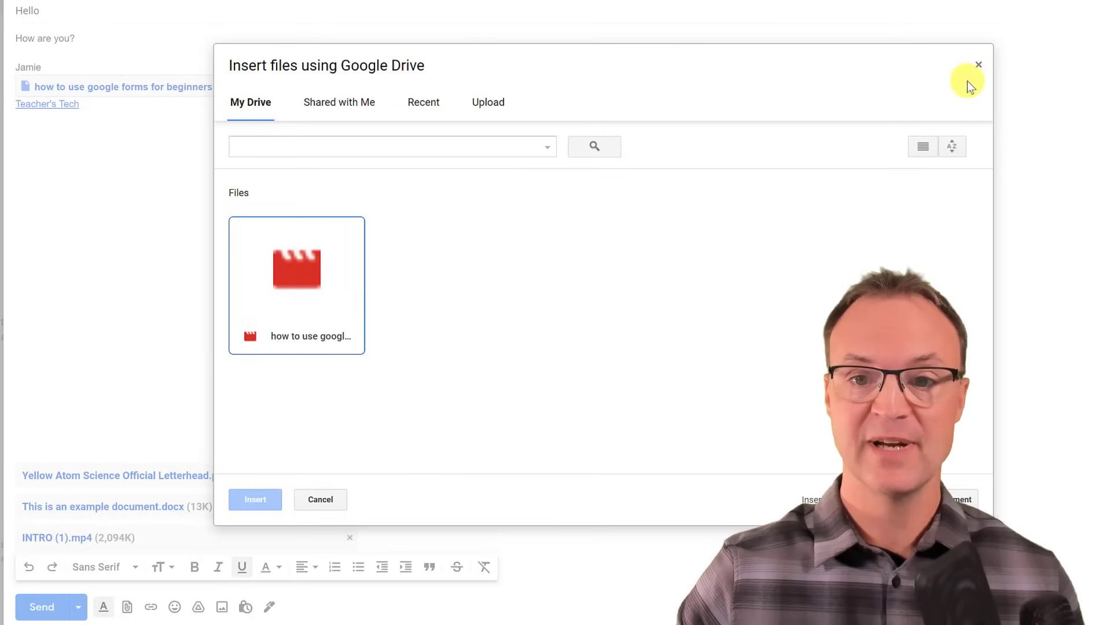
pyautogui.click(978, 66)
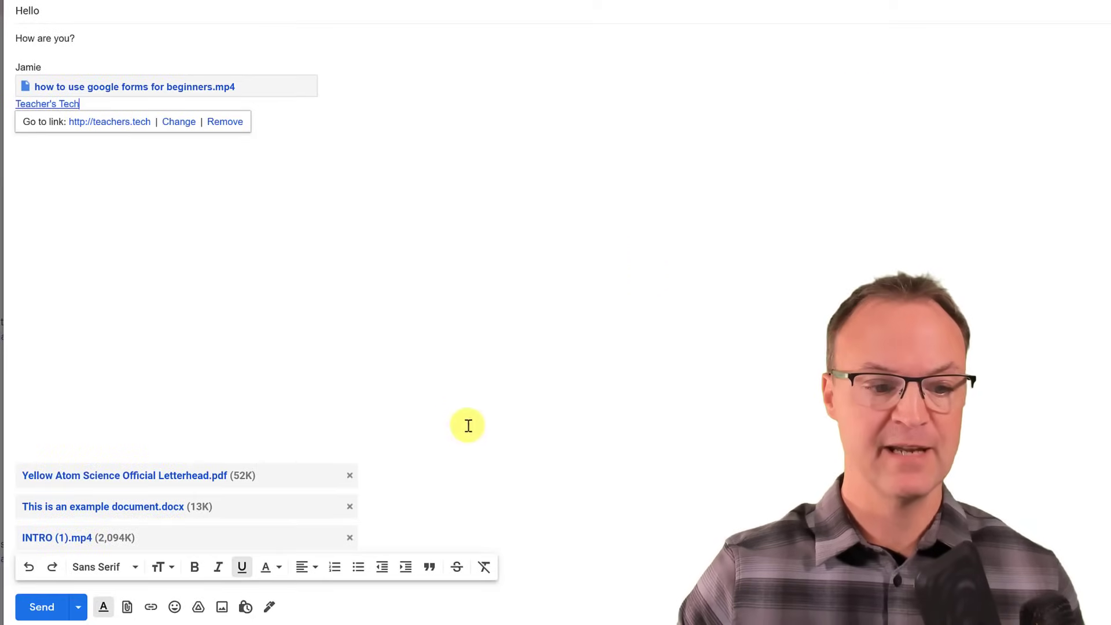
pyautogui.click(223, 607)
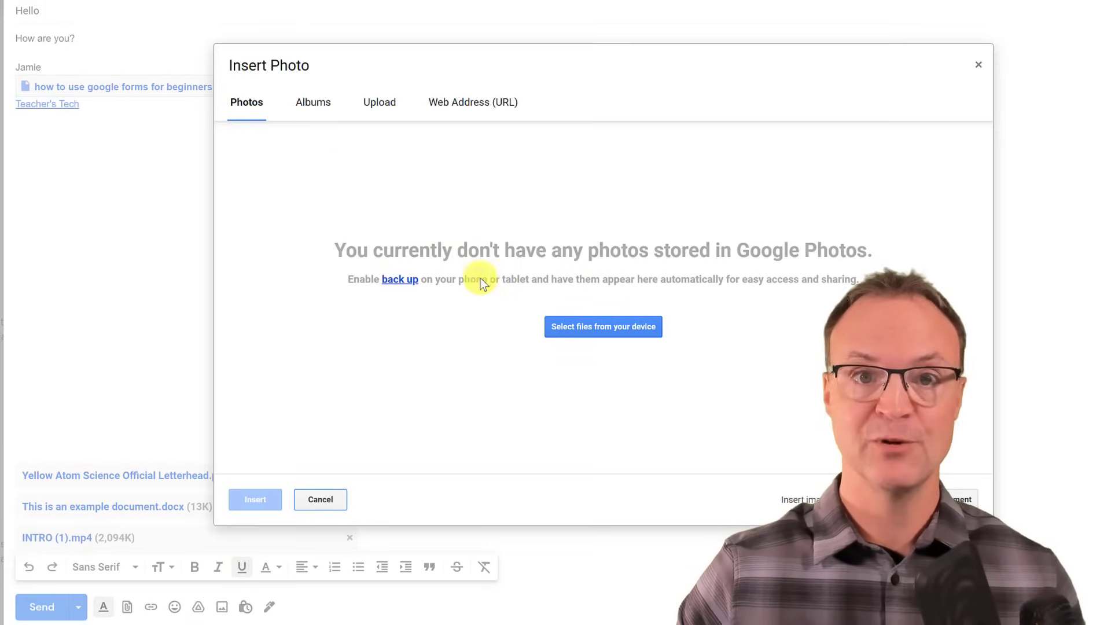
pyautogui.click(315, 105)
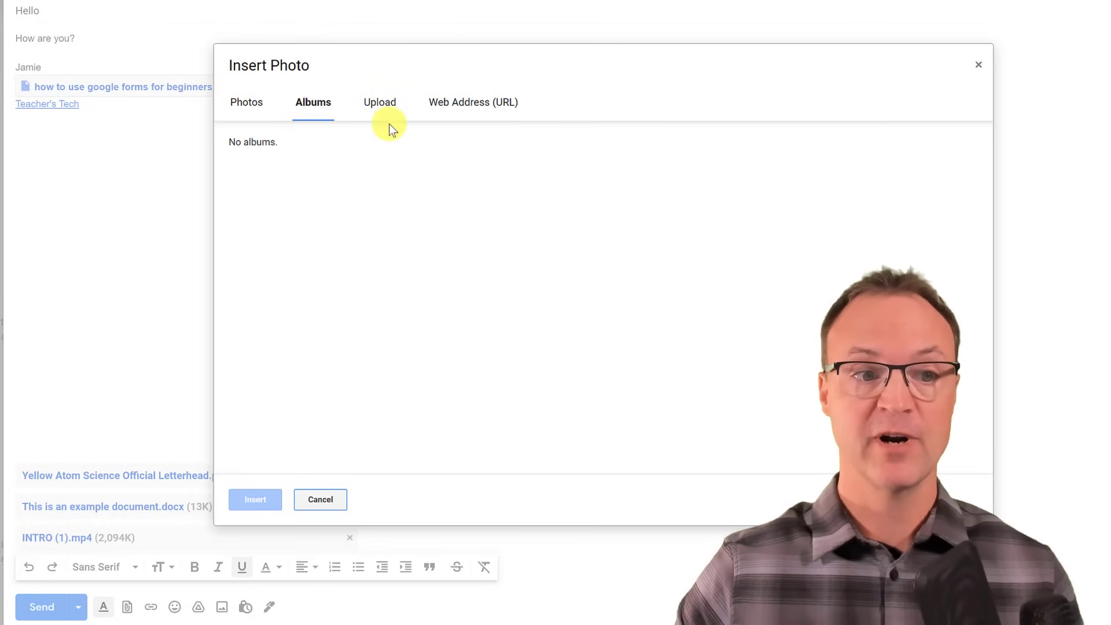
pyautogui.click(399, 108)
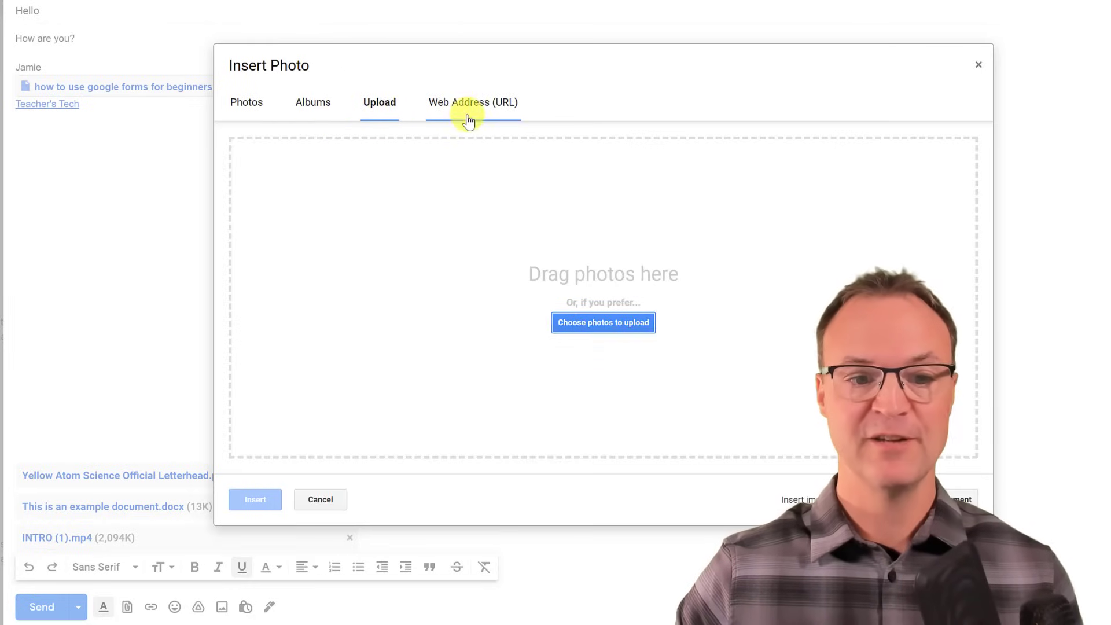
pyautogui.click(484, 106)
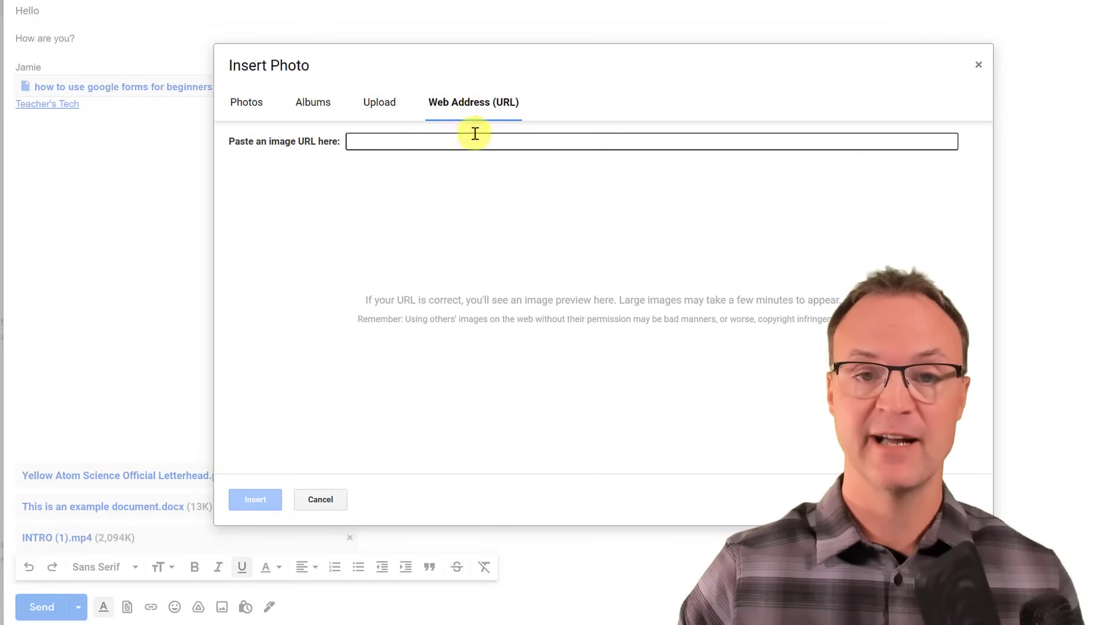
pyautogui.click(977, 68)
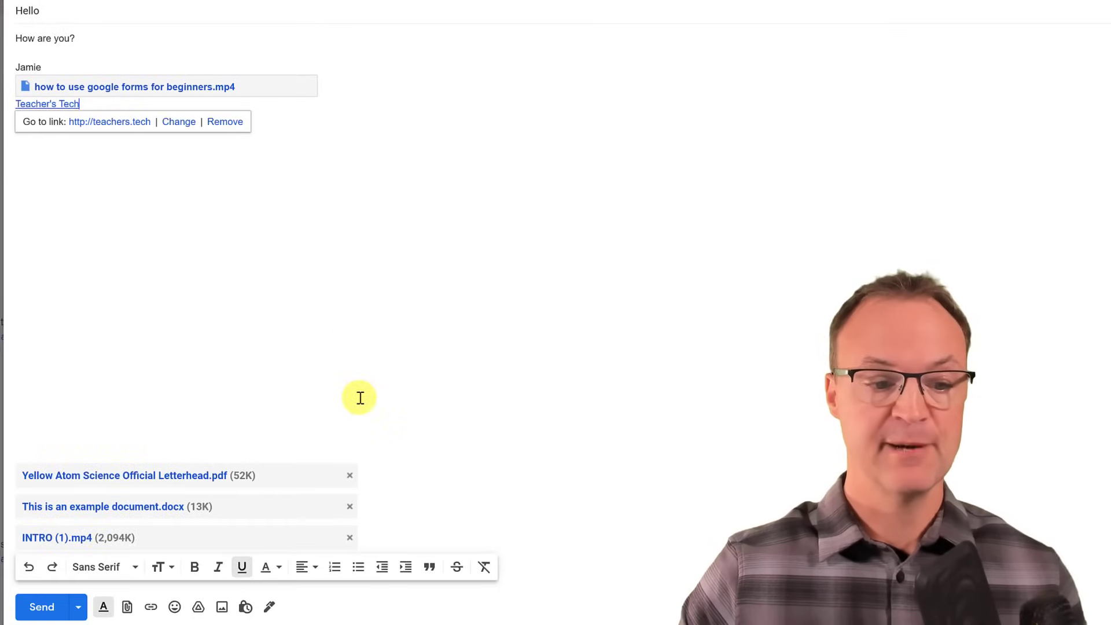
pyautogui.click(248, 611)
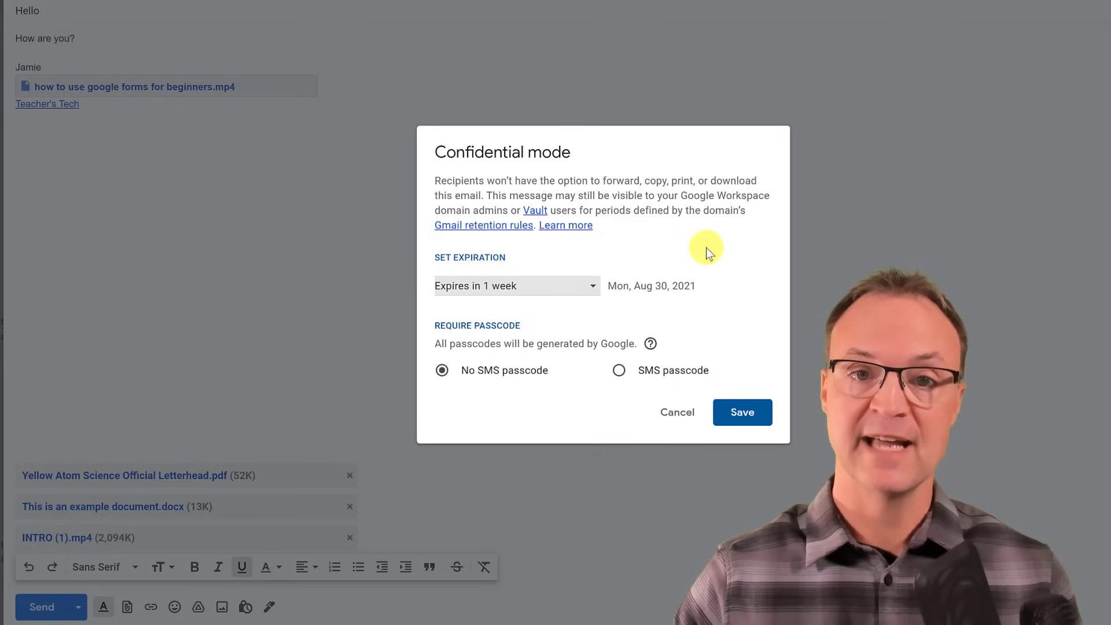
pyautogui.click(677, 417)
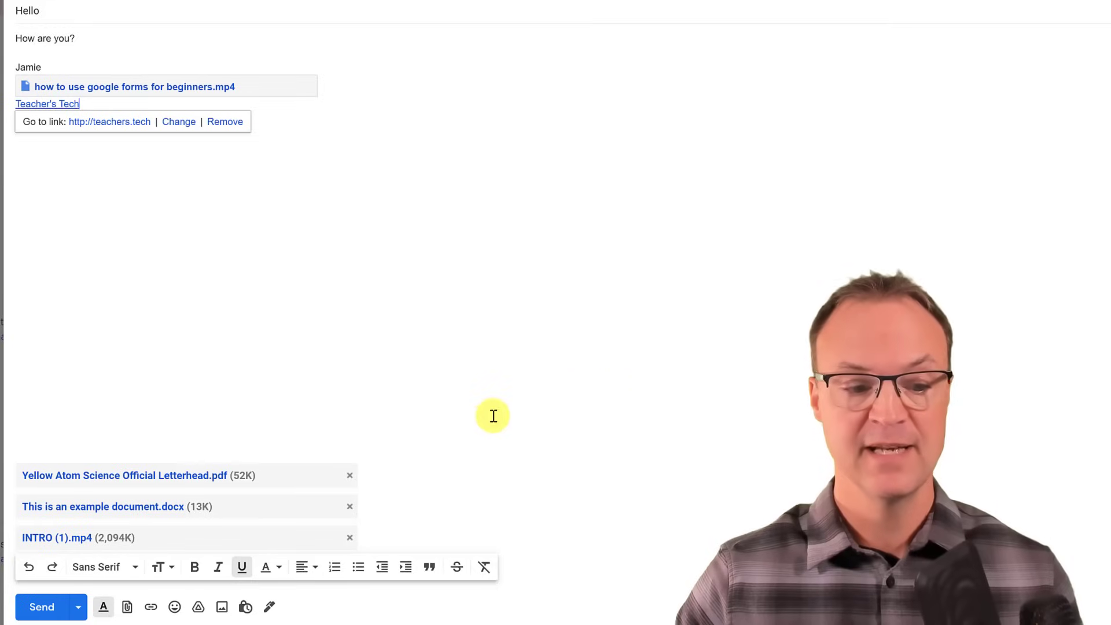
pyautogui.click(269, 608)
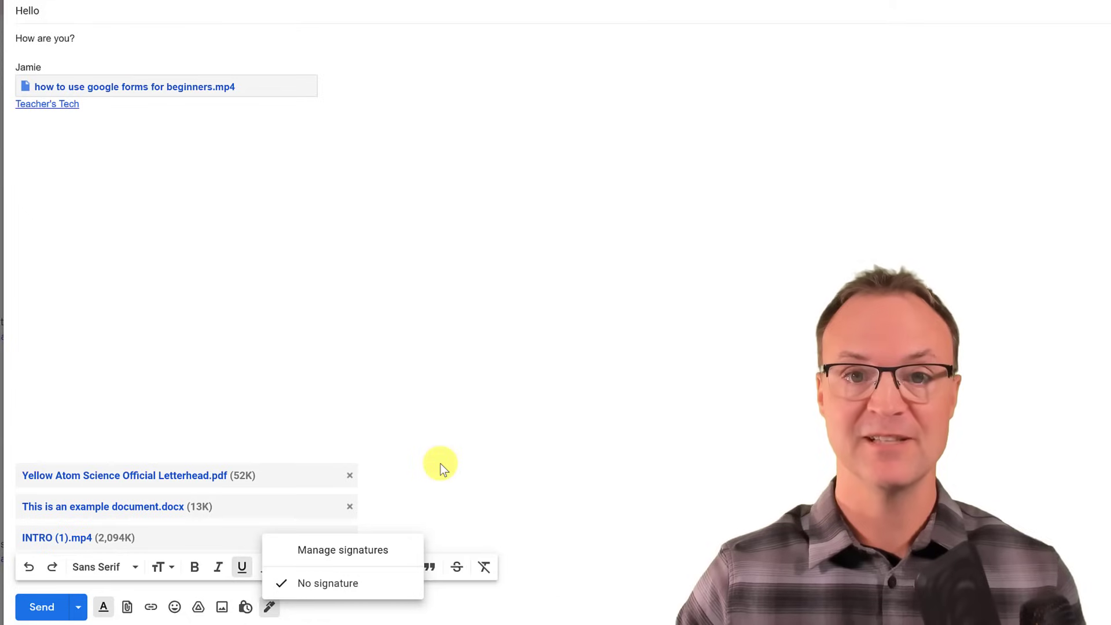
pyautogui.click(516, 417)
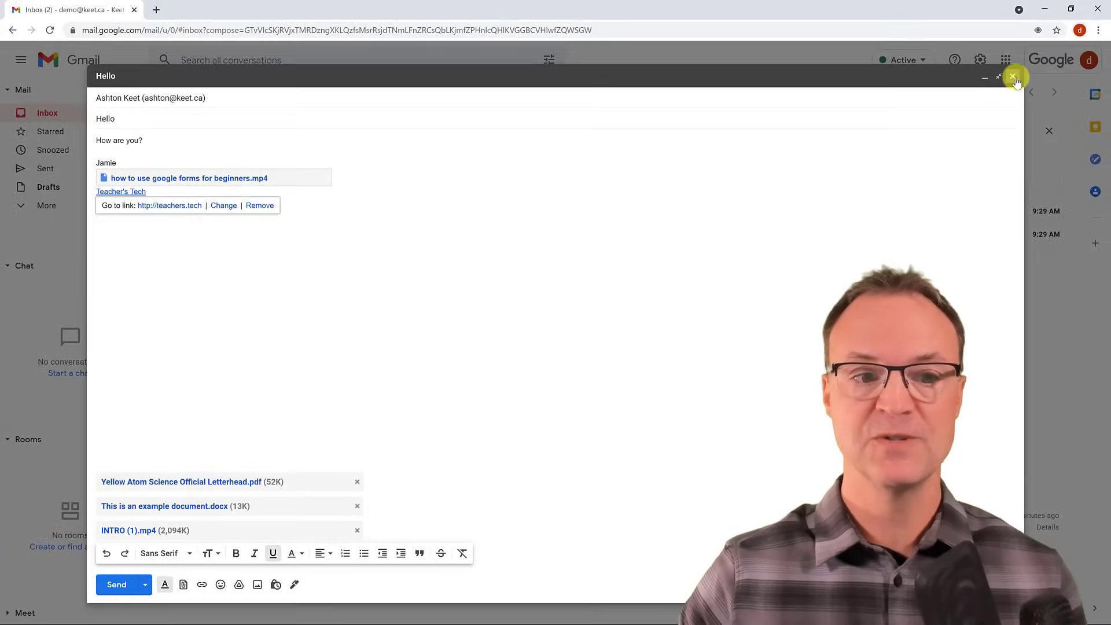
# Step: Close the 'Hello' email to save it, then reopen it from Drafts
pyautogui.click(1013, 77)
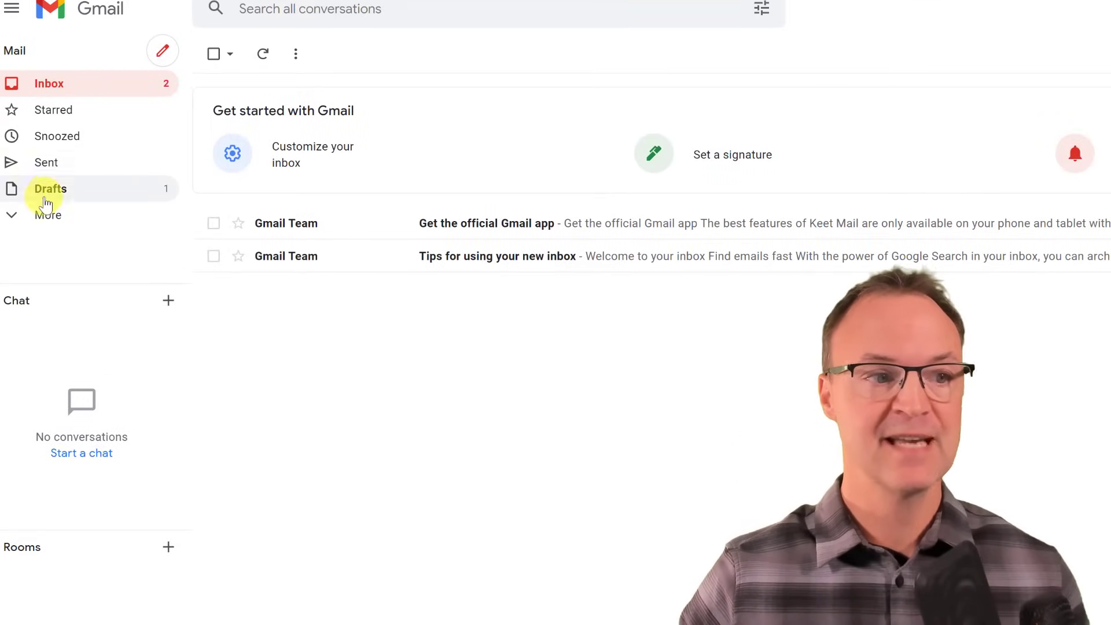
pyautogui.click(50, 197)
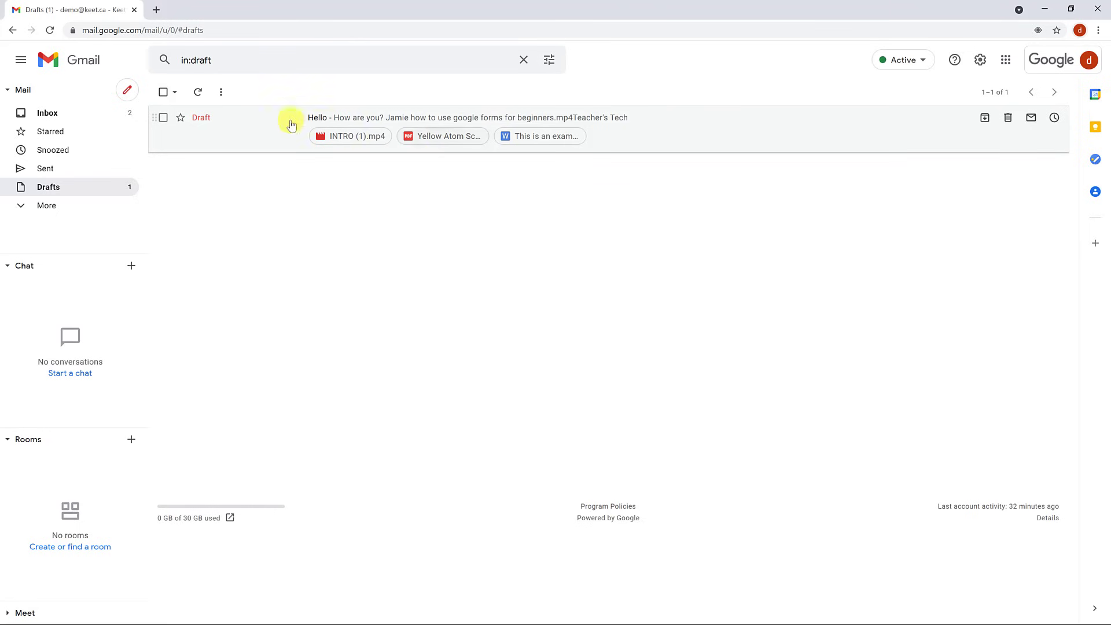
pyautogui.click(255, 132)
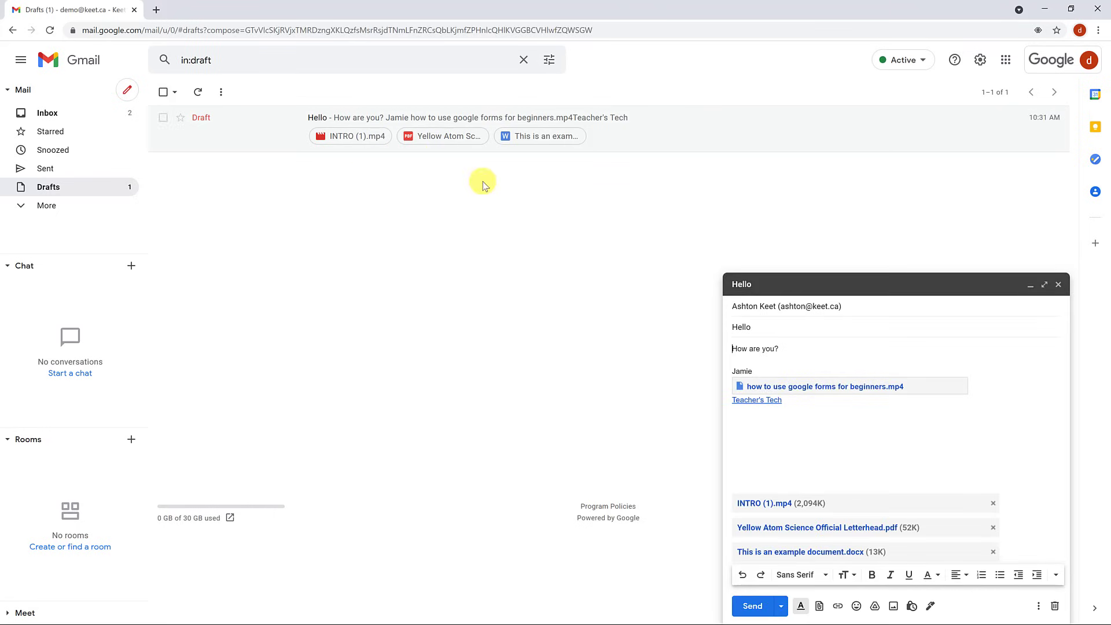
# Step: Send the 'Hello' email, sharing the Drive video with its one recipient at View access
pyautogui.click(1045, 284)
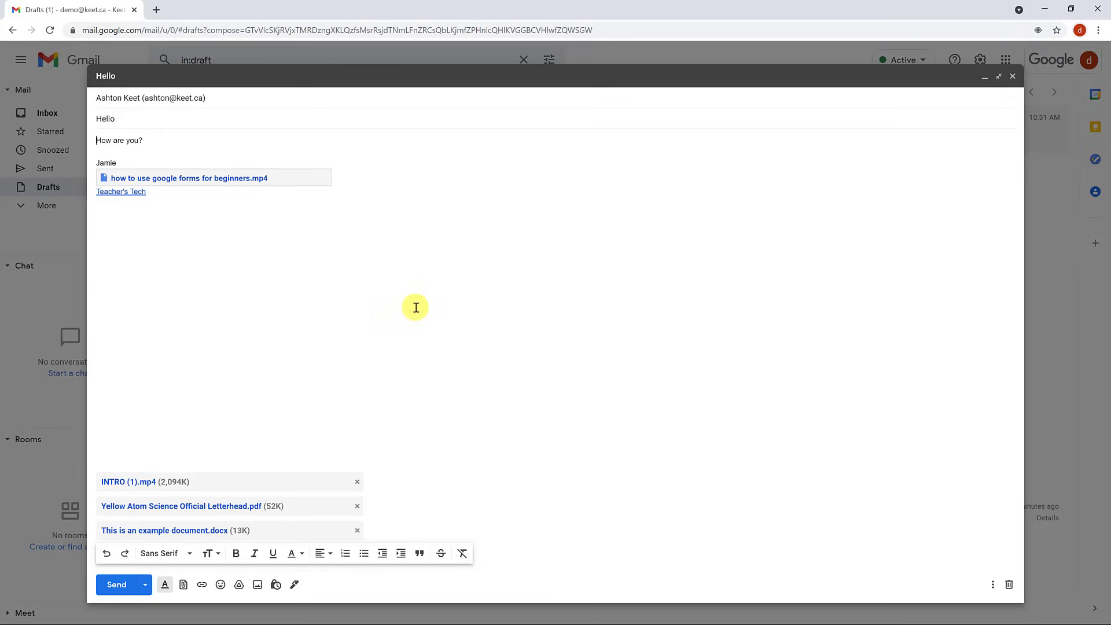
pyautogui.click(113, 584)
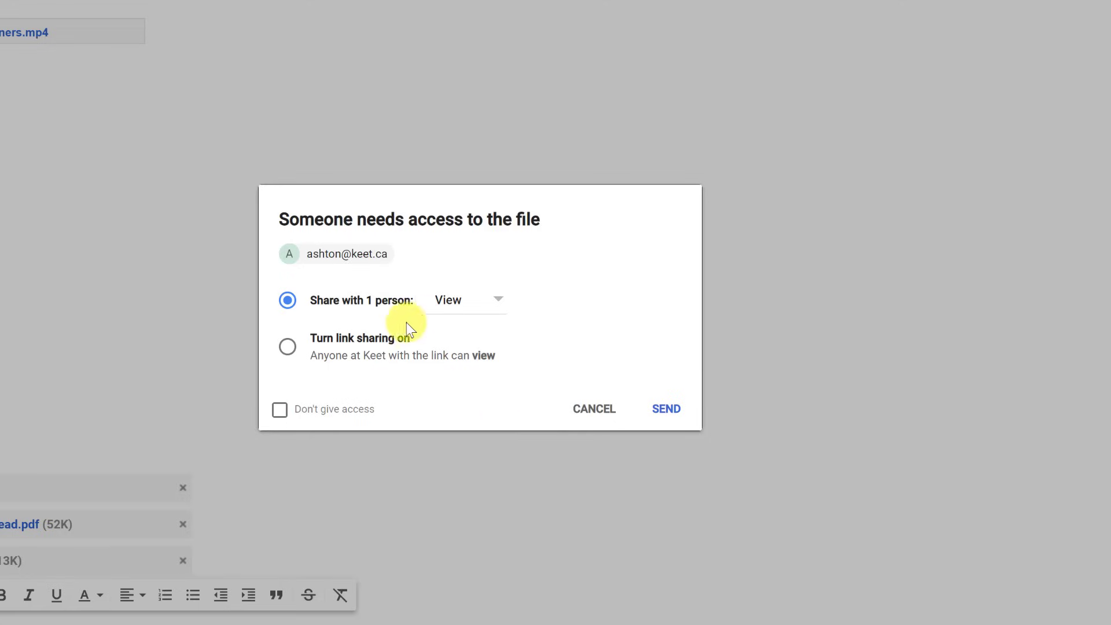
pyautogui.click(499, 300)
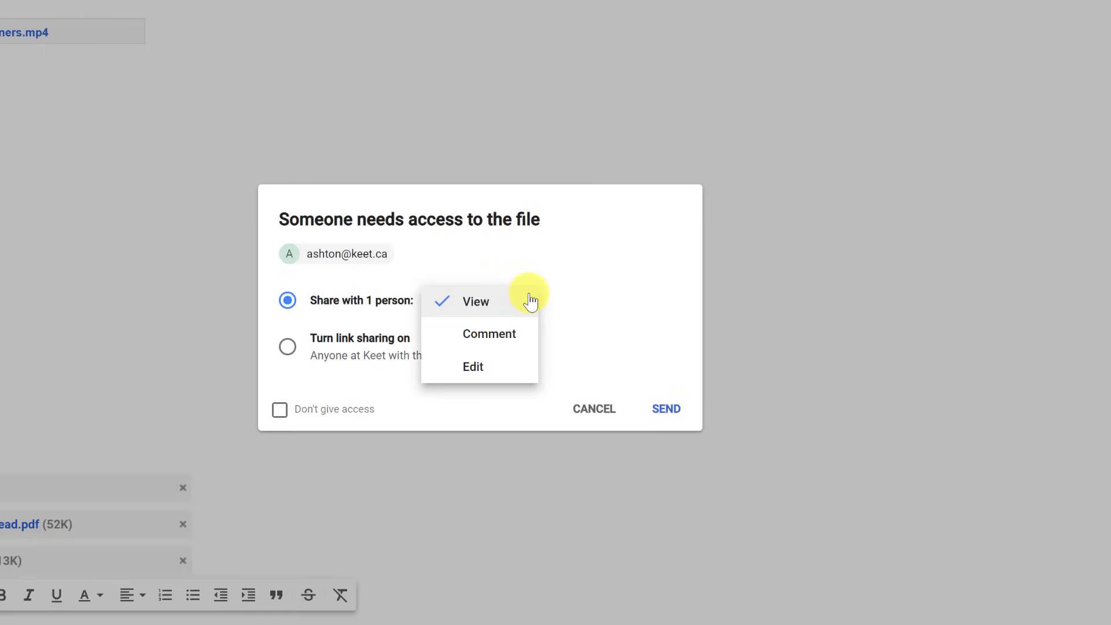
pyautogui.click(605, 325)
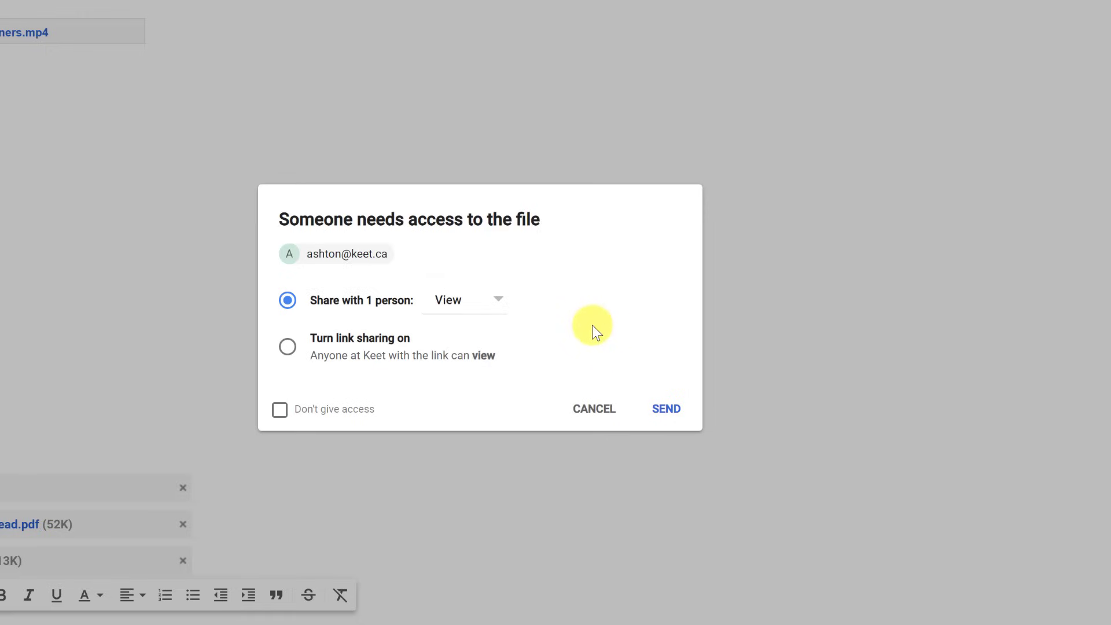
pyautogui.click(287, 351)
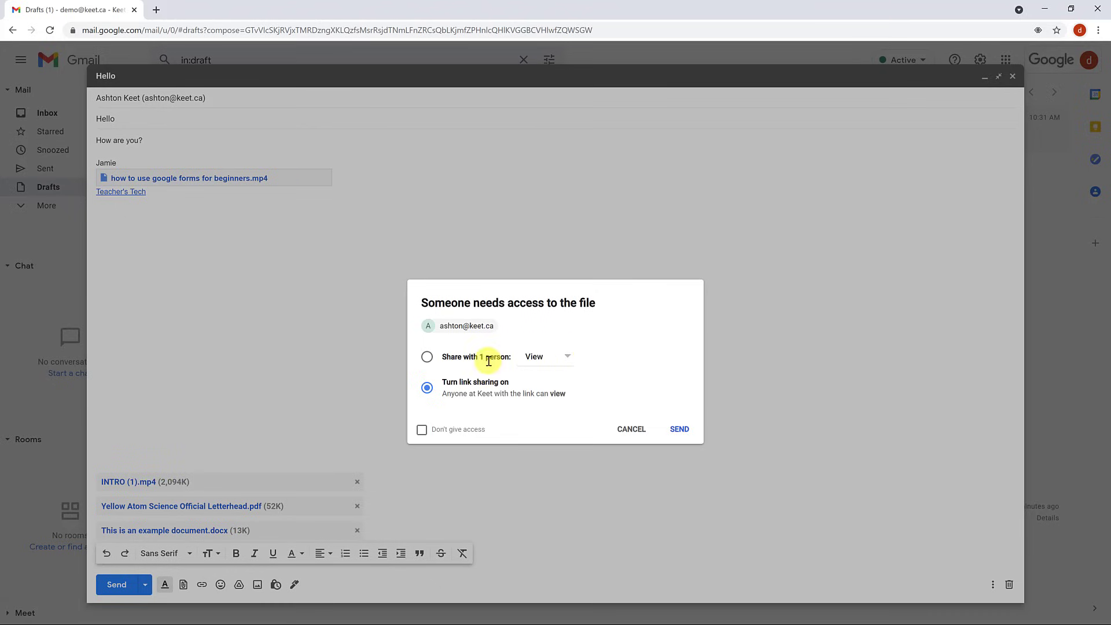
pyautogui.click(427, 357)
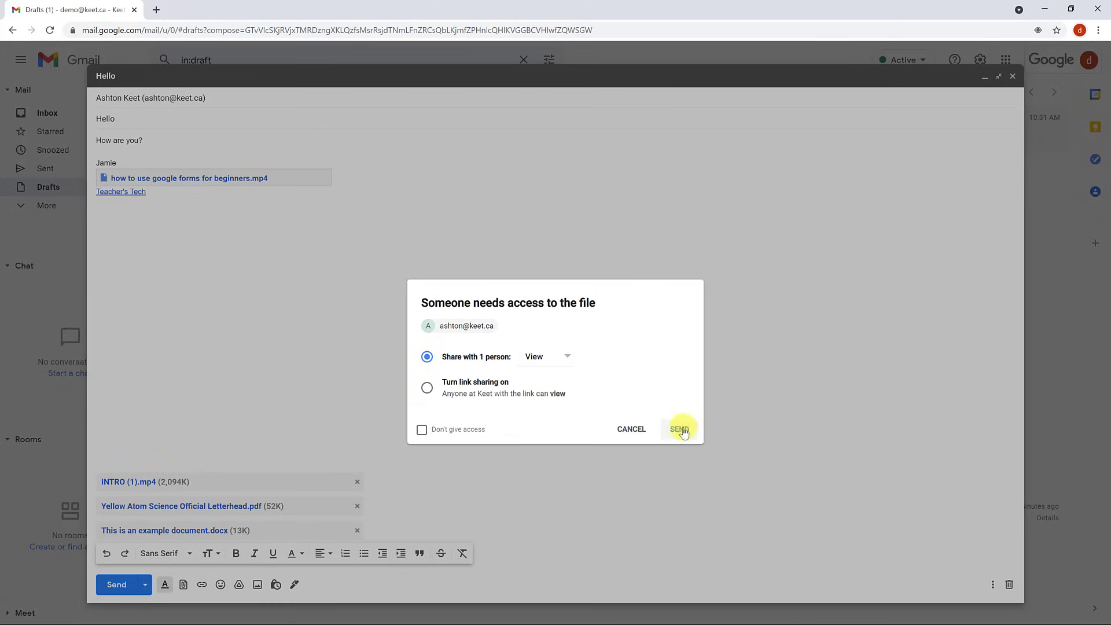
pyautogui.click(681, 430)
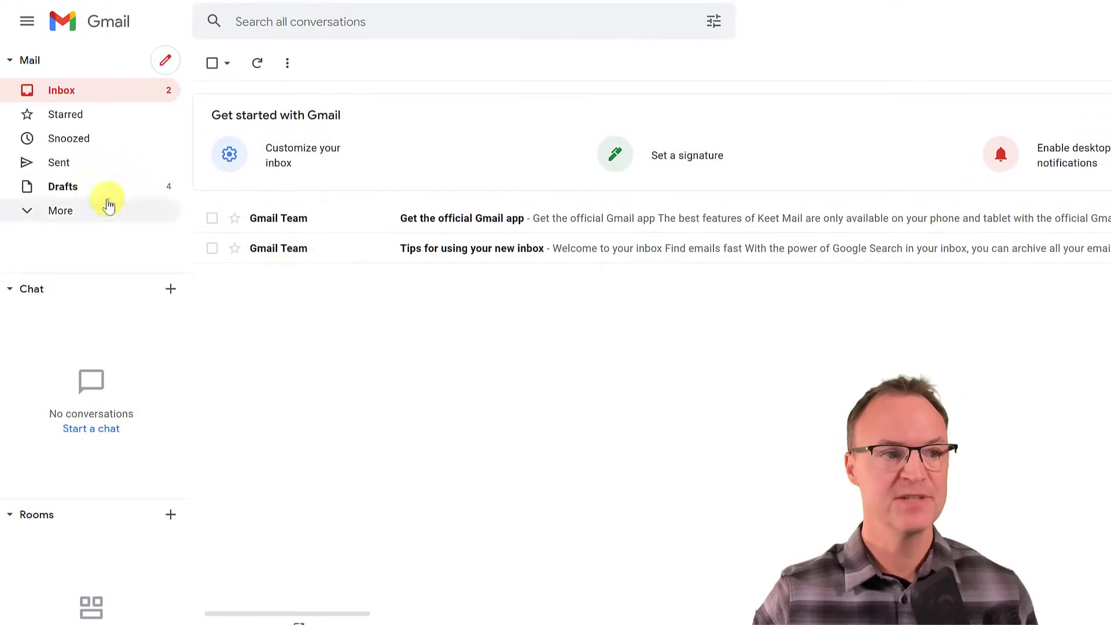
# Step: Check the Sent folder for the 'Hello' email with its attachments, then go back to Inbox
pyautogui.click(71, 166)
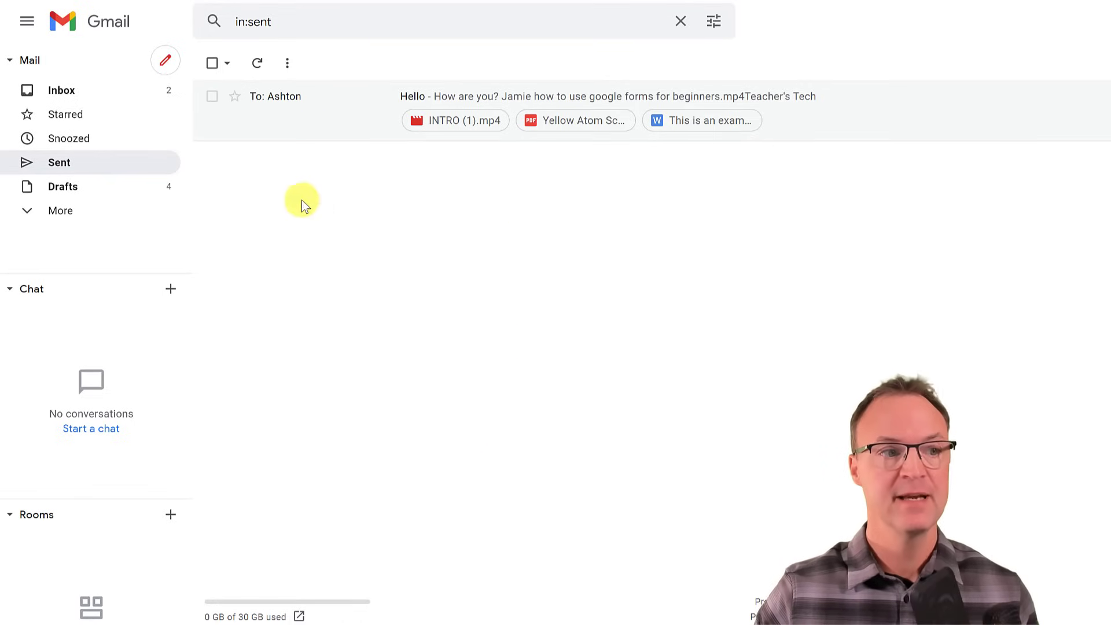
pyautogui.click(82, 87)
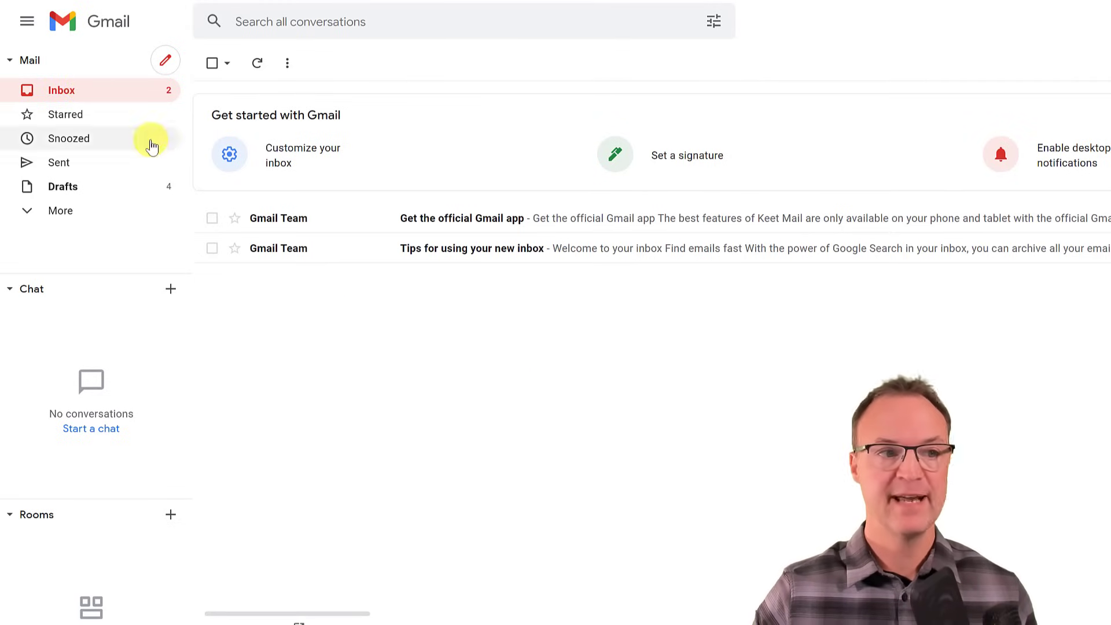
# Step: Start a full-size new email to two suggested contacts, then close it as a draft
pyautogui.click(164, 65)
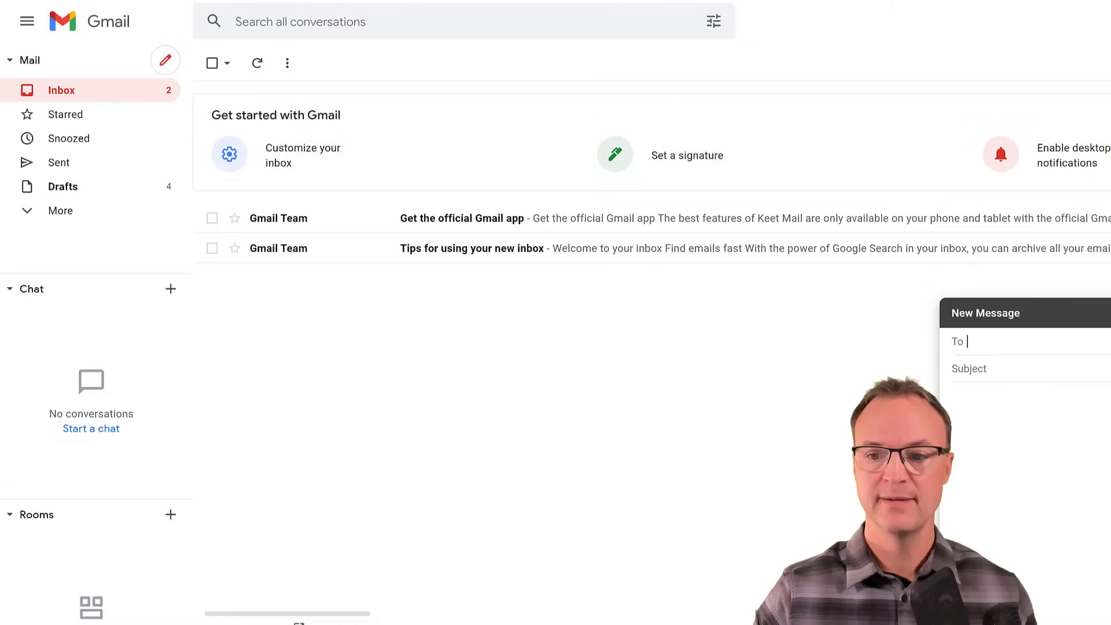
pyautogui.click(1105, 313)
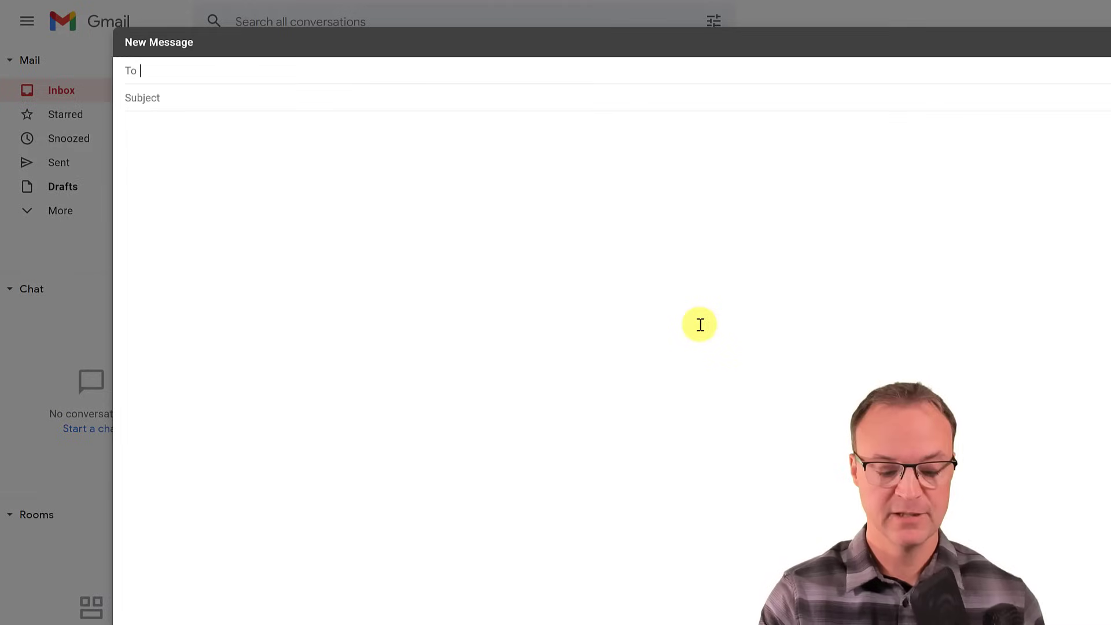
pyautogui.write('as')
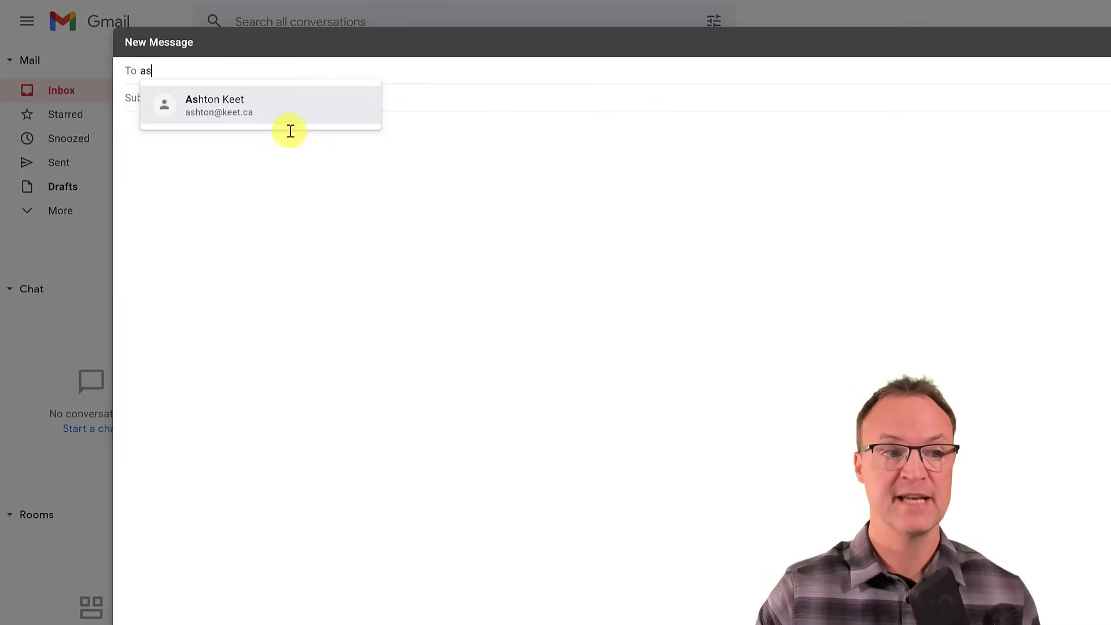
pyautogui.click(247, 121)
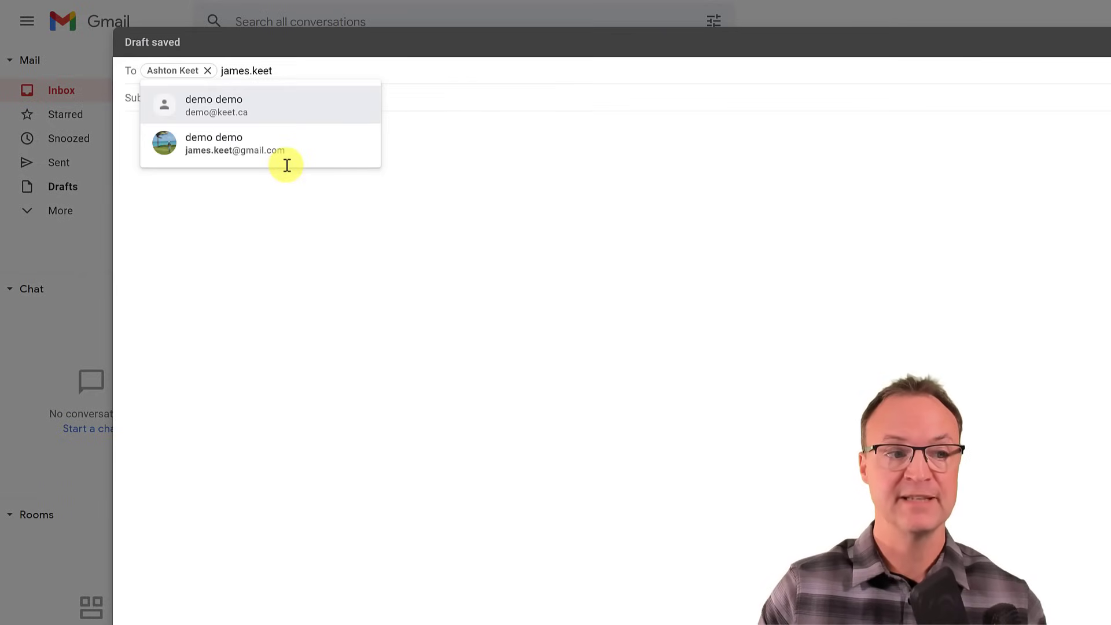
pyautogui.click(268, 141)
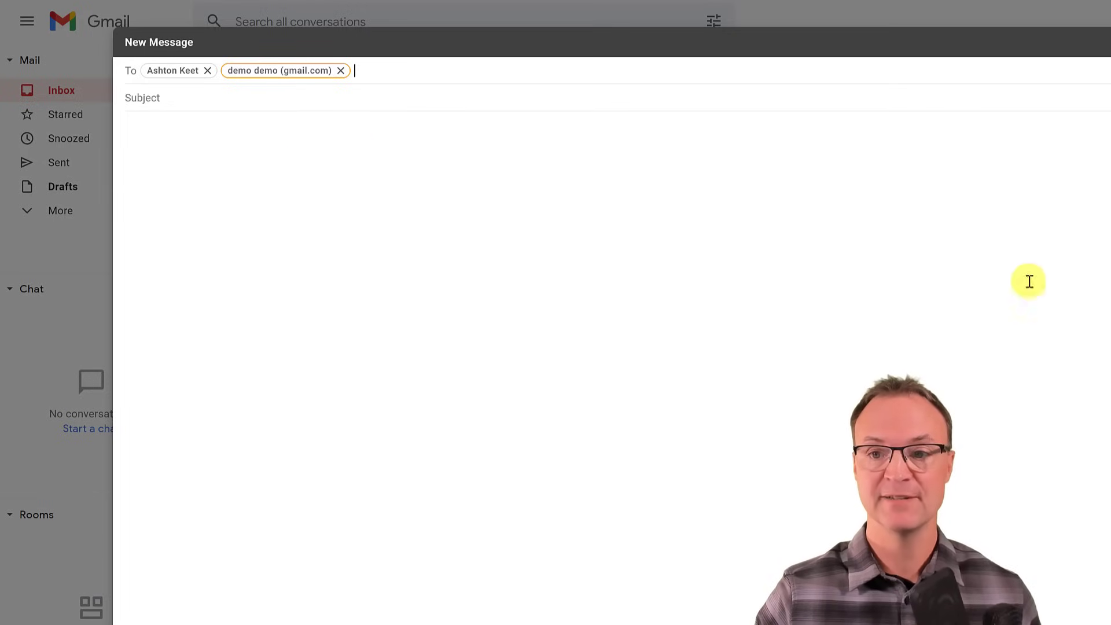
pyautogui.press('Escape')
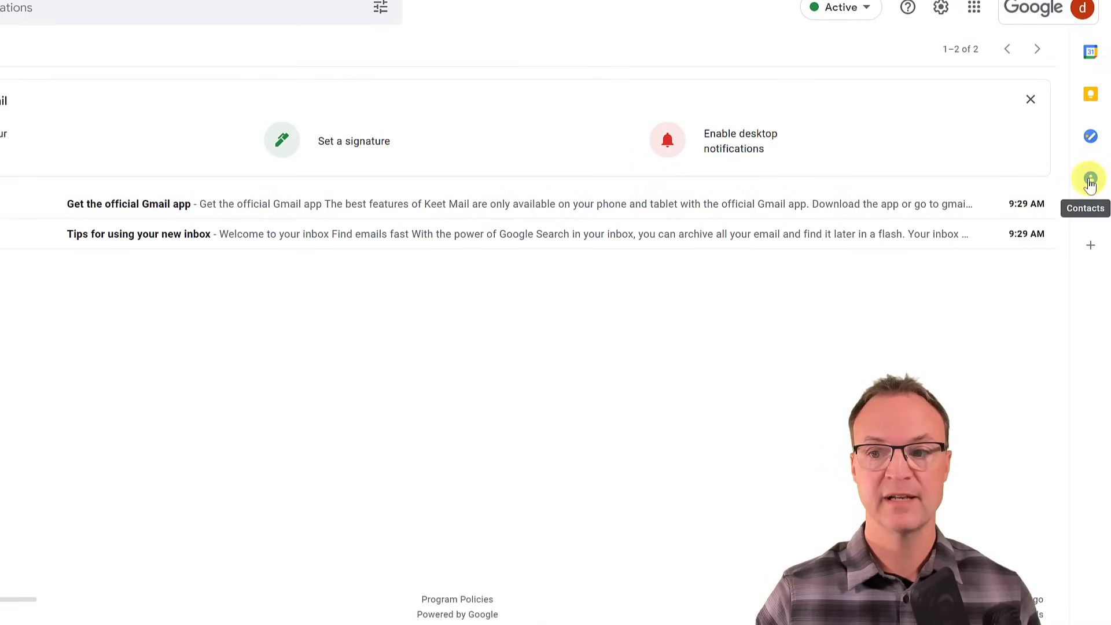
# Step: Open Google Contacts from Gmail's side panel and bring up a blank new-contact form
pyautogui.click(1090, 183)
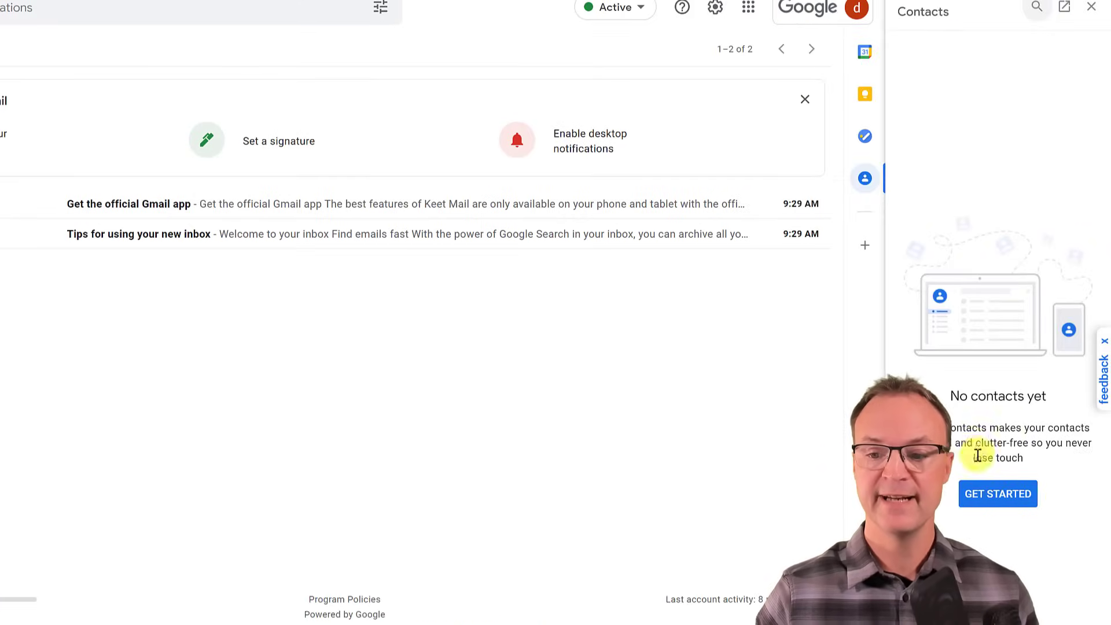
pyautogui.click(976, 492)
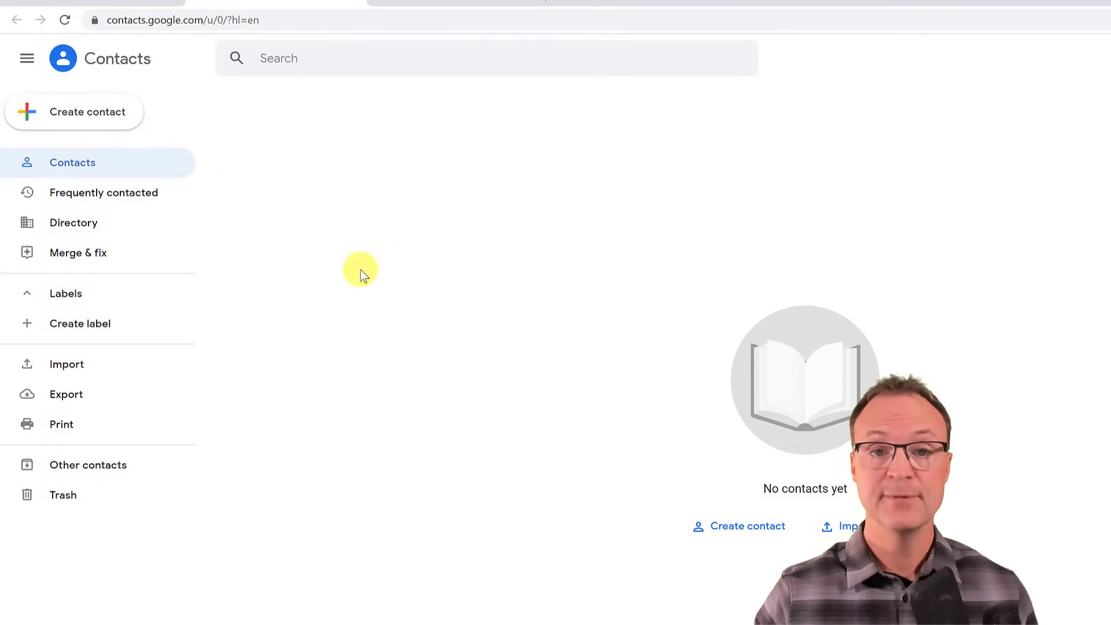
pyautogui.click(81, 117)
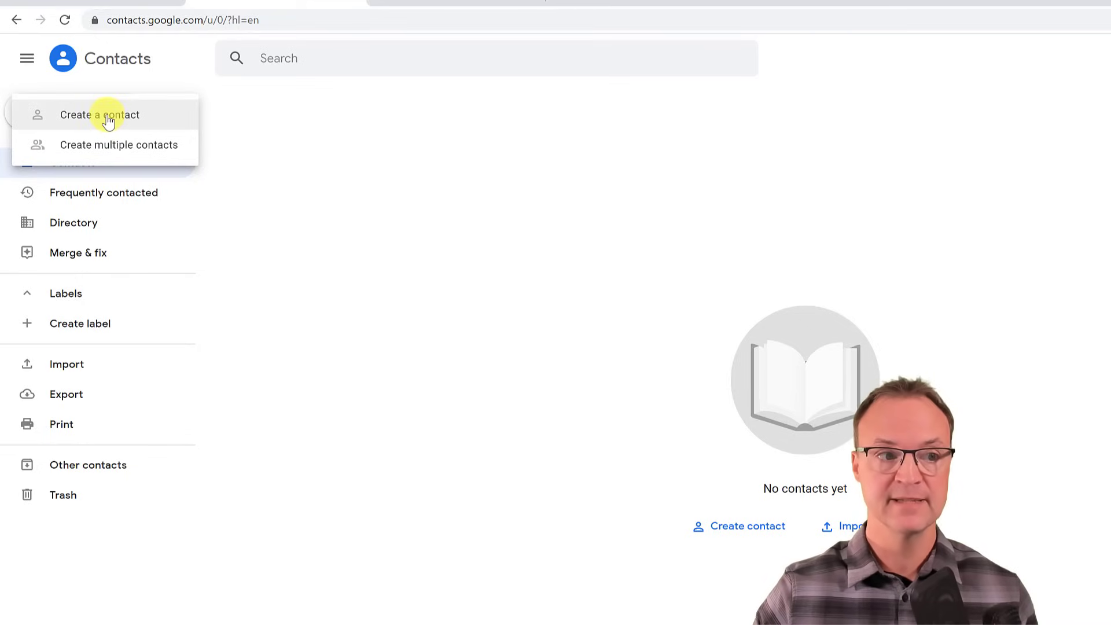
pyautogui.click(108, 119)
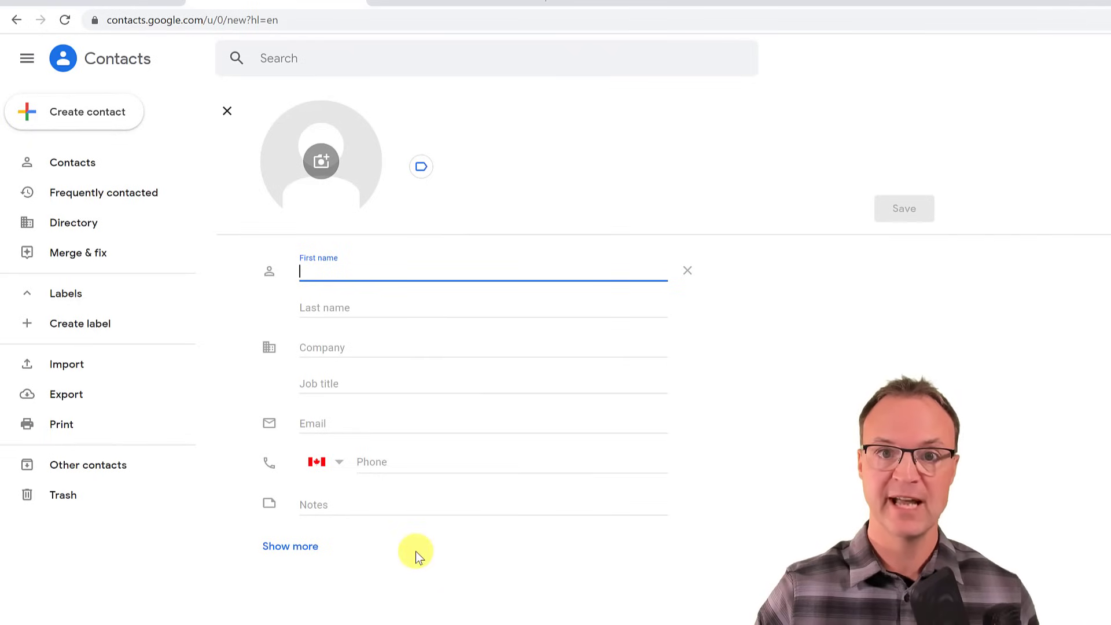
pyautogui.click(36, 111)
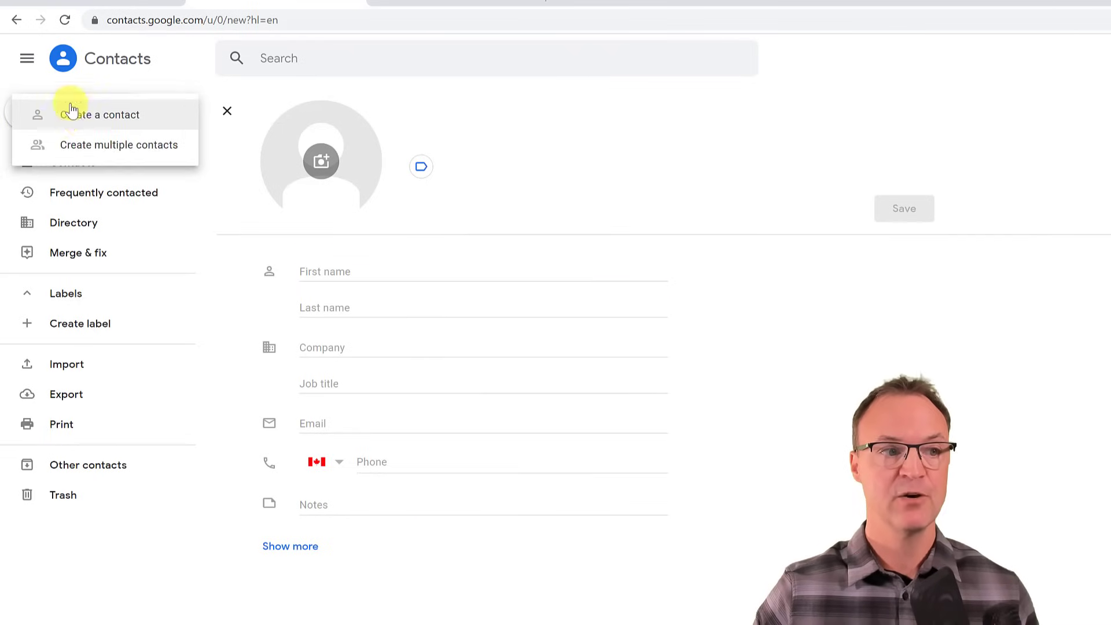
pyautogui.click(93, 145)
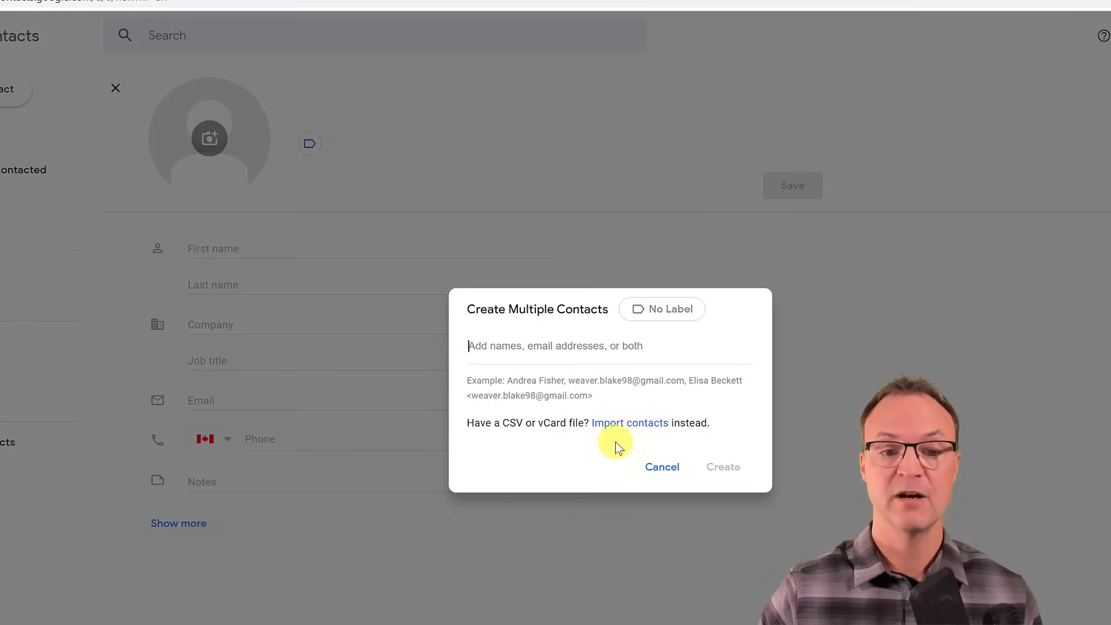
pyautogui.click(665, 470)
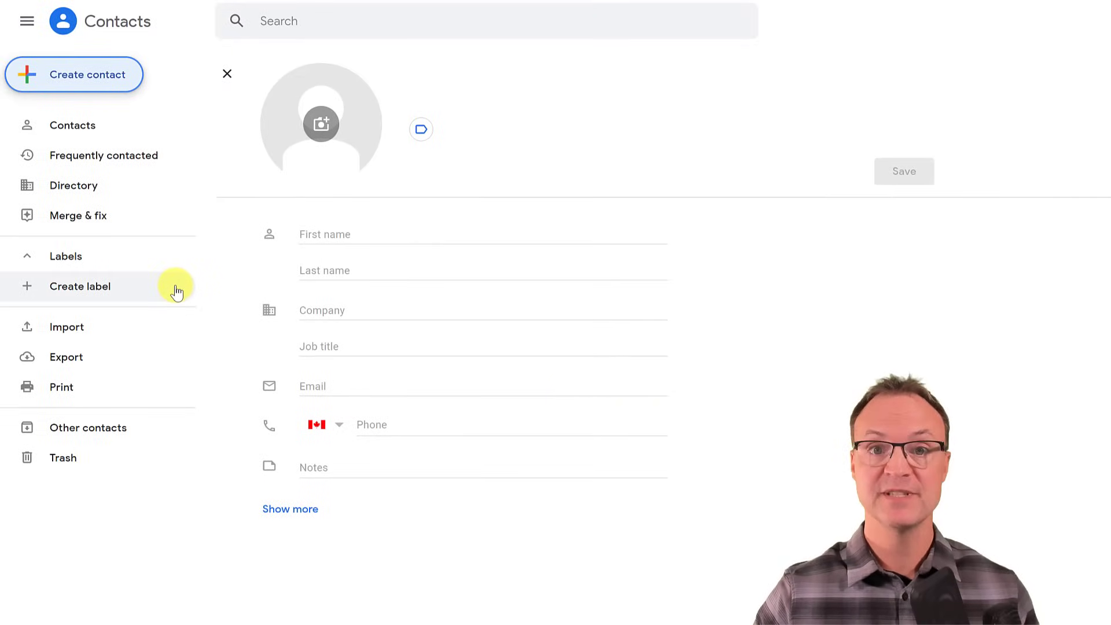
# Step: Create a new contact label named 'demo group' and view its list
pyautogui.click(86, 288)
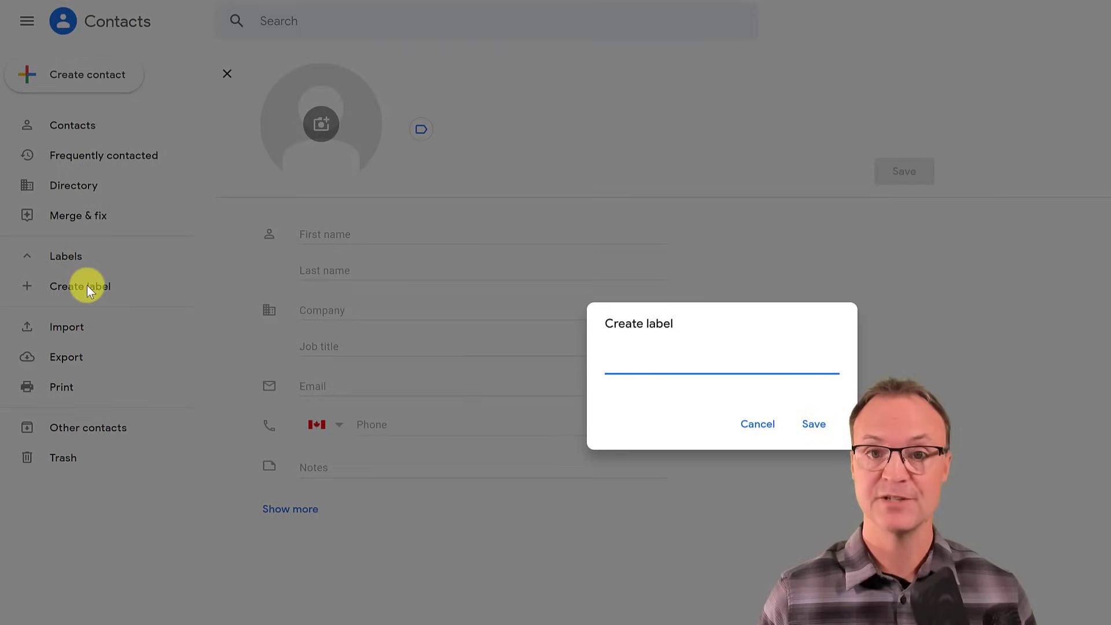
pyautogui.write('demo')
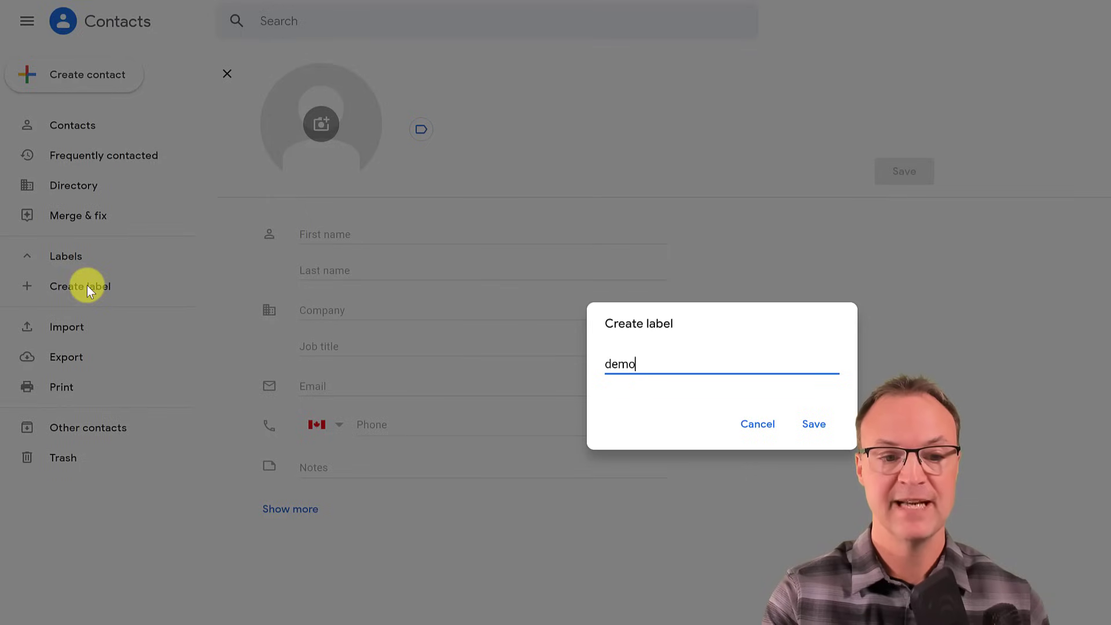
pyautogui.write(' group')
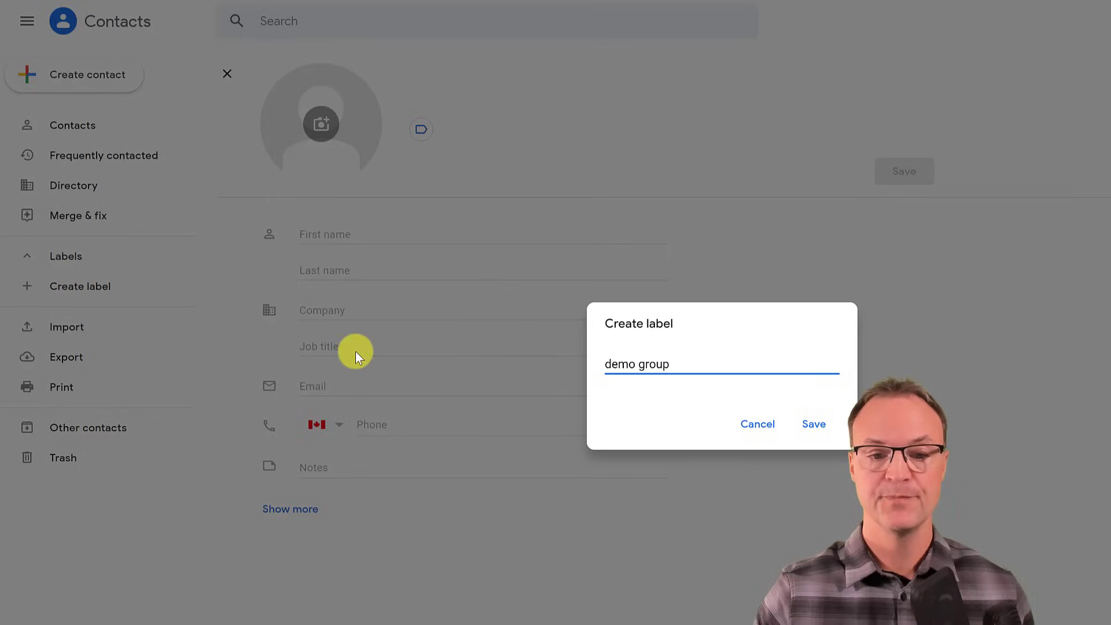
pyautogui.click(814, 426)
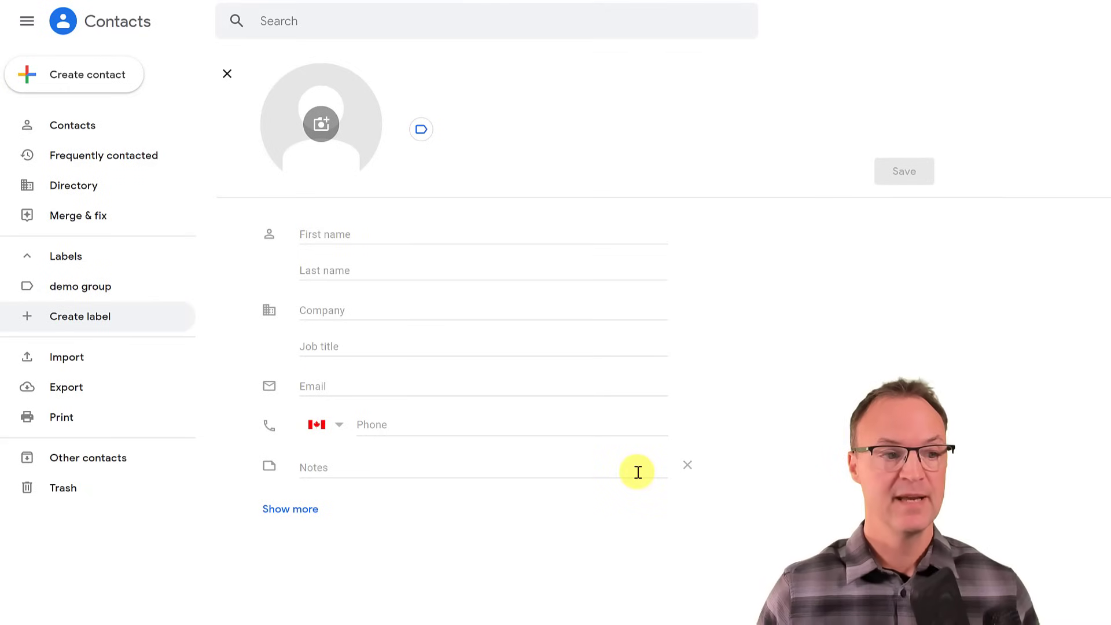
pyautogui.click(96, 293)
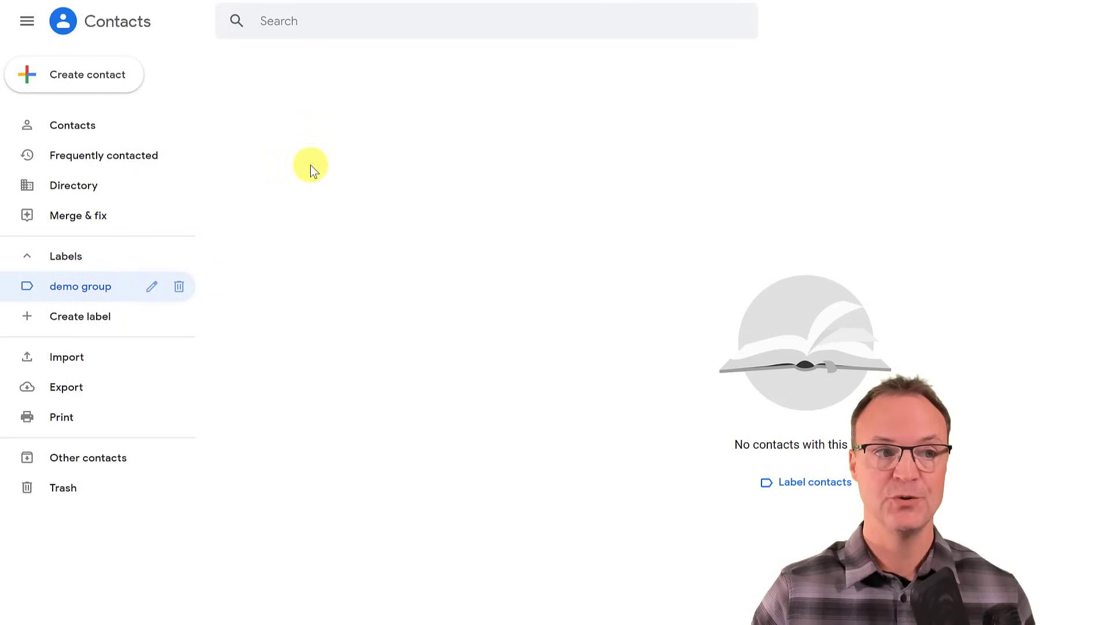
# Step: Find the contact matching 'as' and add them to the demo group label
pyautogui.click(293, 18)
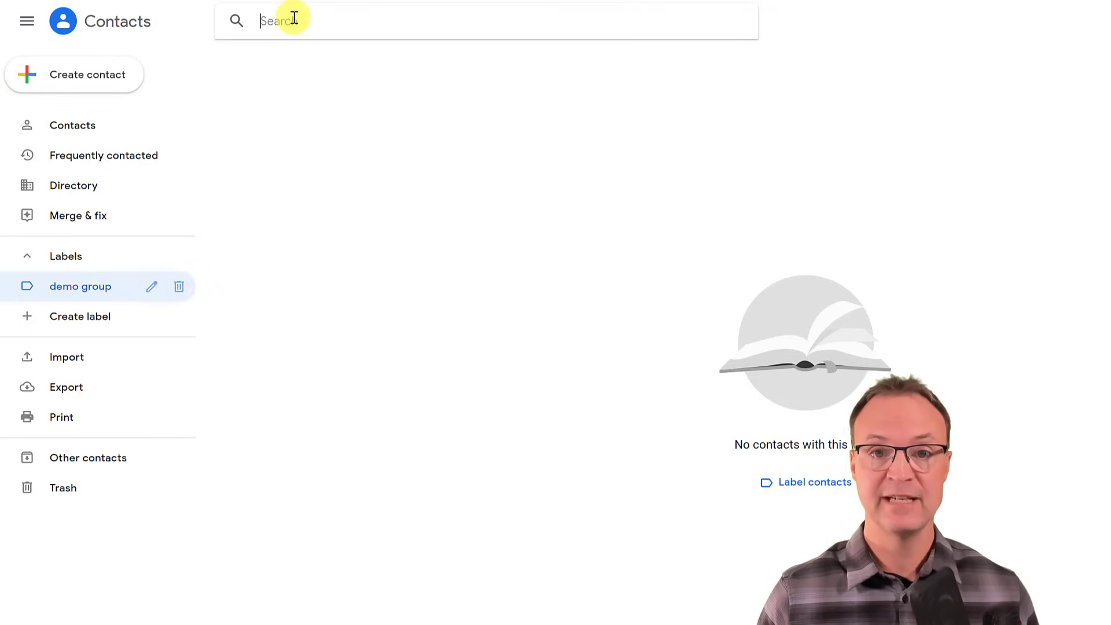
pyautogui.write('as')
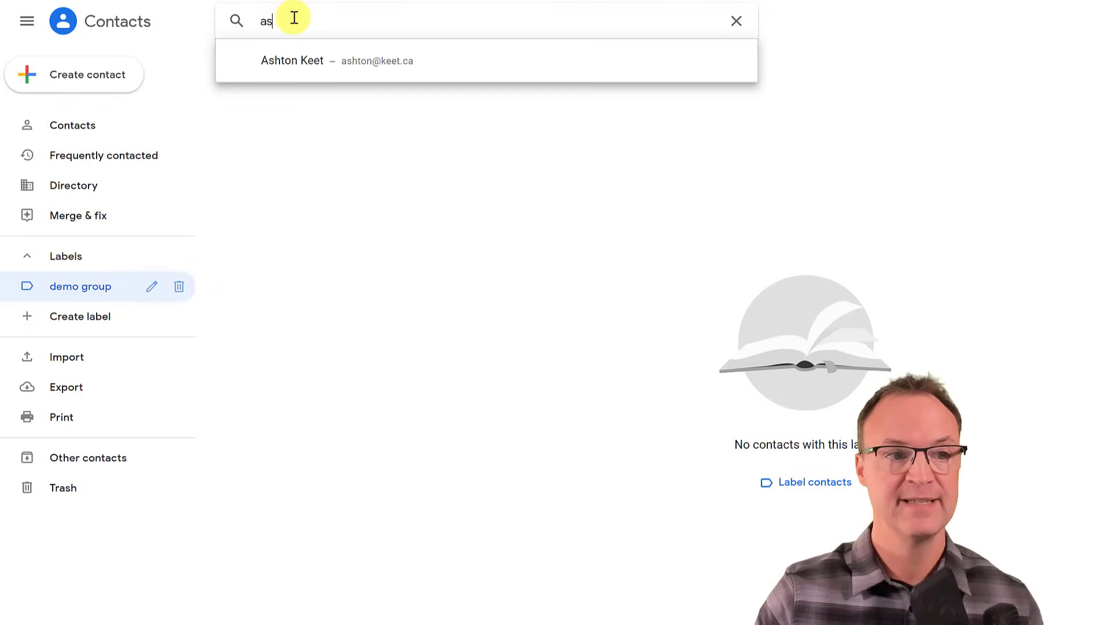
pyautogui.click(294, 56)
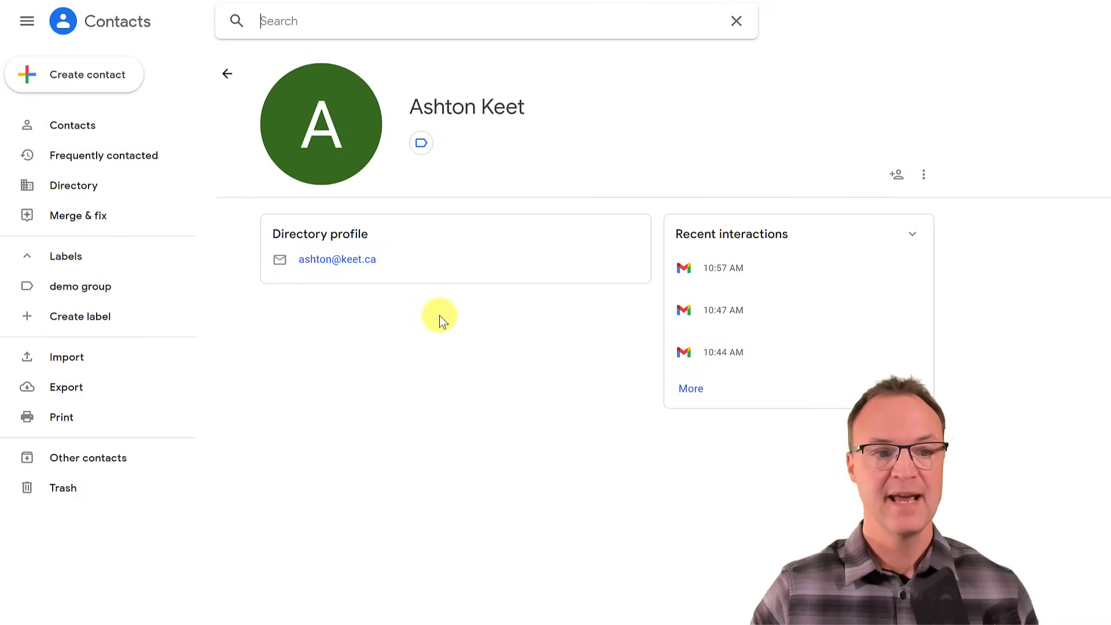
pyautogui.click(924, 174)
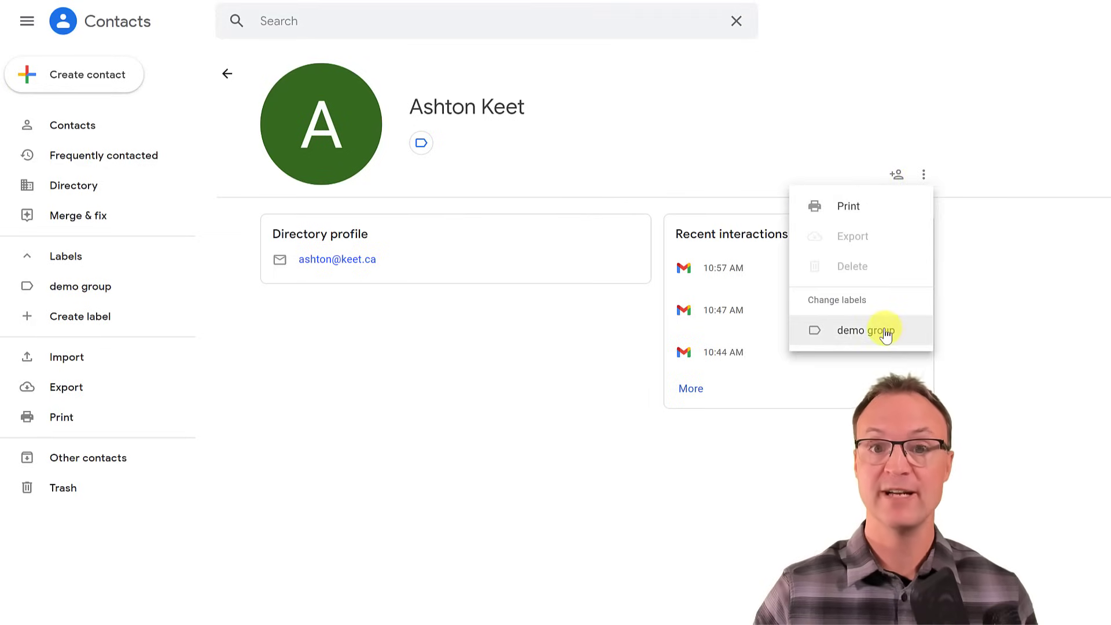
pyautogui.click(885, 334)
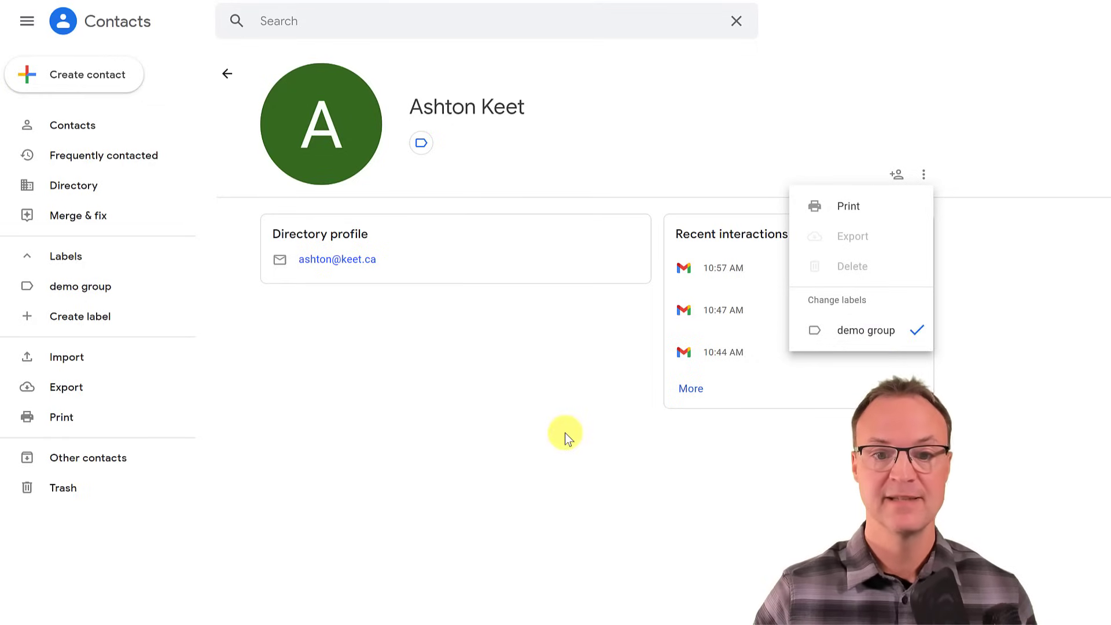
pyautogui.click(81, 293)
pyautogui.click(79, 293)
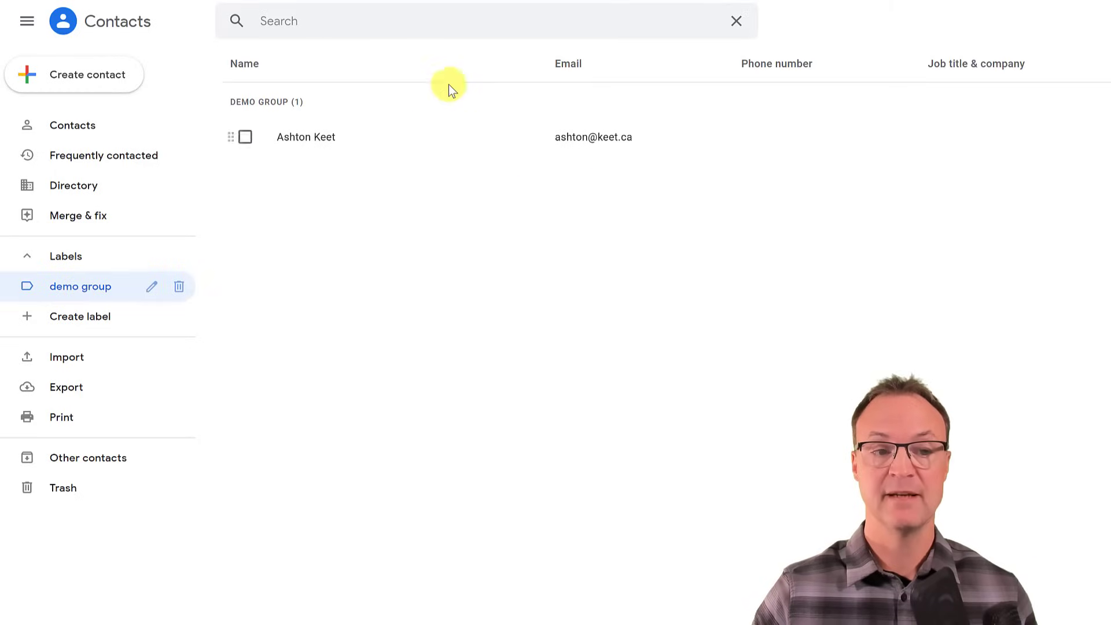
pyautogui.click(81, 129)
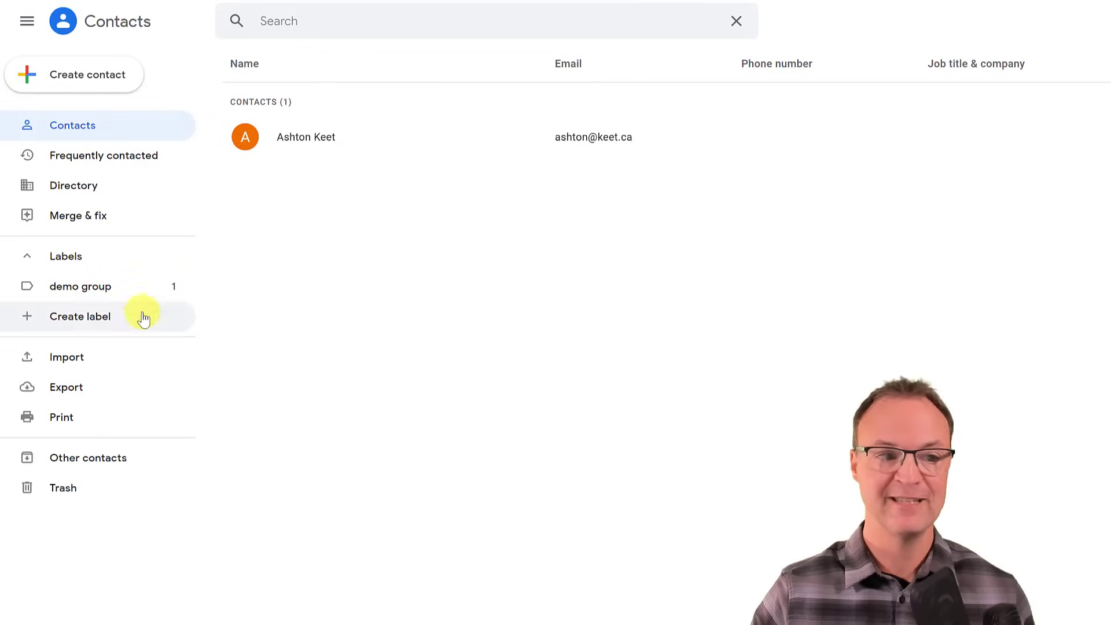
pyautogui.click(86, 289)
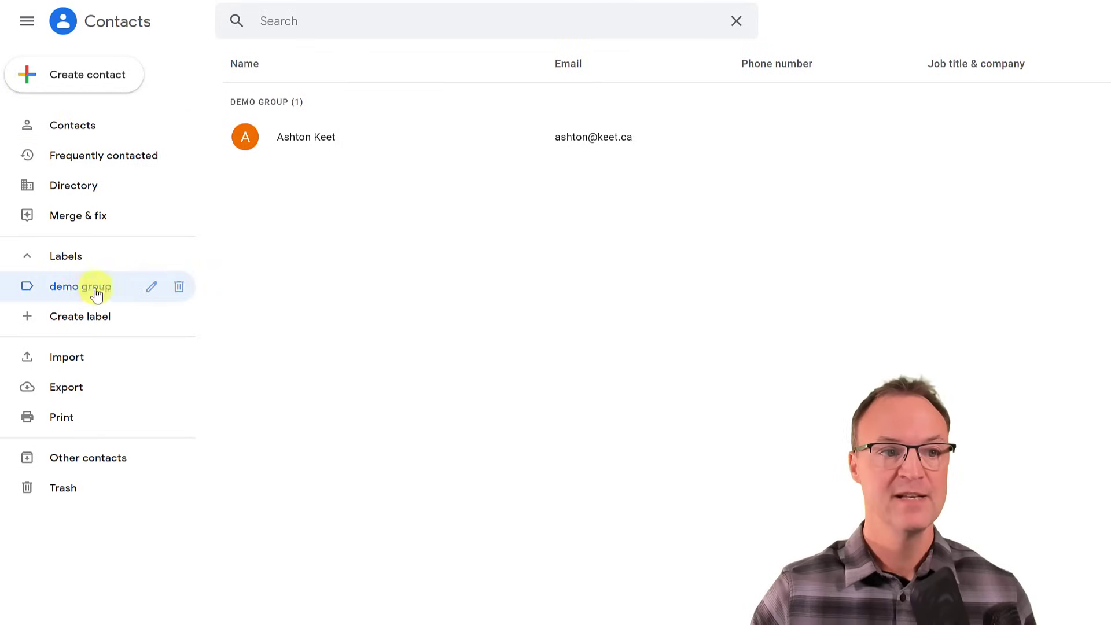
# Step: Find the contact matching 'ke' and add them to demo group as well
pyautogui.click(319, 22)
pyautogui.write('ke')
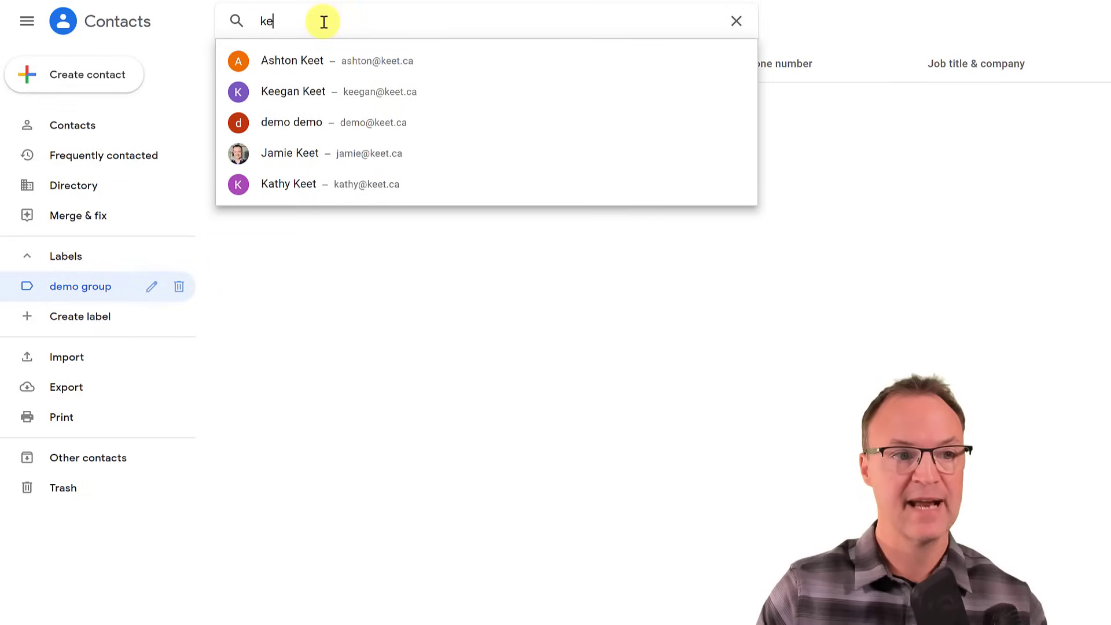
pyautogui.click(286, 94)
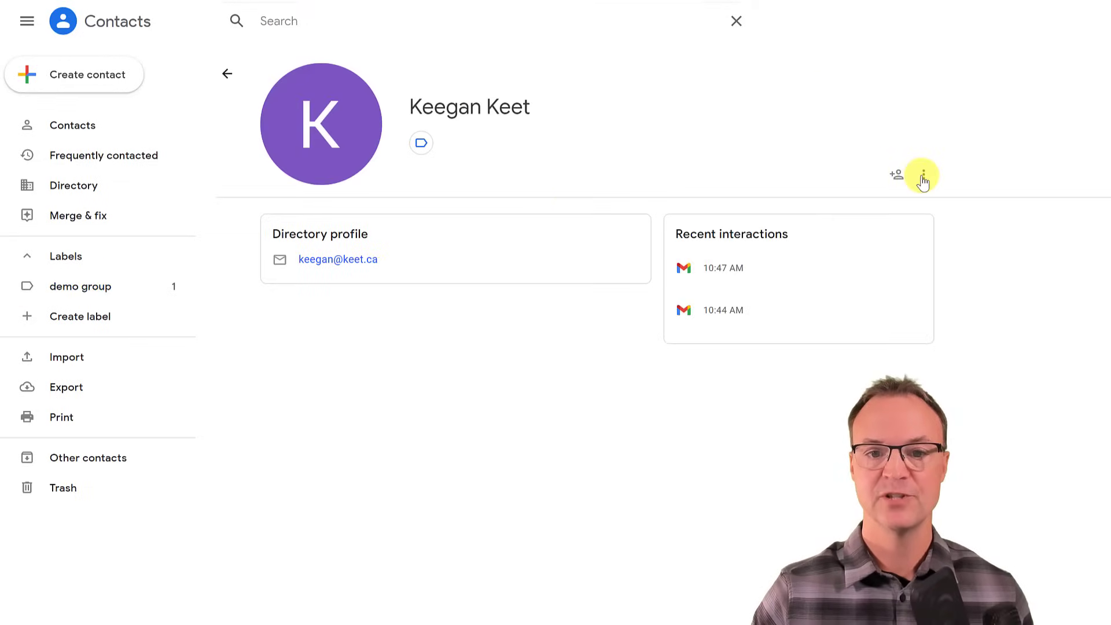
pyautogui.click(923, 176)
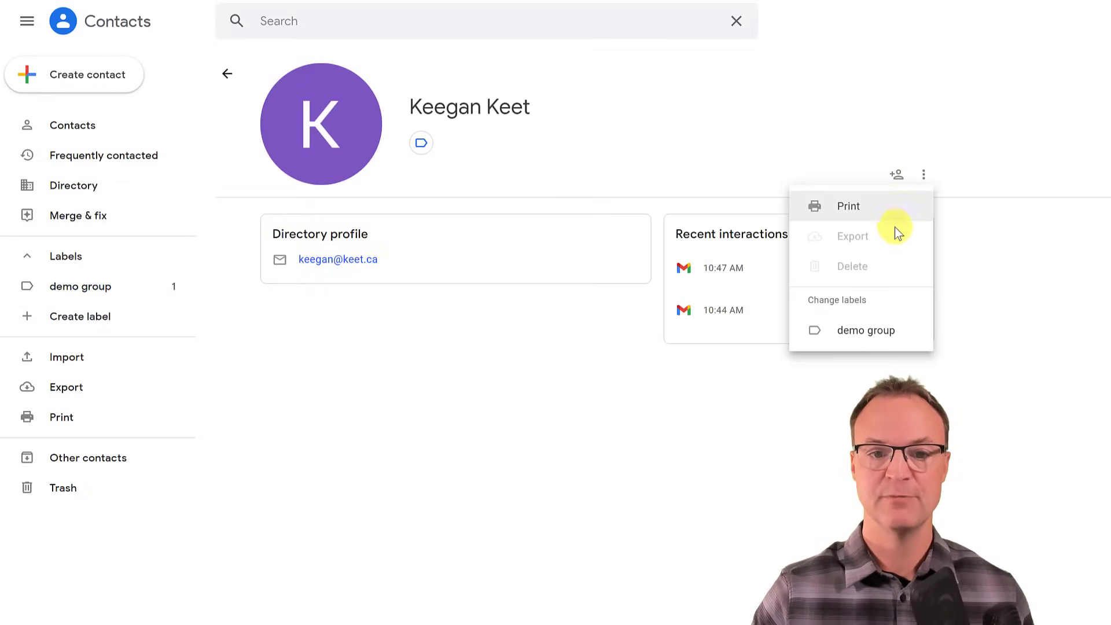
pyautogui.click(863, 329)
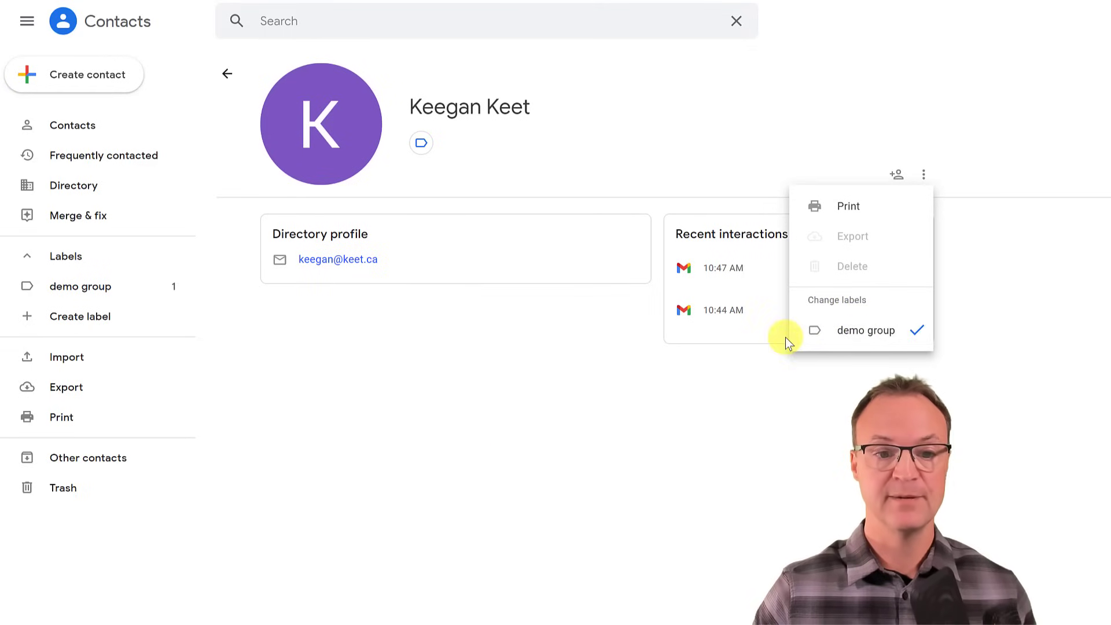
# Step: Show the demo group label's two members, then switch back to the Gmail tab
pyautogui.click(471, 419)
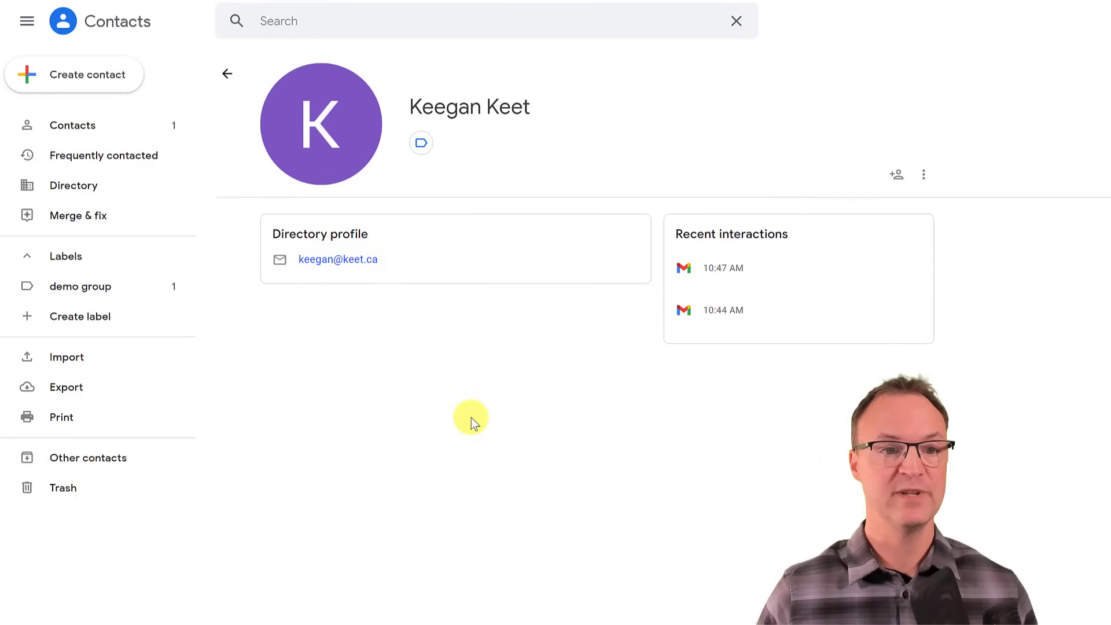
pyautogui.click(99, 292)
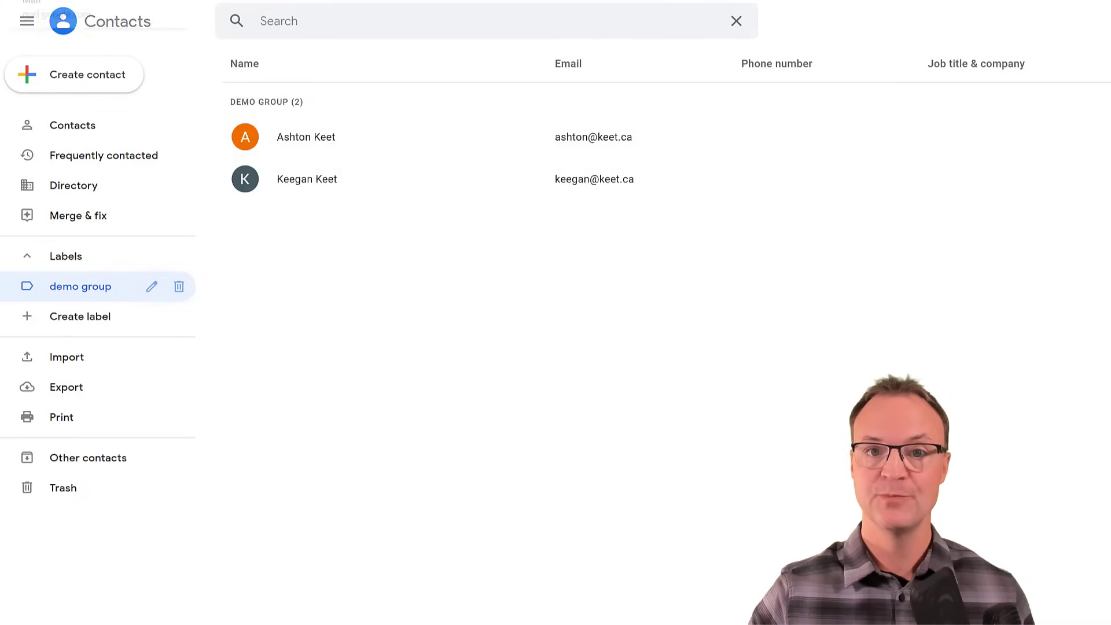
pyautogui.hotkey('ctrl', 'Tab')
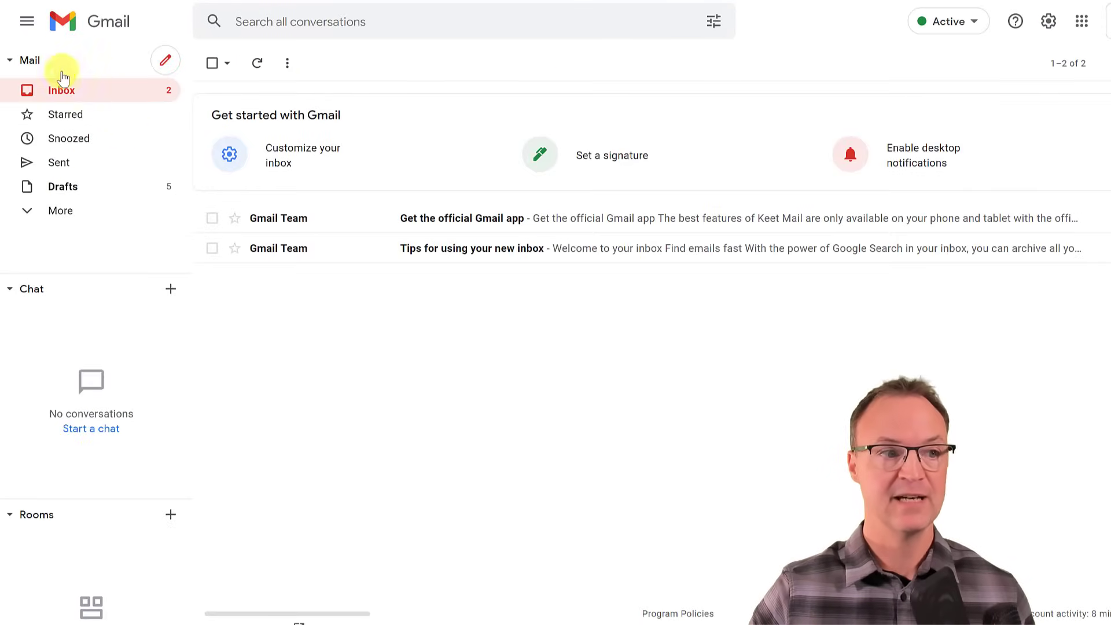
# Step: Address a full-screen new message to the 'demo group' label, replacing a wrongly added single recipient
pyautogui.click(166, 60)
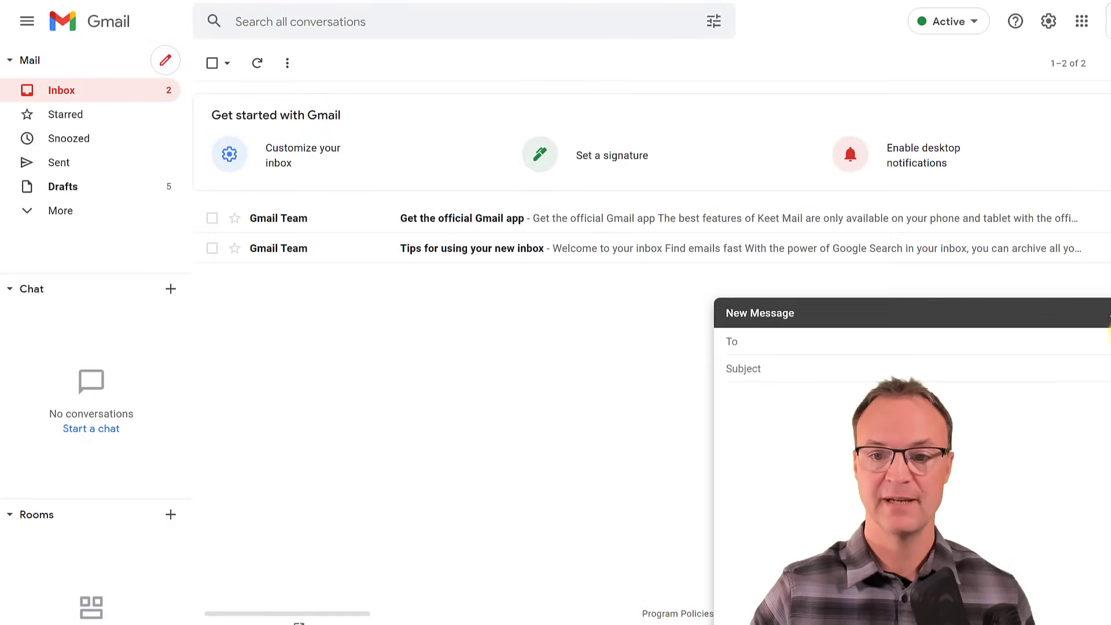
pyautogui.click(1104, 313)
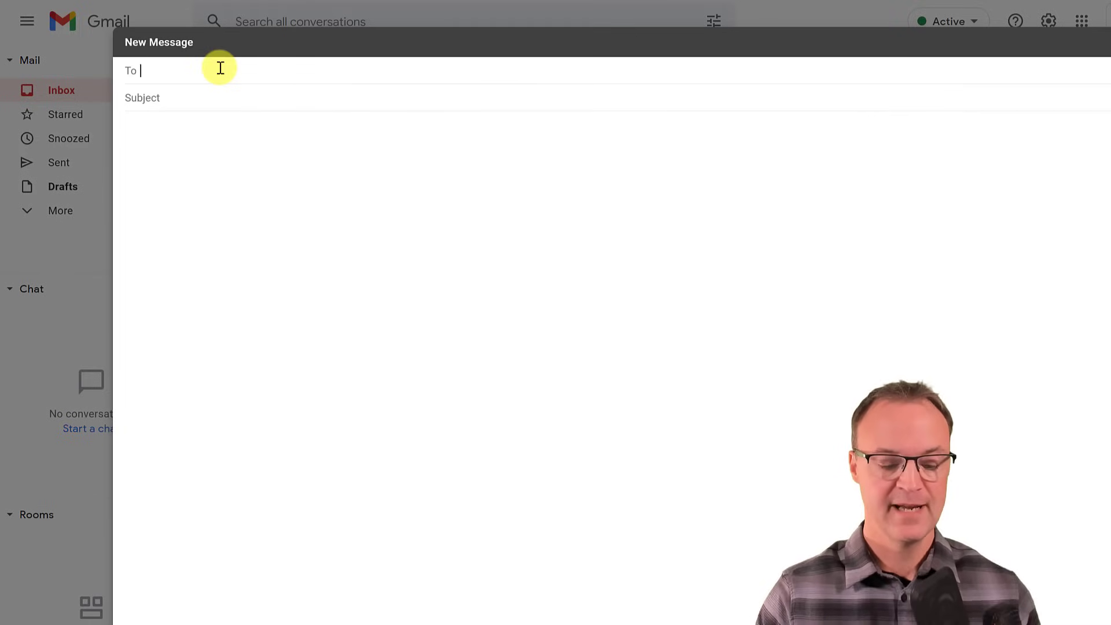
pyautogui.write('demo')
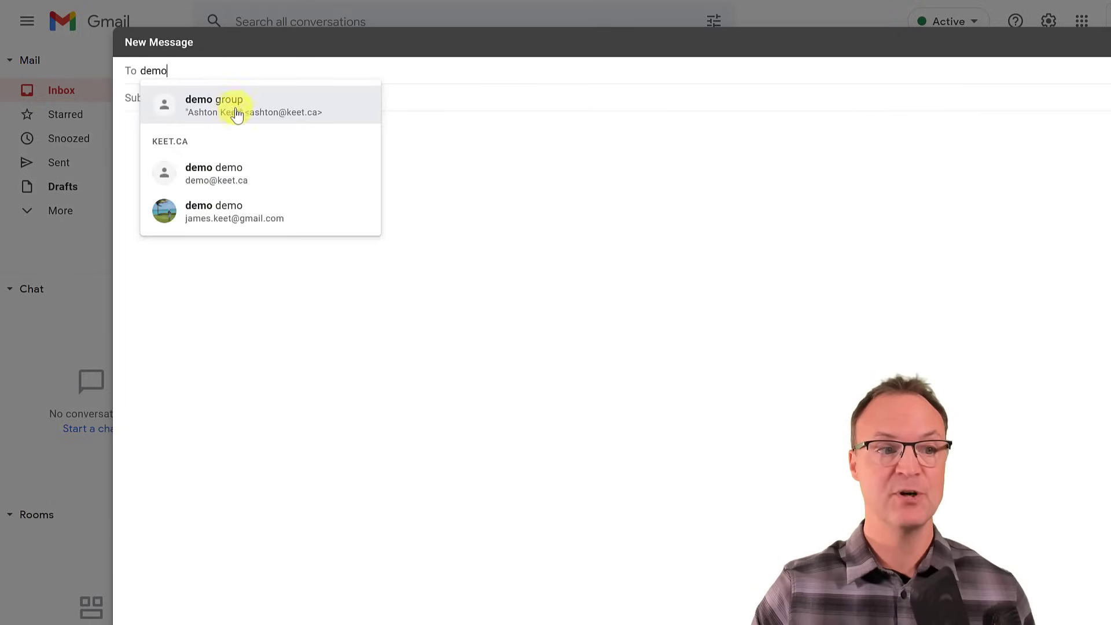
pyautogui.click(237, 117)
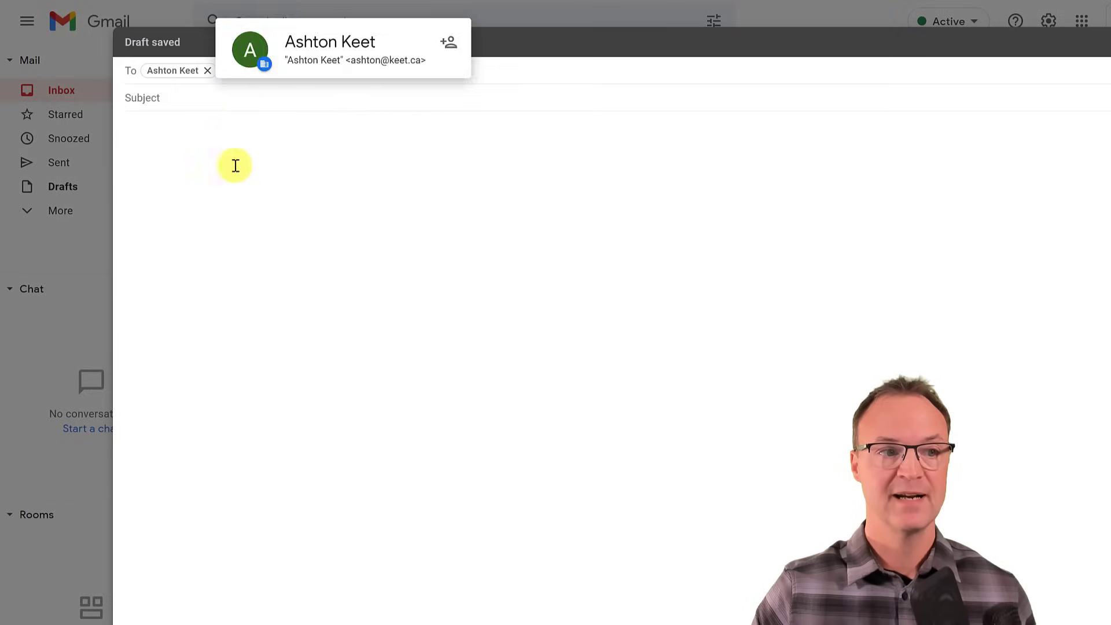
pyautogui.click(208, 72)
pyautogui.write('de')
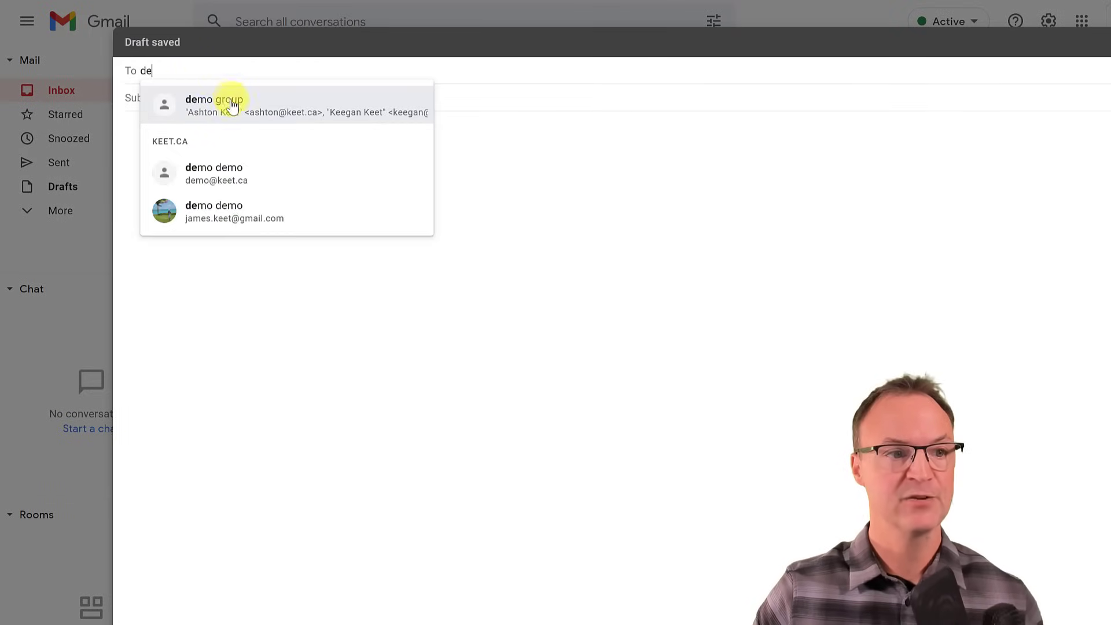
pyautogui.moveTo(288, 116)
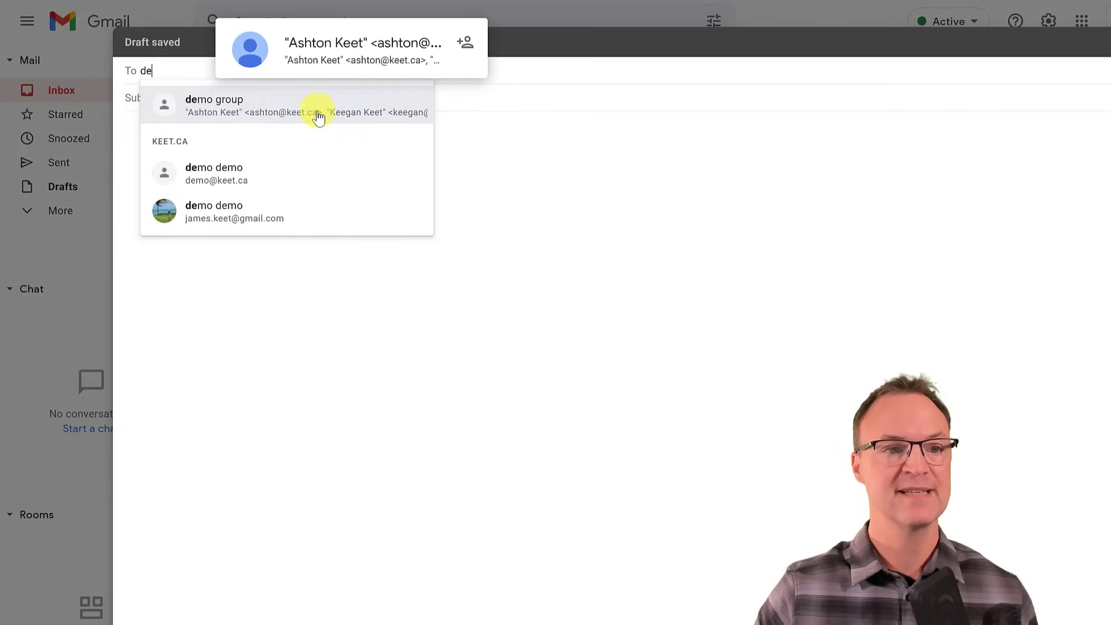
pyautogui.click(213, 98)
pyautogui.click(285, 191)
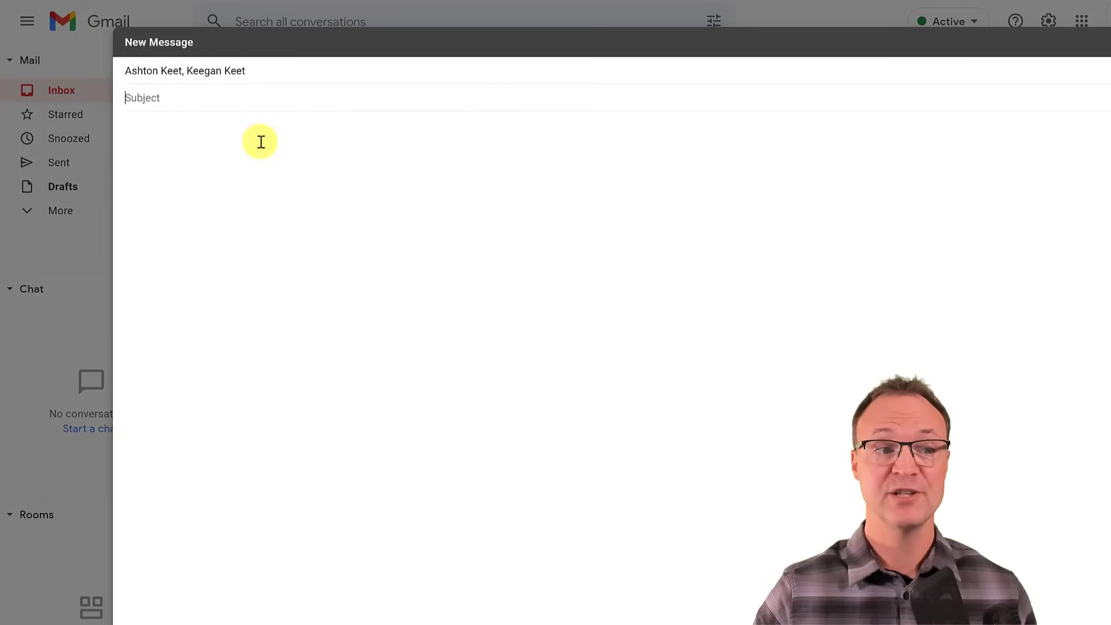
pyautogui.hotkey('shift', 'Tab')
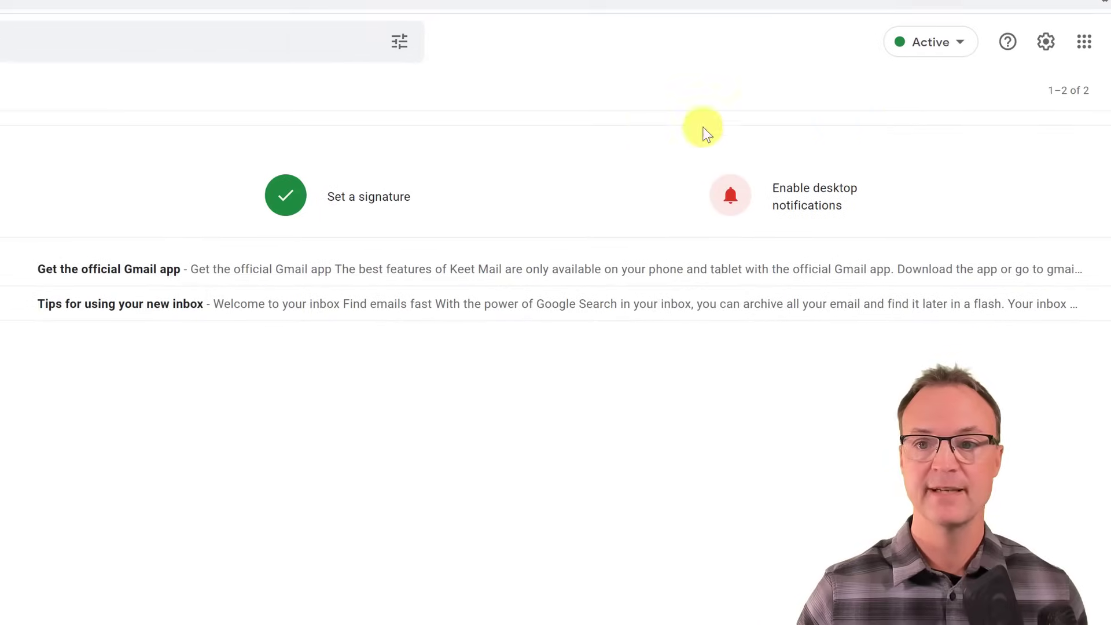
# Step: Open Gmail's See all settings page and scroll to the Signature section
pyautogui.click(1039, 55)
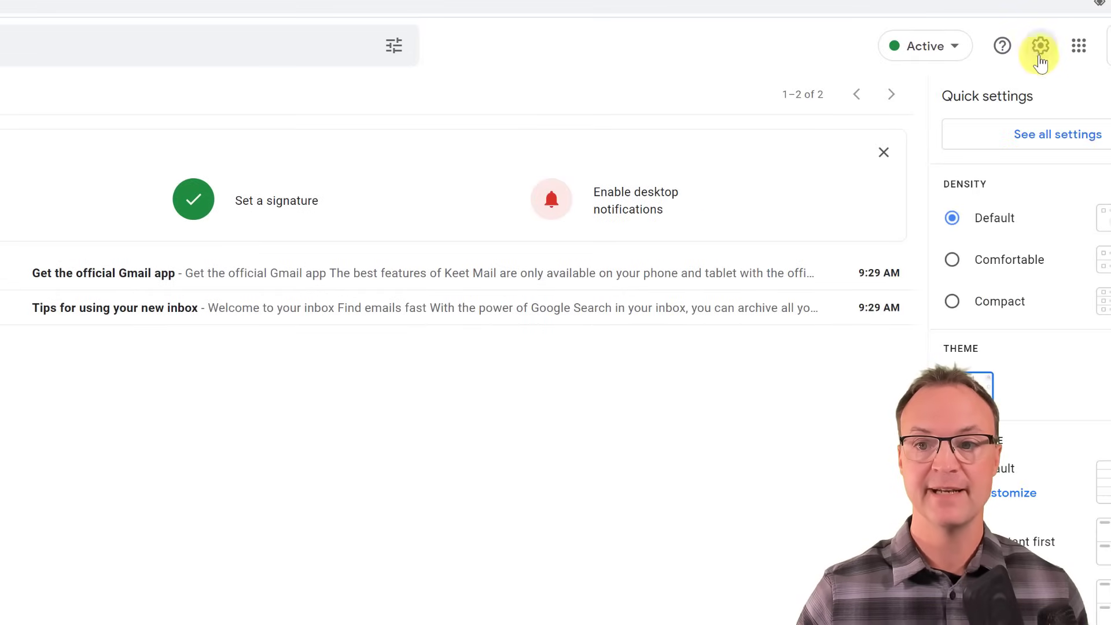
pyautogui.click(961, 139)
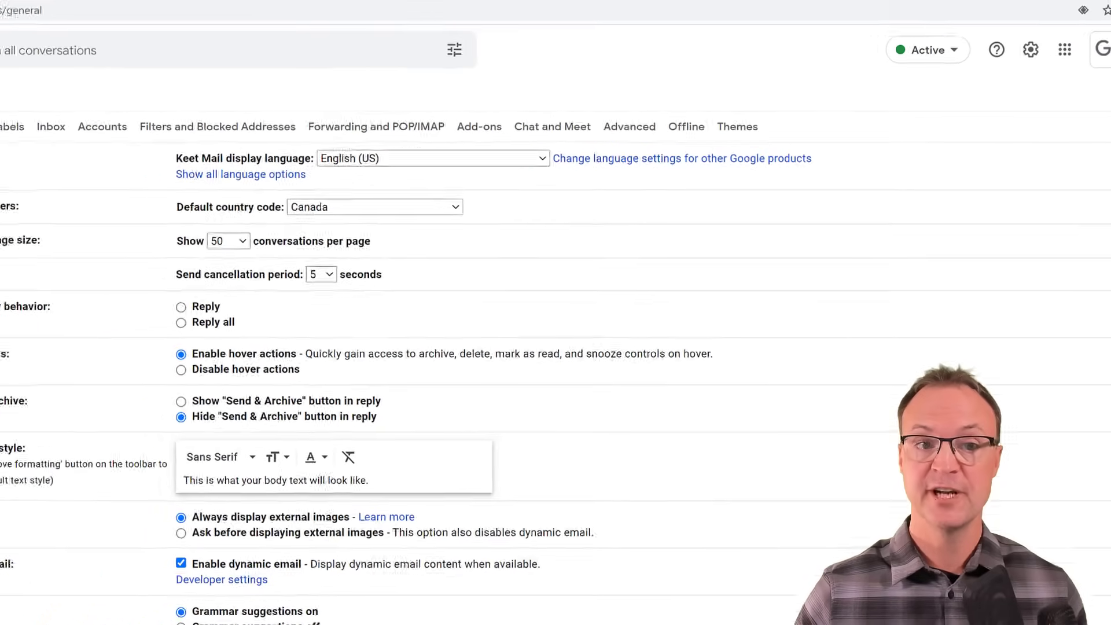
pyautogui.scroll(-1, 119, 235)
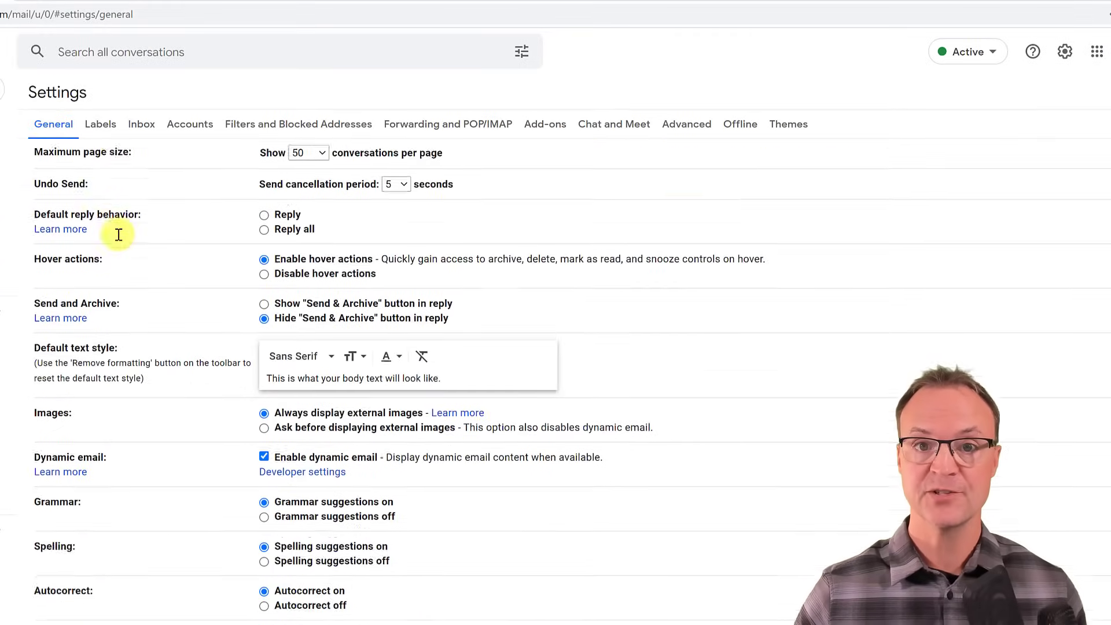
pyautogui.scroll(-12, 119, 235)
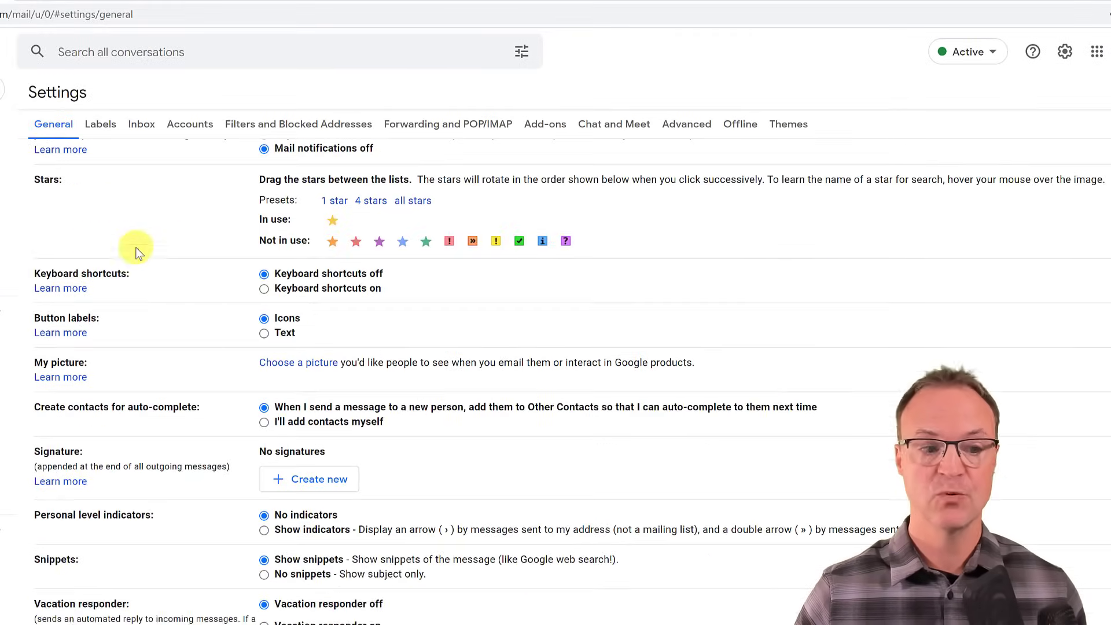
pyautogui.scroll(-3, 174, 359)
pyautogui.scroll(4, 189, 369)
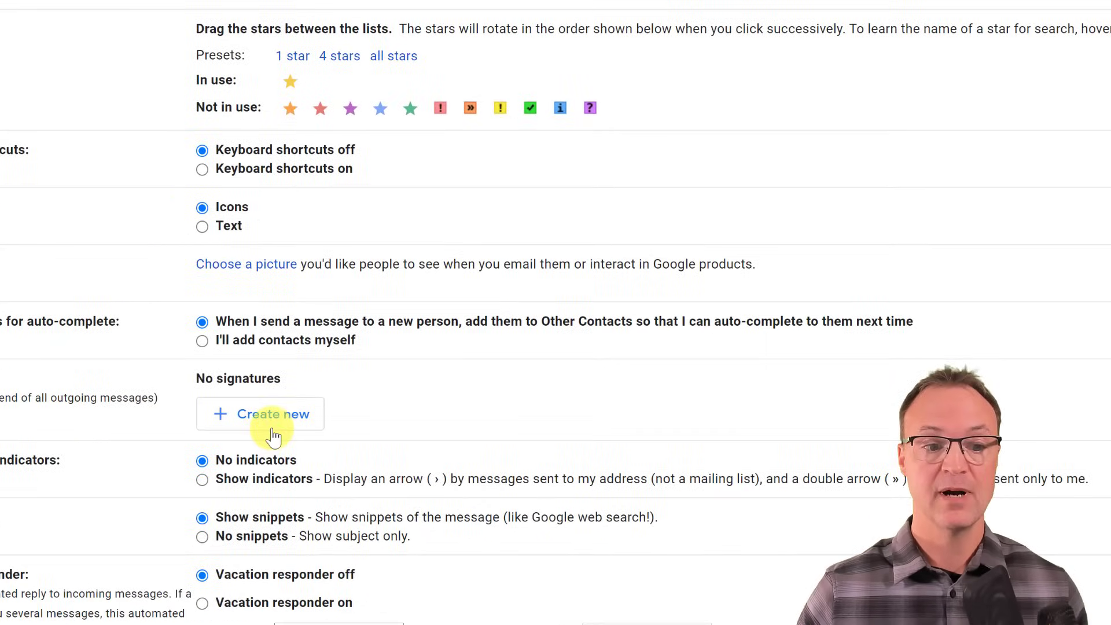
# Step: Create a new signature named 'Email 1'
pyautogui.click(272, 420)
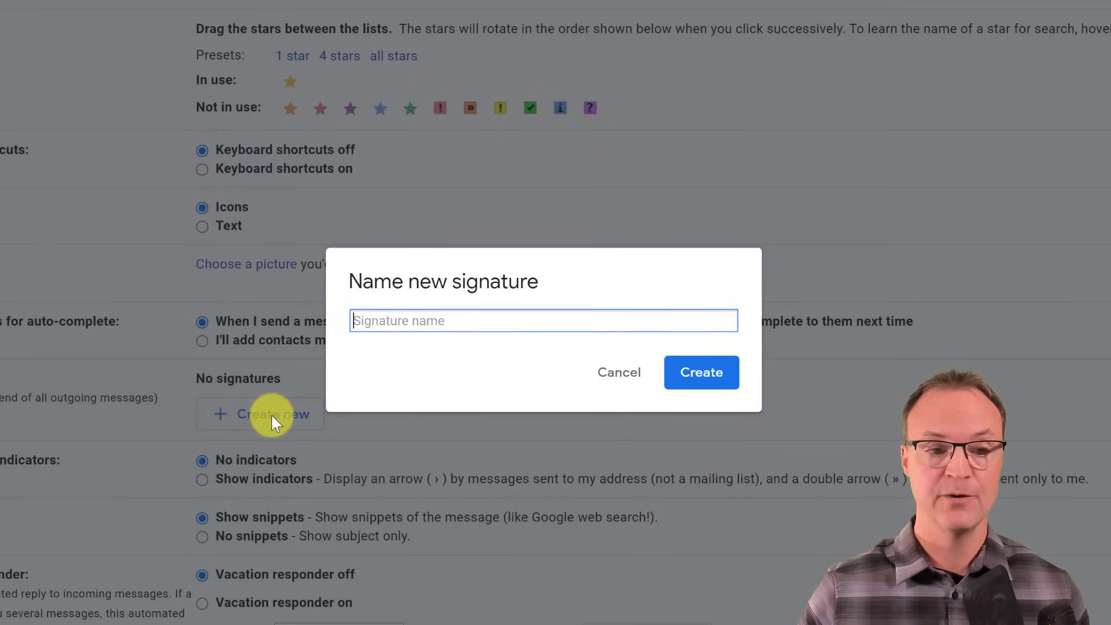
pyautogui.write('Email 1')
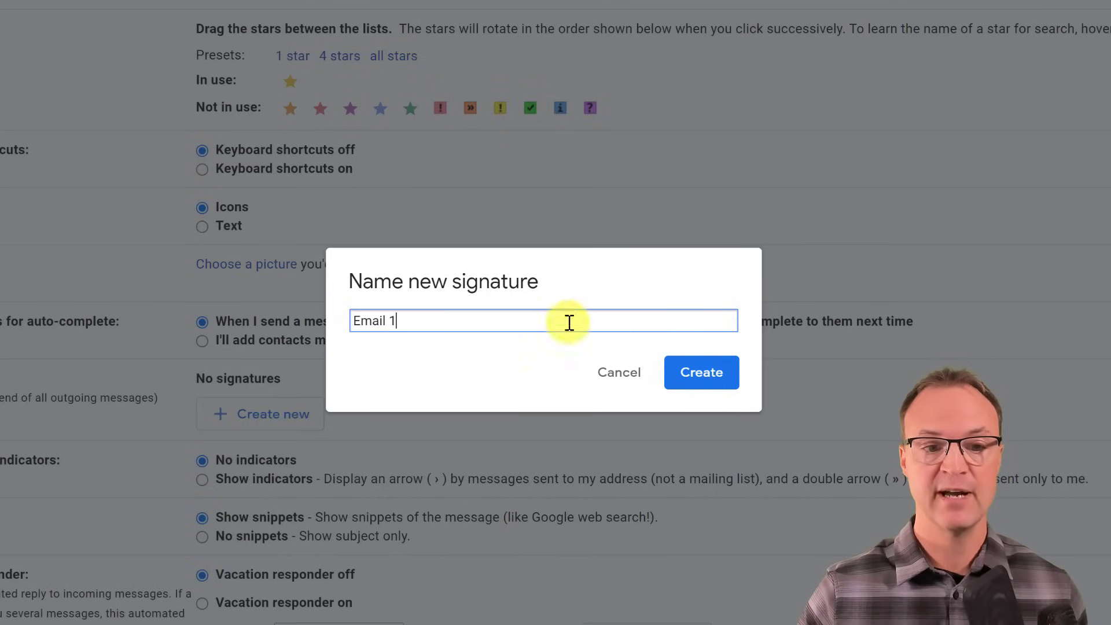
pyautogui.click(711, 385)
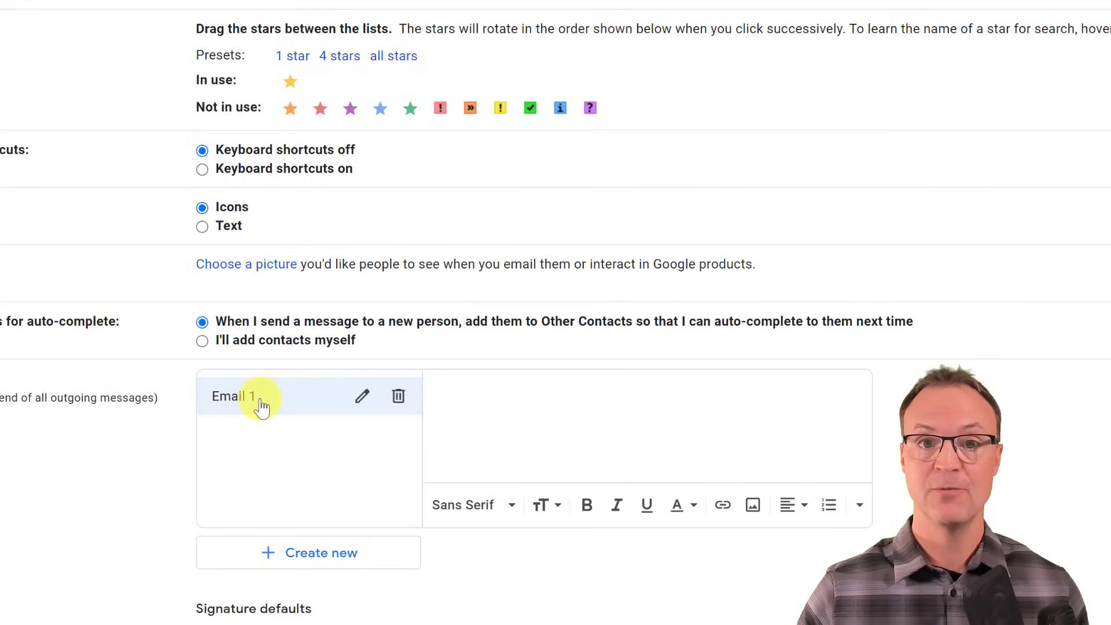
# Step: Fill the signature with the author's name and 'Teacher's Tech' on the second line
pyautogui.click(503, 411)
pyautogui.write('Jamie Keet')
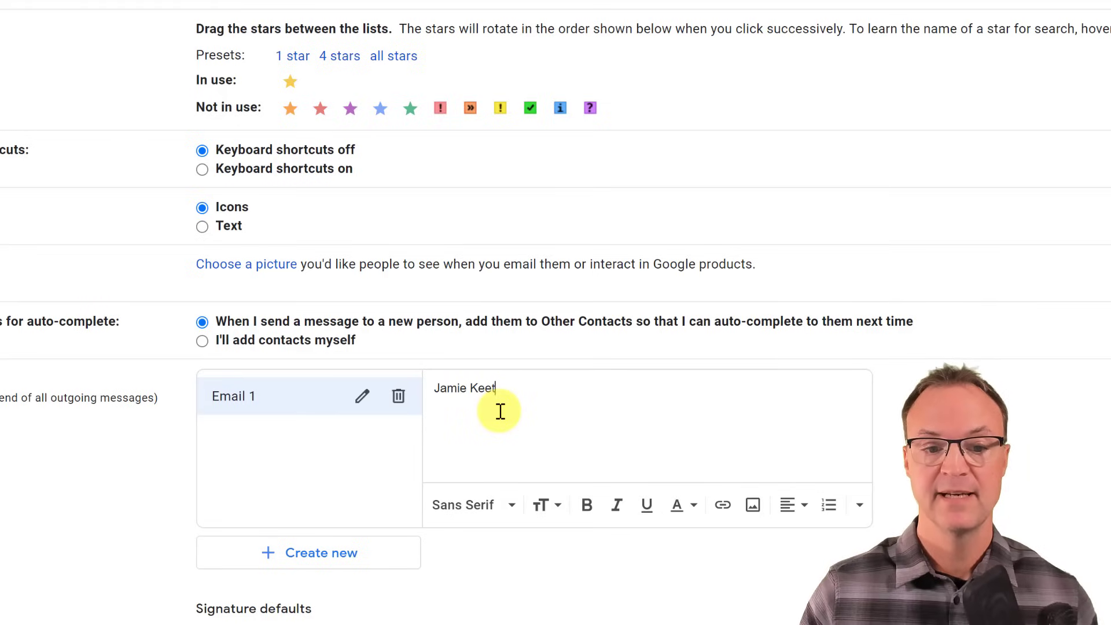
pyautogui.press('Return')
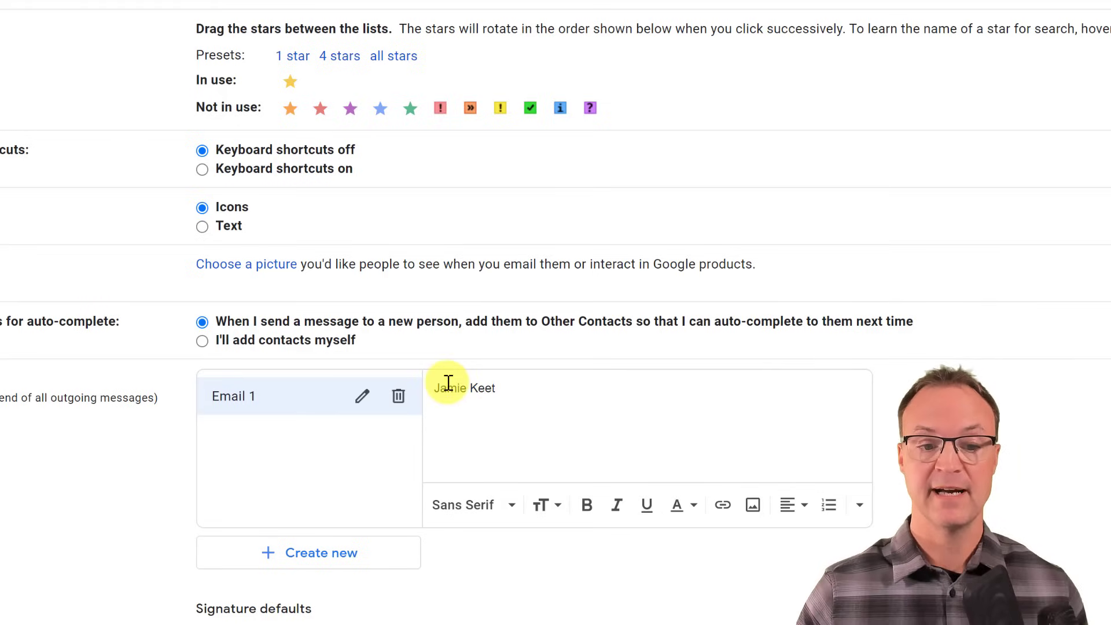
pyautogui.write("Teacher's Tech")
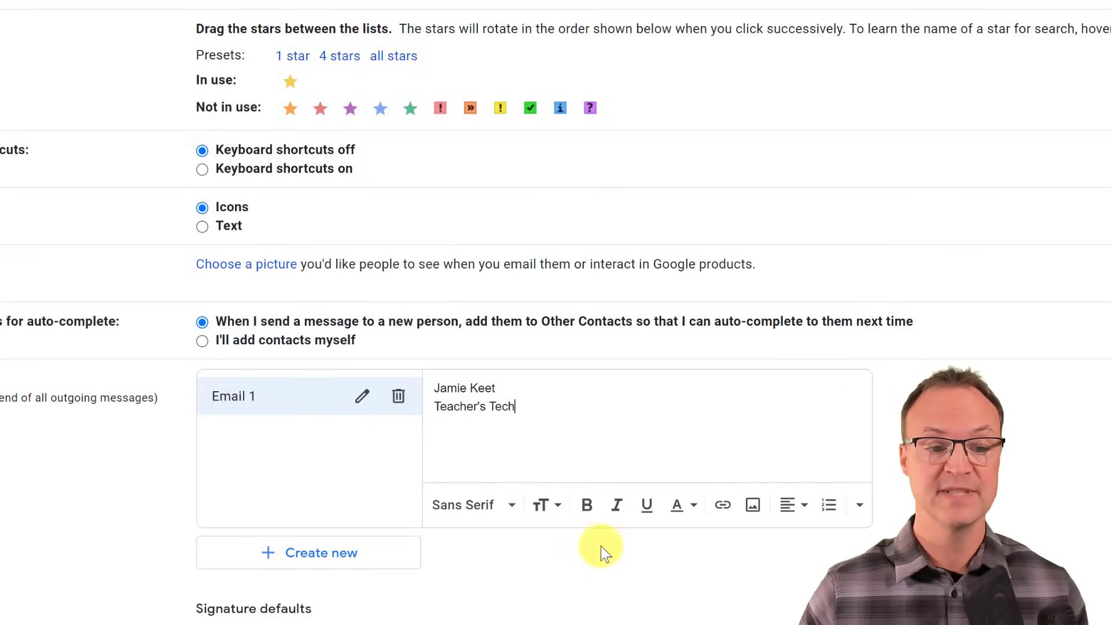
pyautogui.scroll(-2, 454, 574)
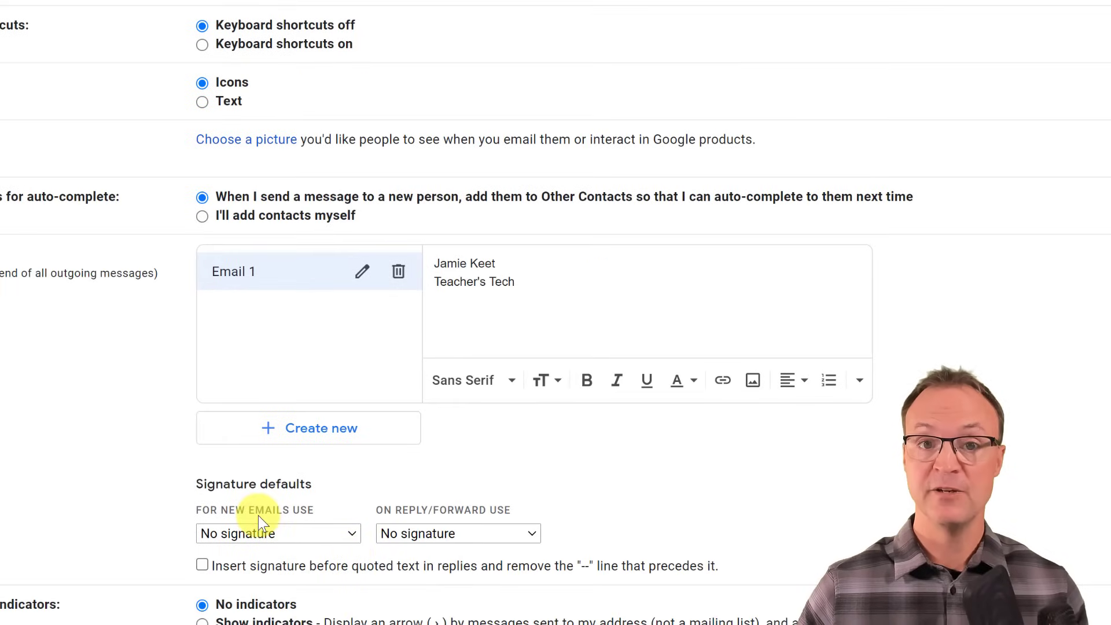
# Step: Set Email 1 for new emails, No signature for replies/forwards, and save changes
pyautogui.scroll(-2, 266, 475)
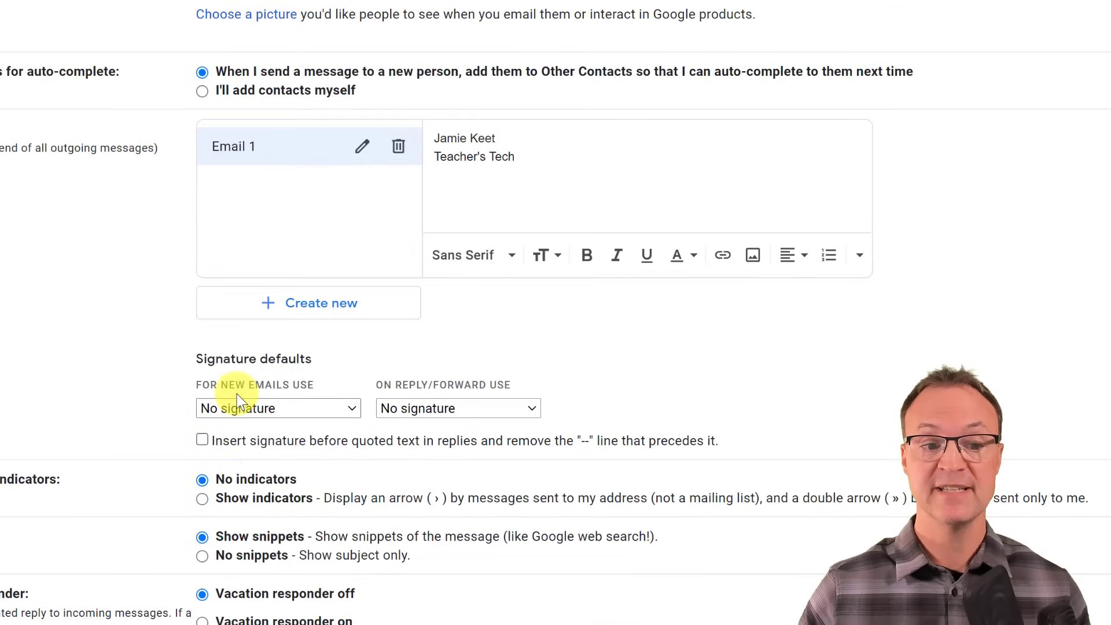
pyautogui.click(303, 413)
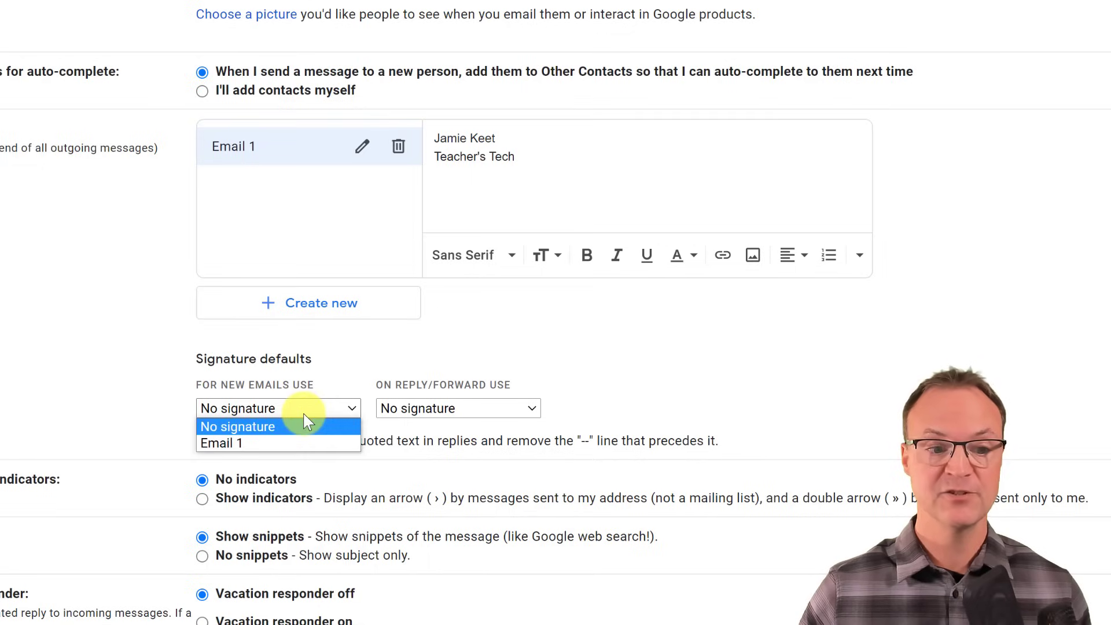
pyautogui.click(287, 442)
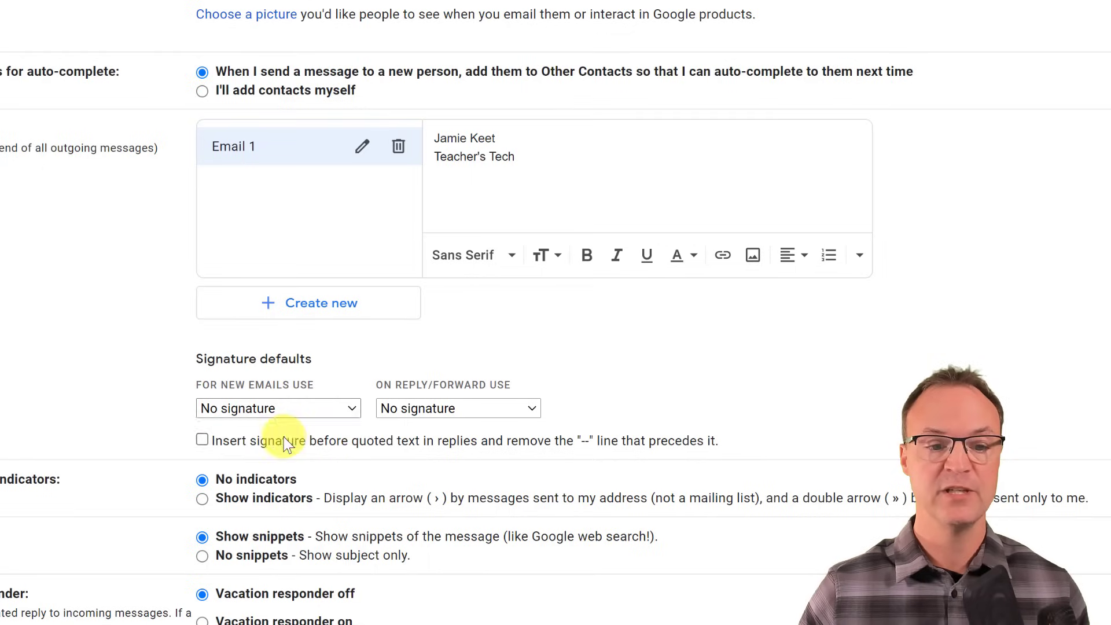
pyautogui.click(461, 411)
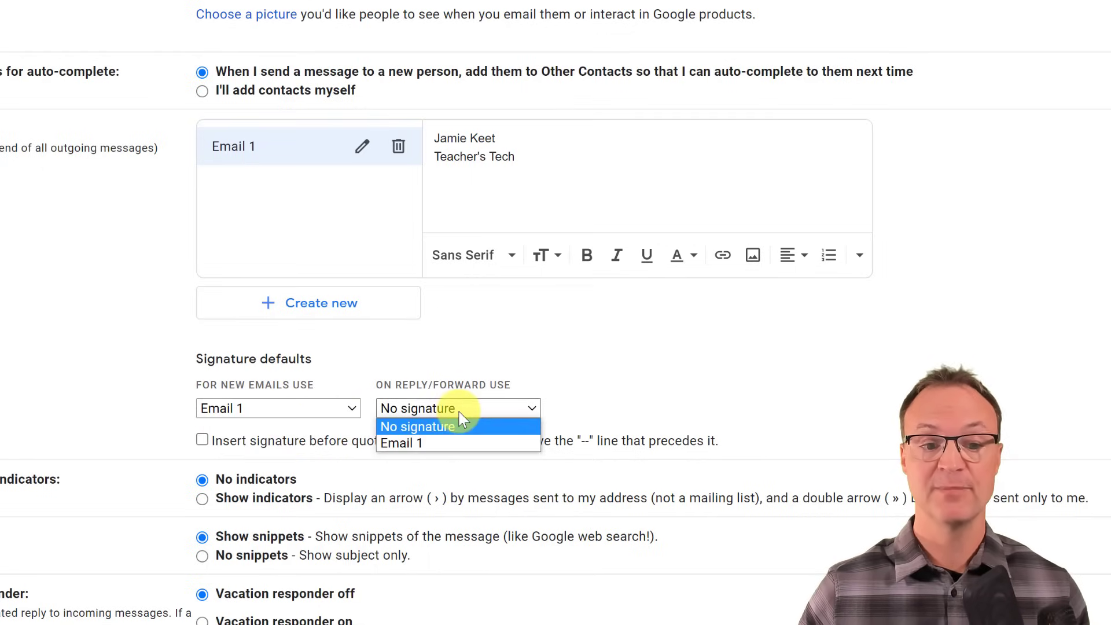
pyautogui.click(412, 432)
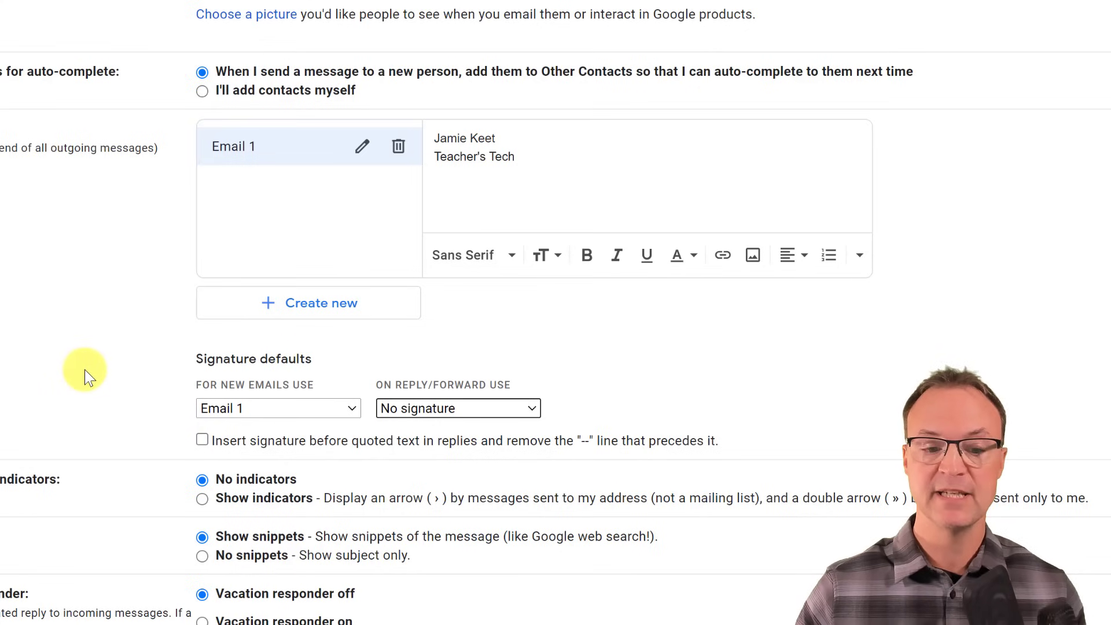
pyautogui.scroll(-7, 87, 367)
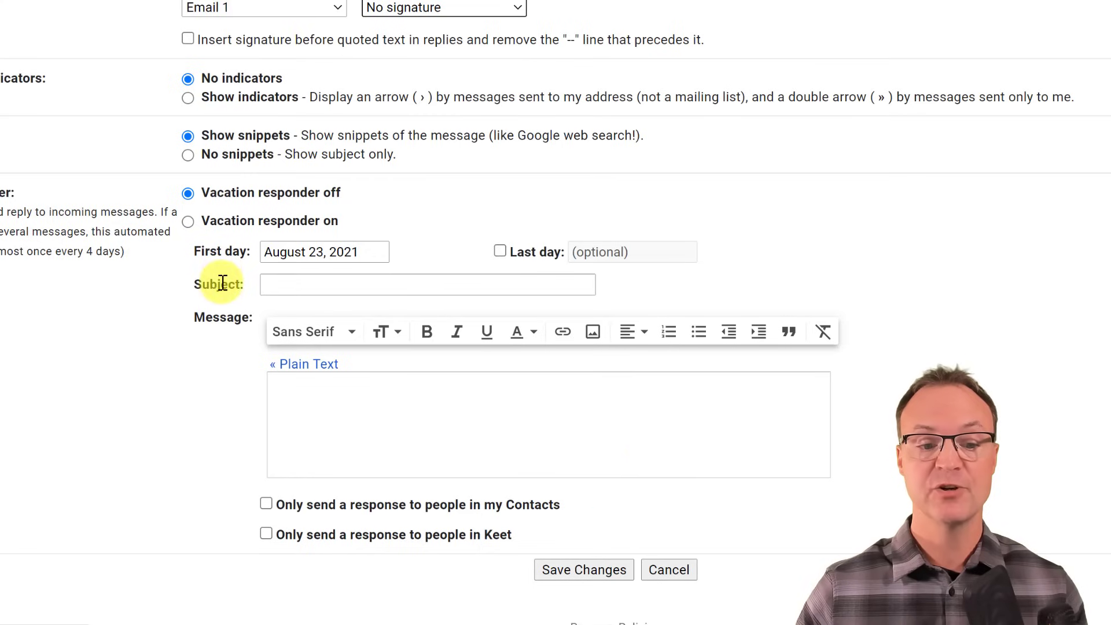
pyautogui.click(592, 568)
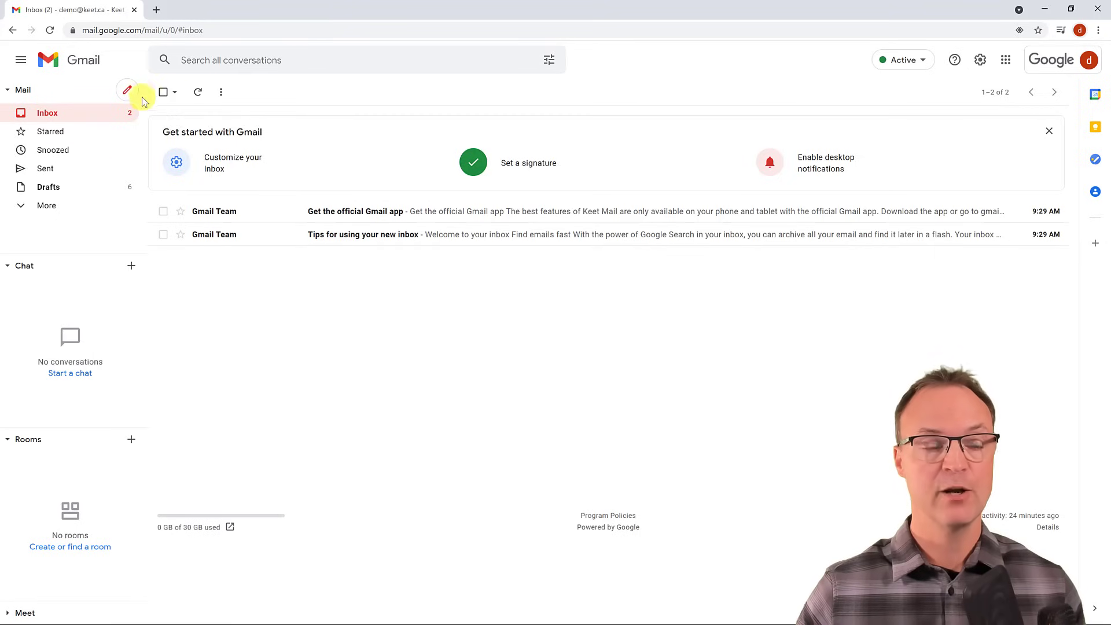
# Step: Open a full-screen new message to verify the Email 1 signature, then minimize Chrome
pyautogui.click(128, 94)
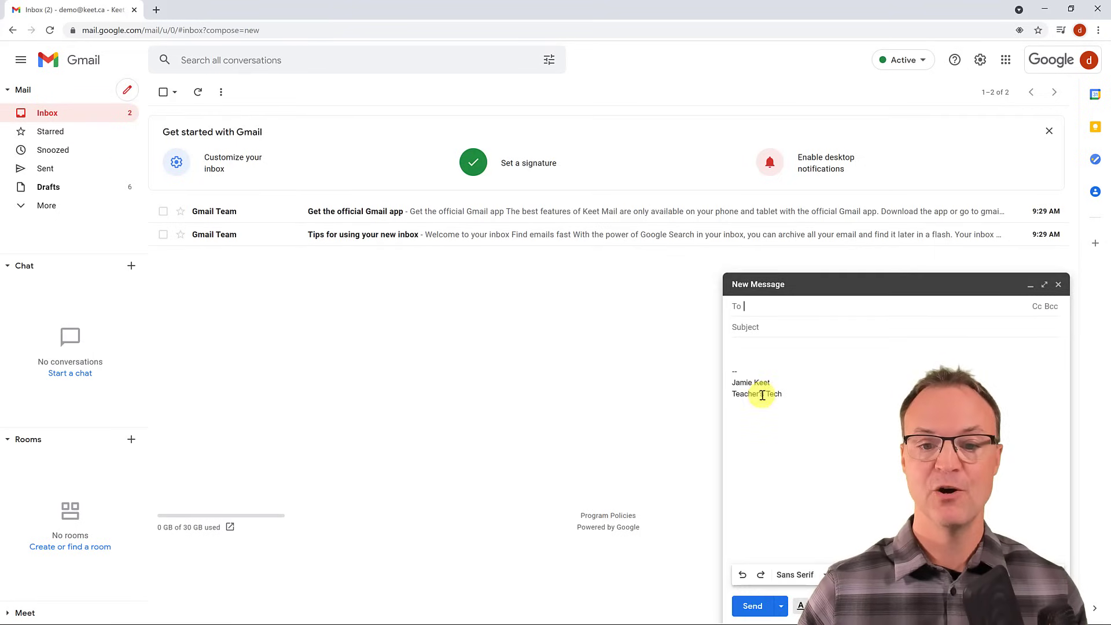
pyautogui.click(1044, 285)
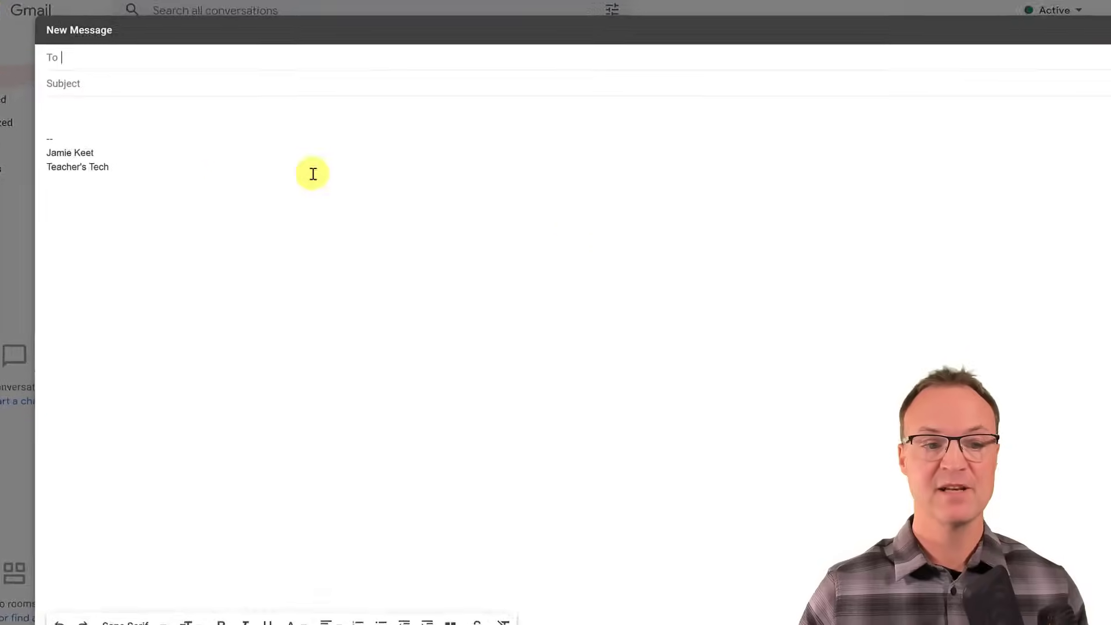
pyautogui.moveTo(107, 164); pyautogui.dragTo(28, 146)
pyautogui.click(176, 231)
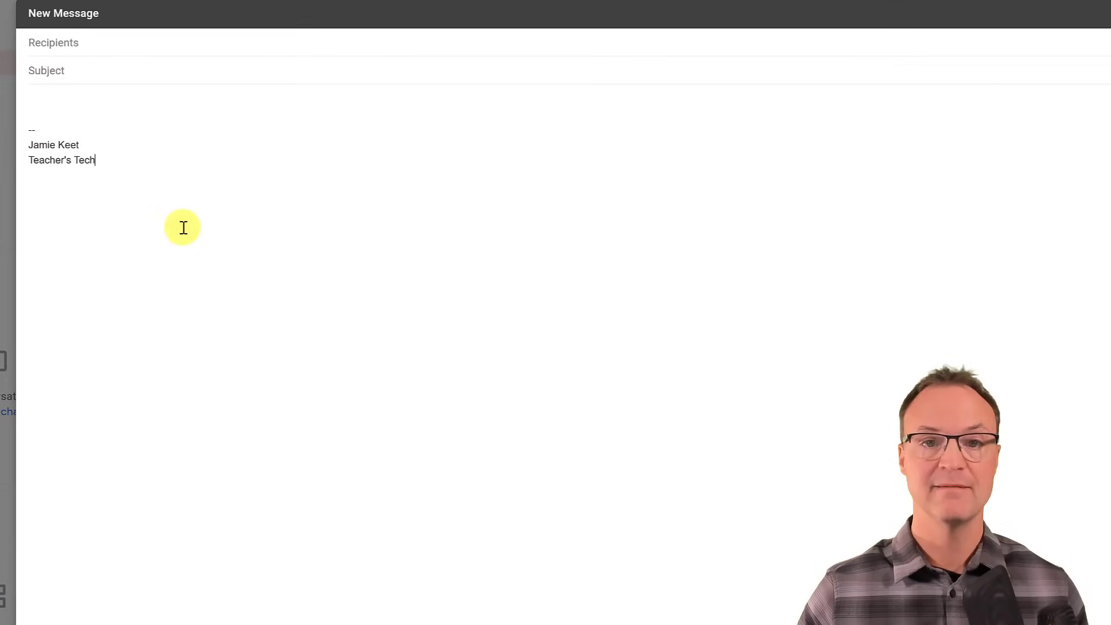
pyautogui.click(45, 101)
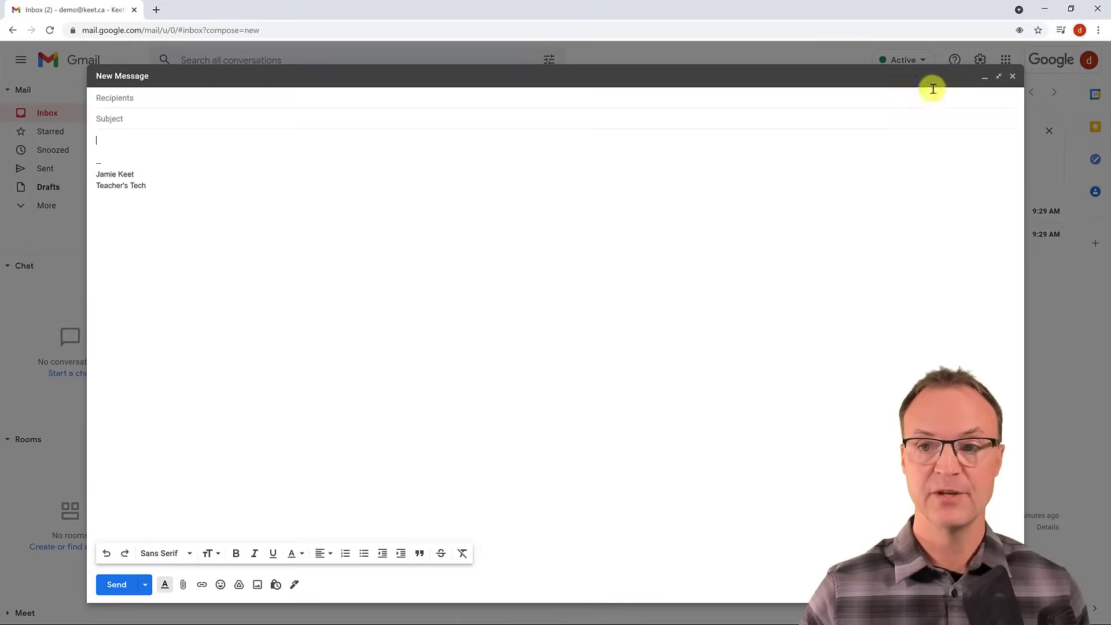
pyautogui.click(1045, 9)
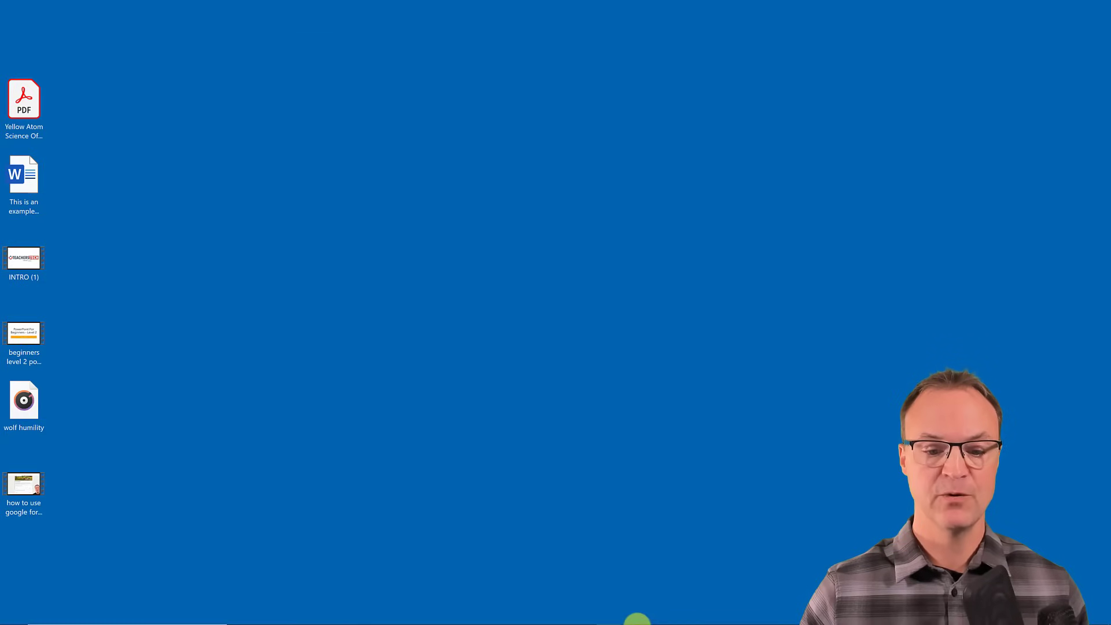
# Step: In the other Gmail account, open a full-screen new message showing the photo signature with contact details and social icons
pyautogui.click(585, 614)
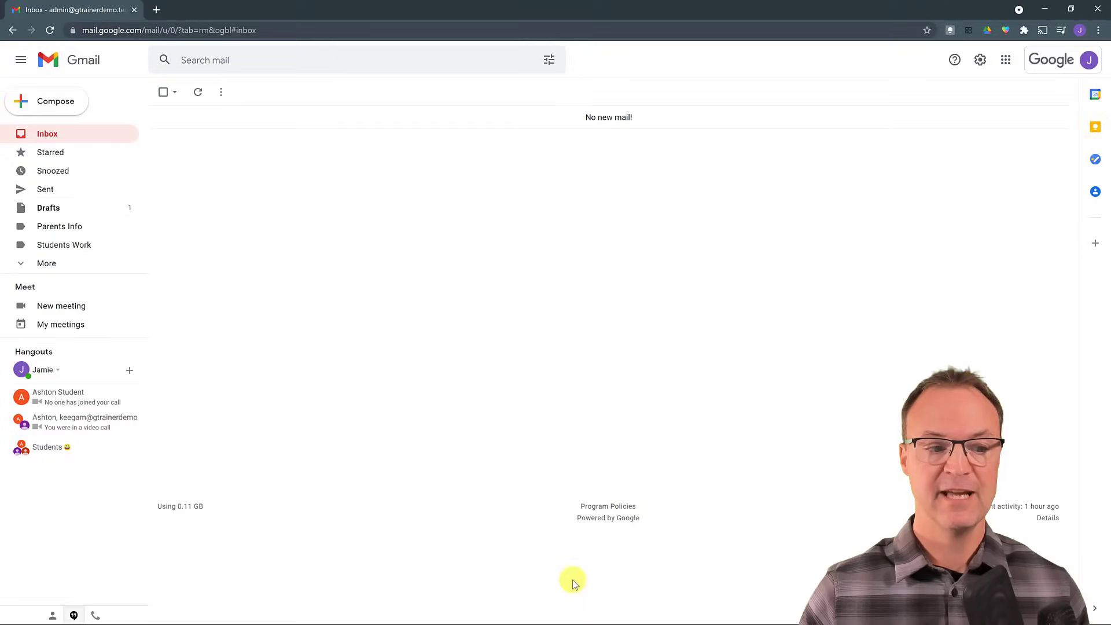
pyautogui.click(47, 102)
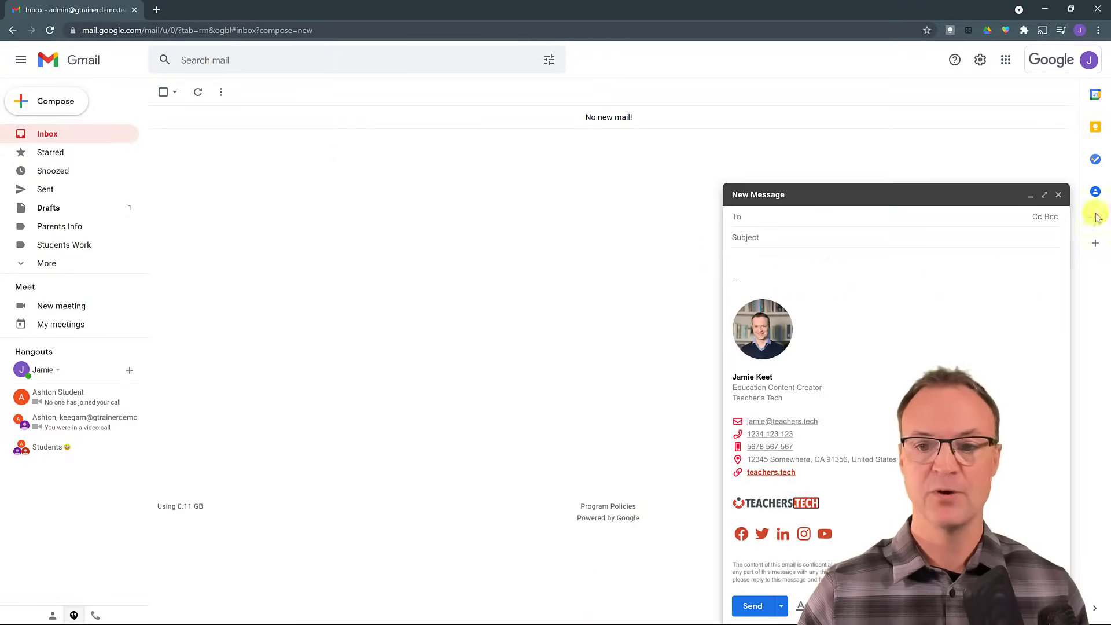
pyautogui.click(1044, 191)
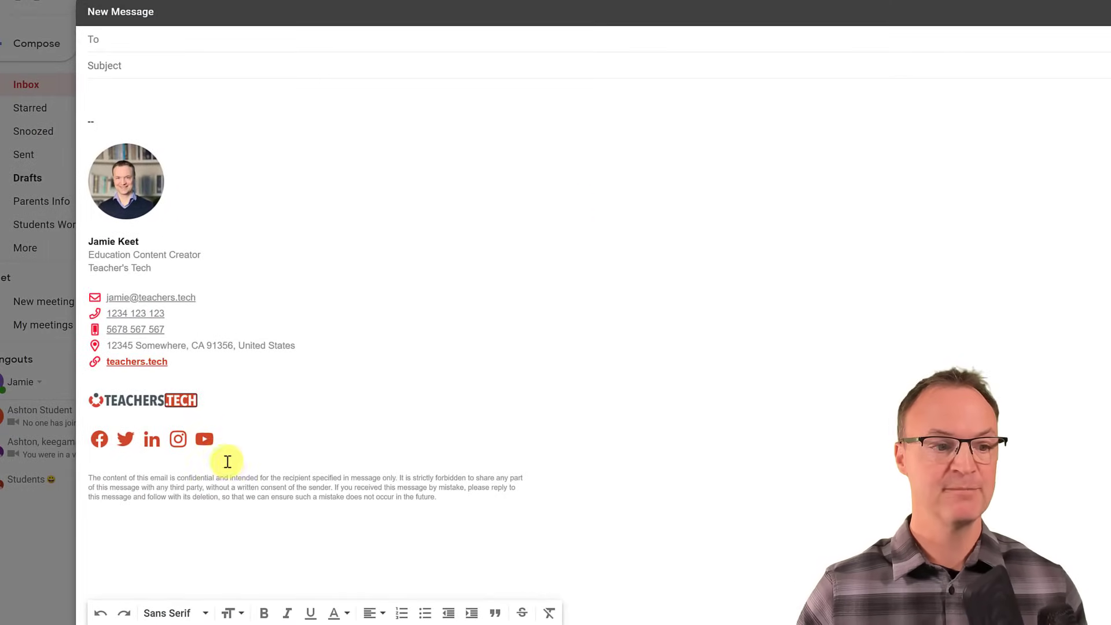
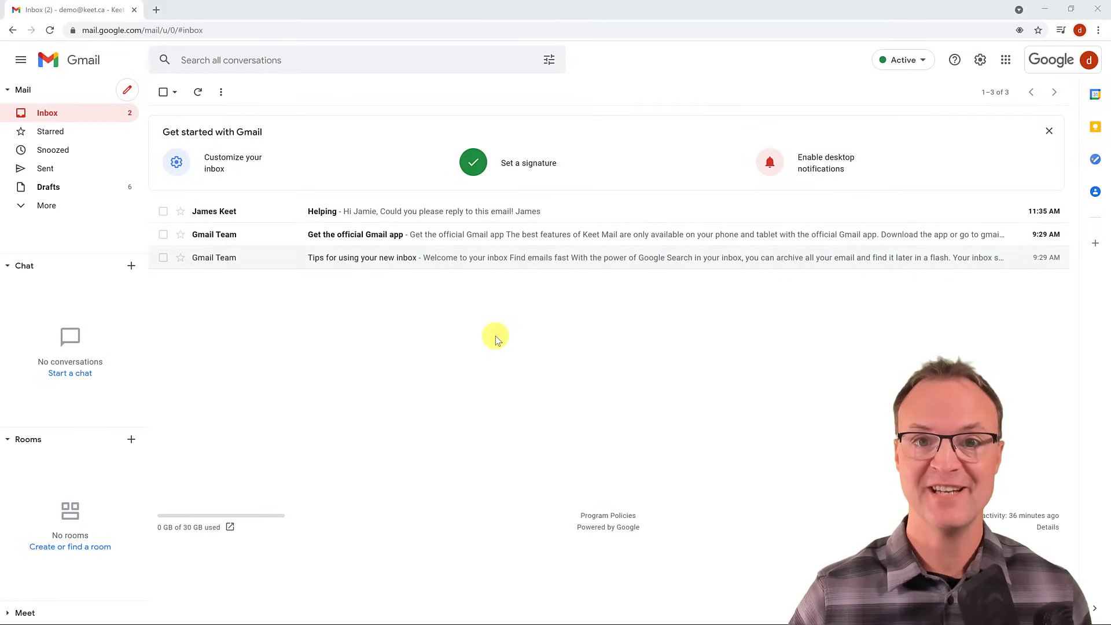
# Step: Email a suggested contact in a full-screen compose window with subject and body 'test'
pyautogui.click(127, 90)
pyautogui.write('a')
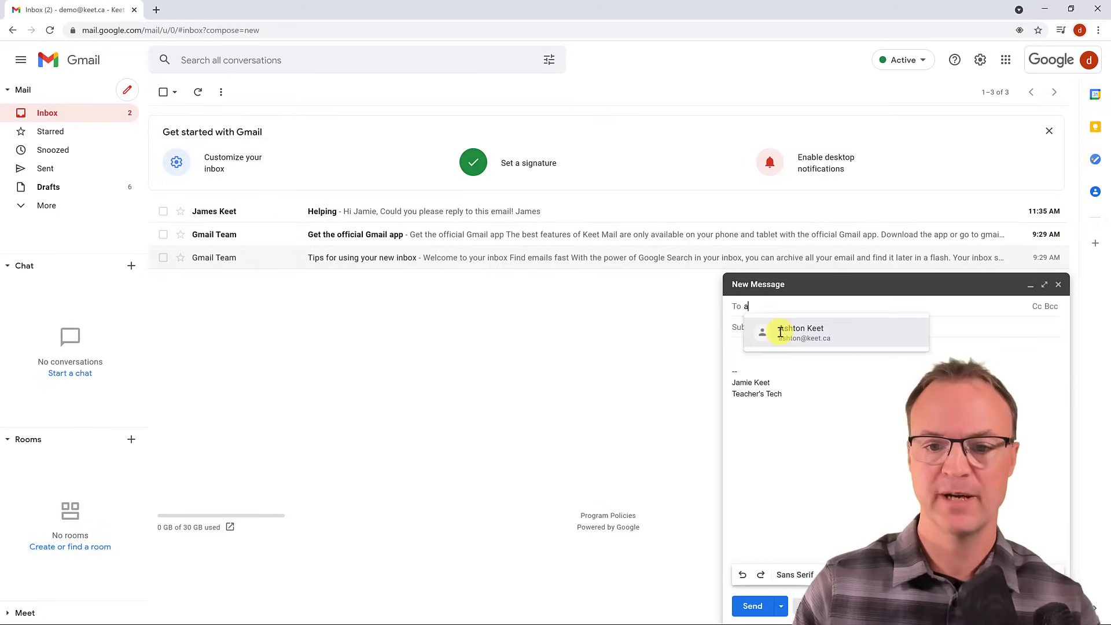
pyautogui.write('s')
pyautogui.click(786, 336)
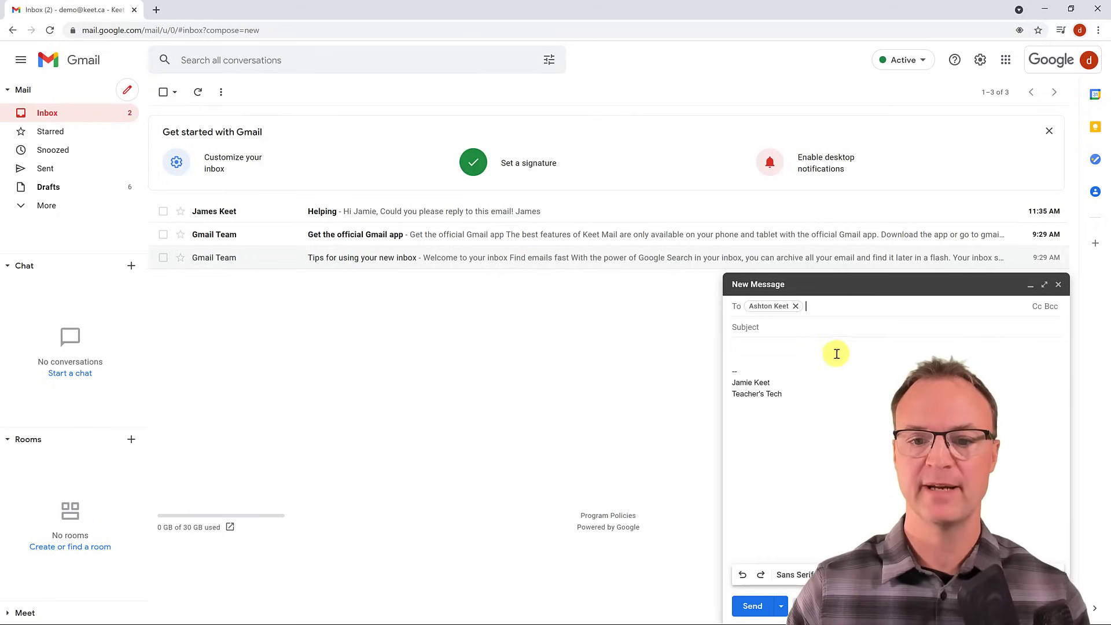
pyautogui.click(1045, 284)
pyautogui.write('test')
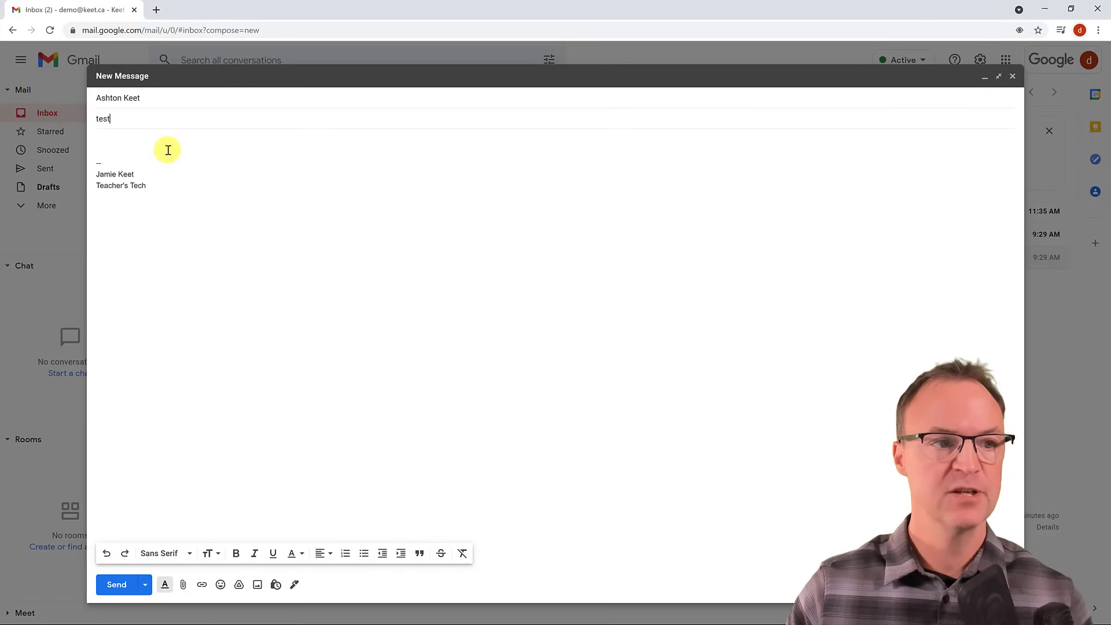
pyautogui.write('est')
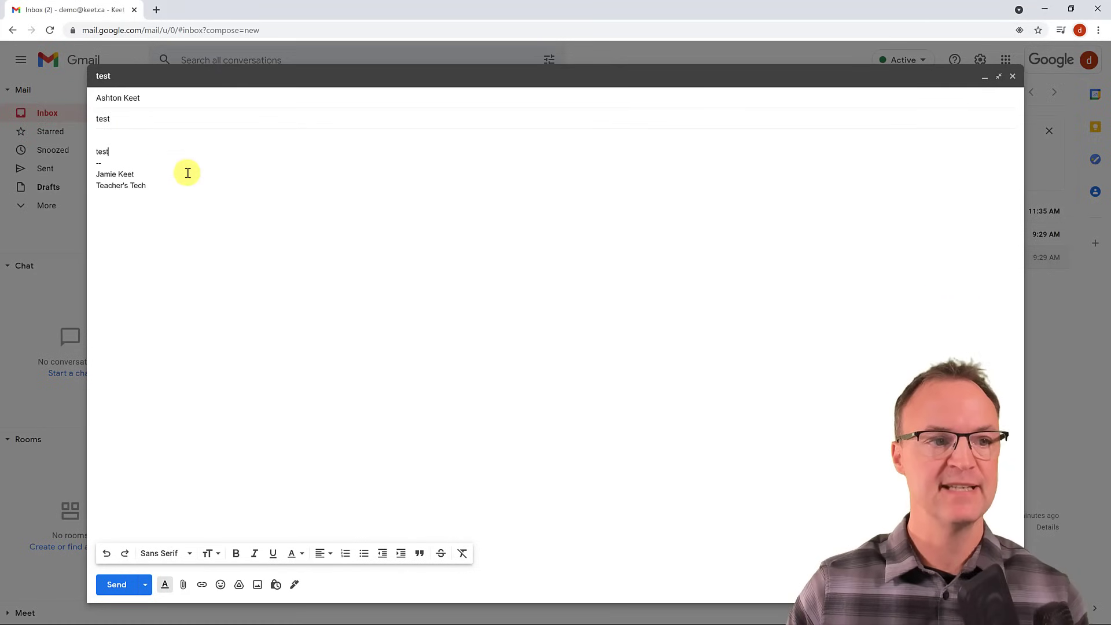
pyautogui.click(117, 585)
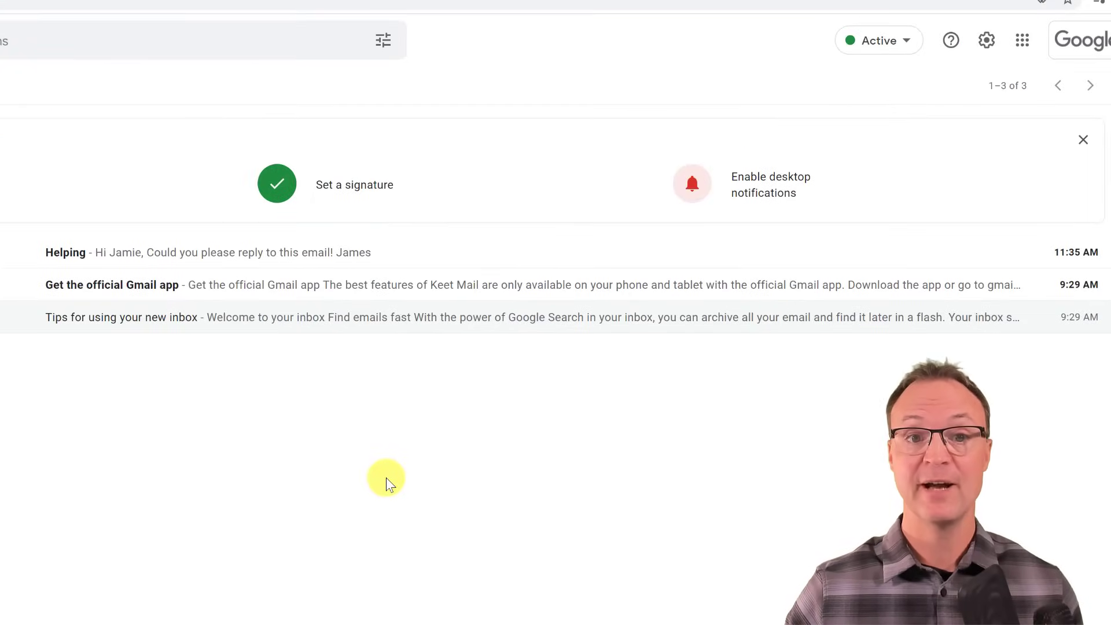
# Step: In the full settings, change the Undo Send cancellation period to 30 seconds
pyautogui.click(987, 42)
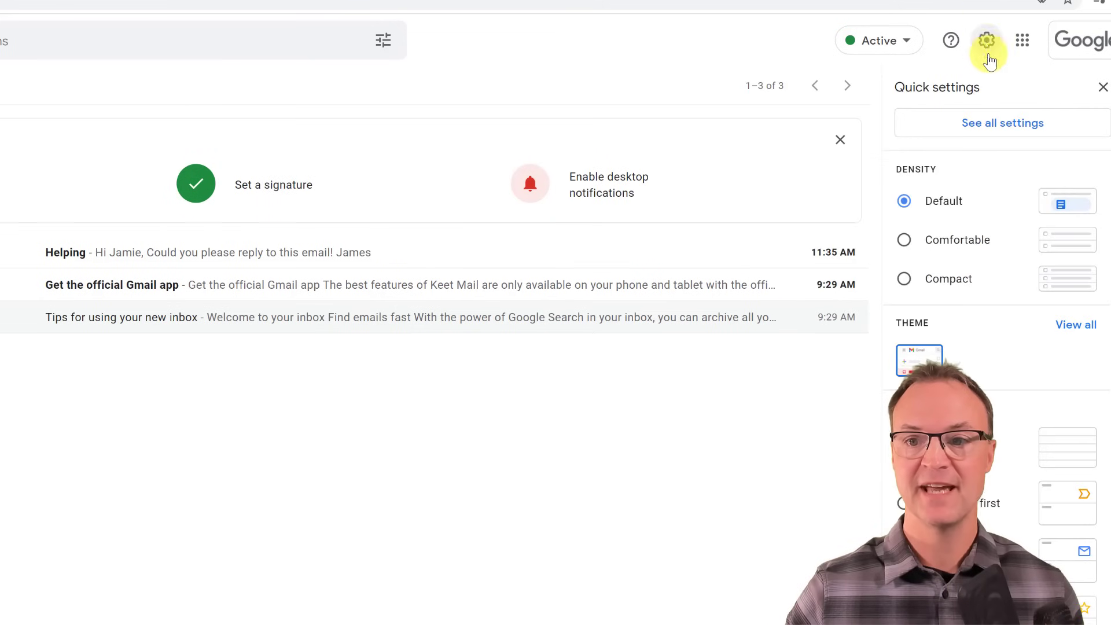
pyautogui.click(978, 124)
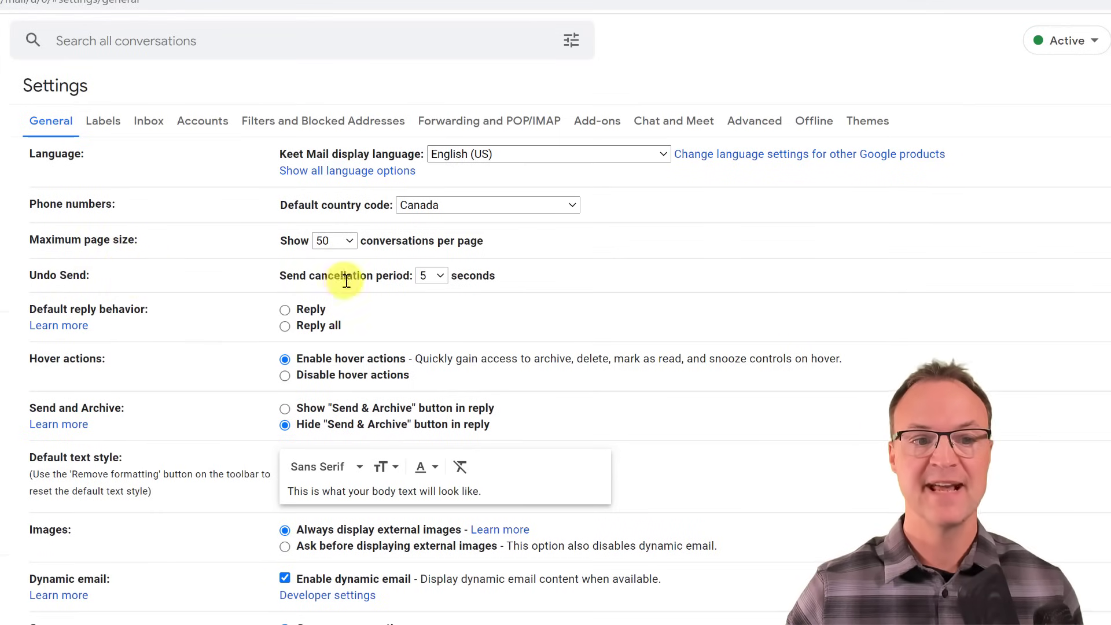
pyautogui.click(440, 277)
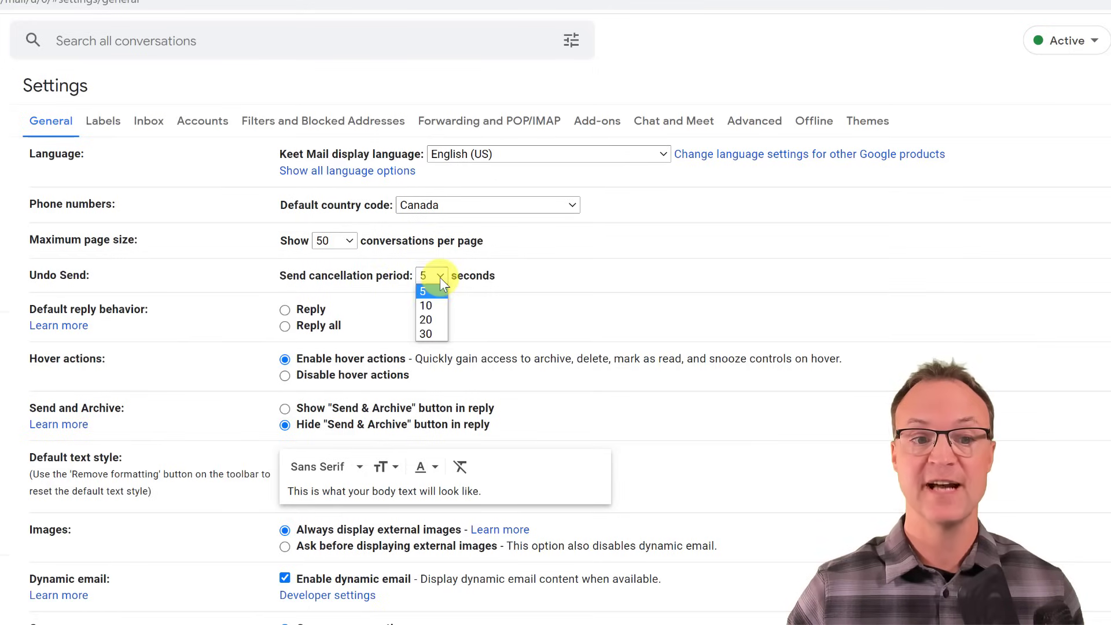
pyautogui.click(427, 334)
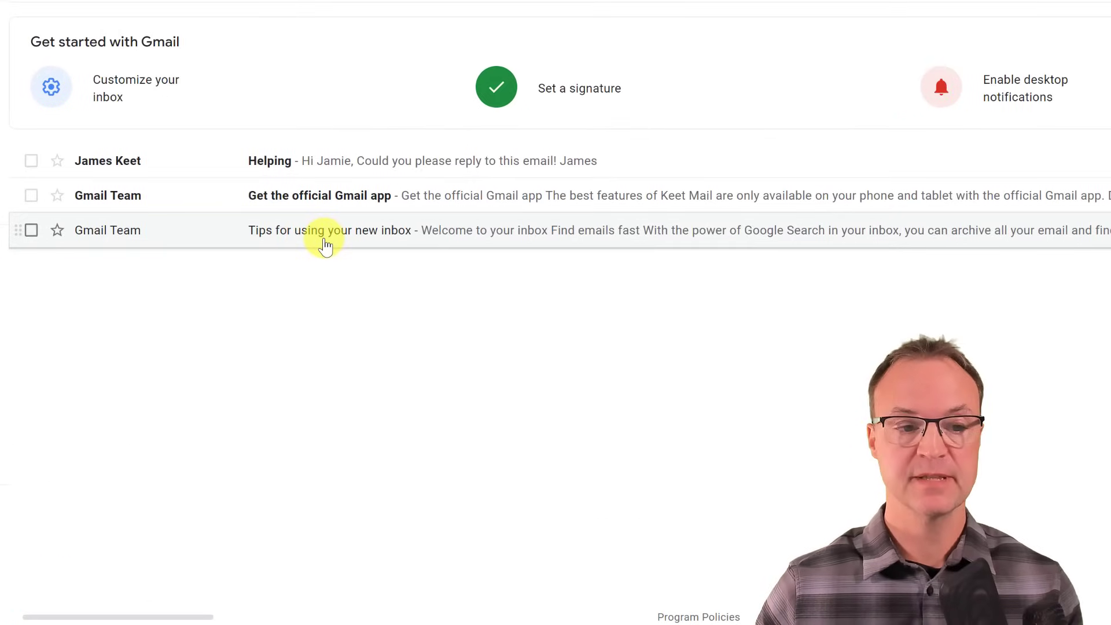
# Step: Open the Tips email, then the Helping email to mark it read, and return to the inbox
pyautogui.click(436, 237)
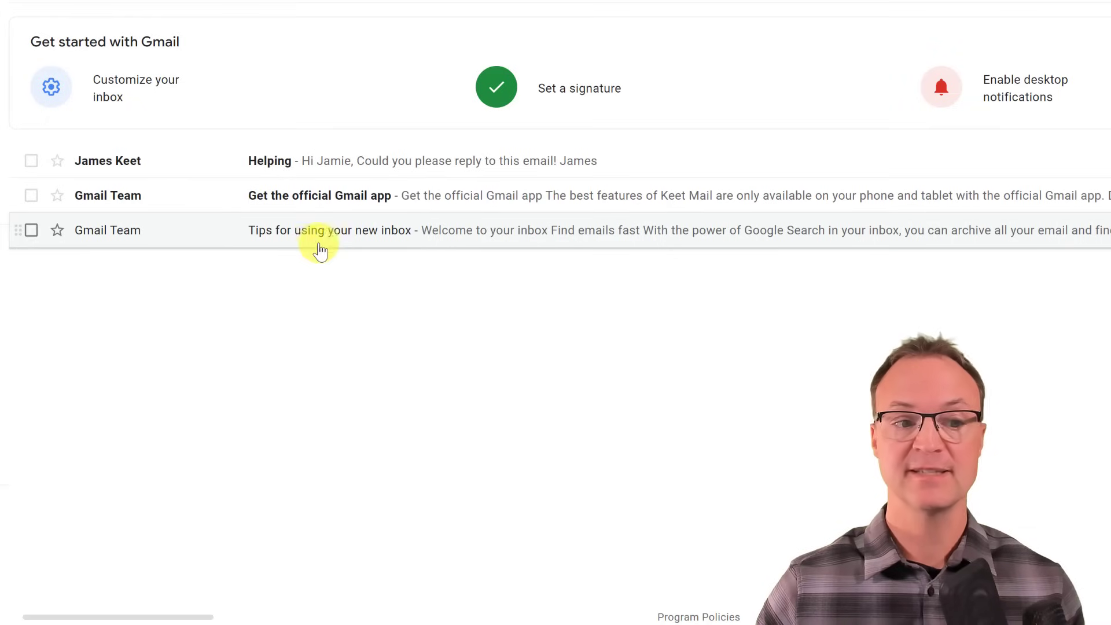
pyautogui.click(477, 172)
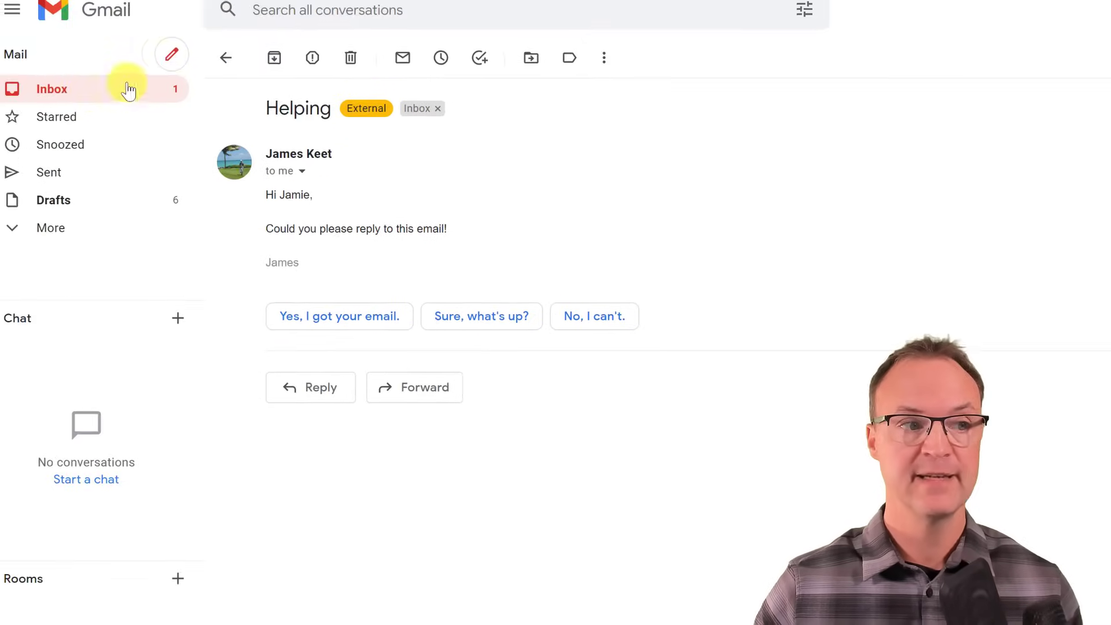
pyautogui.click(58, 93)
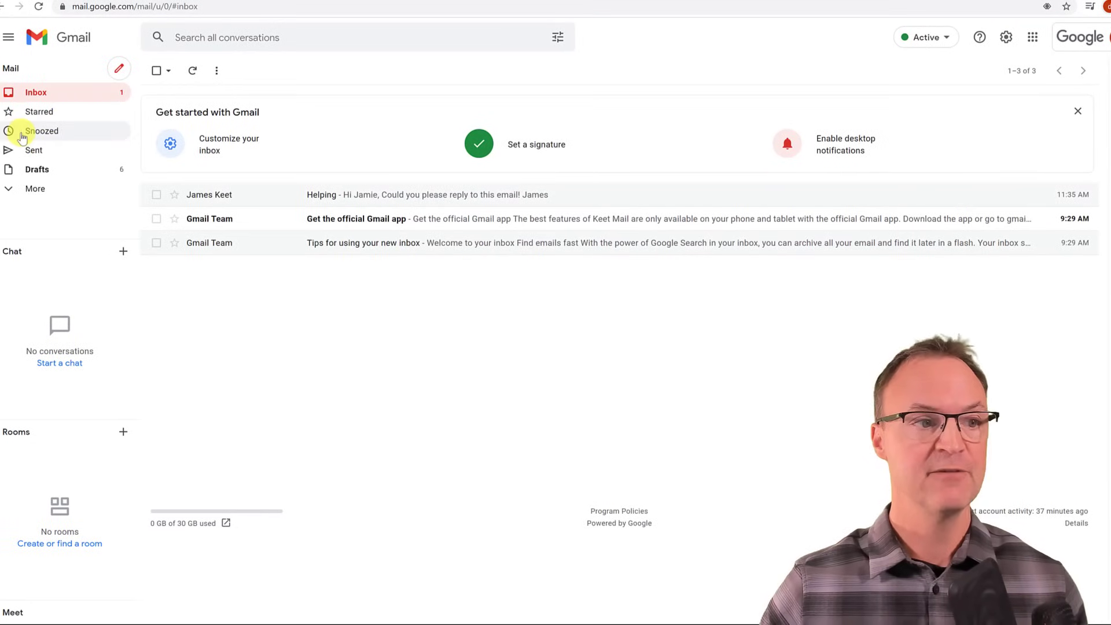
# Step: Archive the Helping conversation from the inbox list
pyautogui.click(13, 190)
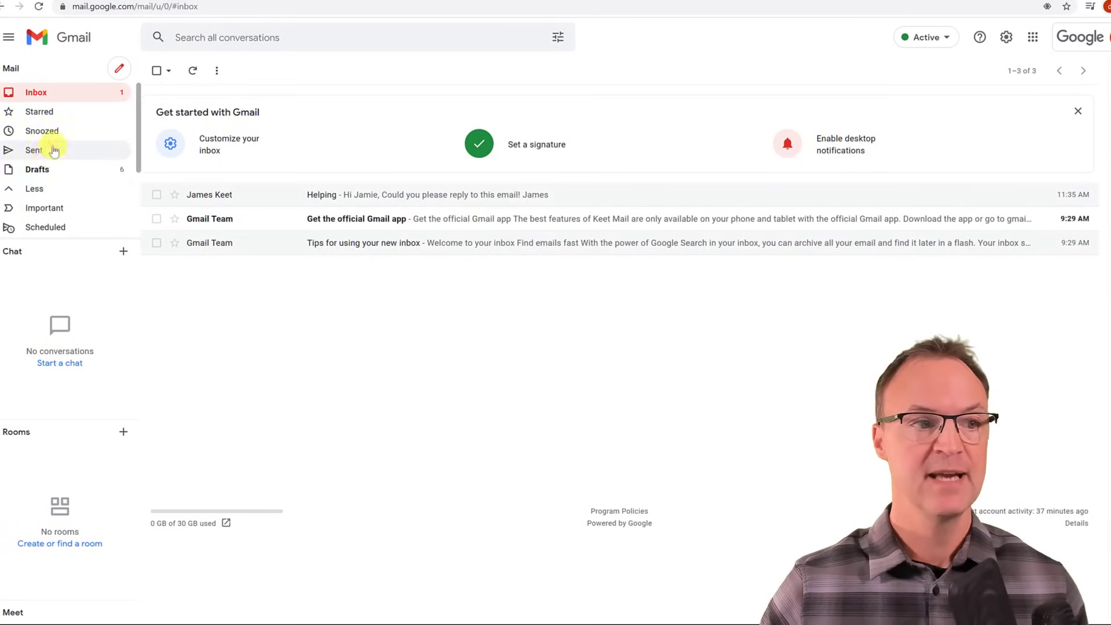
pyautogui.scroll(-2, 52, 149)
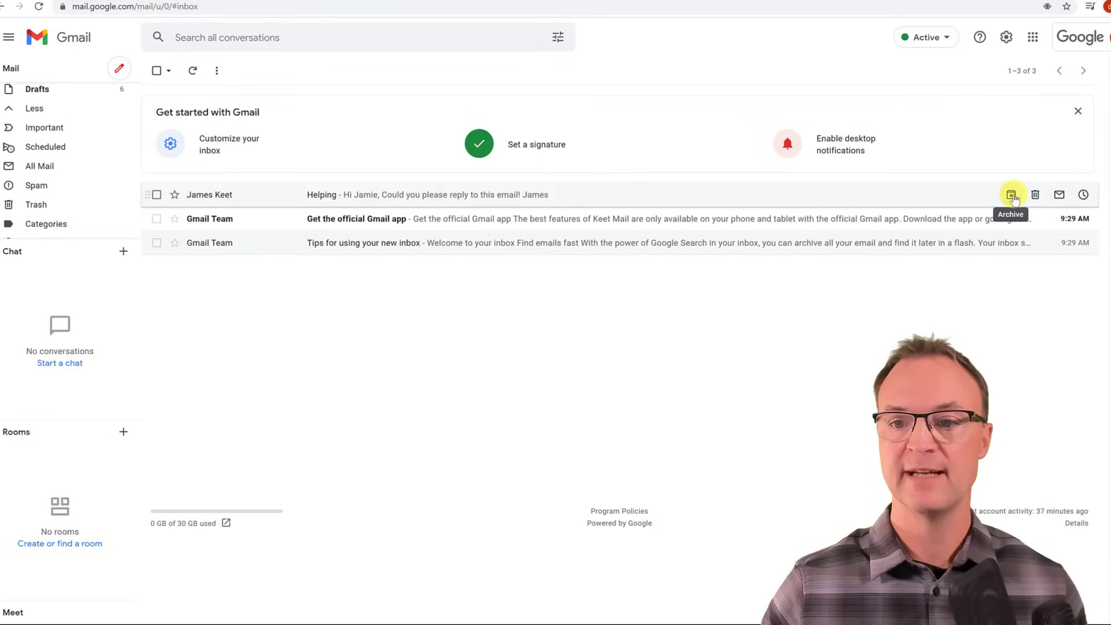
pyautogui.click(1011, 196)
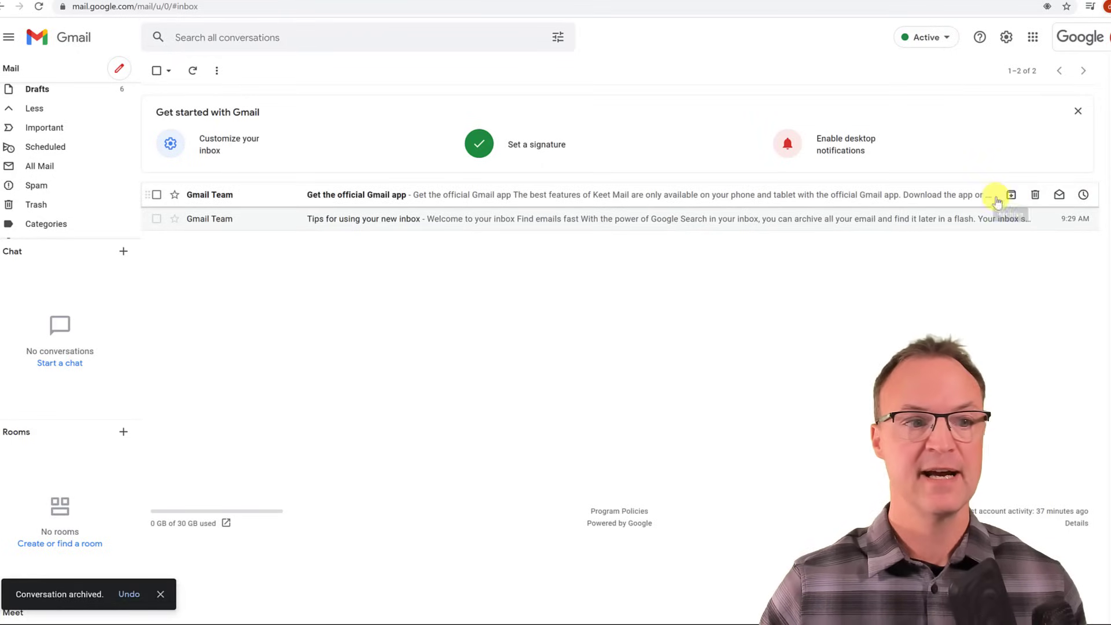
# Step: Move the Helping conversation from All Mail back into the Inbox
pyautogui.click(44, 168)
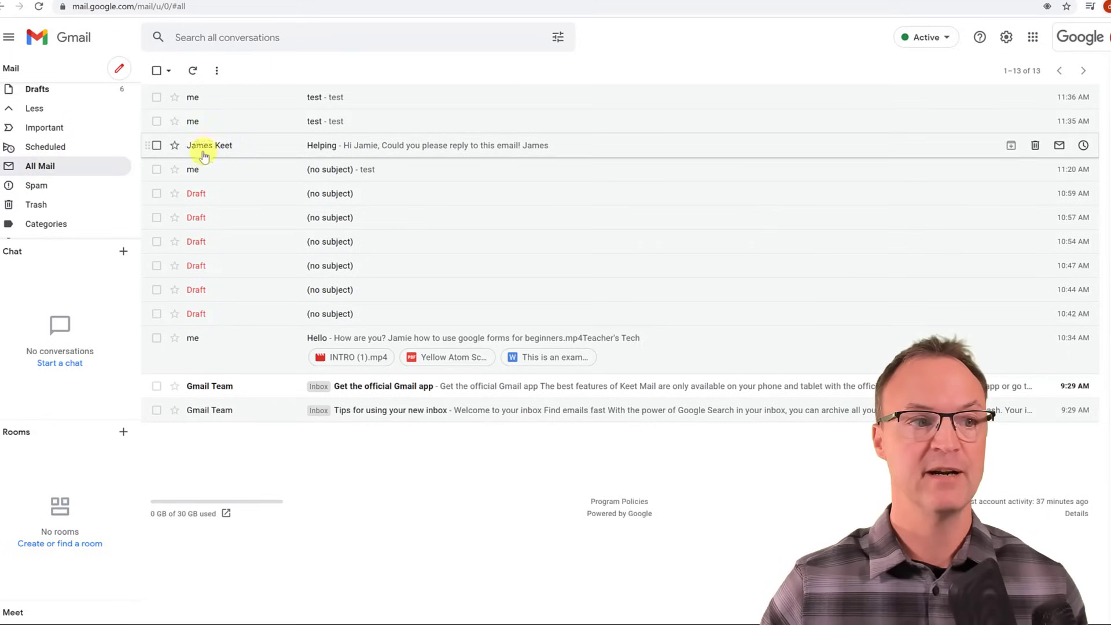
pyautogui.scroll(3, 55, 141)
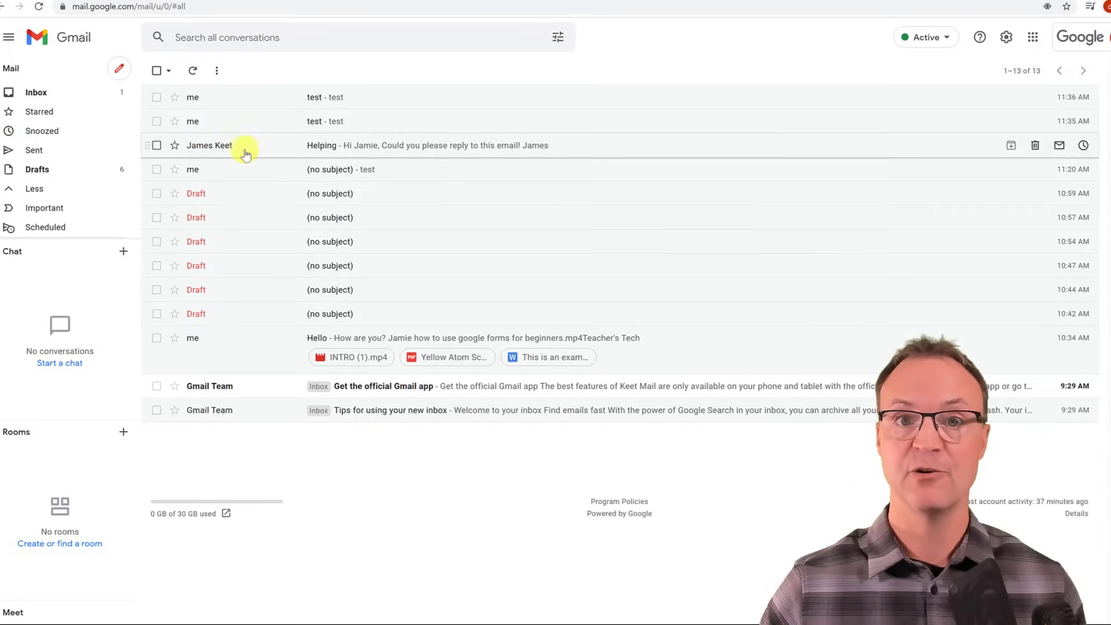
pyautogui.moveTo(242, 154); pyautogui.dragTo(36, 94)
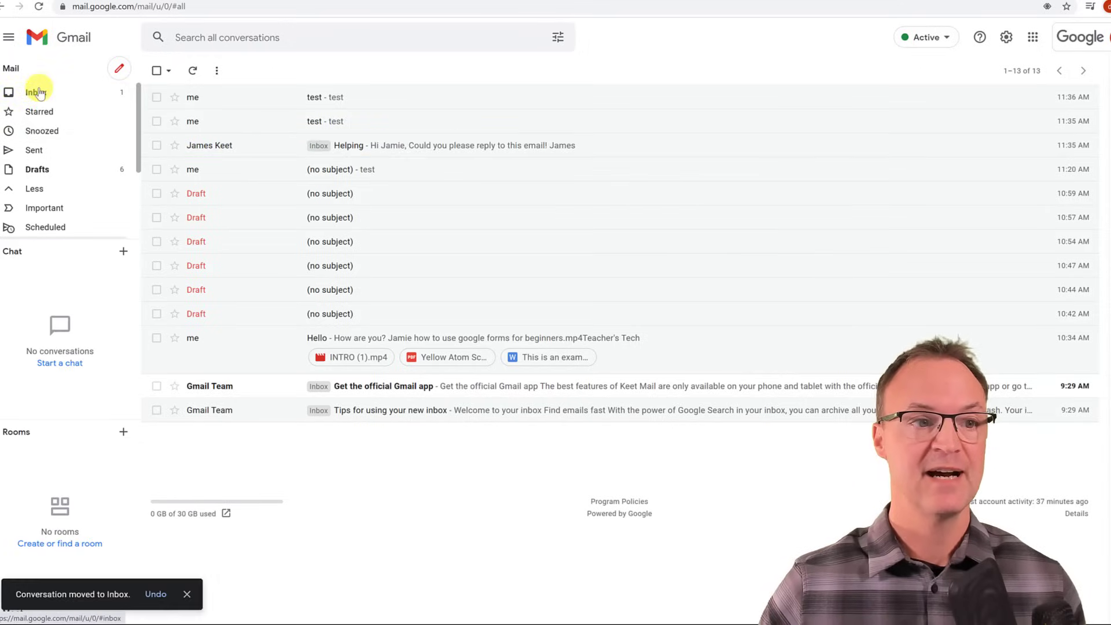
pyautogui.click(36, 92)
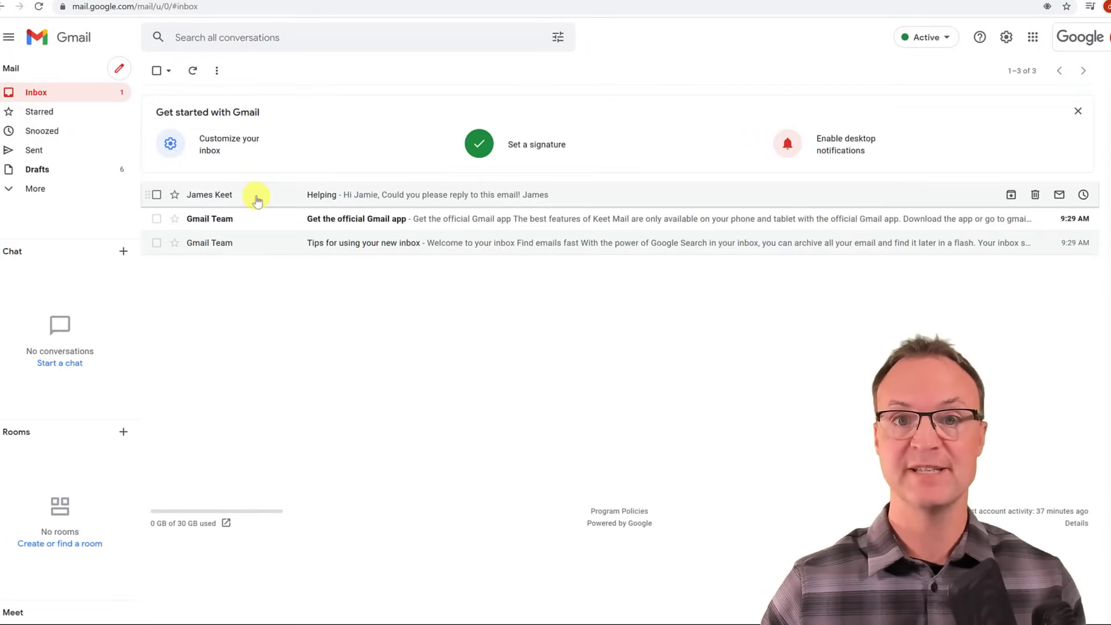
# Step: Delete the Helping conversation, sending it to Trash
pyautogui.click(1035, 197)
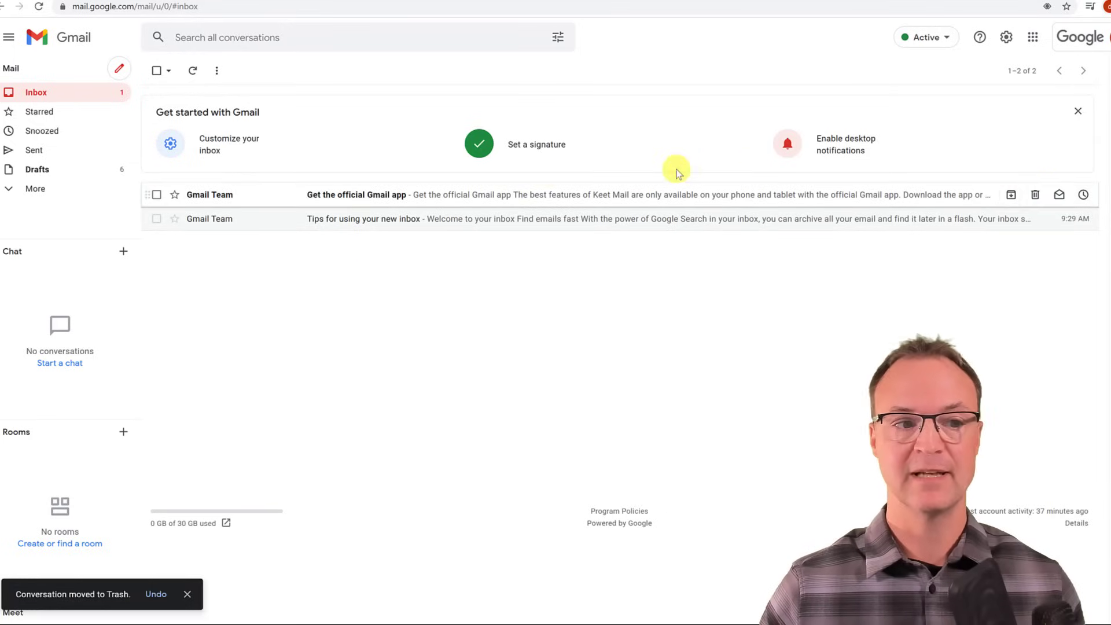
pyautogui.click(58, 190)
pyautogui.scroll(-2, 55, 185)
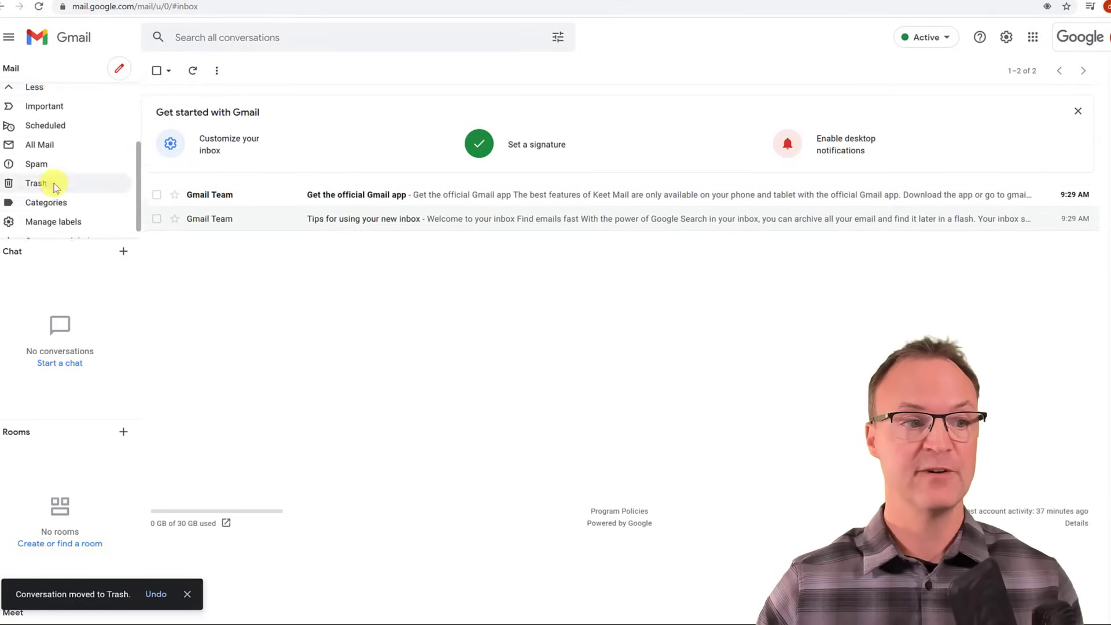
# Step: Select the Helping conversation in Trash, drag it onto Inbox, and view the inbox
pyautogui.click(48, 173)
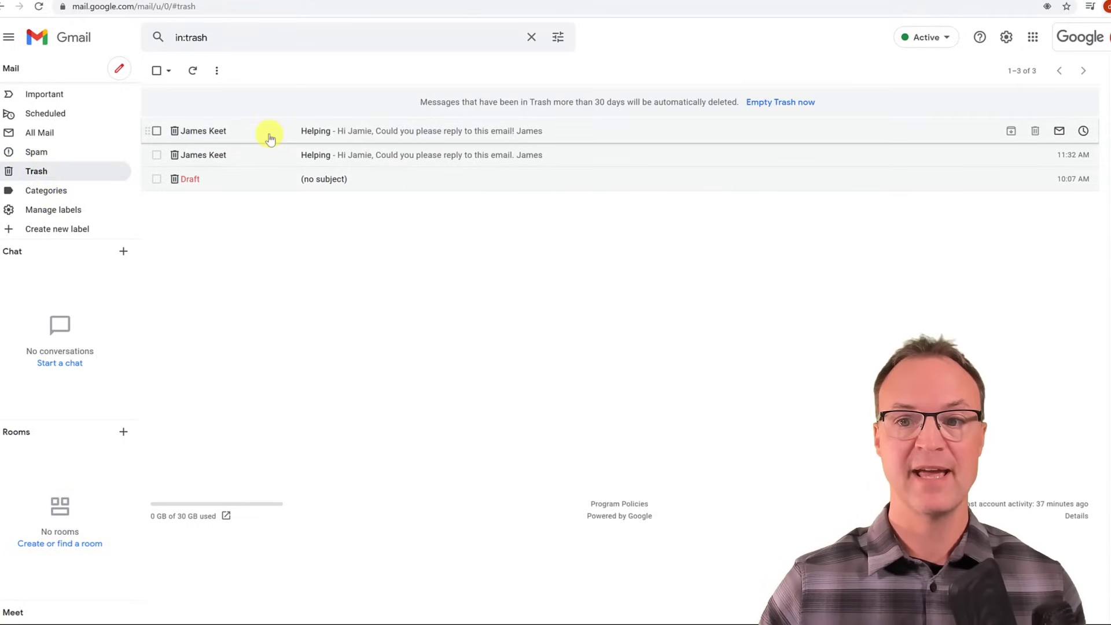
pyautogui.click(156, 131)
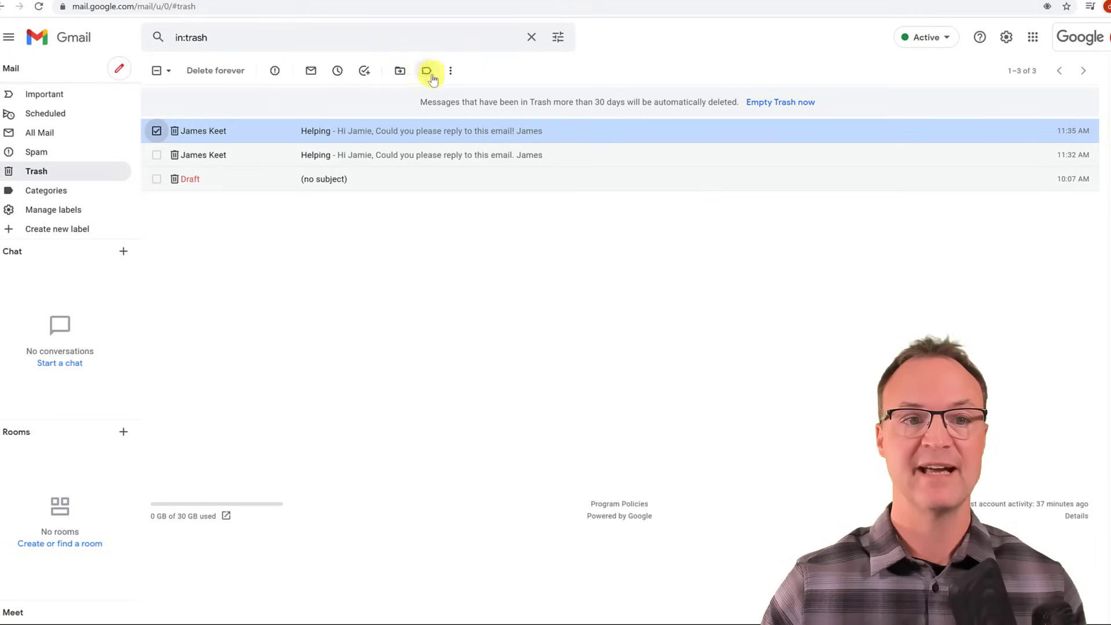
pyautogui.moveTo(249, 133); pyautogui.dragTo(63, 96)
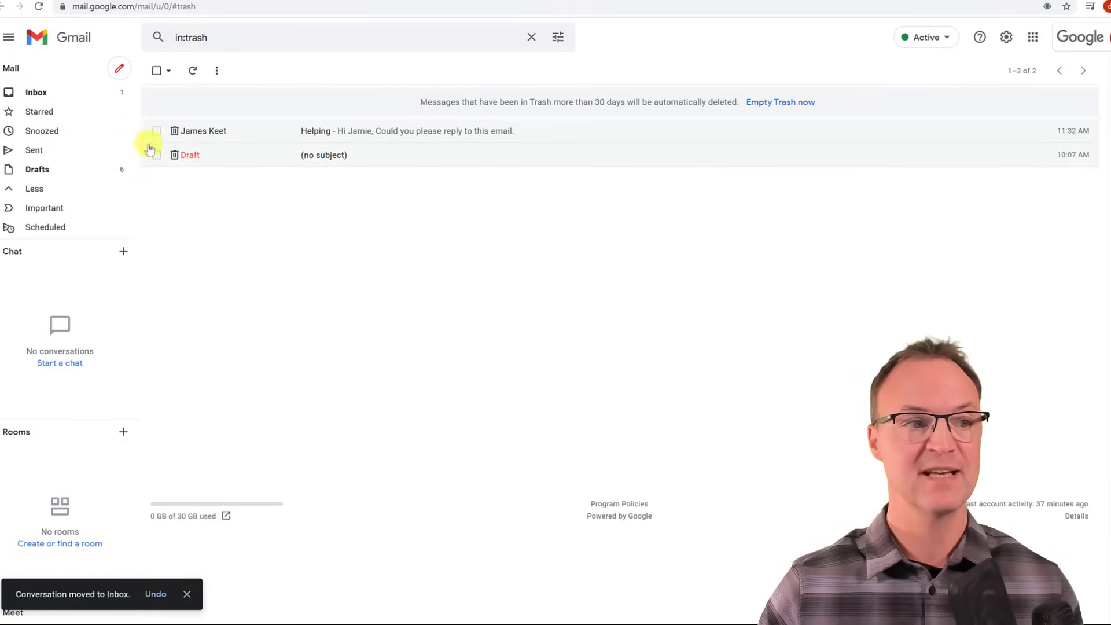
pyautogui.click(61, 93)
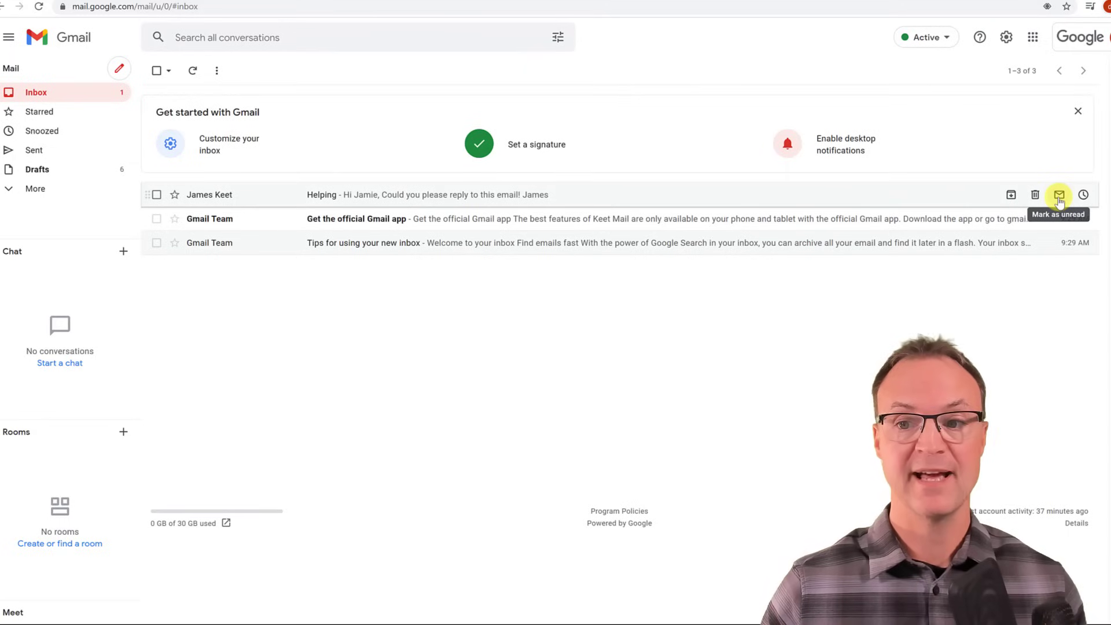
pyautogui.click(1060, 196)
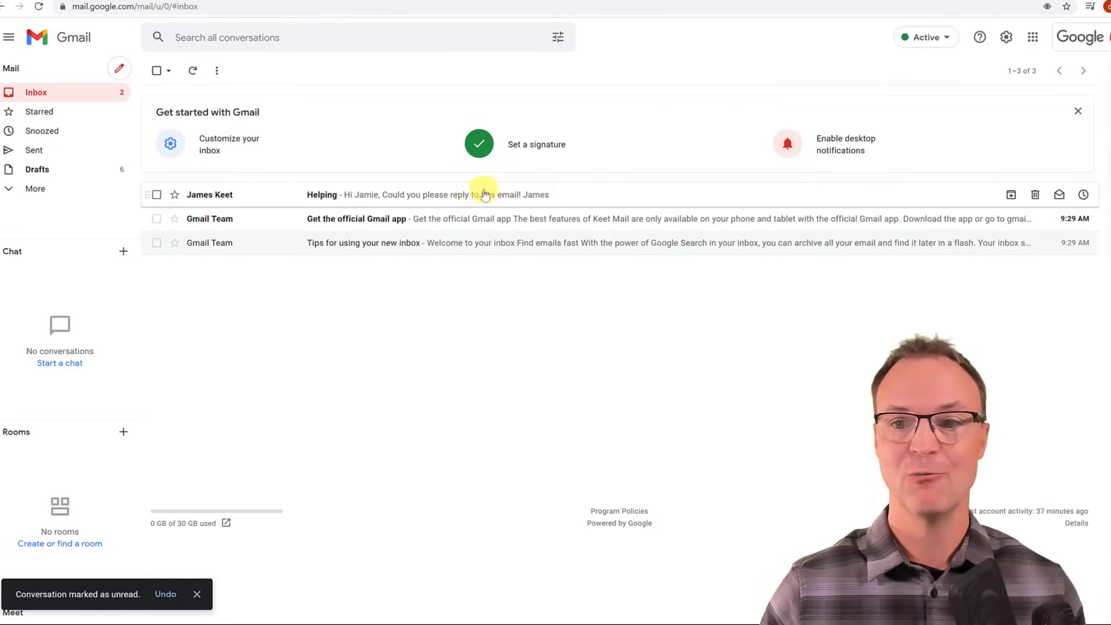
pyautogui.click(1059, 197)
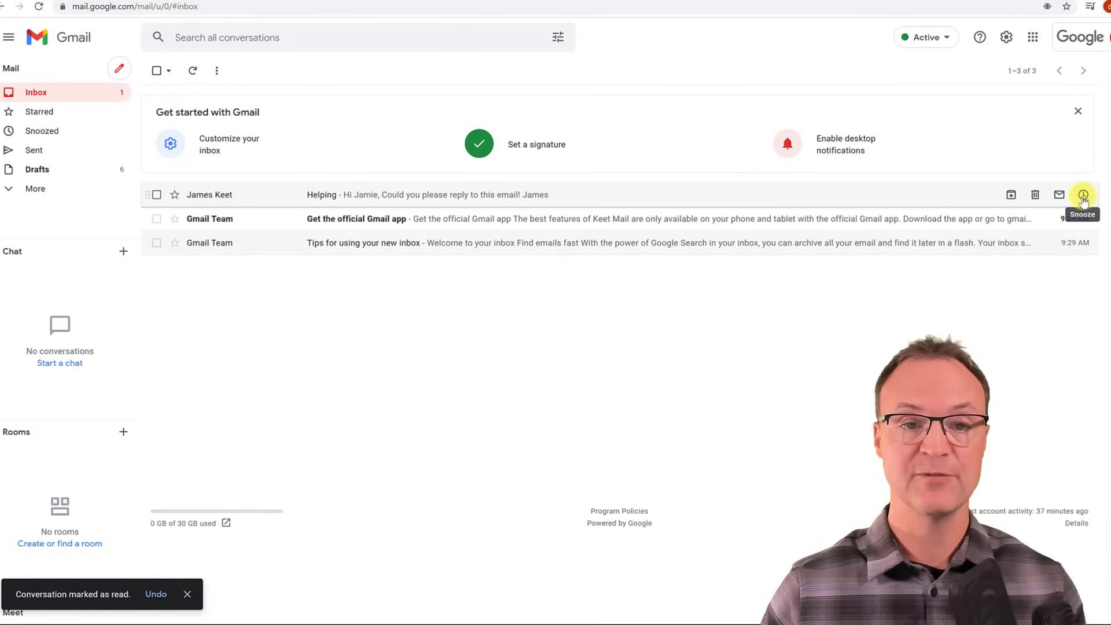
pyautogui.click(1084, 196)
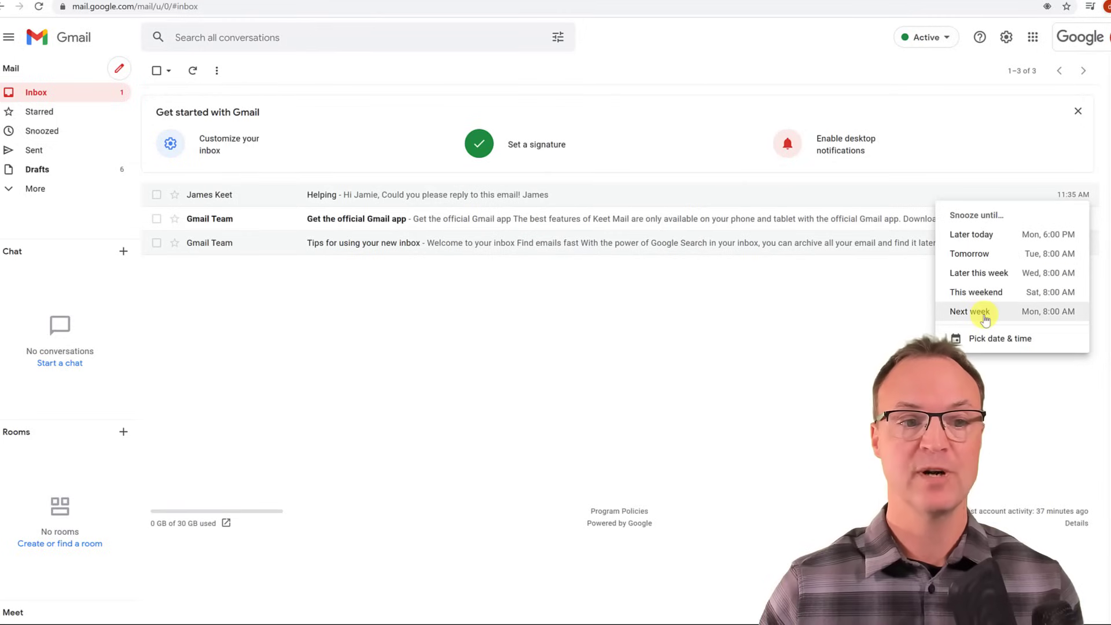
pyautogui.click(727, 315)
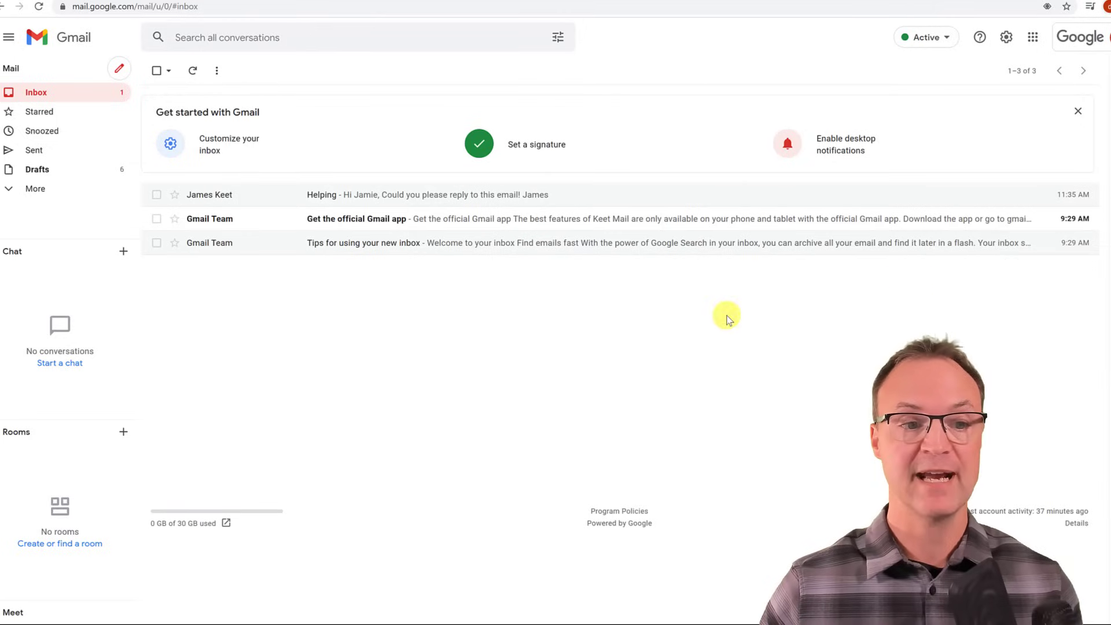
# Step: Discard the smart-reply draft on the Helping email and send a fresh reply reading Yes
pyautogui.click(370, 201)
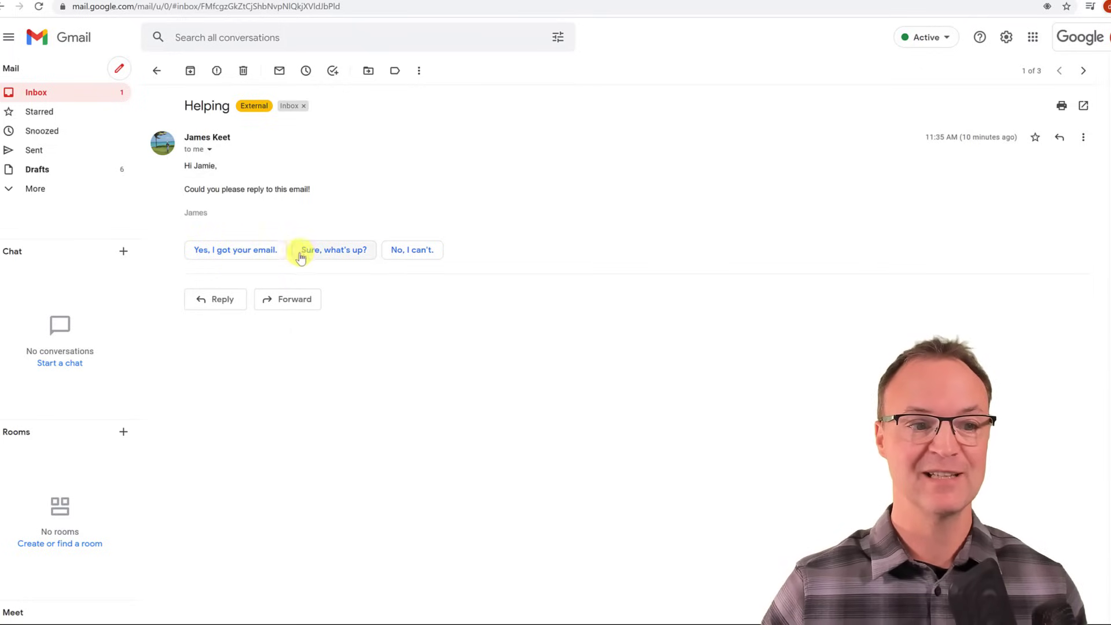
pyautogui.click(251, 253)
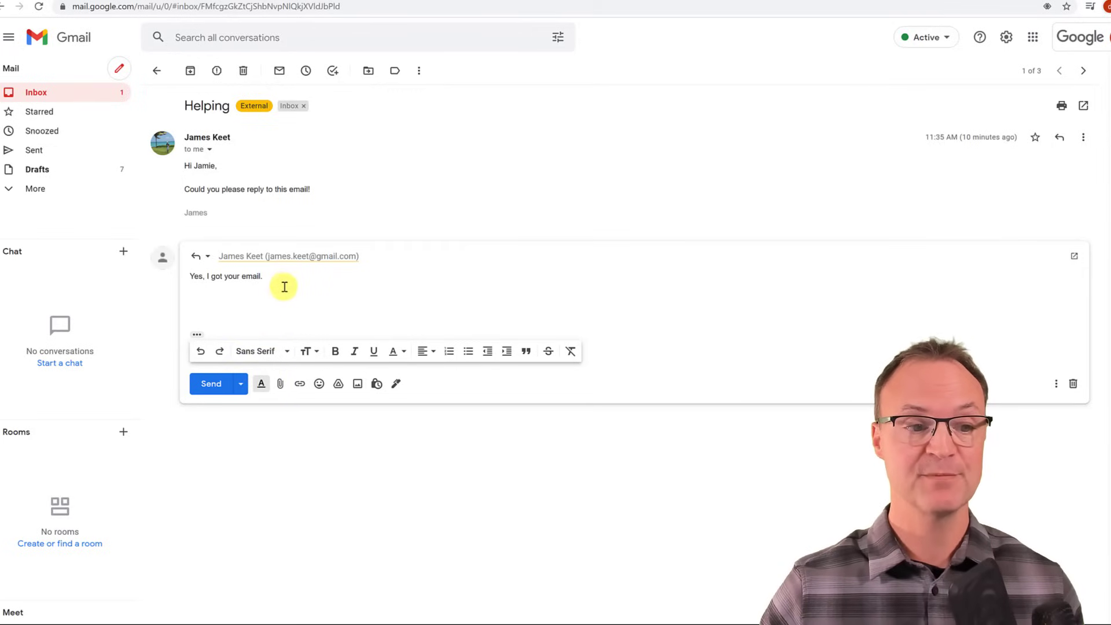
pyautogui.click(1073, 385)
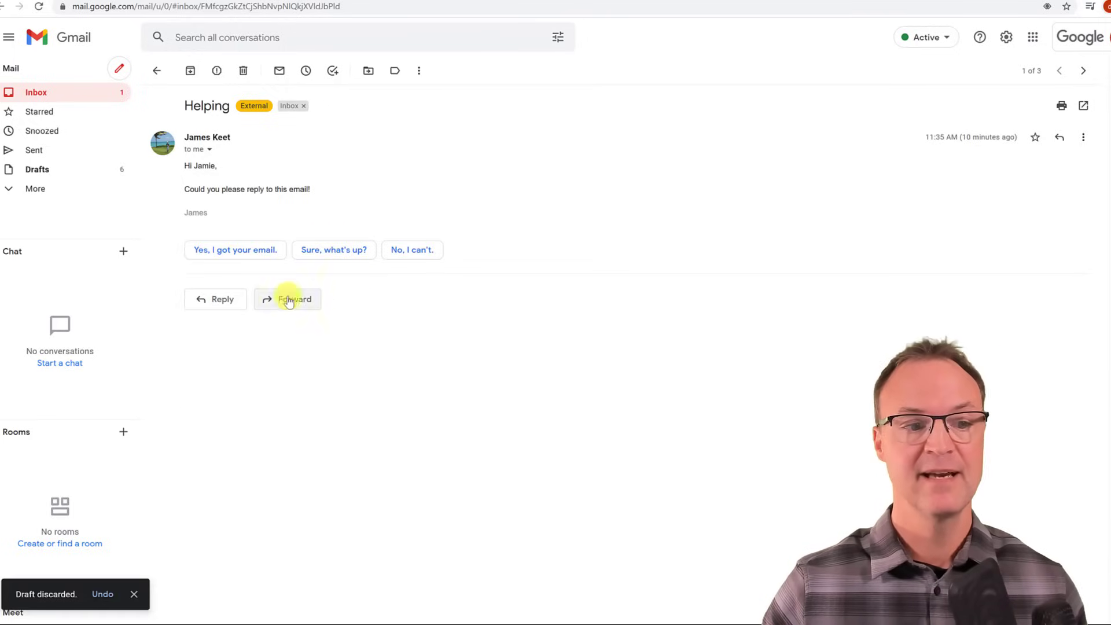
pyautogui.click(219, 299)
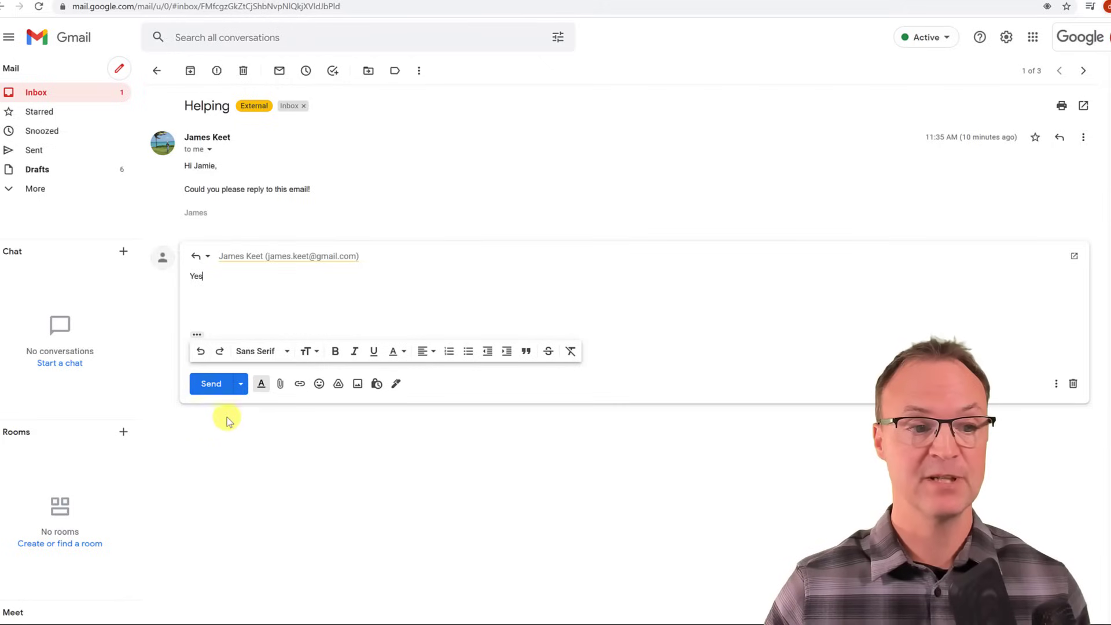
pyautogui.click(221, 396)
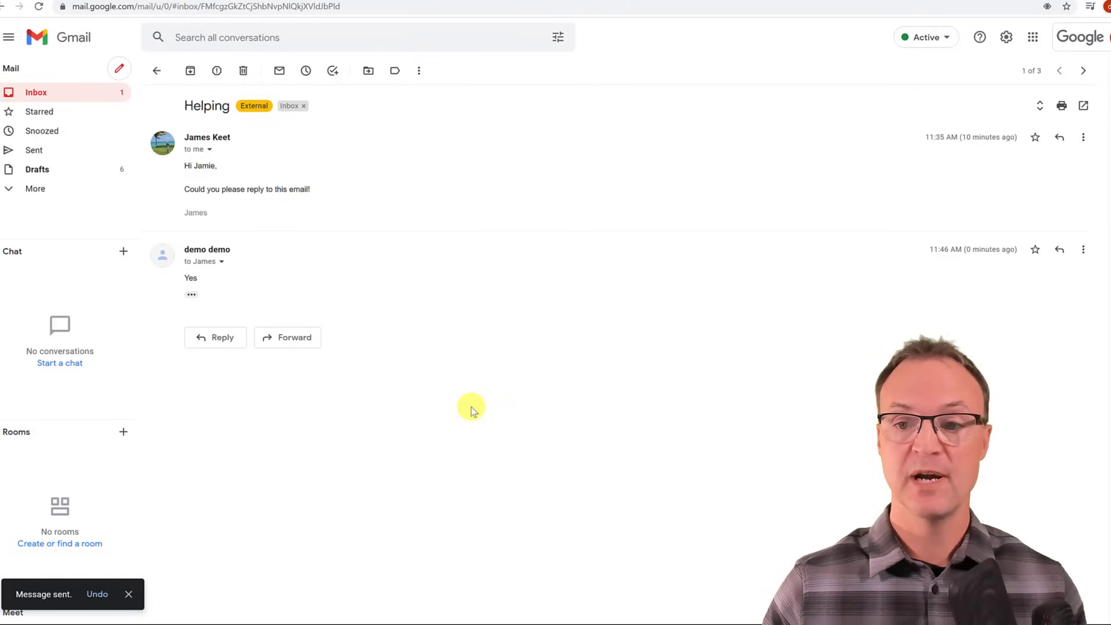
# Step: Forward the Helping thread to a contact picked from the autocomplete suggestions and send it
pyautogui.click(293, 337)
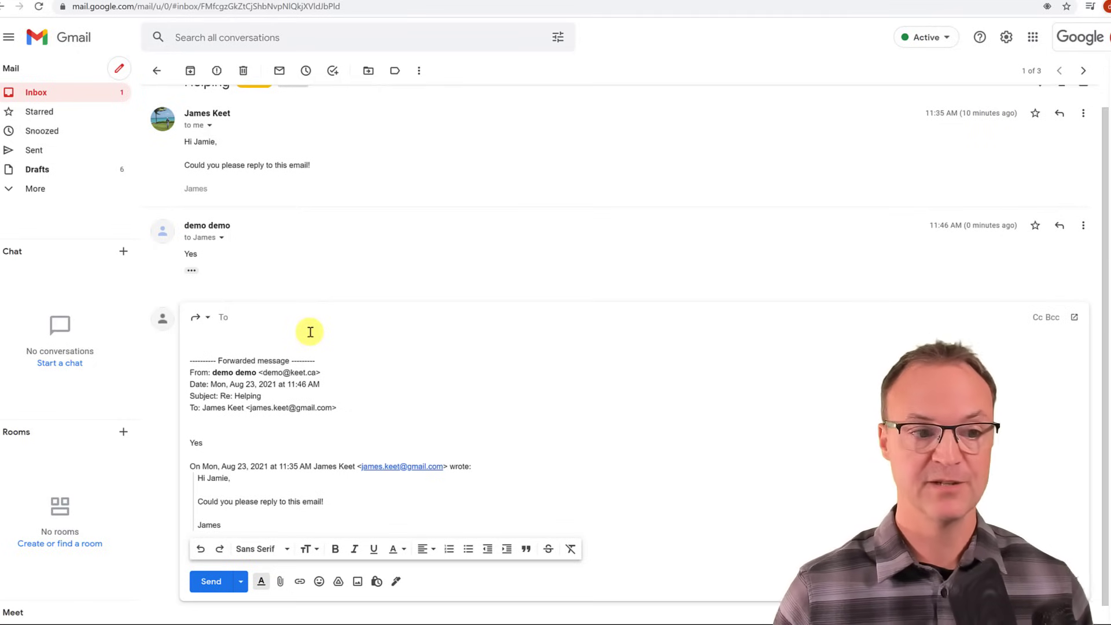
pyautogui.write('ash')
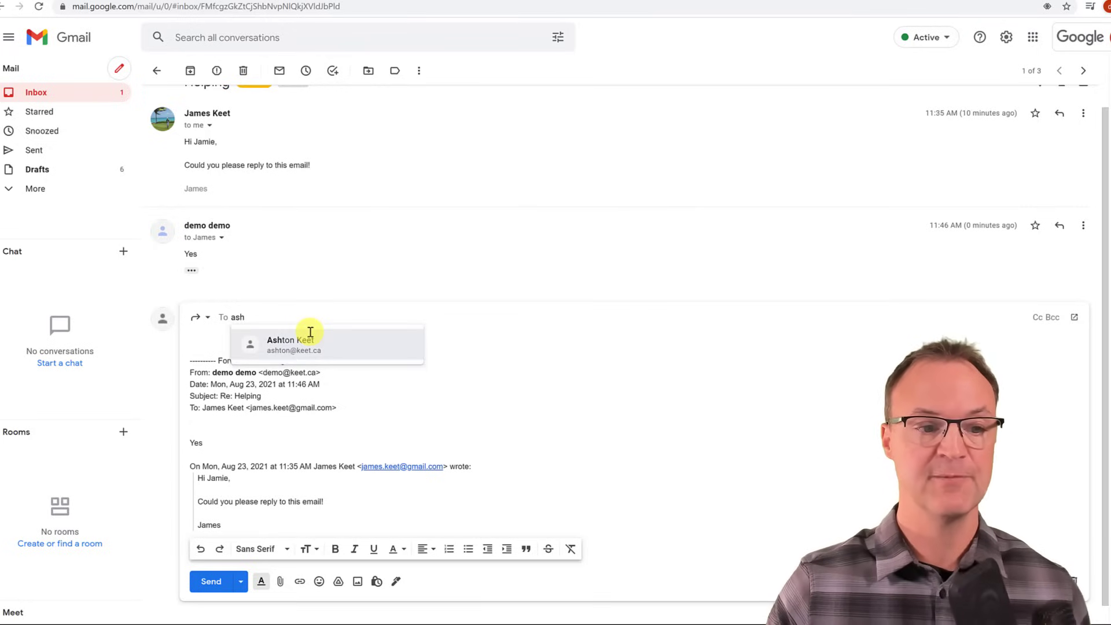
pyautogui.click(311, 335)
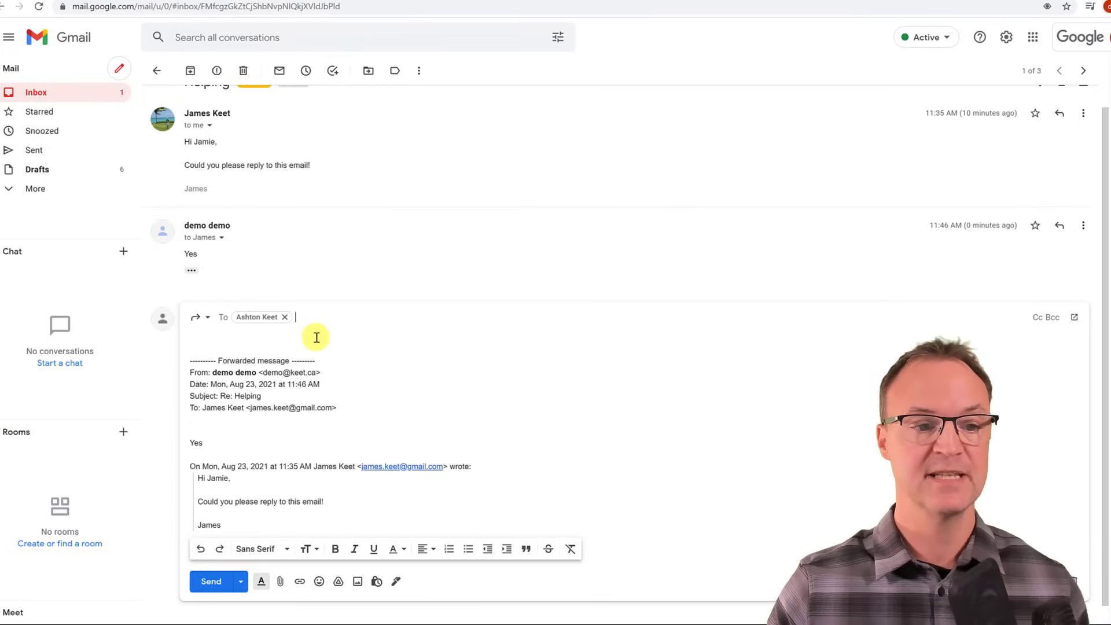
pyautogui.click(213, 580)
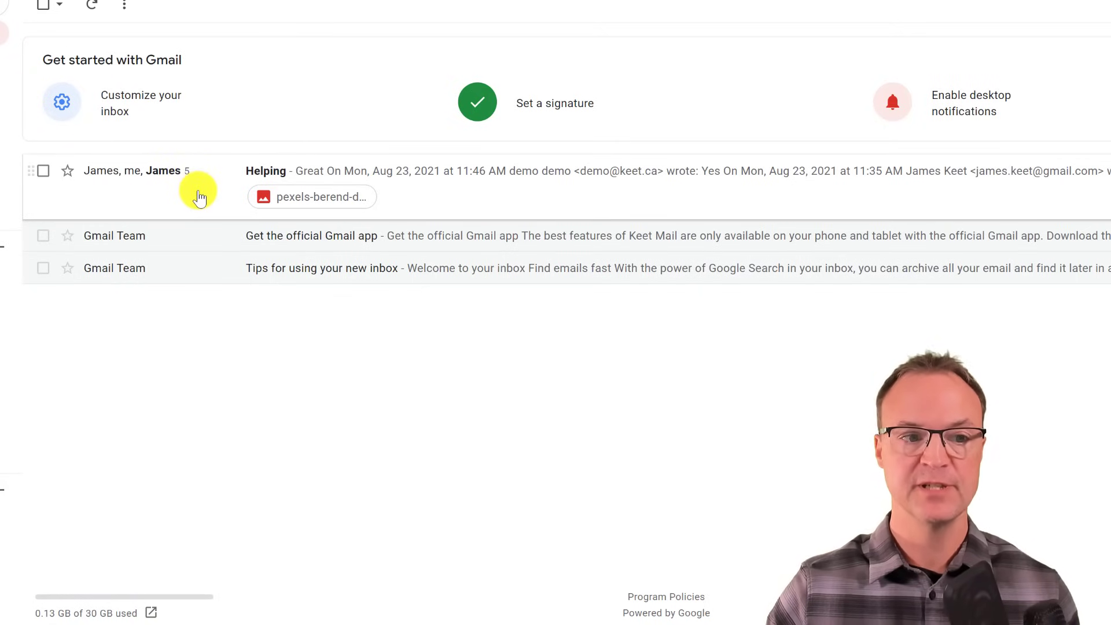
# Step: Open the Helping thread and scroll down to the attached curly-haired dog photo
pyautogui.click(199, 197)
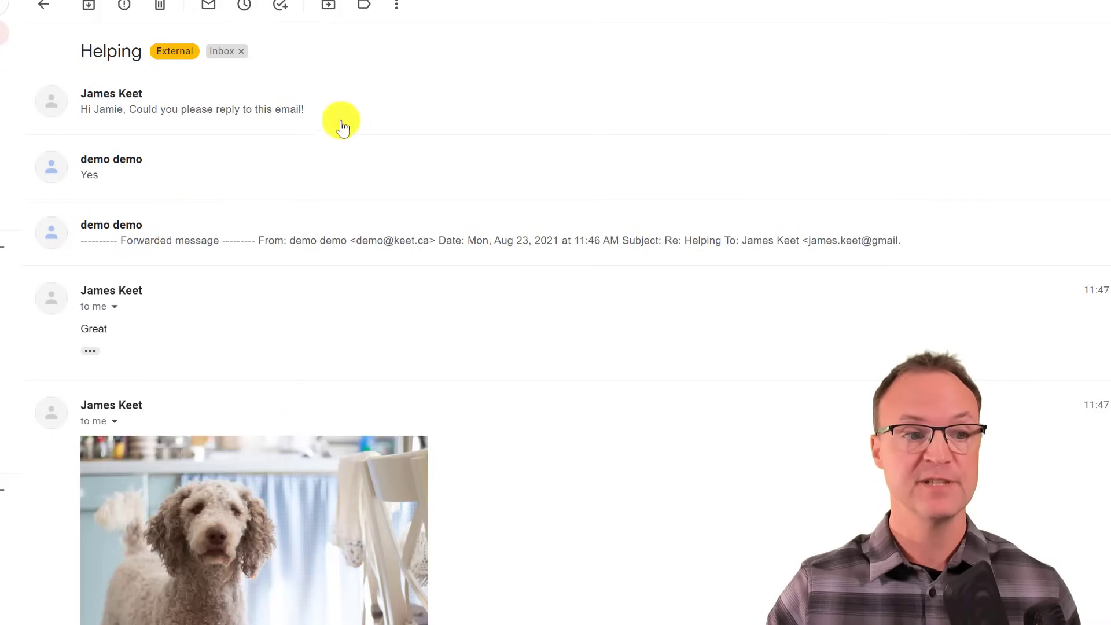
pyautogui.scroll(-2, 546, 493)
pyautogui.moveTo(293, 450)
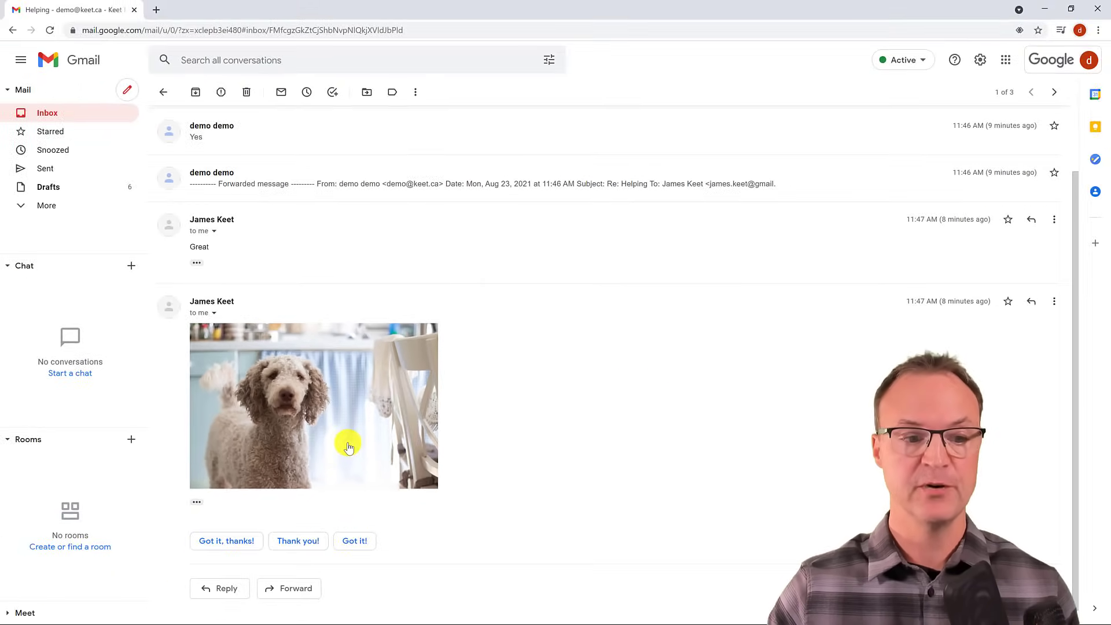
# Step: Preview the dog photo, add it to My Drive, then close the viewer
pyautogui.click(349, 448)
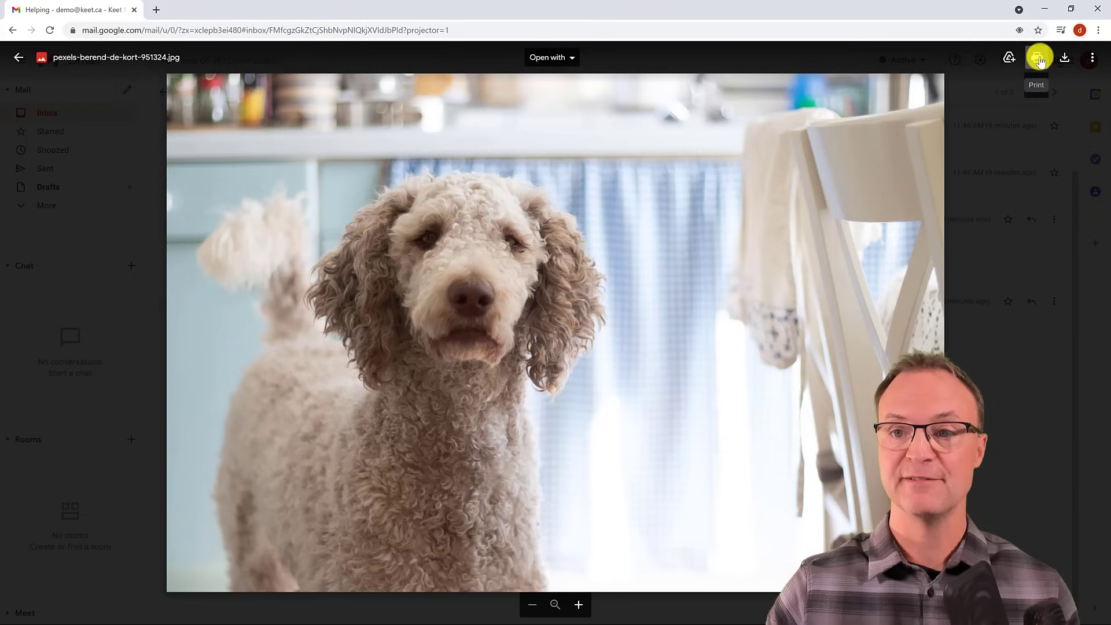
pyautogui.click(1009, 58)
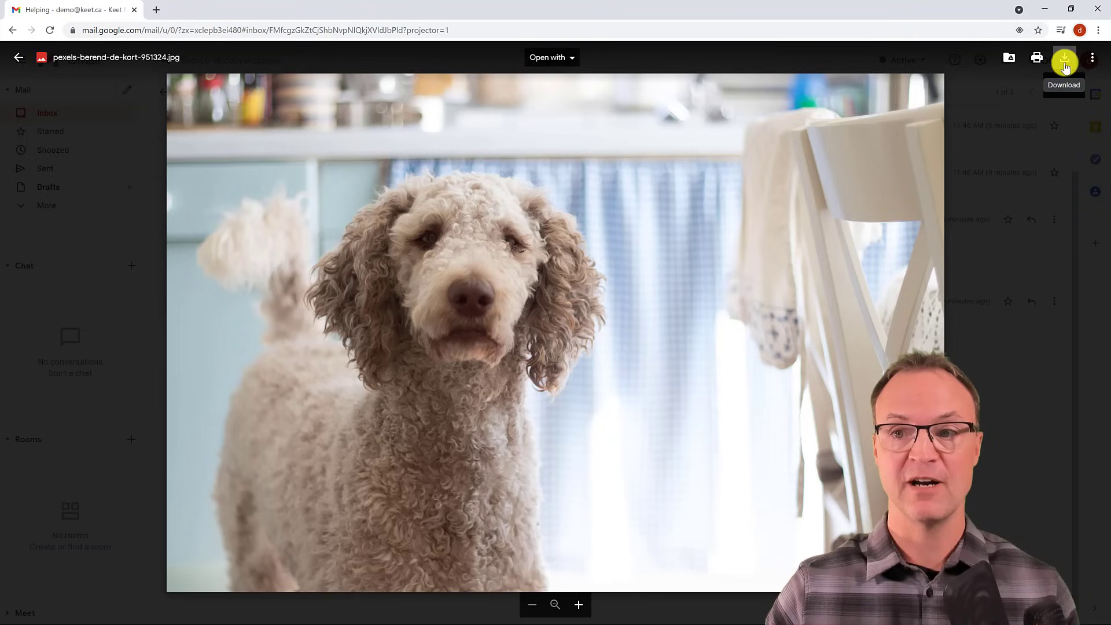
pyautogui.click(1091, 62)
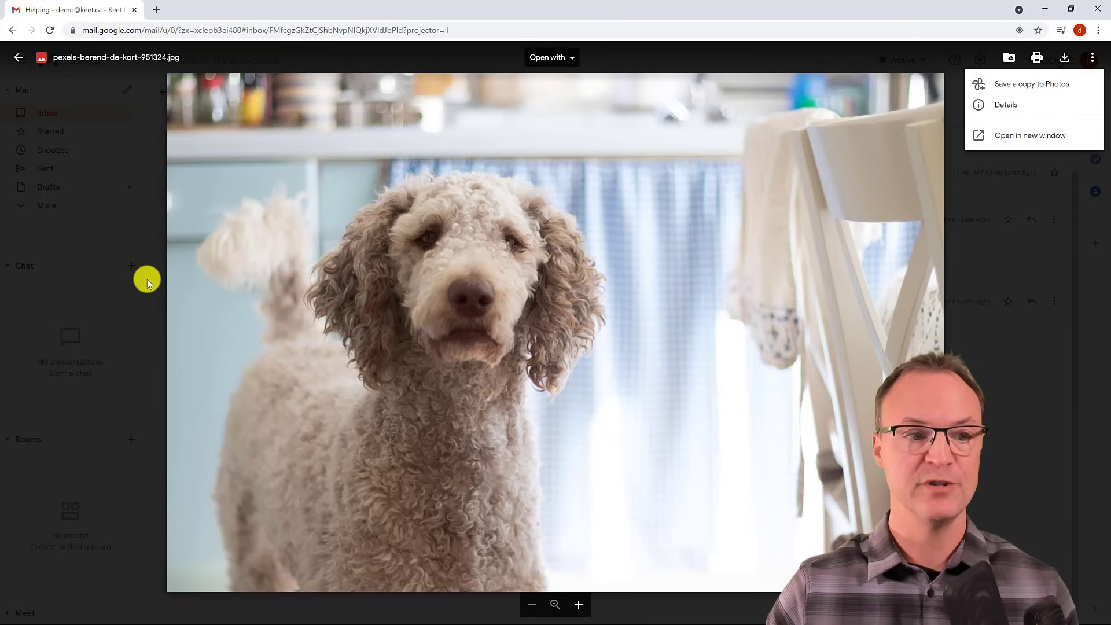
pyautogui.press('Escape')
pyautogui.click(115, 379)
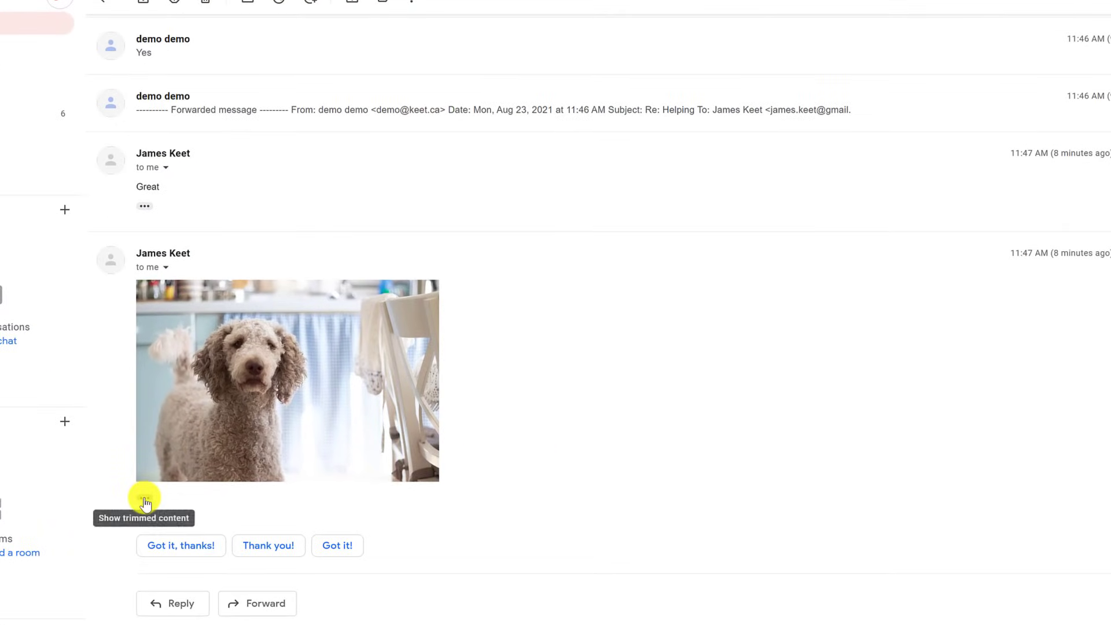
# Step: Reveal the trimmed quoted history and expand the original request and forwarded messages
pyautogui.click(145, 499)
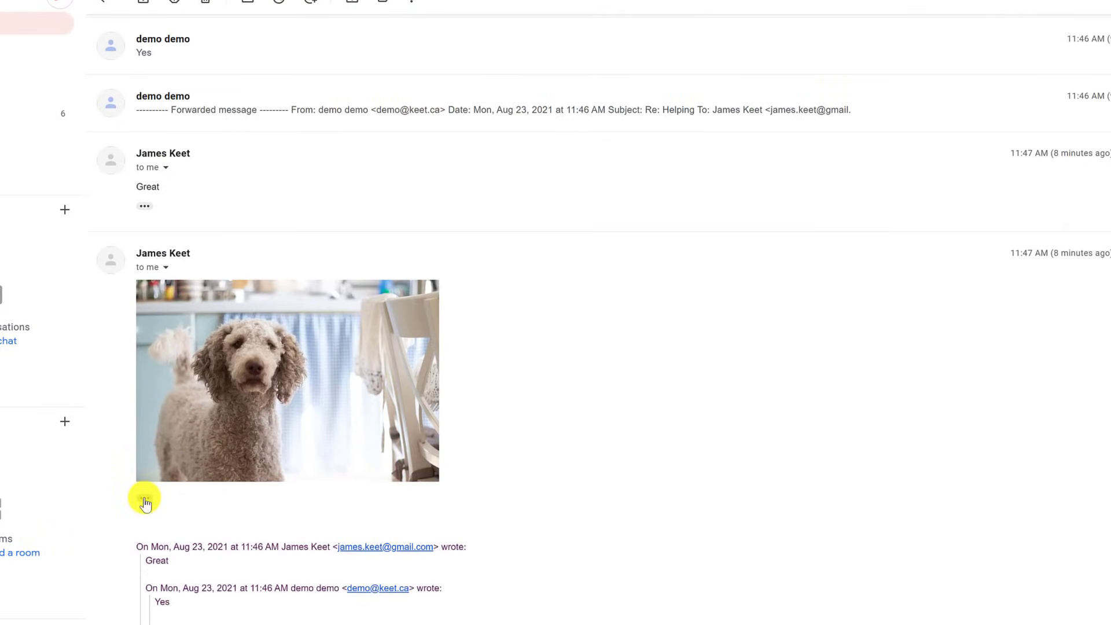
pyautogui.scroll(-4, 213, 485)
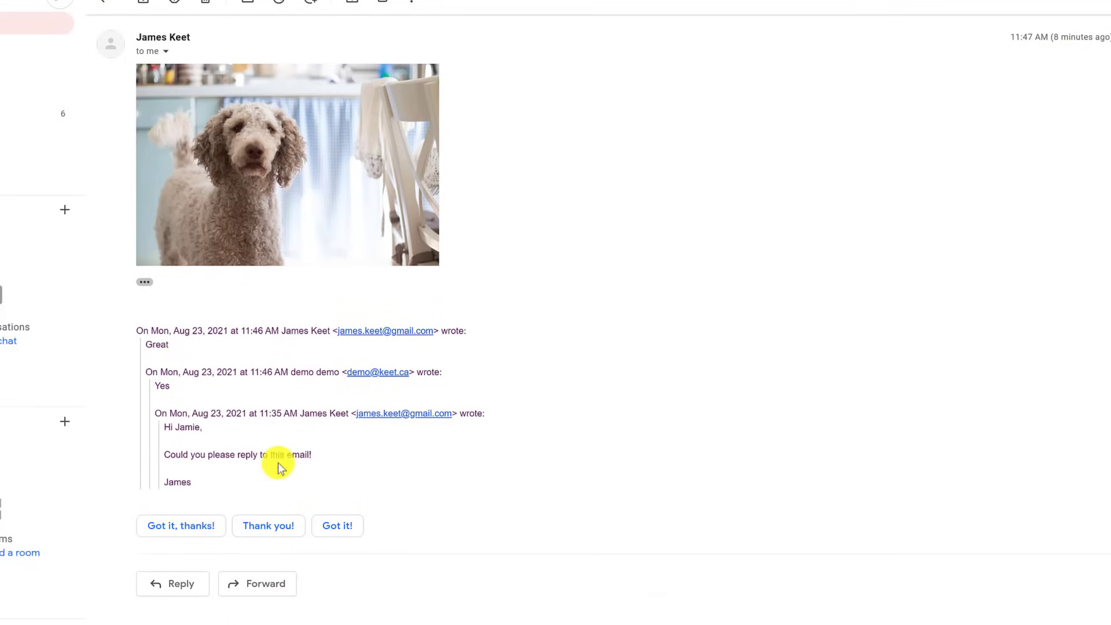
pyautogui.scroll(5, 220, 335)
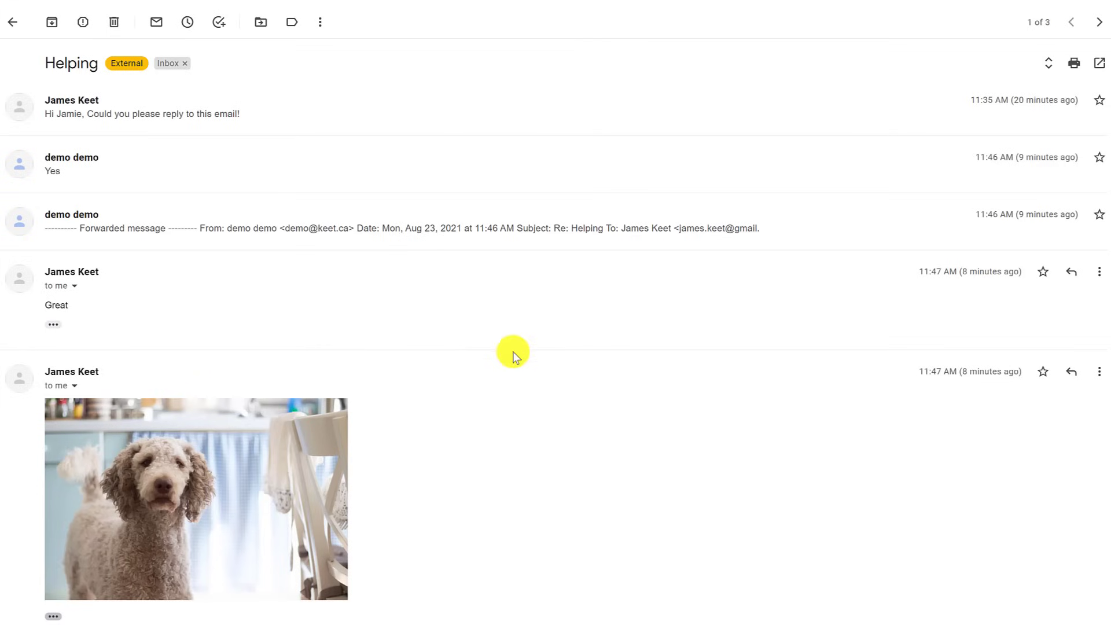
pyautogui.click(193, 159)
pyautogui.click(200, 123)
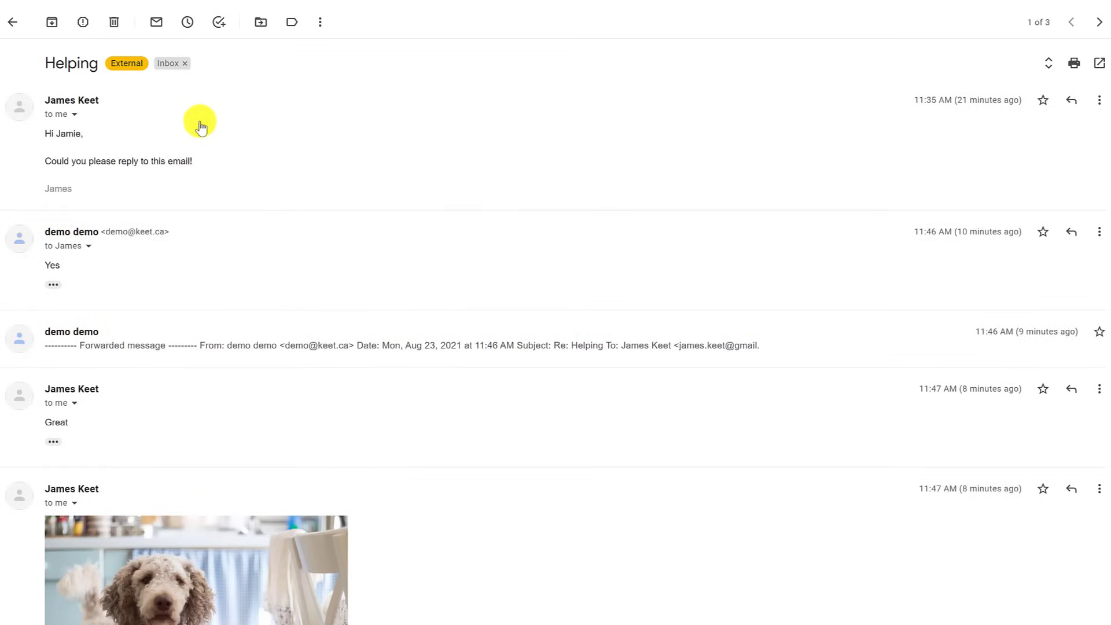
pyautogui.click(228, 346)
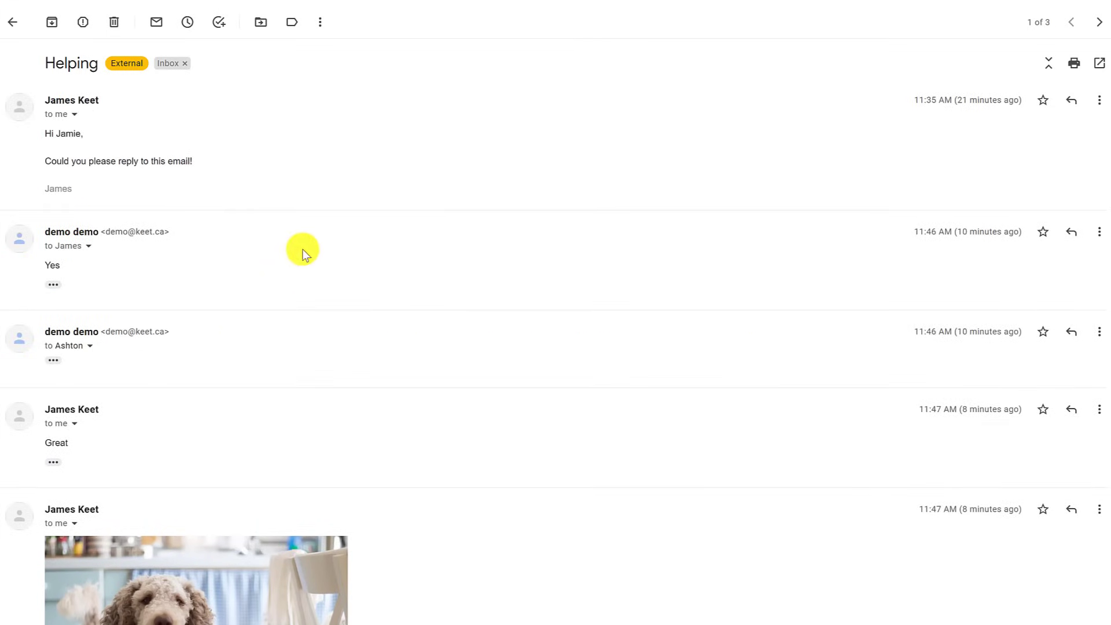
pyautogui.click(304, 253)
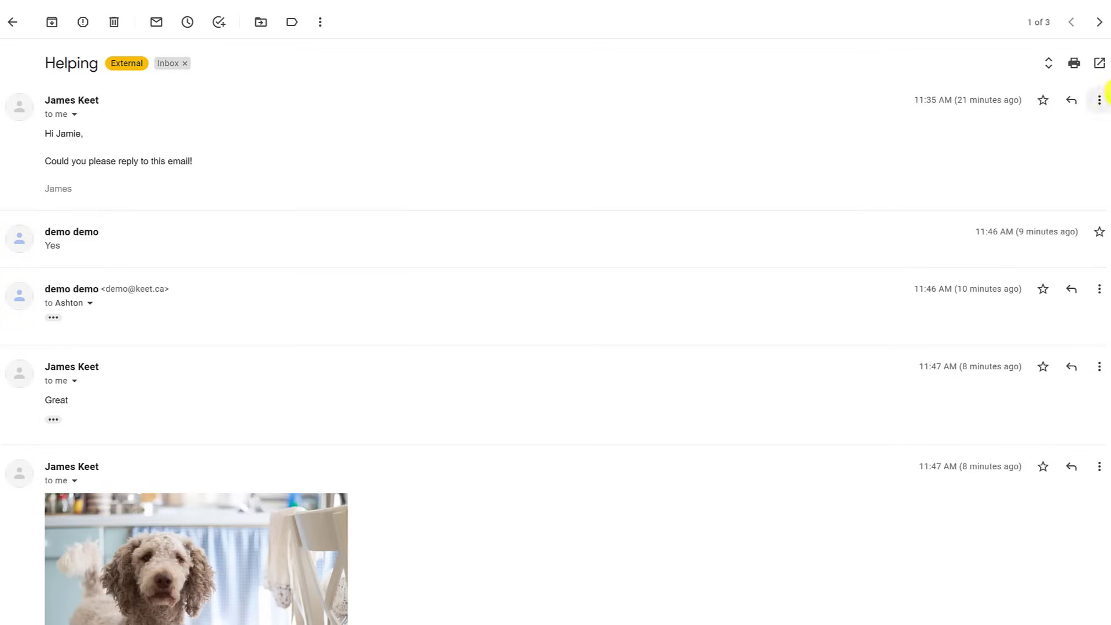
# Step: Check the original message's more-actions menu, then return to the inbox
pyautogui.click(1099, 101)
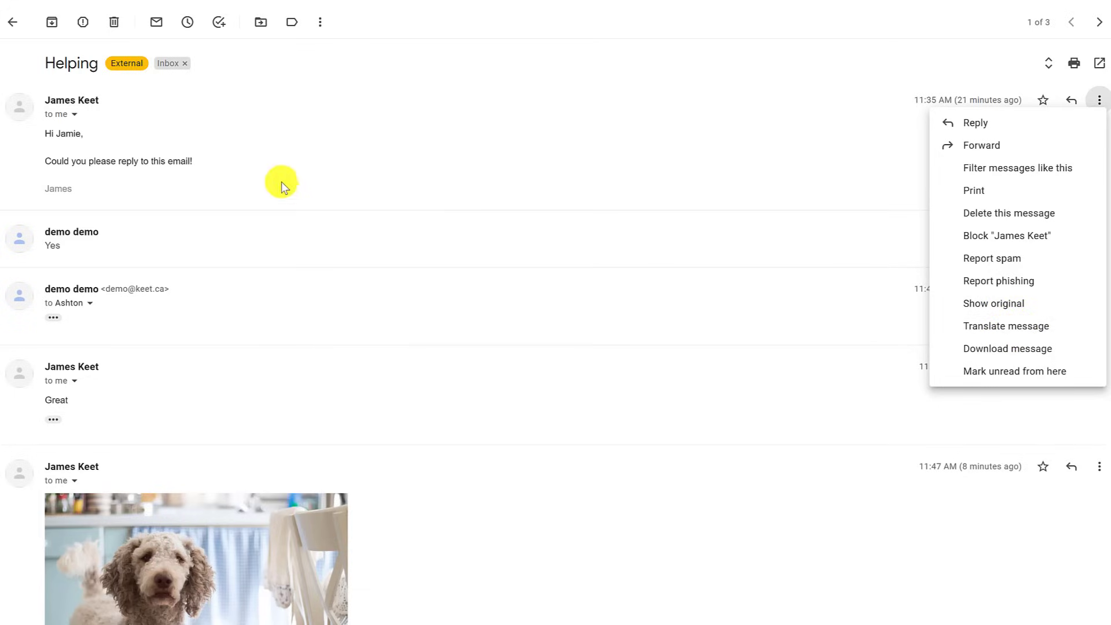
pyautogui.click(249, 174)
pyautogui.scroll(-1, 293, 254)
pyautogui.scroll(-5, 318, 258)
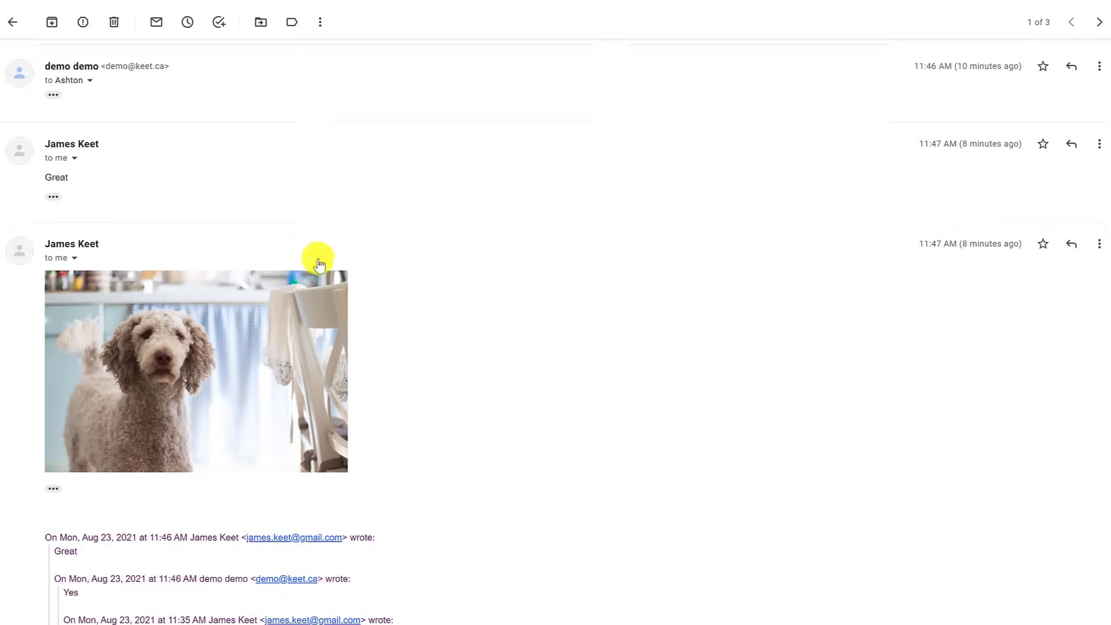
pyautogui.scroll(6, 395, 276)
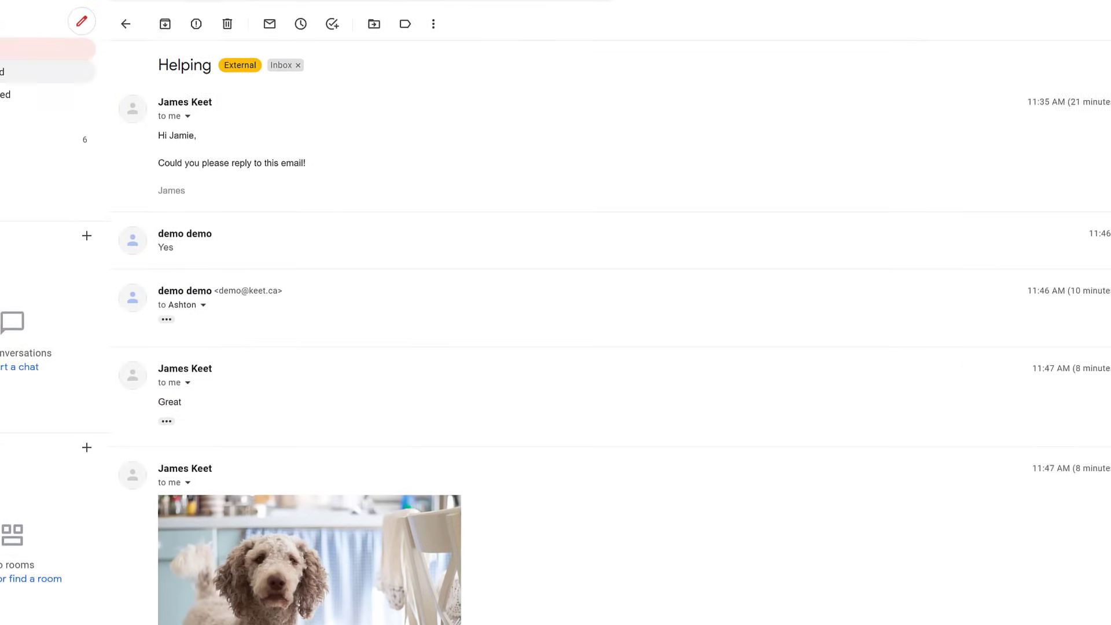
pyautogui.click(36, 52)
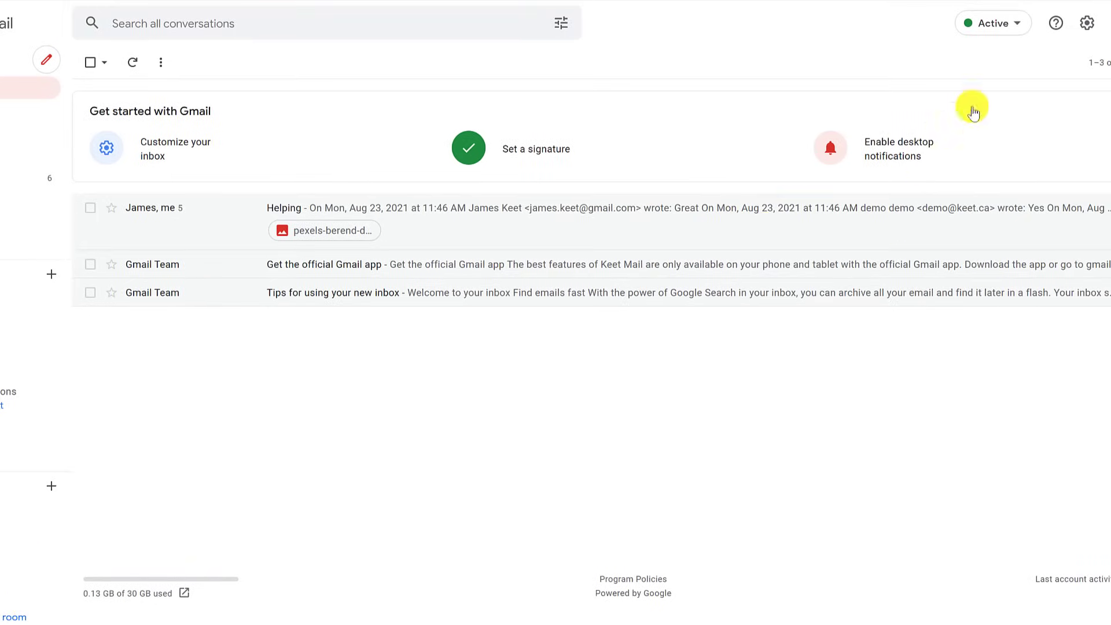
# Step: Save the General settings with conversation view turned off so the inbox lists separate emails
pyautogui.click(1088, 25)
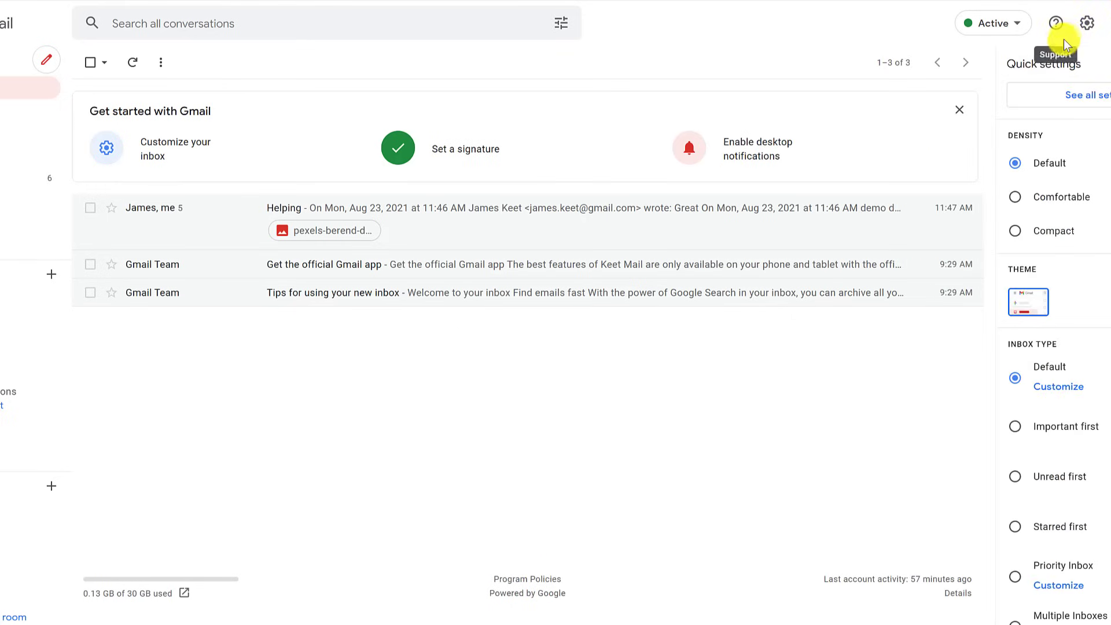
pyautogui.click(1023, 95)
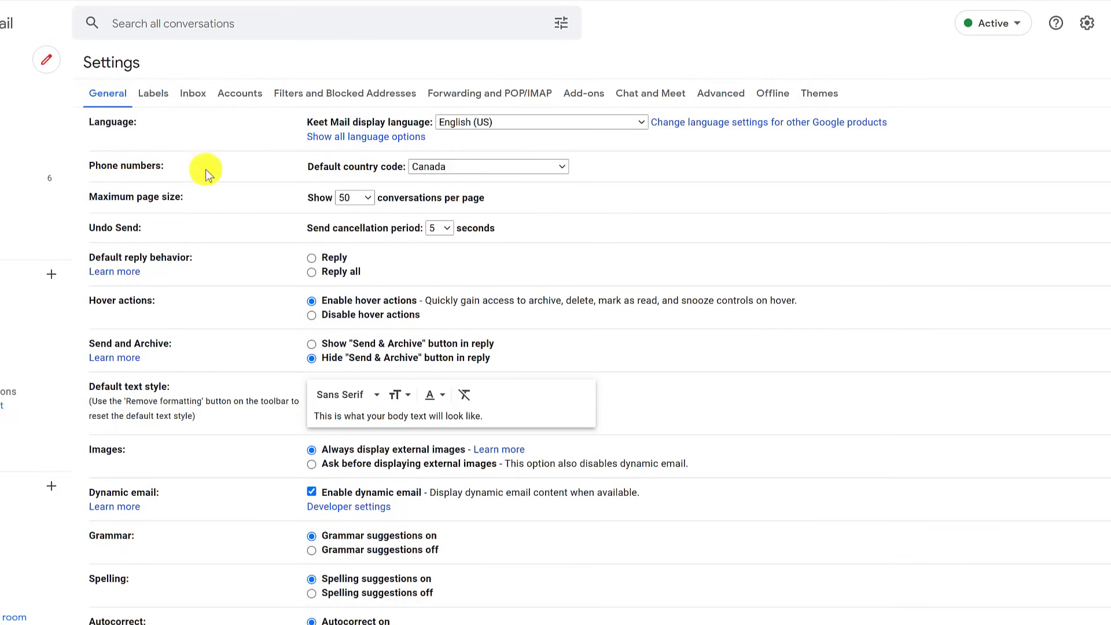
pyautogui.scroll(-2, 195, 227)
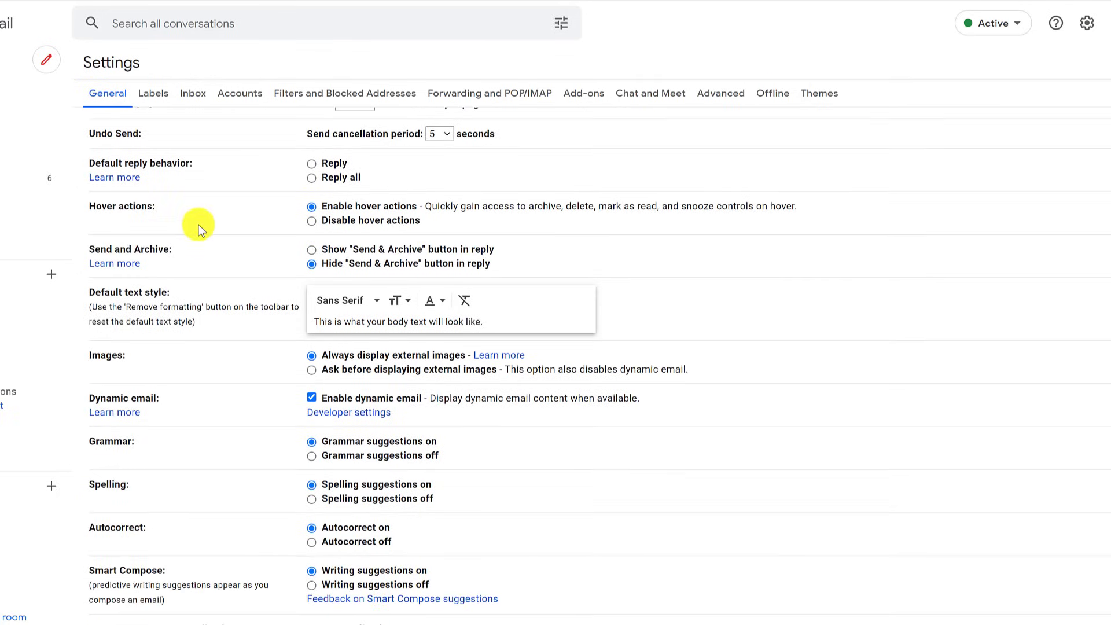
pyautogui.scroll(2, 199, 219)
pyautogui.scroll(-2, 202, 208)
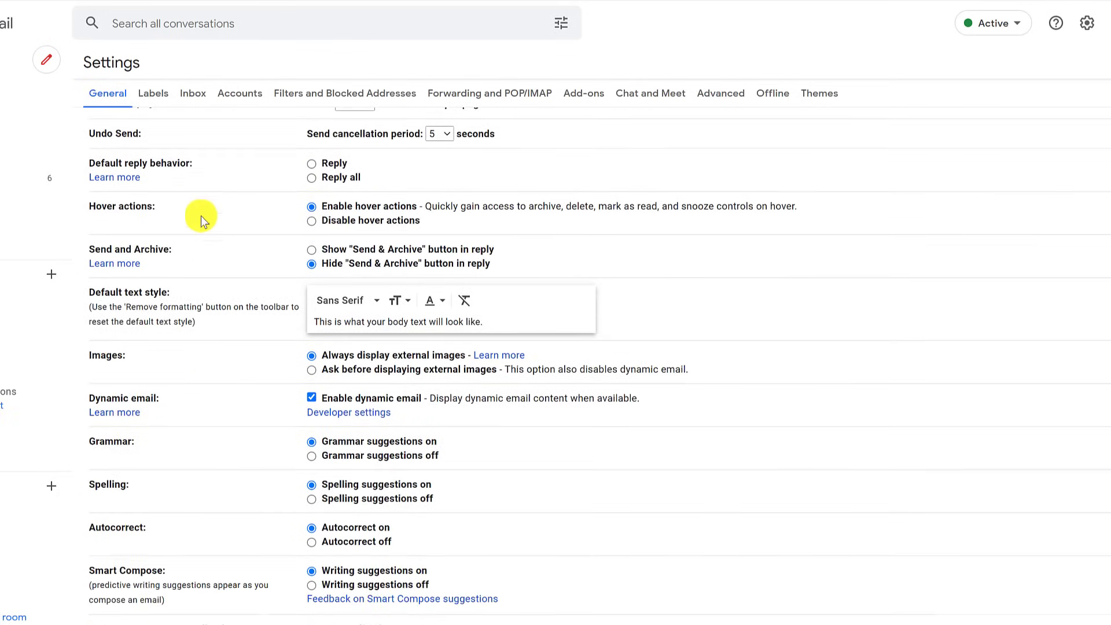
pyautogui.scroll(-5, 229, 331)
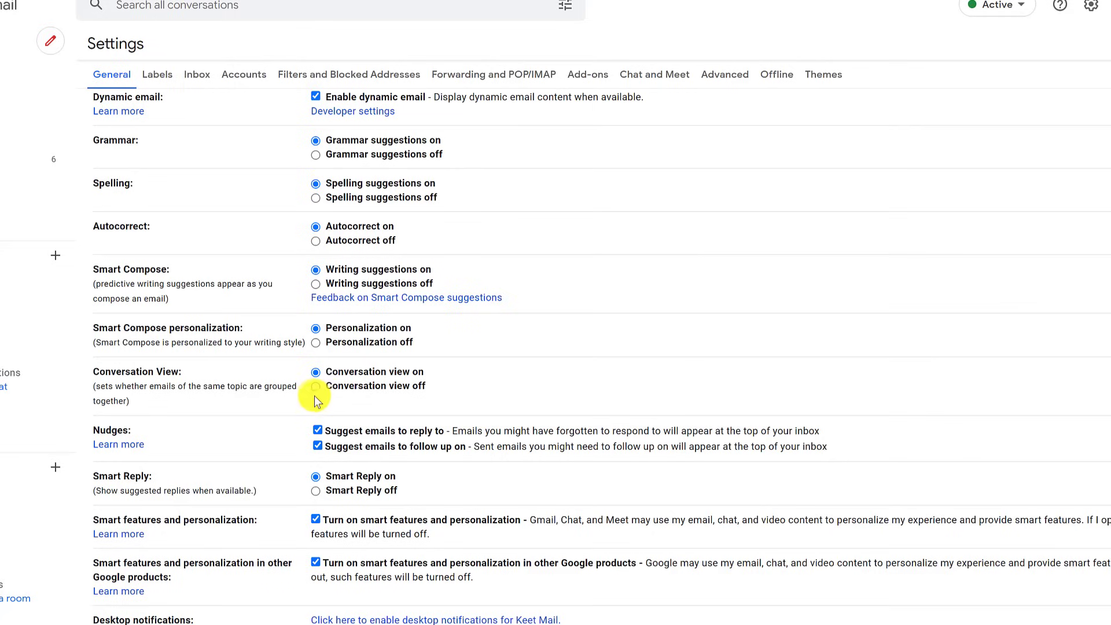
pyautogui.scroll(-15, 474, 390)
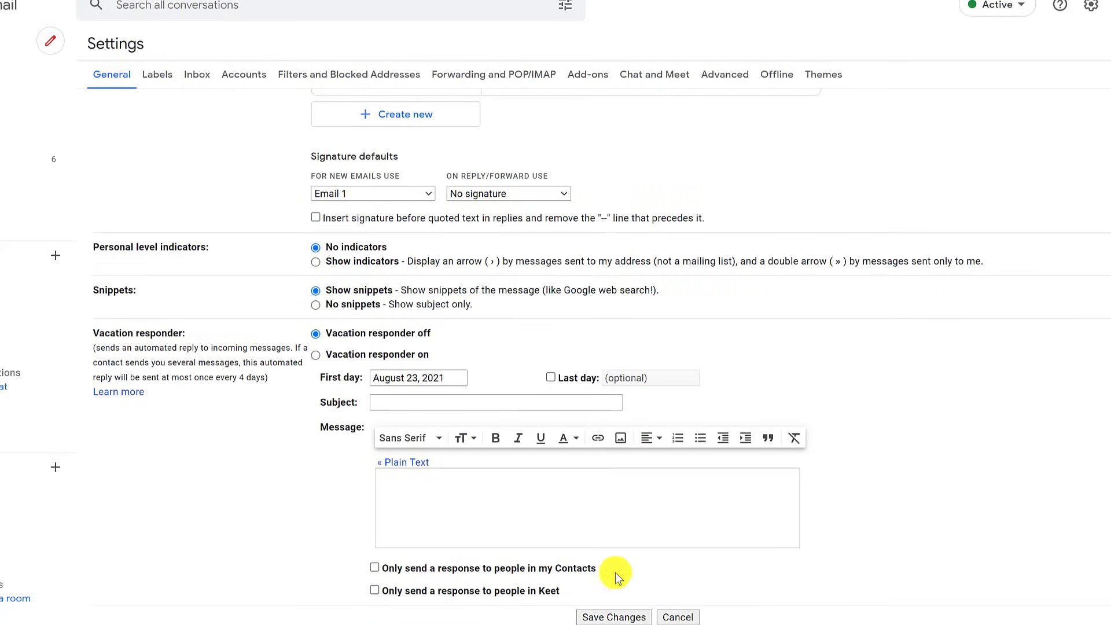
pyautogui.click(622, 617)
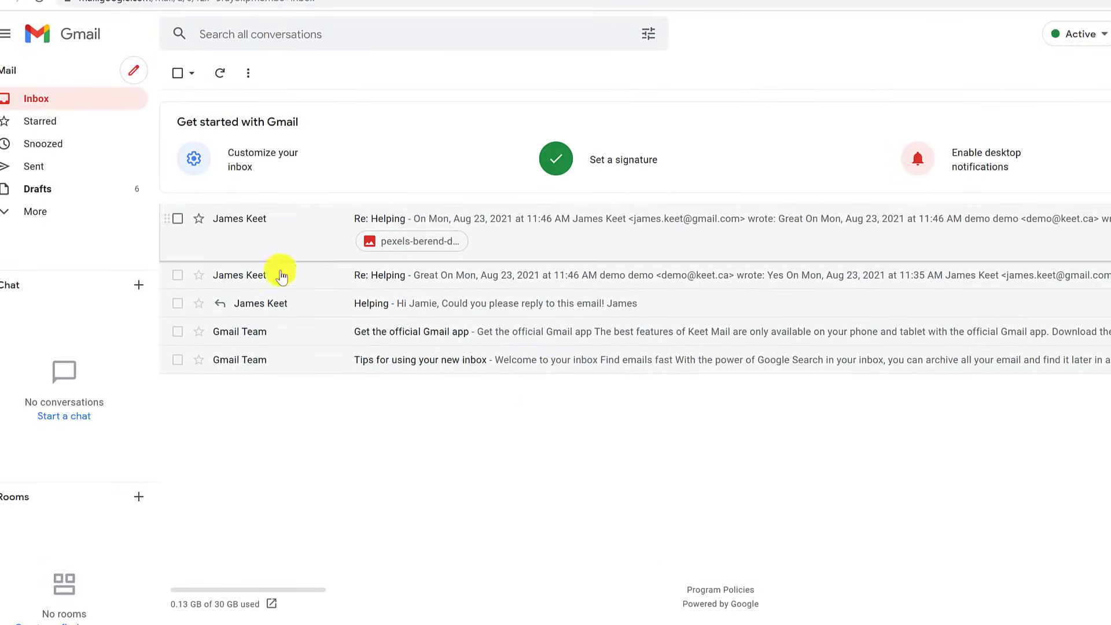
pyautogui.click(286, 223)
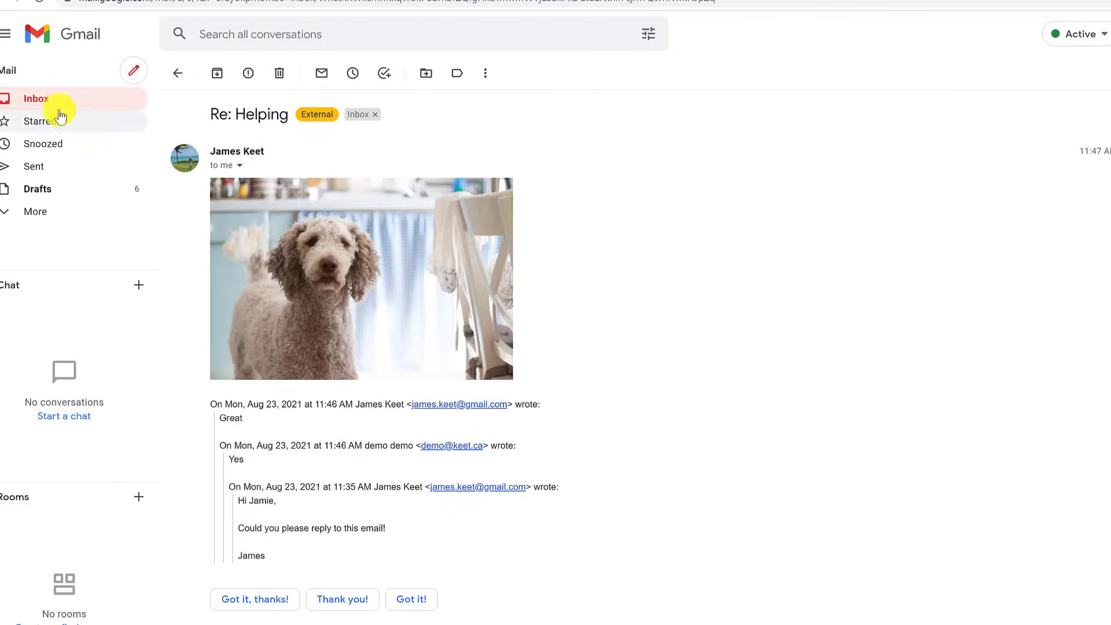
pyautogui.click(50, 101)
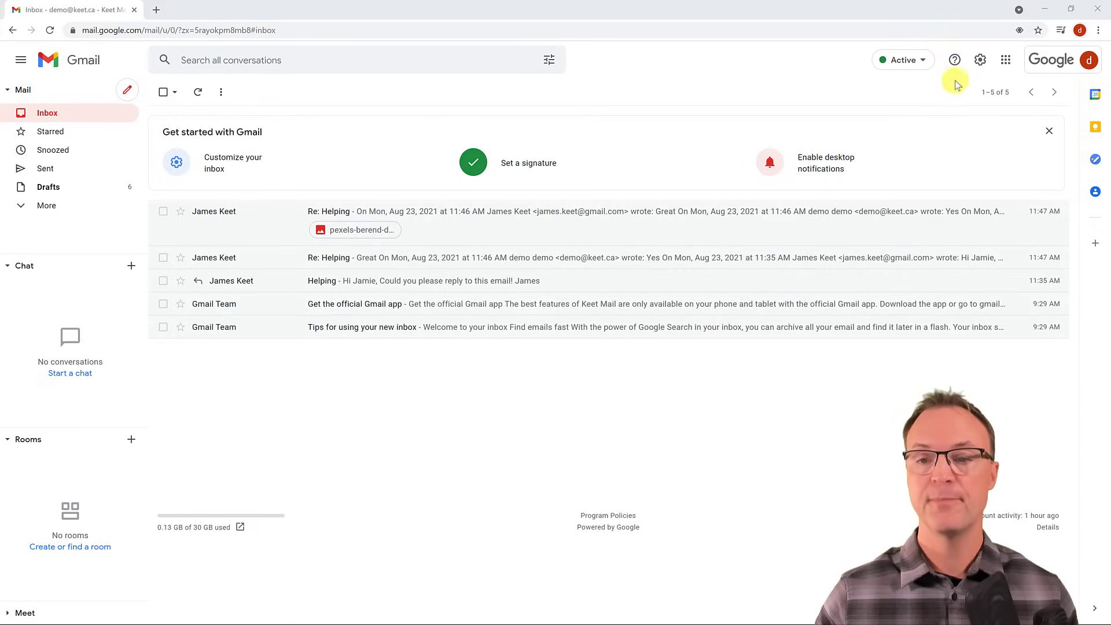
pyautogui.click(980, 66)
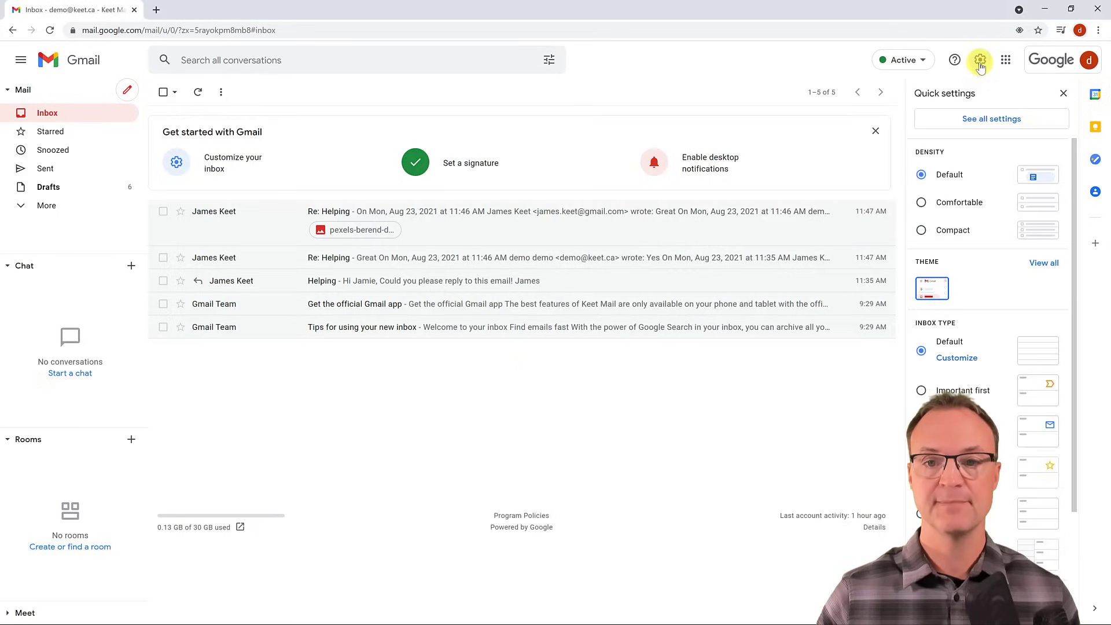
pyautogui.click(959, 121)
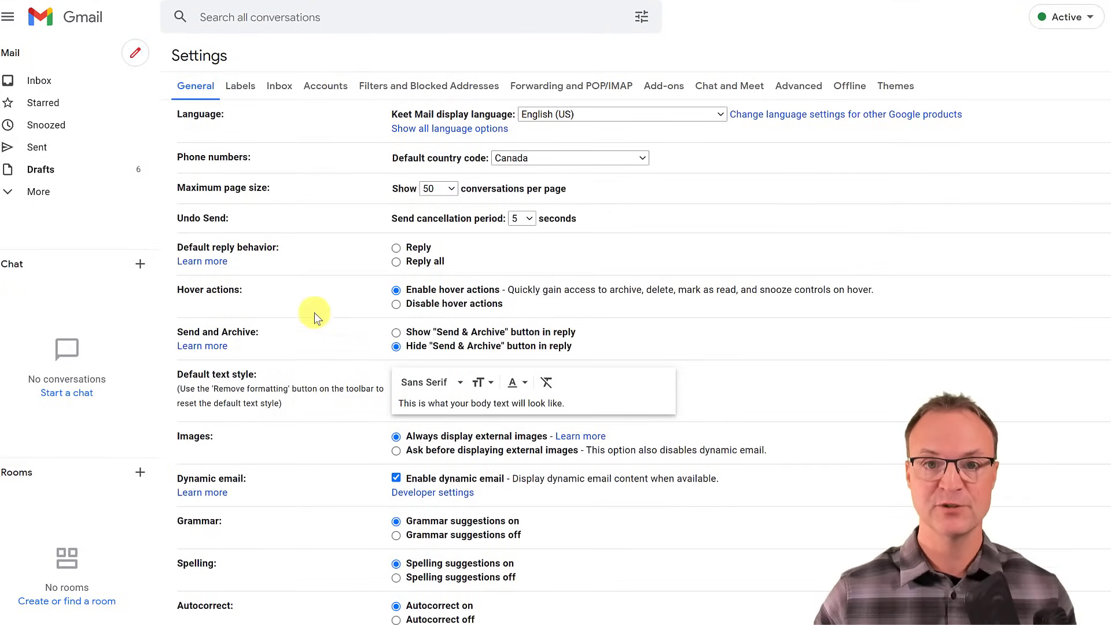
pyautogui.scroll(-7, 314, 313)
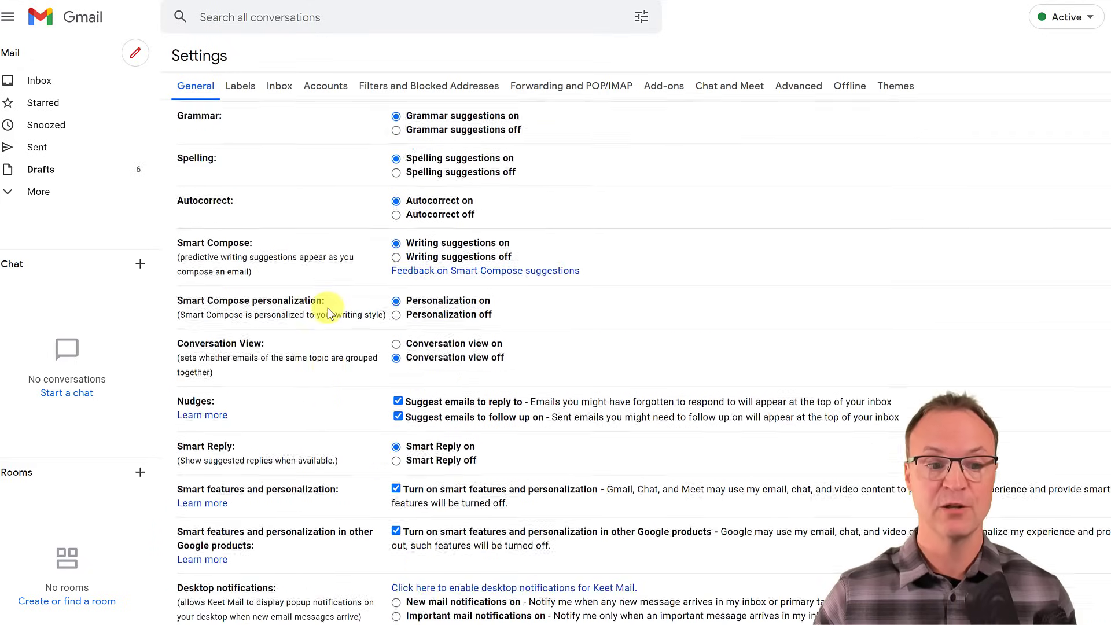
pyautogui.scroll(-15, 328, 313)
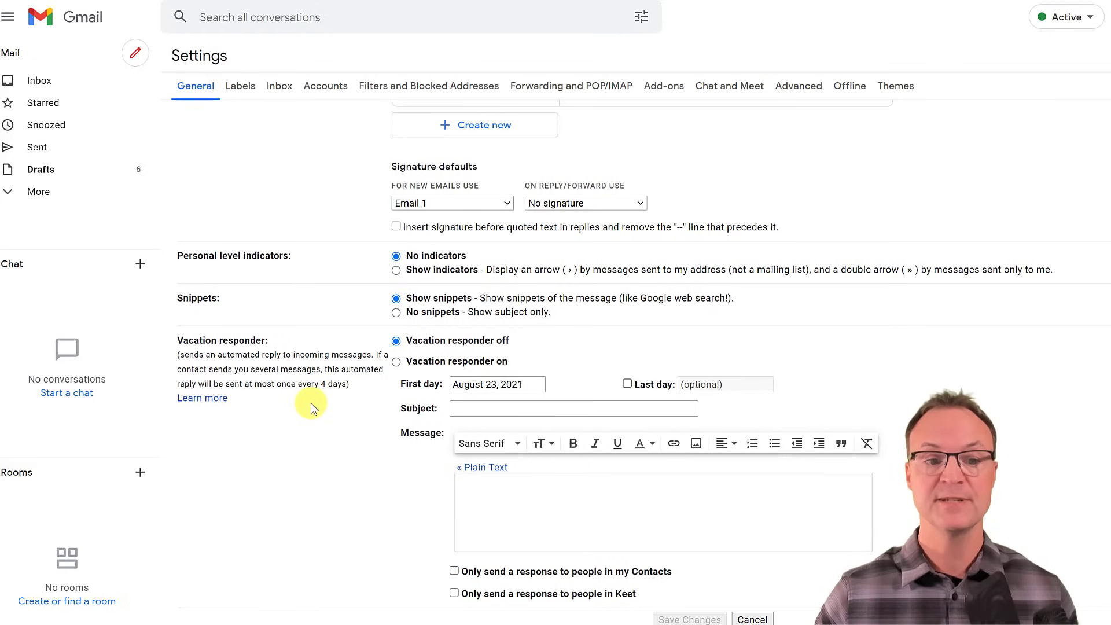
pyautogui.click(396, 362)
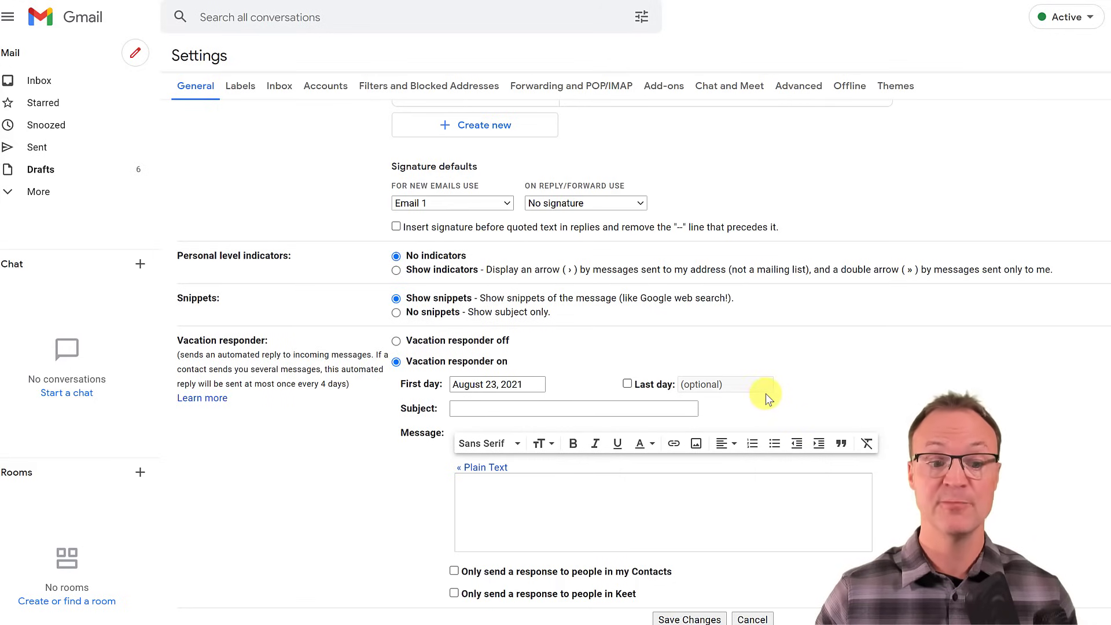
pyautogui.click(527, 409)
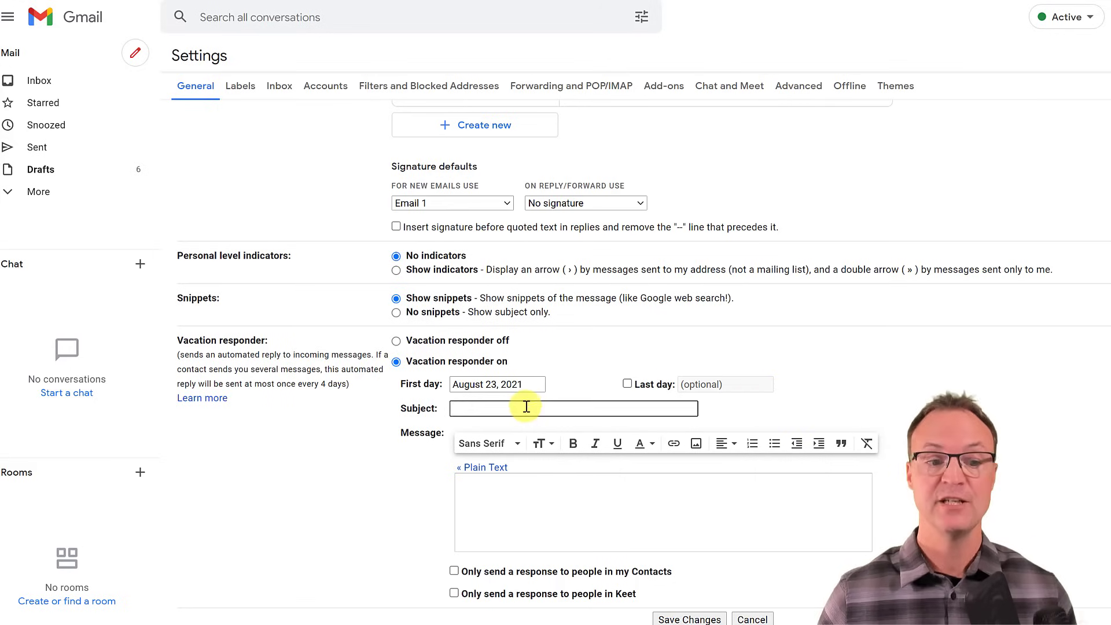
pyautogui.click(525, 507)
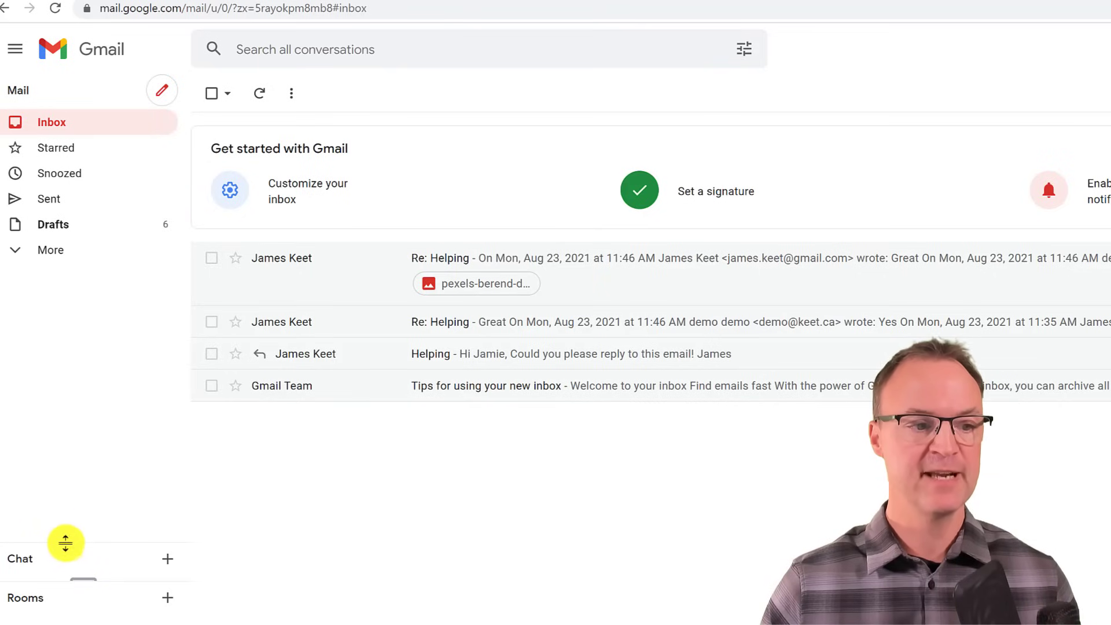
# Step: Enlarge the sidebar's mail section and expand it to show Important, Scheduled, All Mail, Spam, Trash
pyautogui.moveTo(74, 540); pyautogui.dragTo(85, 608)
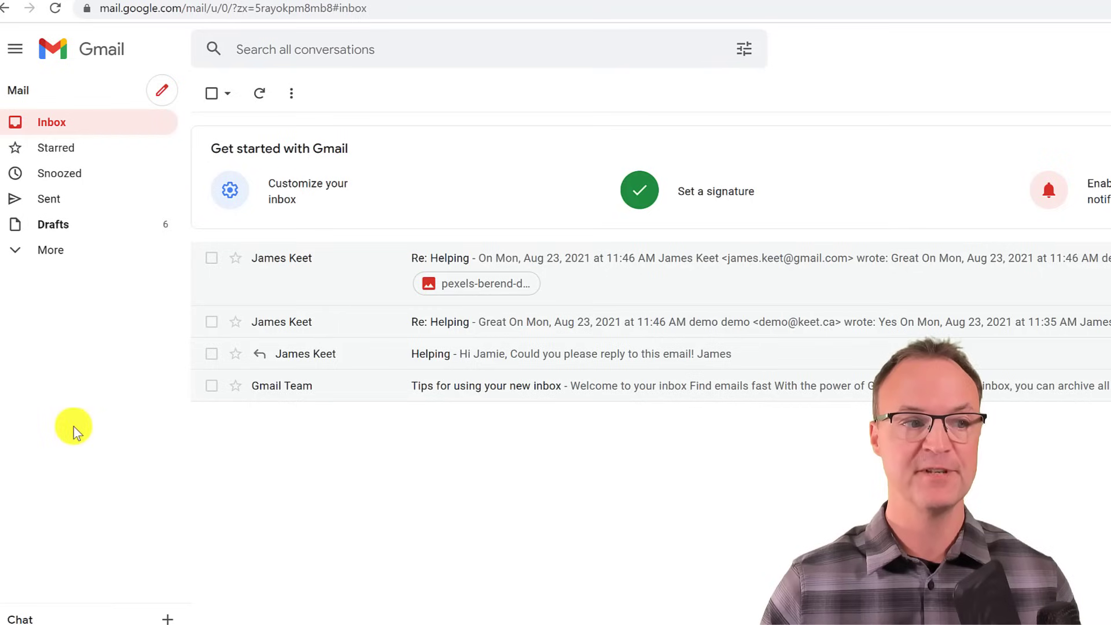
pyautogui.click(36, 254)
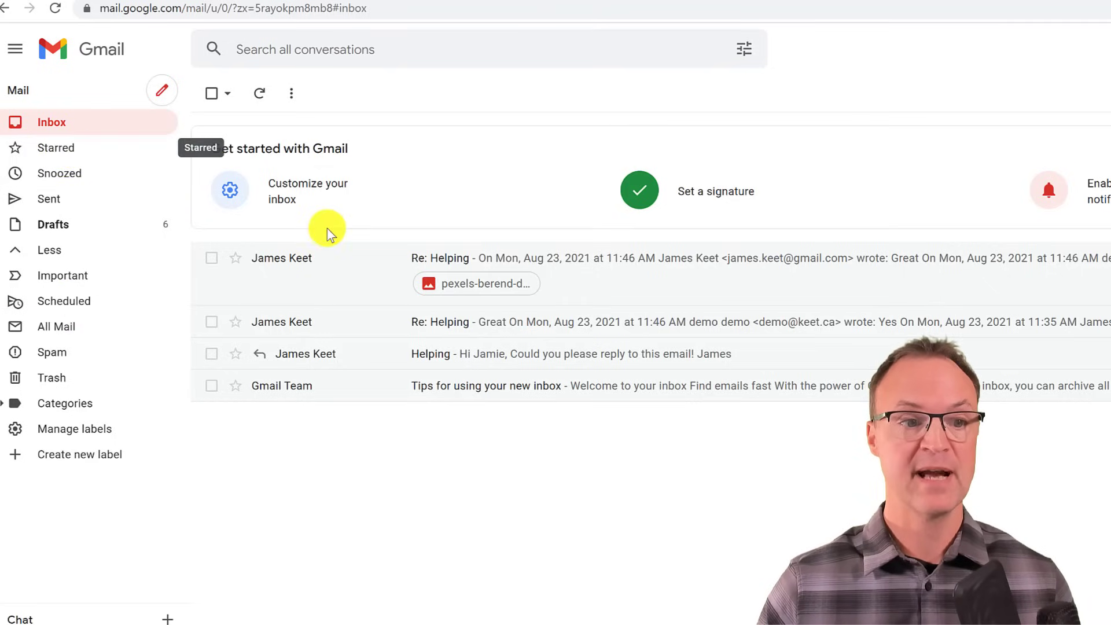
# Step: Star the first Re: Helping conversation, return to the inbox, and star the second one
pyautogui.click(357, 284)
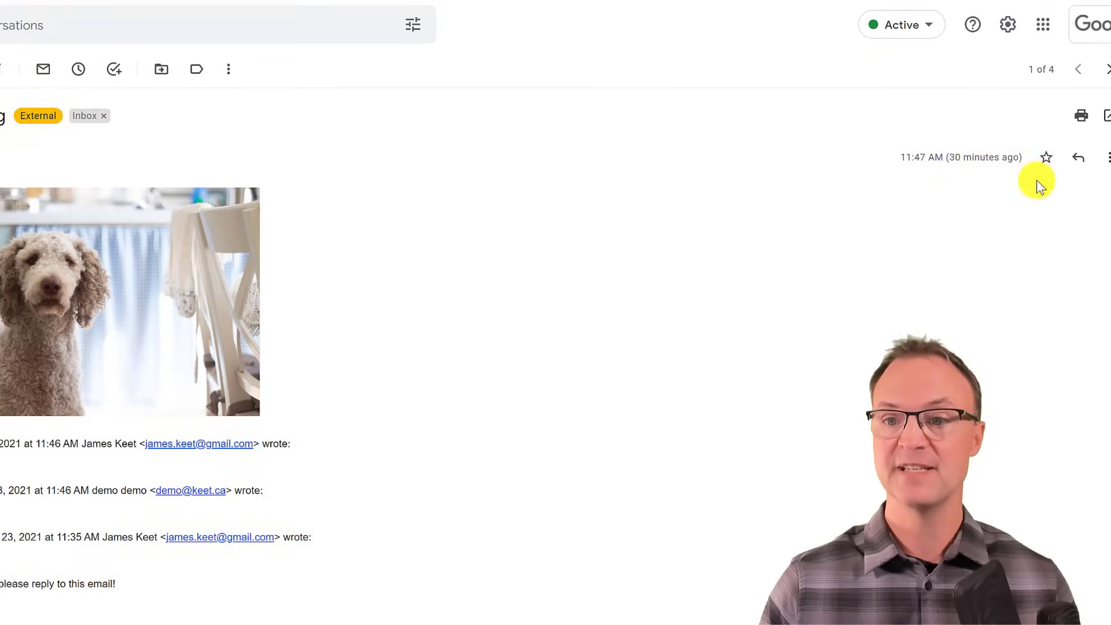
pyautogui.click(1049, 163)
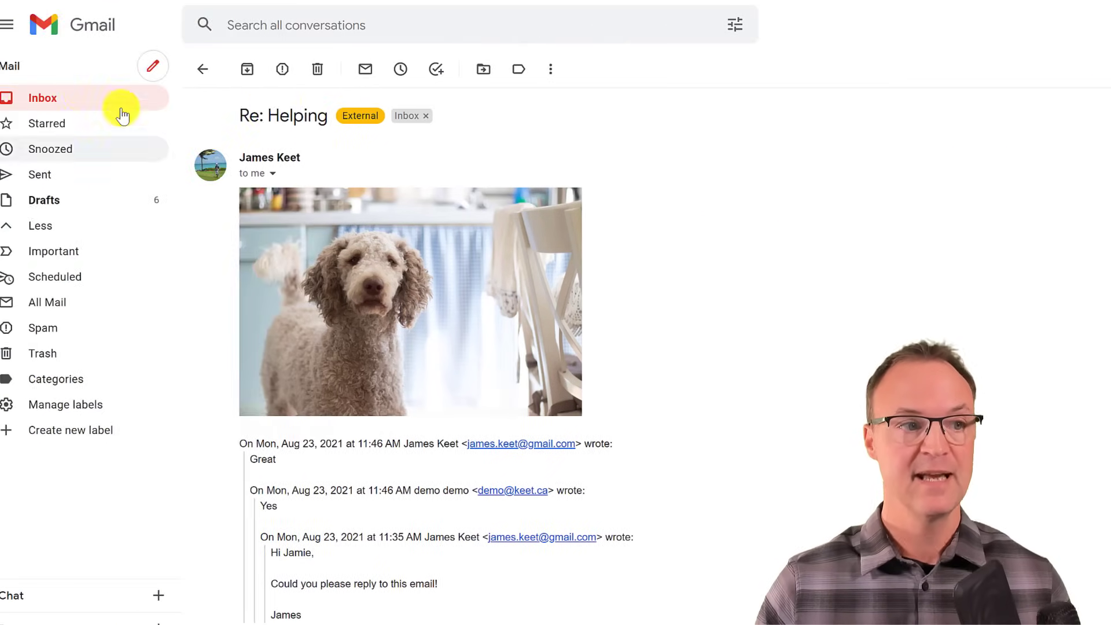
pyautogui.click(69, 95)
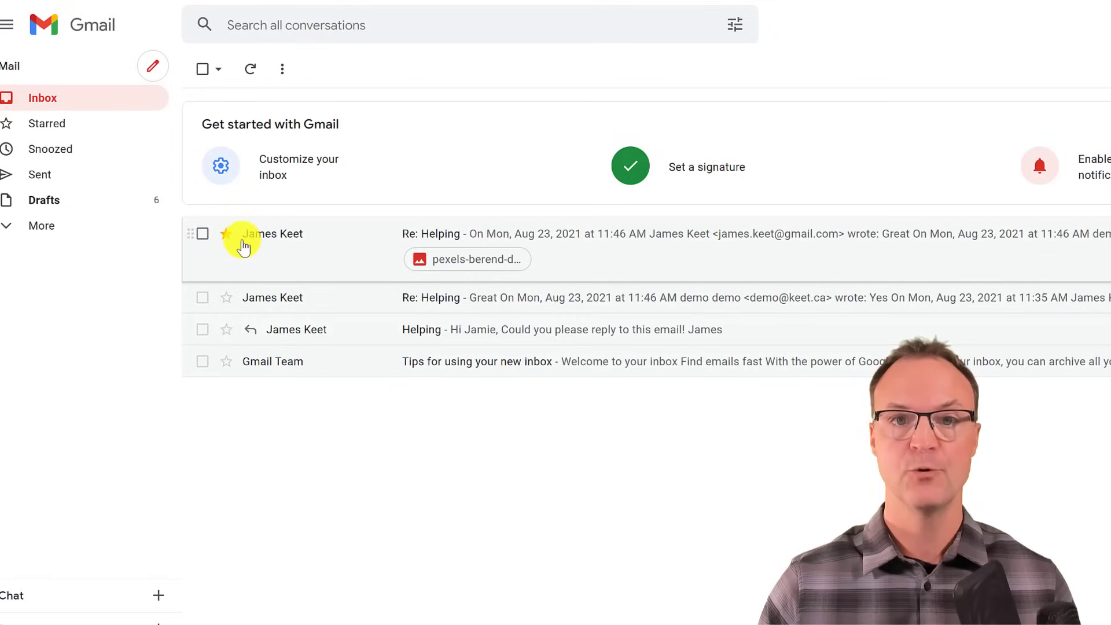
pyautogui.click(227, 298)
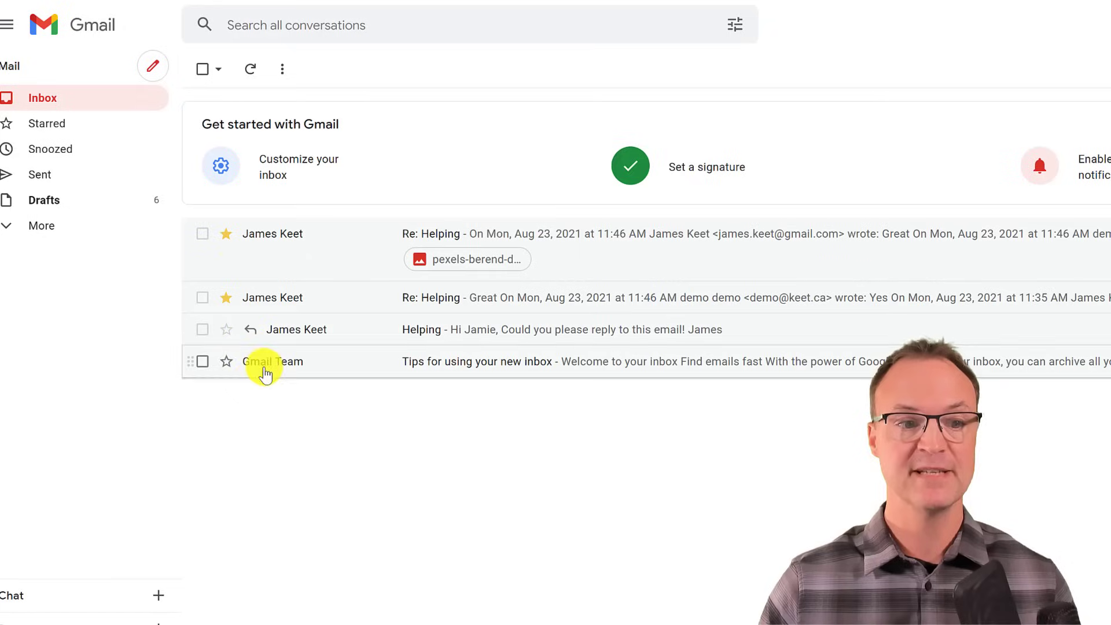
# Step: List the starred conversations, then open the full Settings page
pyautogui.click(50, 124)
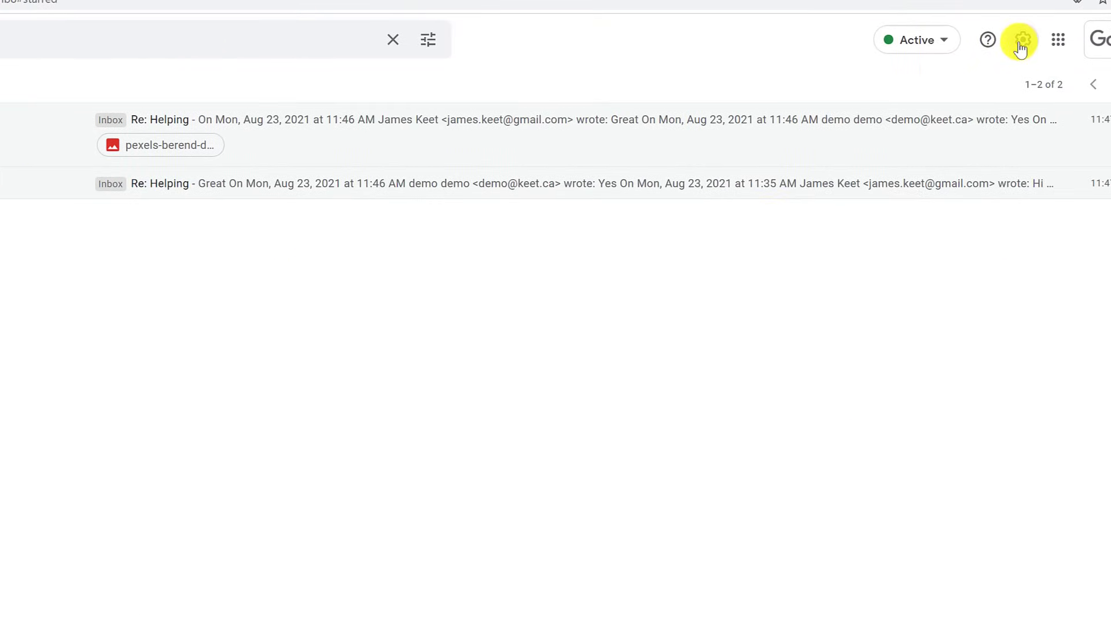
pyautogui.click(1020, 42)
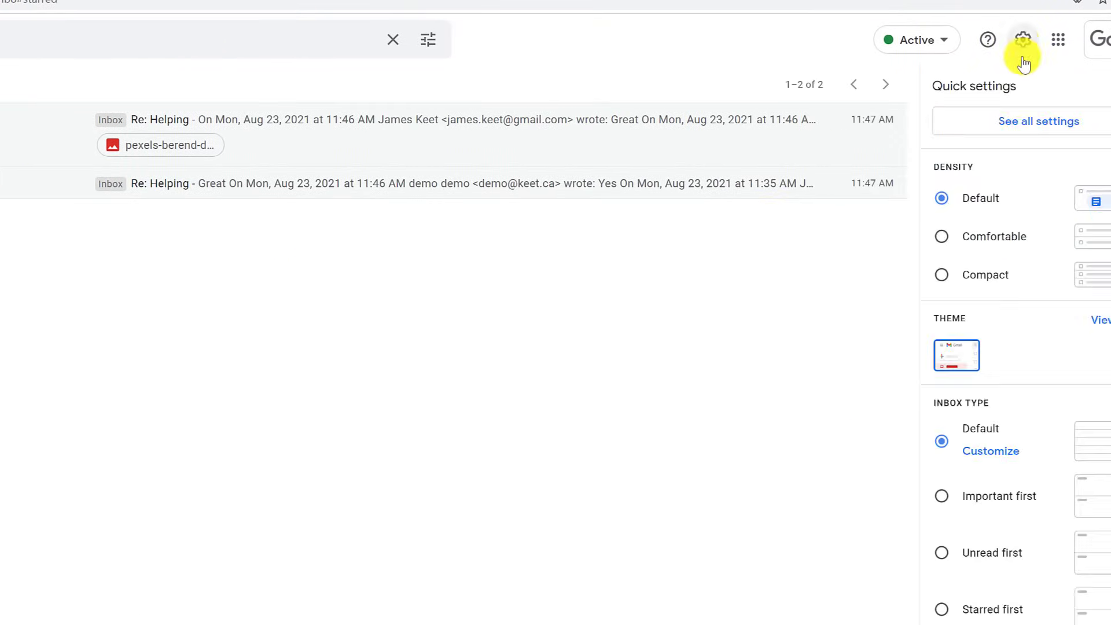
pyautogui.click(1022, 119)
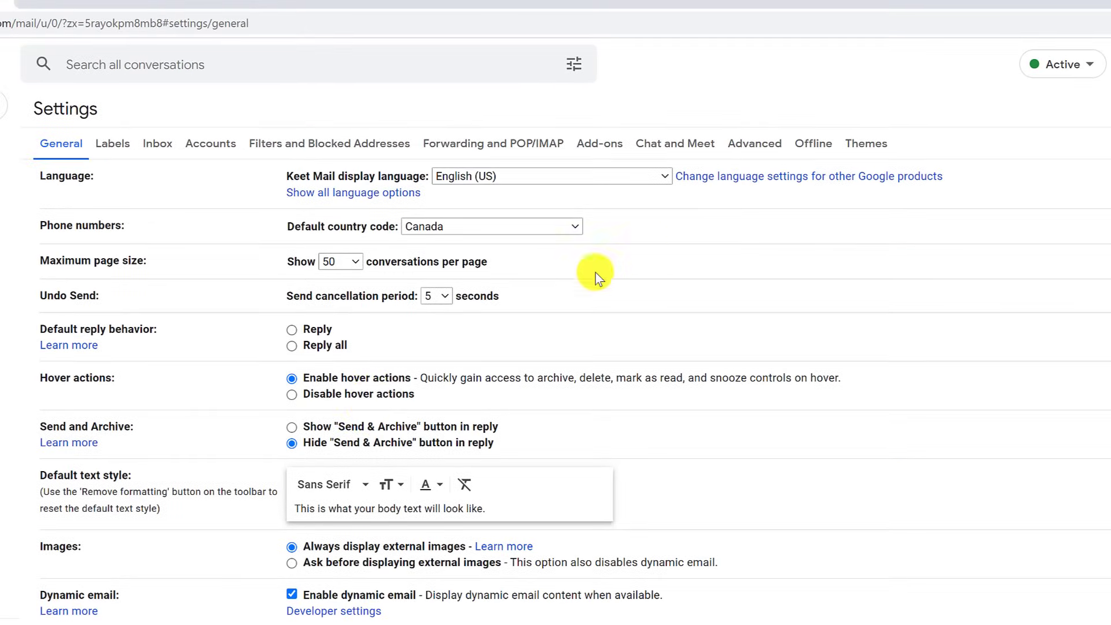
pyautogui.scroll(-12, 183, 434)
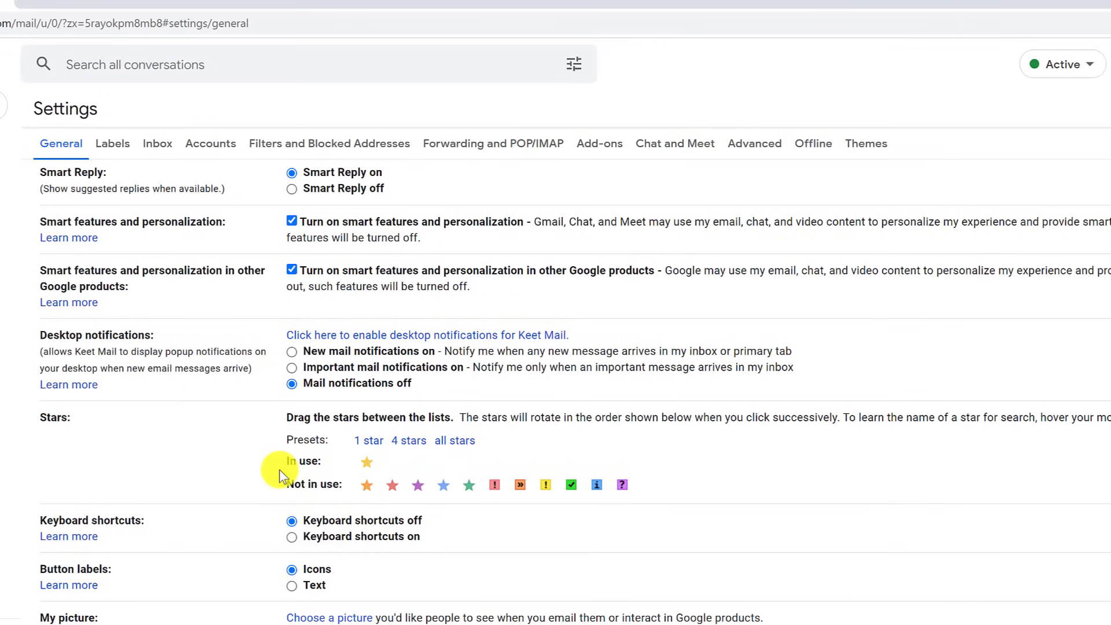
# Step: Add the purple star and red bang to the stars in use, keeping the unsaved changes
pyautogui.moveTo(419, 485); pyautogui.dragTo(391, 461)
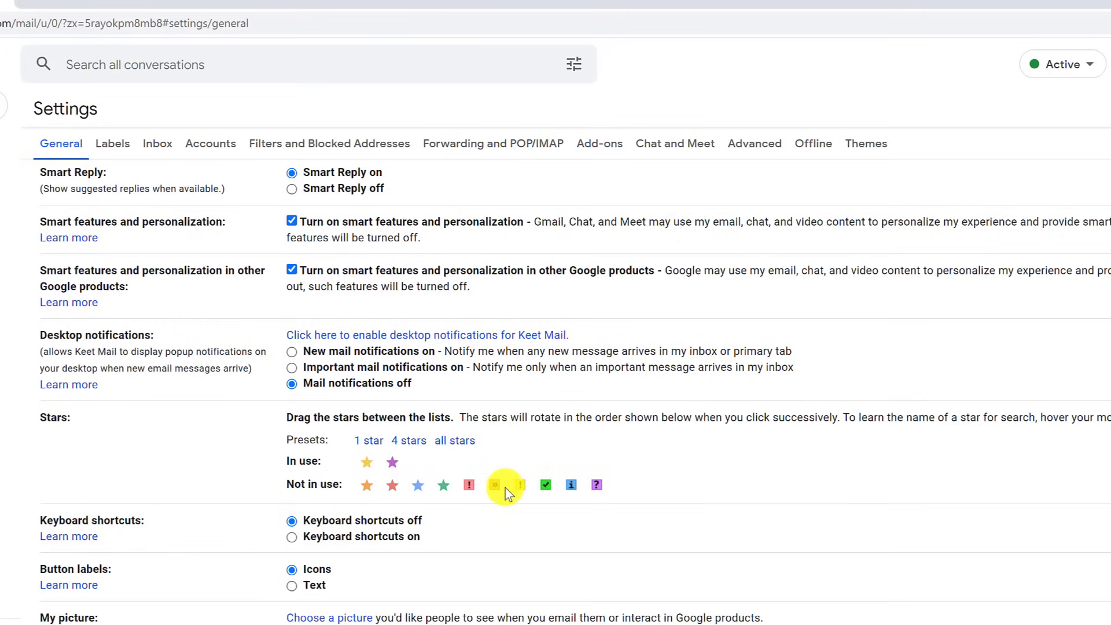
pyautogui.moveTo(468, 484)
pyautogui.mouseDown()
pyautogui.moveTo(422, 467)
pyautogui.moveTo(417, 480)
pyautogui.moveTo(345, 470)
pyautogui.mouseUp()
pyautogui.scroll(-4, 345, 470)
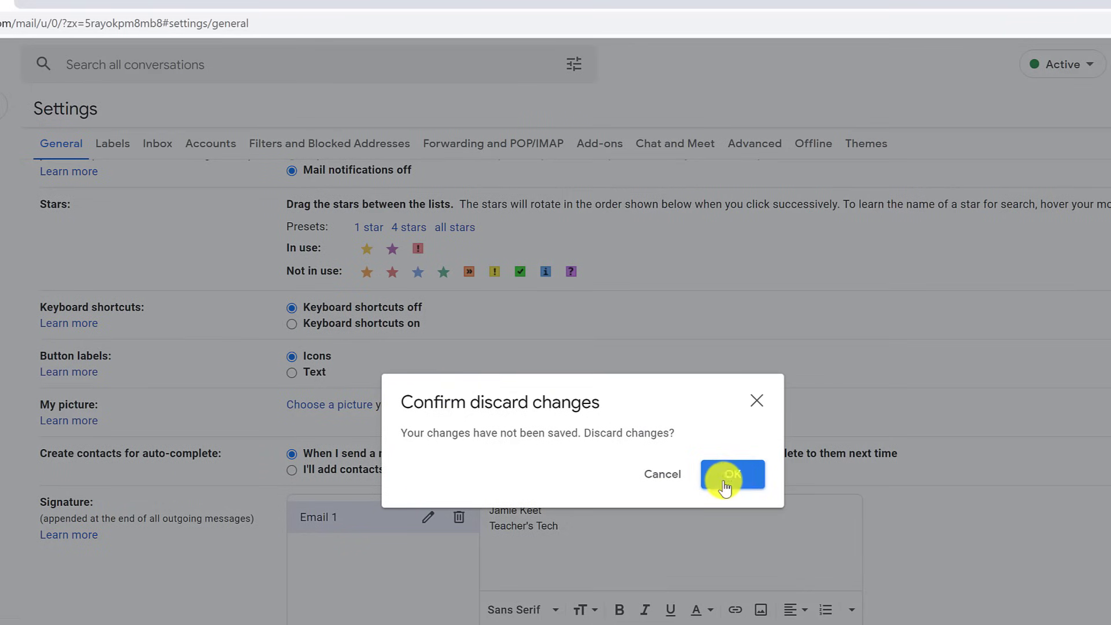
pyautogui.click(661, 475)
pyautogui.scroll(-8, 322, 570)
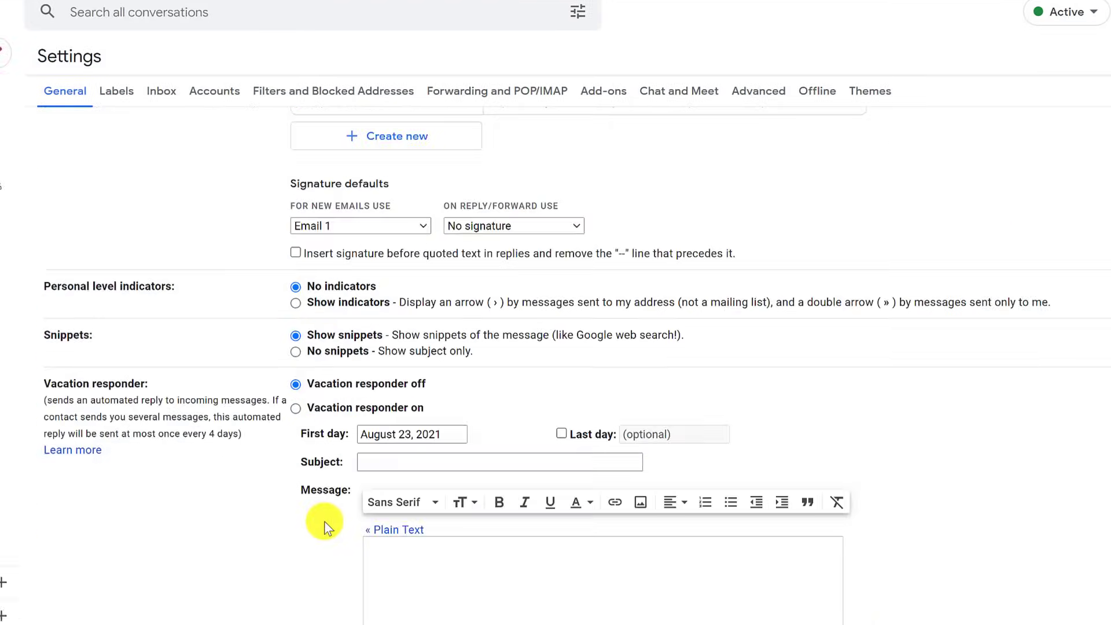
# Step: Save the star settings and change the star markers on both Re: Helping conversations
pyautogui.click(642, 592)
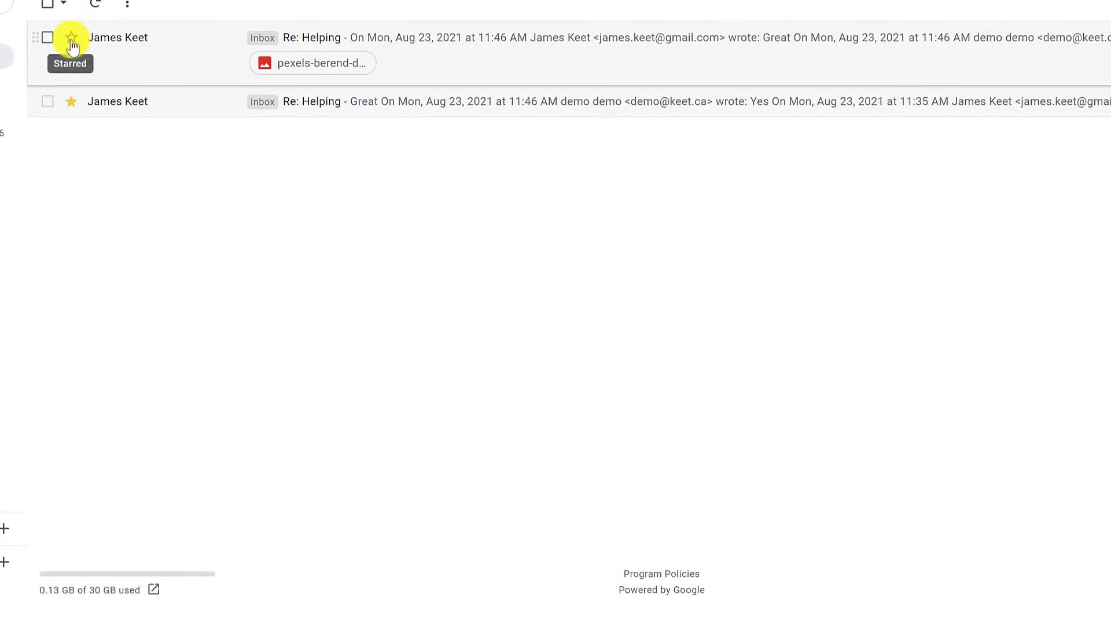
pyautogui.click(258, 41)
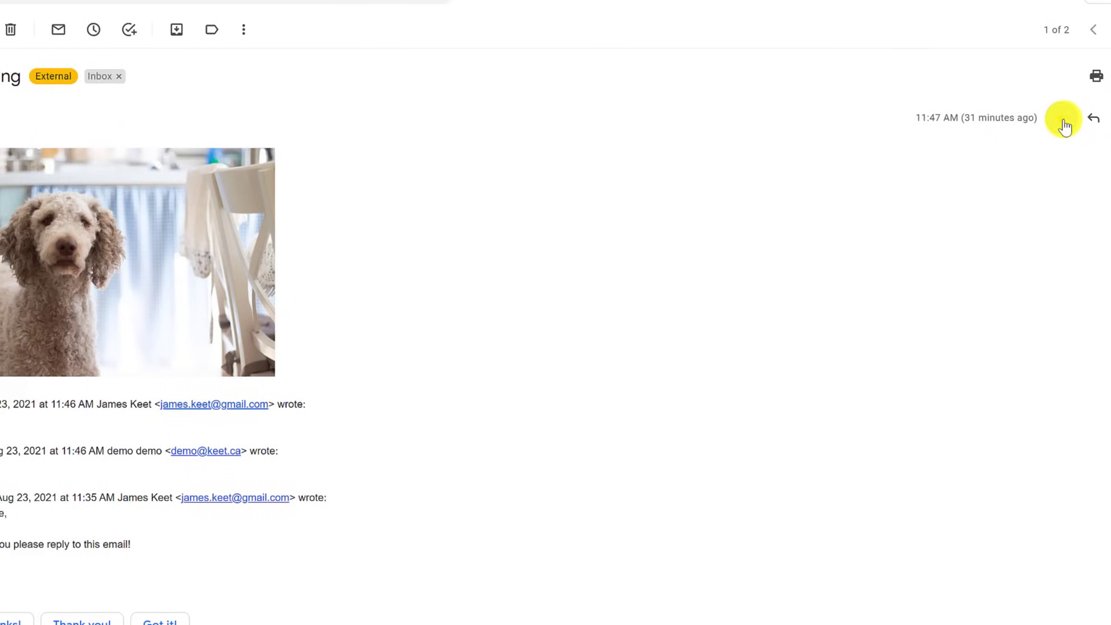
pyautogui.click(1063, 121)
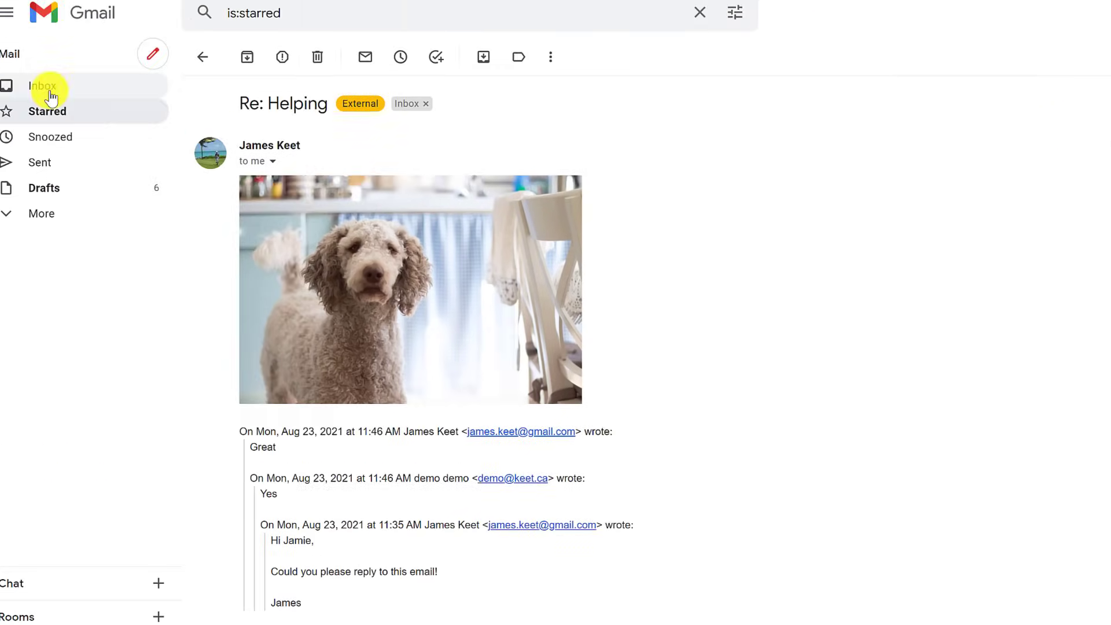
pyautogui.press('g')
pyautogui.press('i')
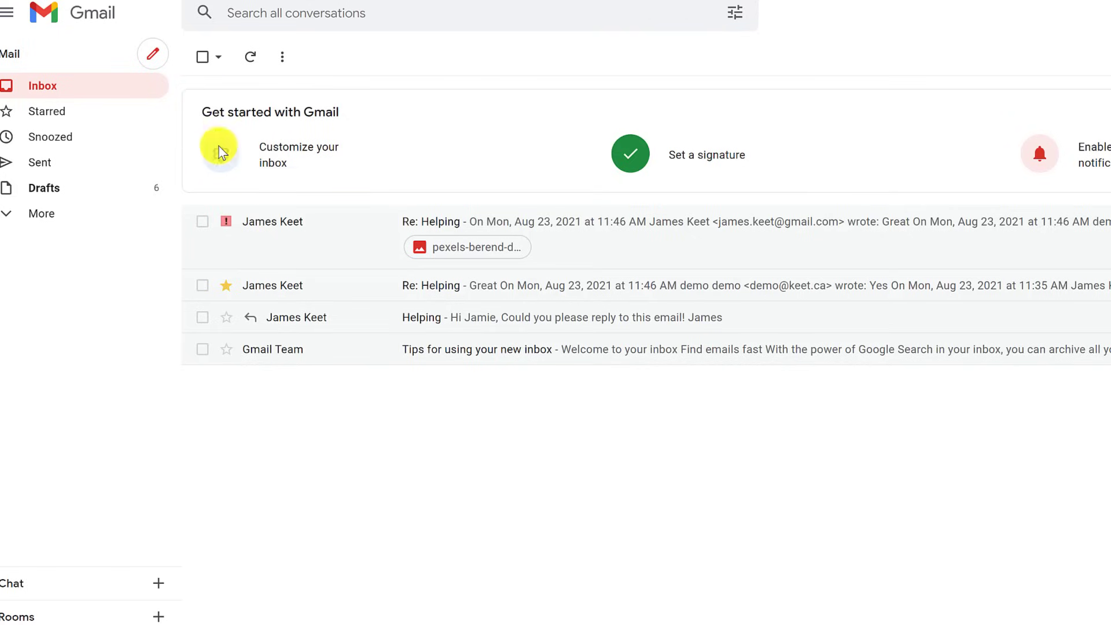
pyautogui.click(226, 285)
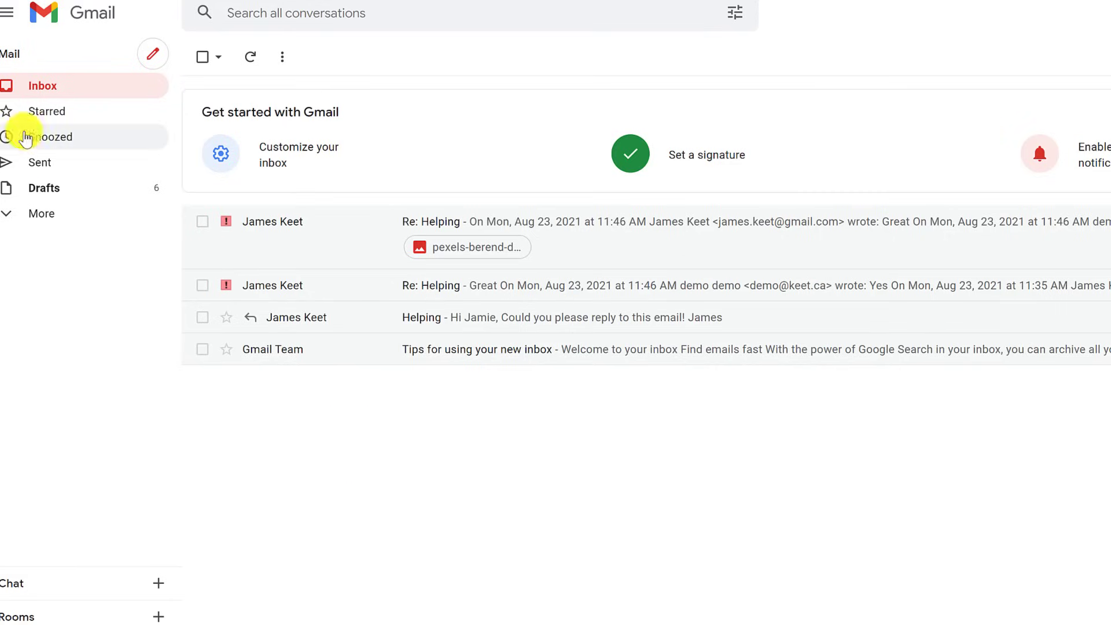
# Step: In the Starred list, unstar and re-star the second conversation, then expand all folders
pyautogui.click(57, 123)
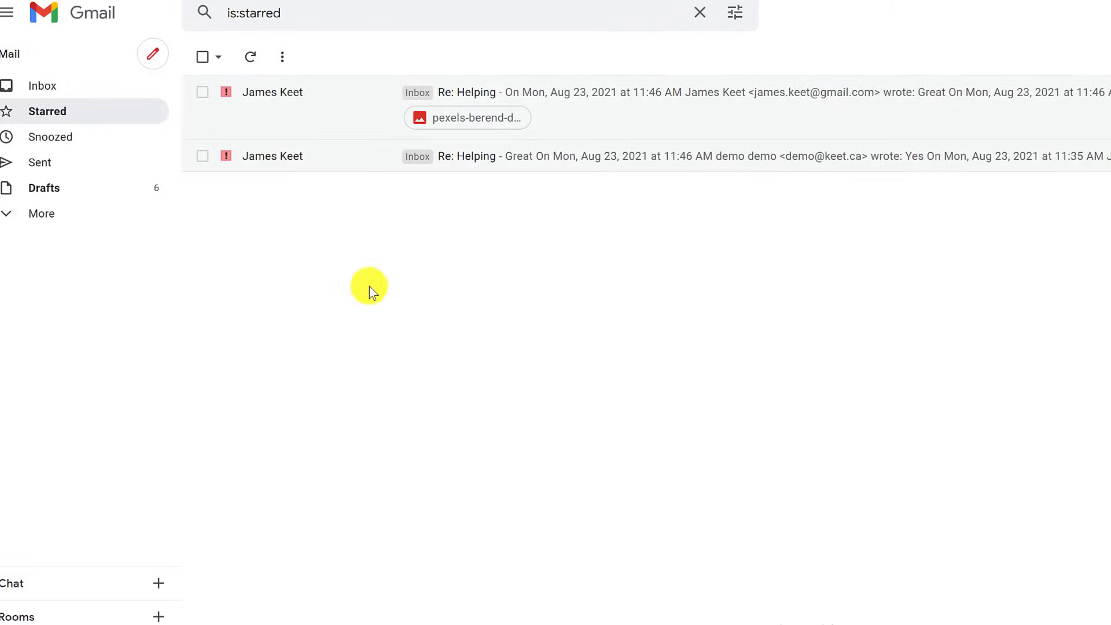
pyautogui.click(228, 158)
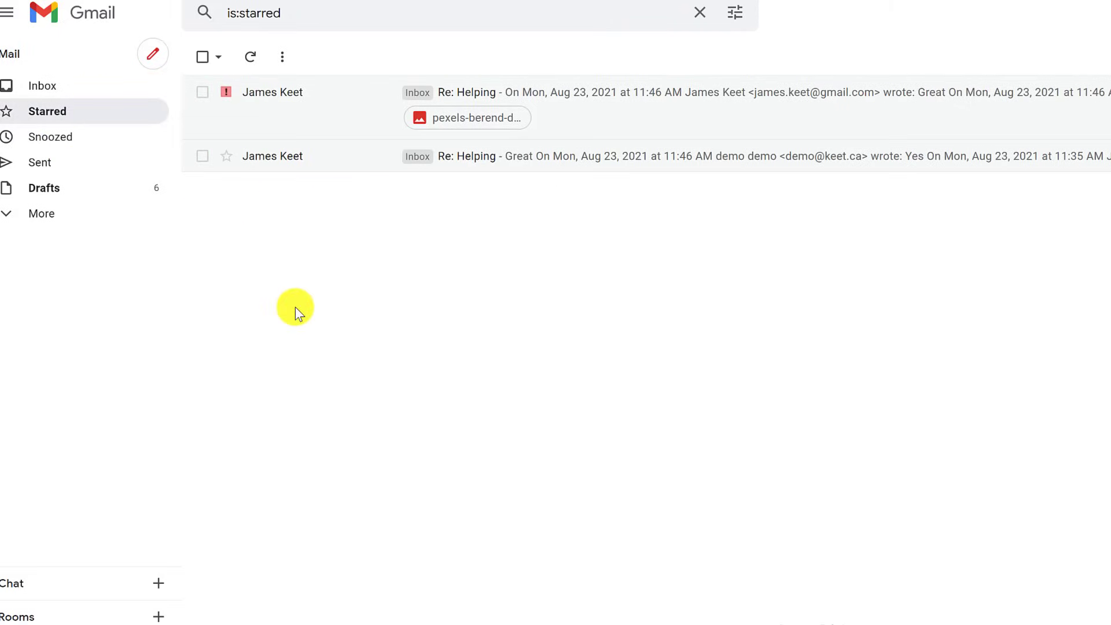
pyautogui.click(227, 157)
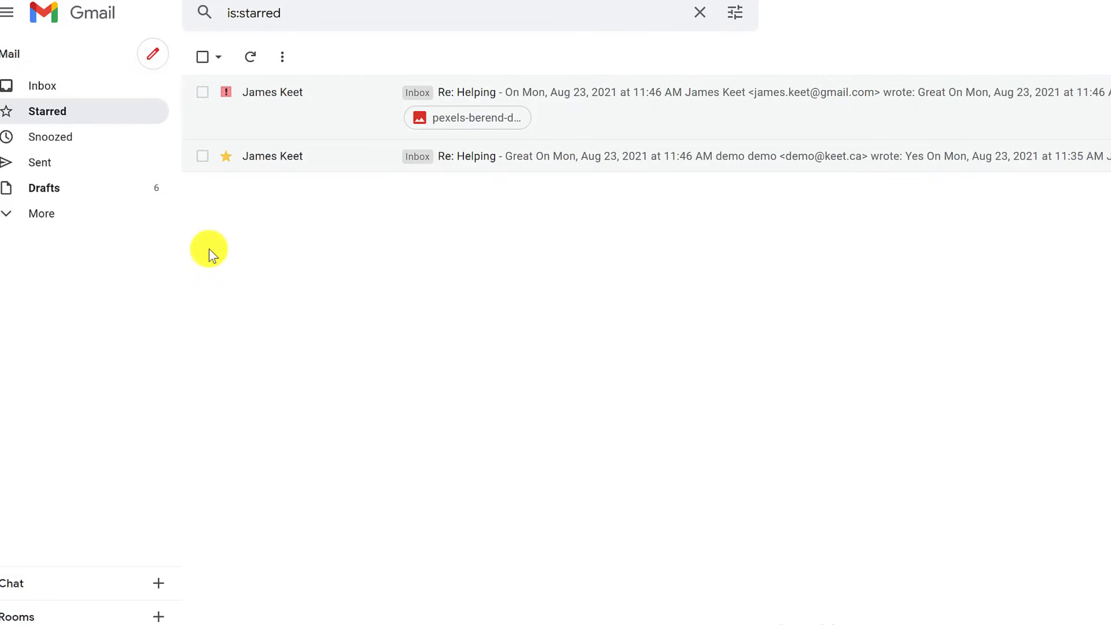
pyautogui.click(26, 212)
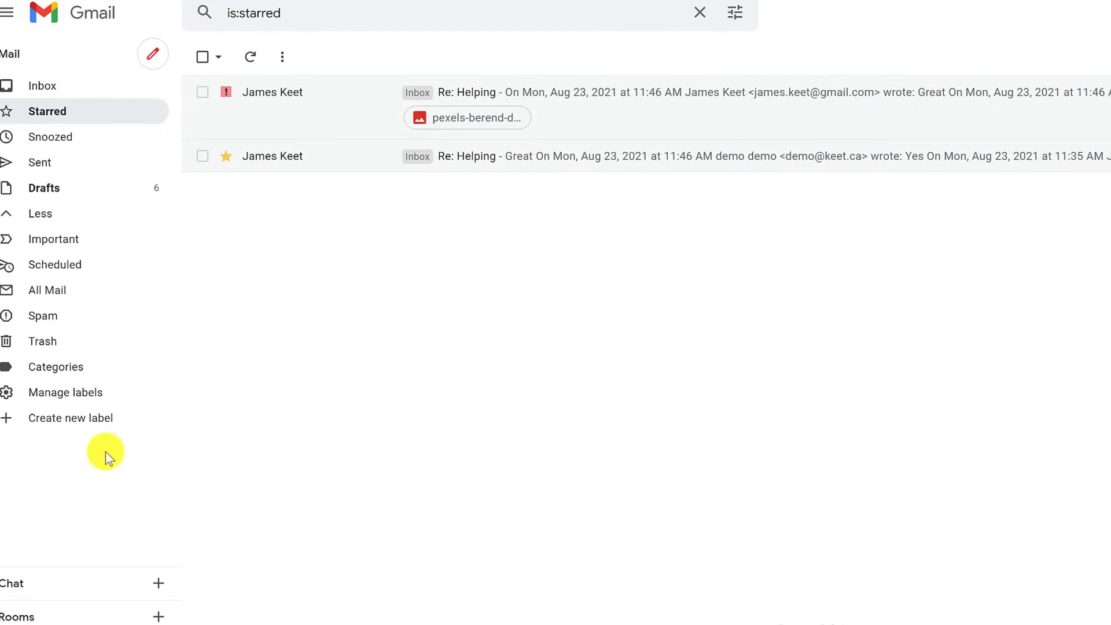
# Step: Create a label named Demo and colour it blue
pyautogui.click(63, 425)
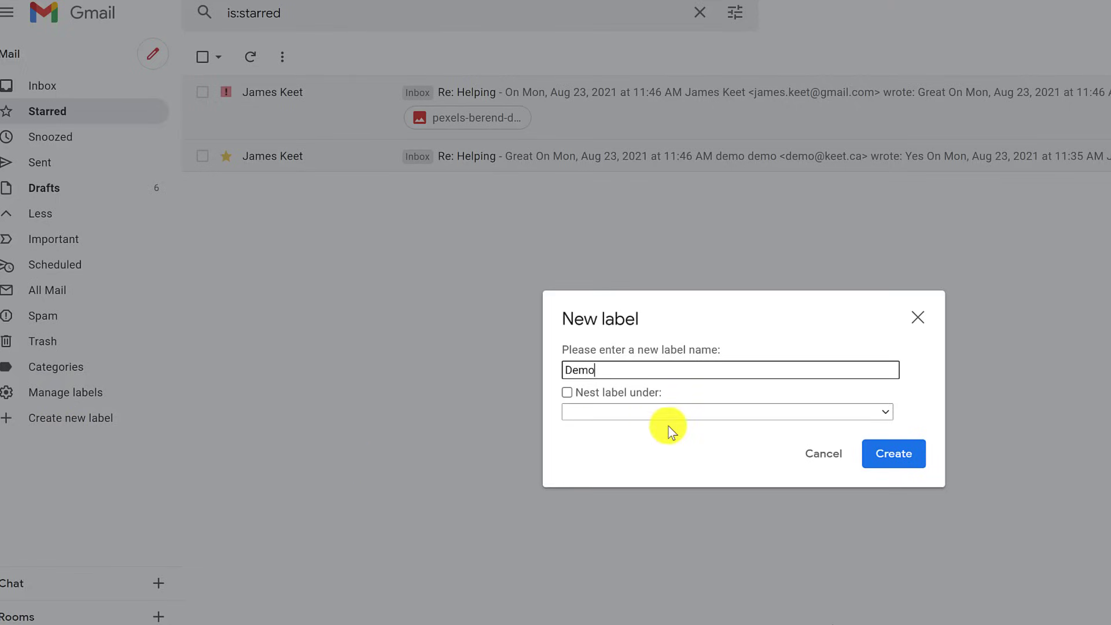
pyautogui.click(897, 457)
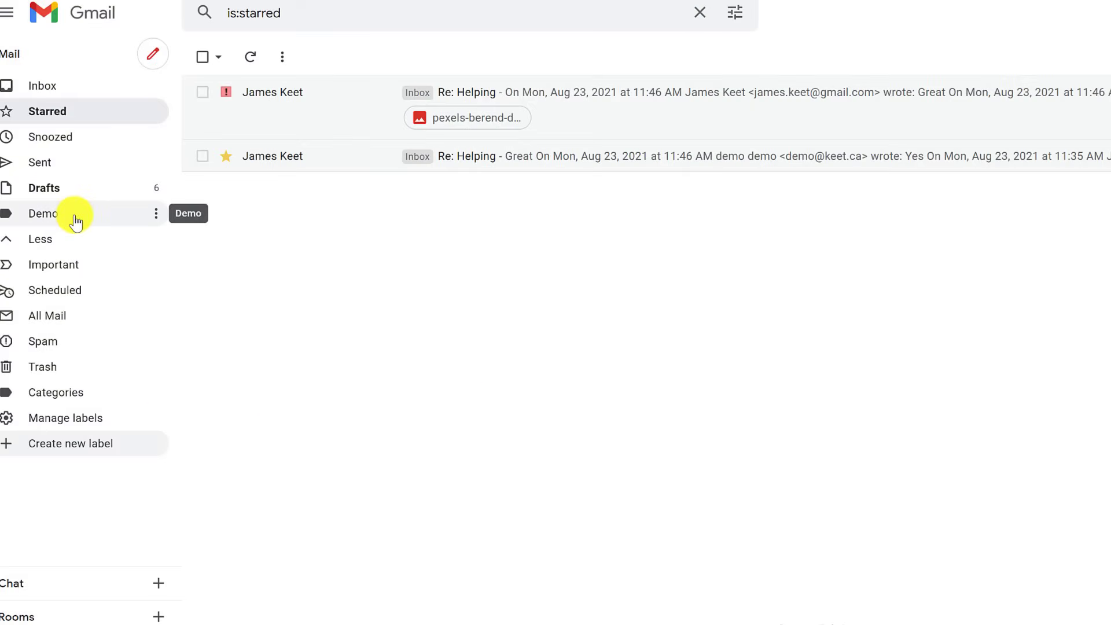
pyautogui.click(156, 217)
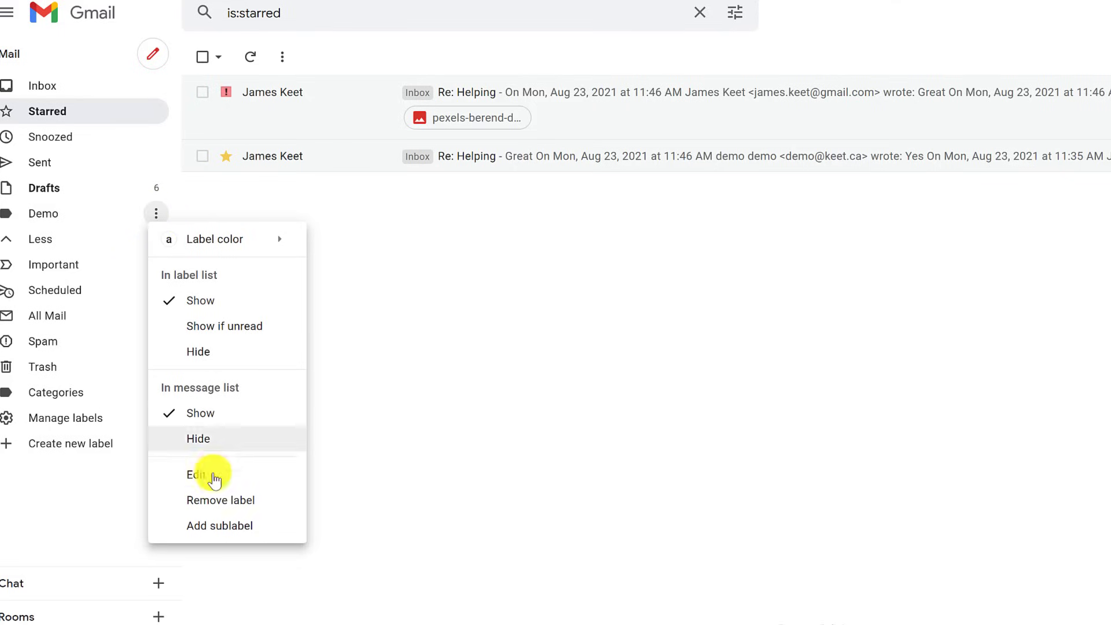
pyautogui.moveTo(253, 241)
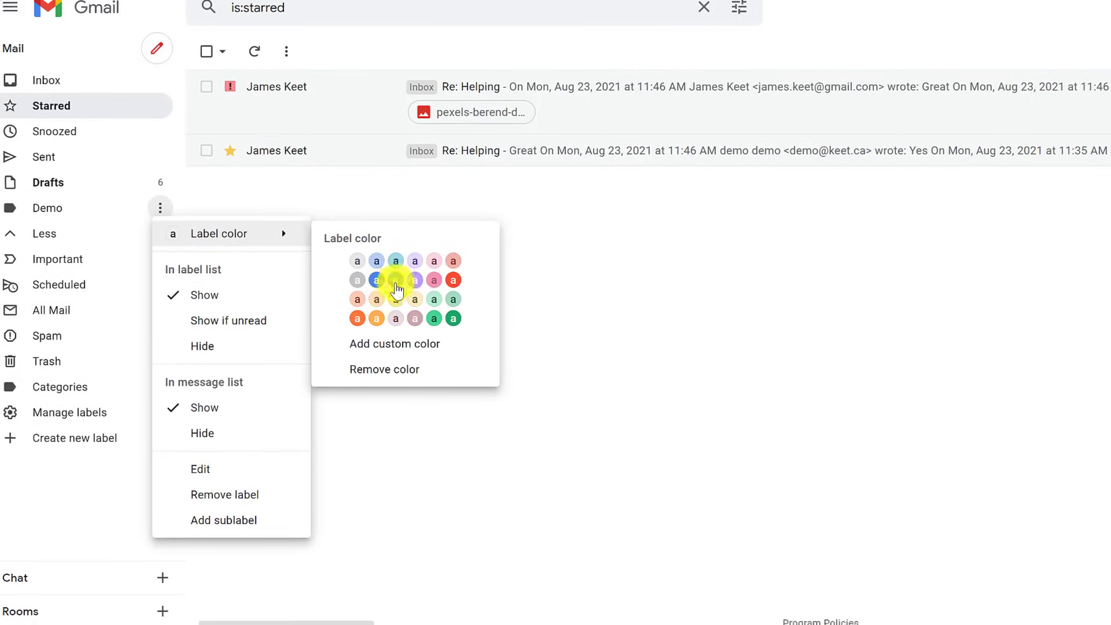
pyautogui.click(373, 285)
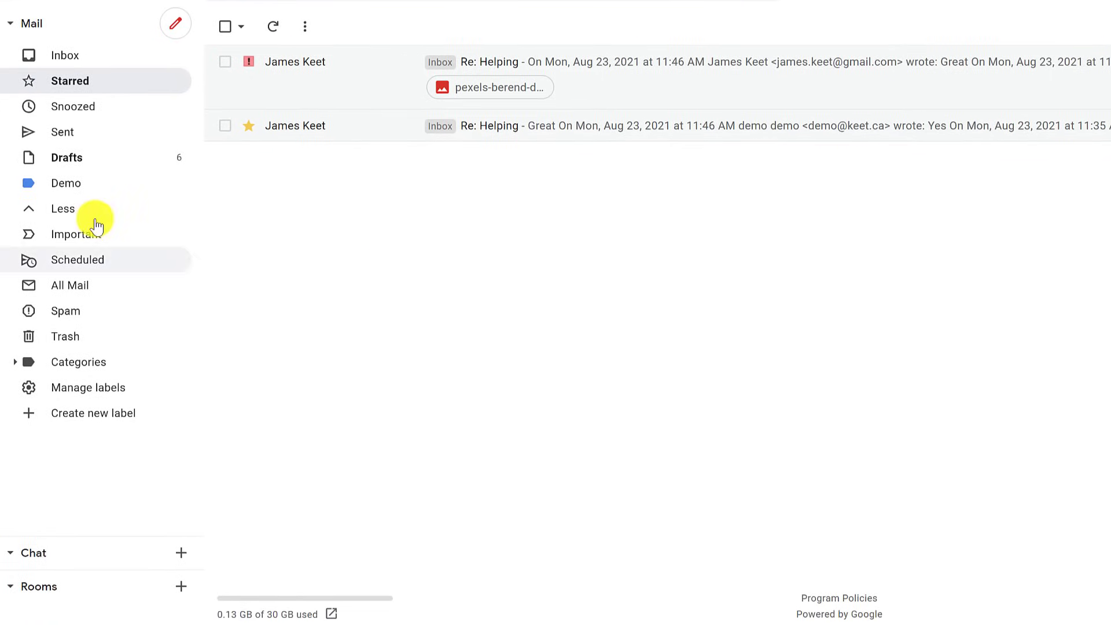
# Step: Create a Demo 2 label, colour it green, and return to the Inbox
pyautogui.click(107, 416)
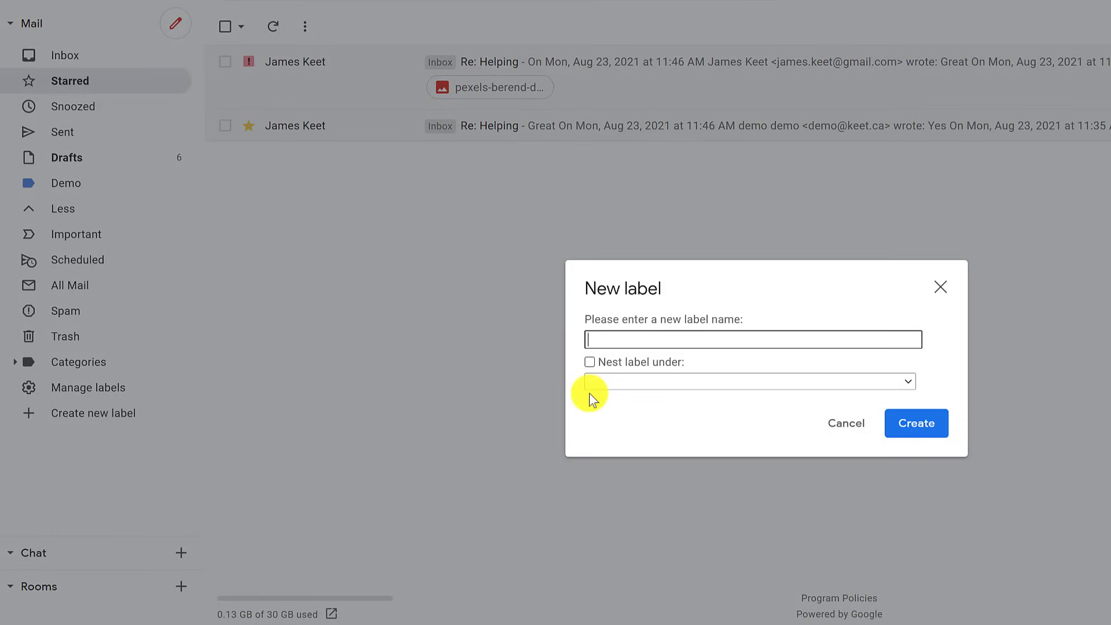
pyautogui.write('Demo 2')
pyautogui.click(917, 423)
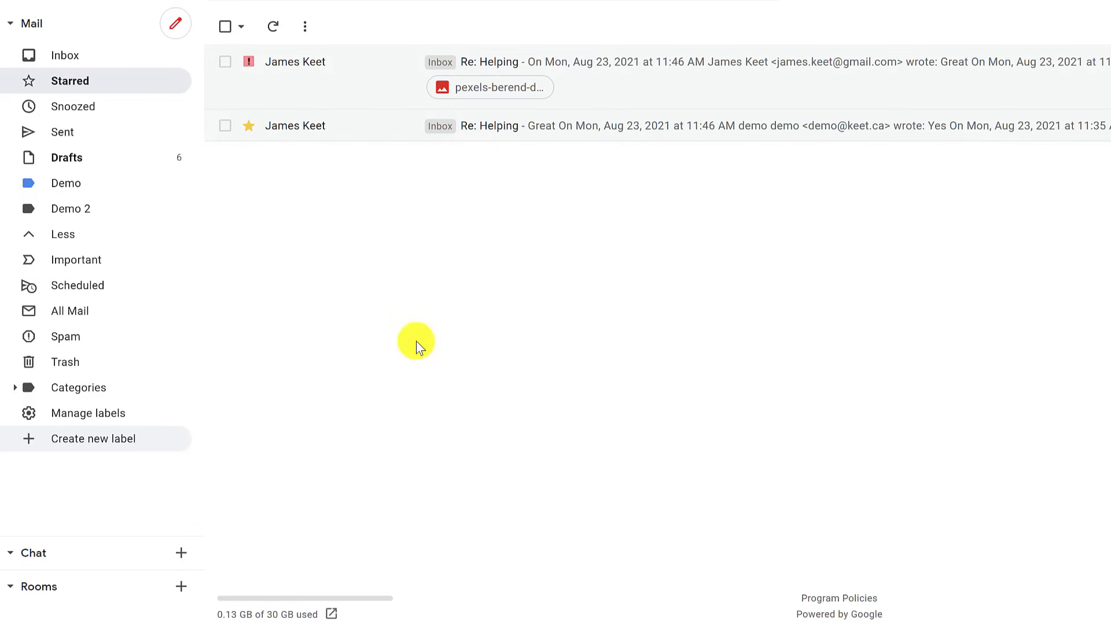
pyautogui.click(179, 208)
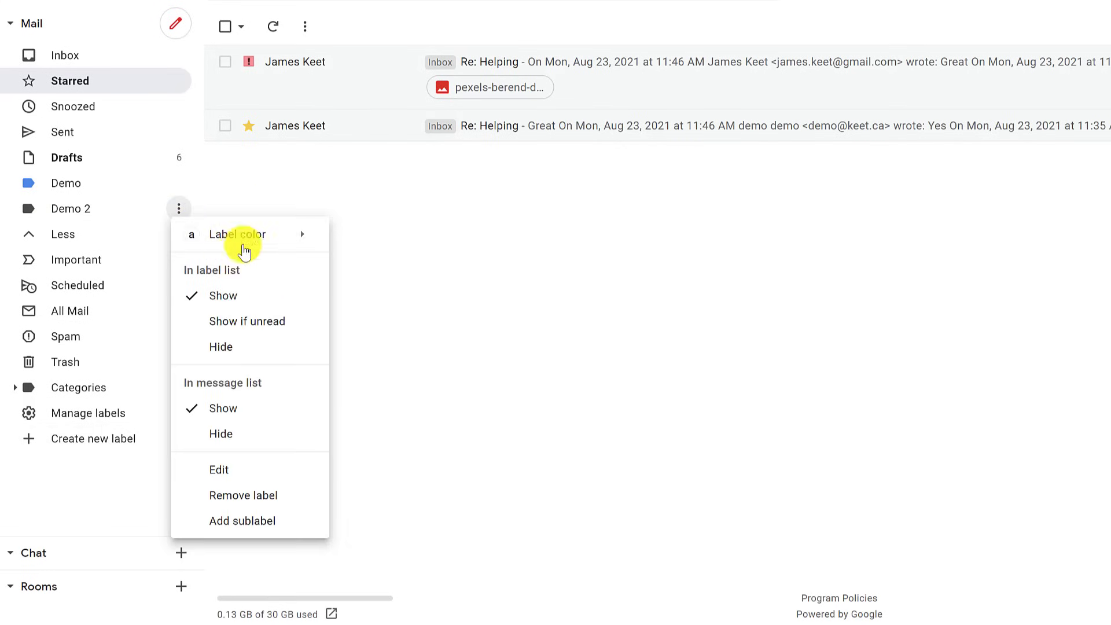
pyautogui.moveTo(246, 243)
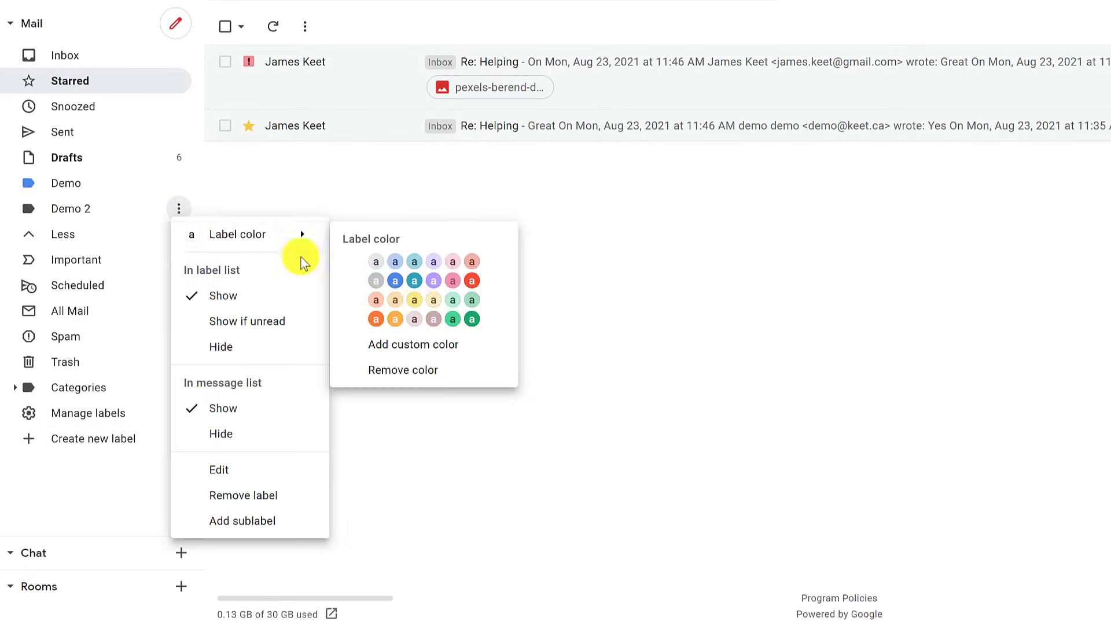
pyautogui.click(473, 317)
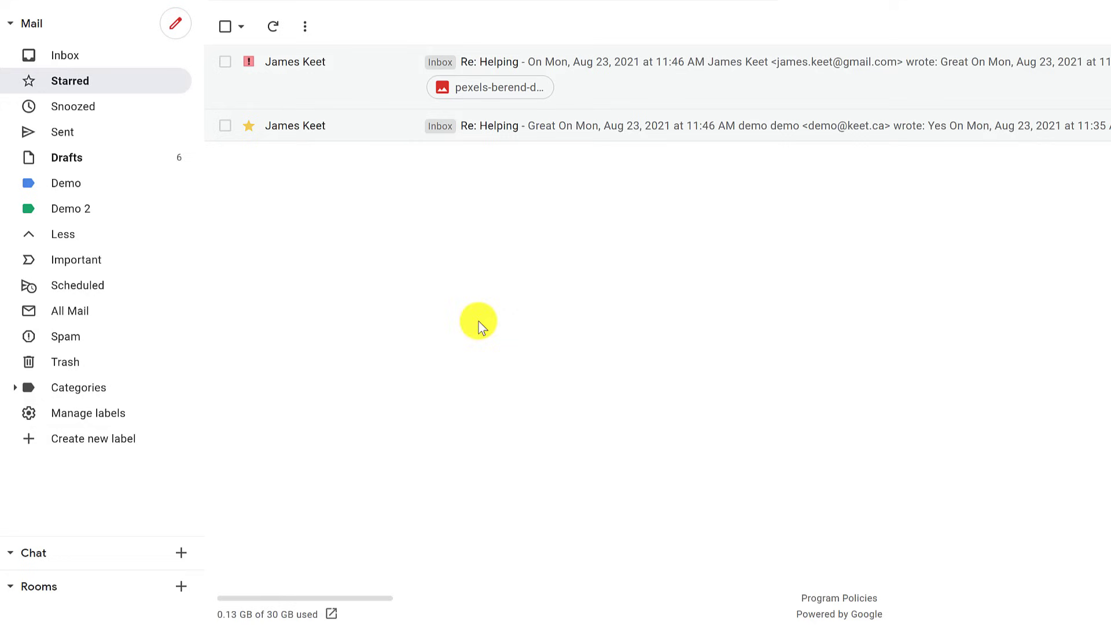
pyautogui.click(76, 58)
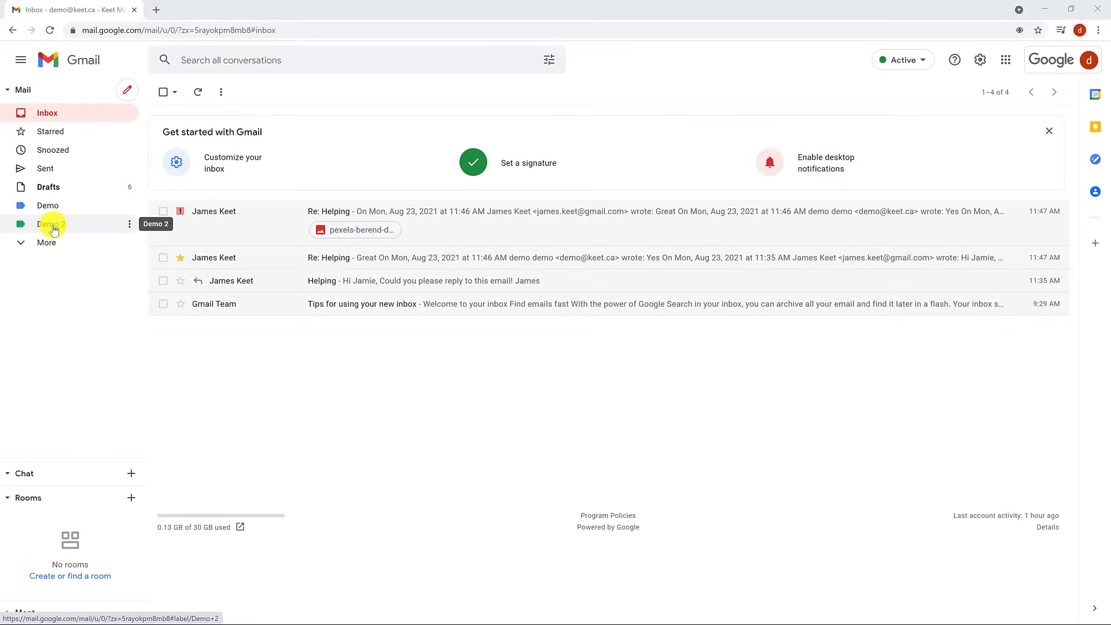
# Step: Apply the Demo label to the first Re: Helping email and list Demo's conversations
pyautogui.click(220, 227)
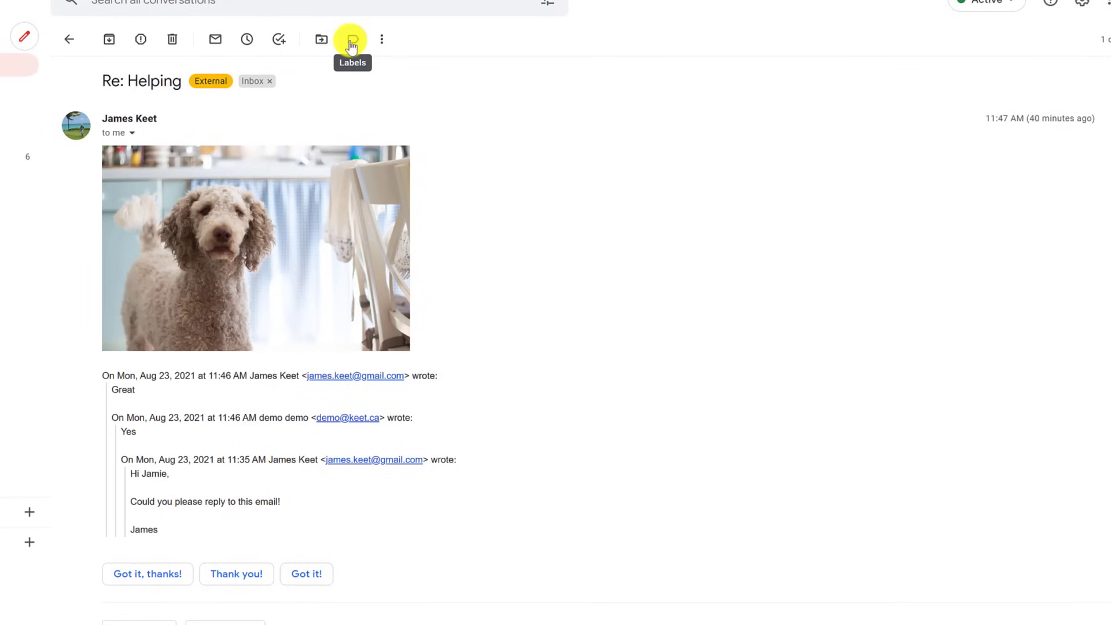
pyautogui.click(351, 41)
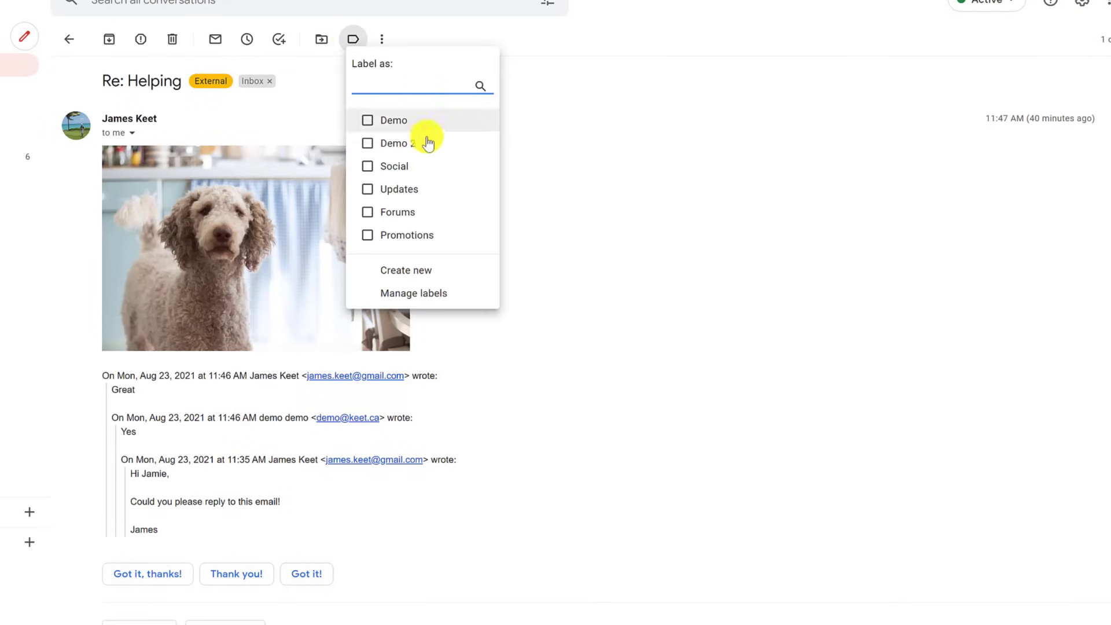
pyautogui.click(367, 120)
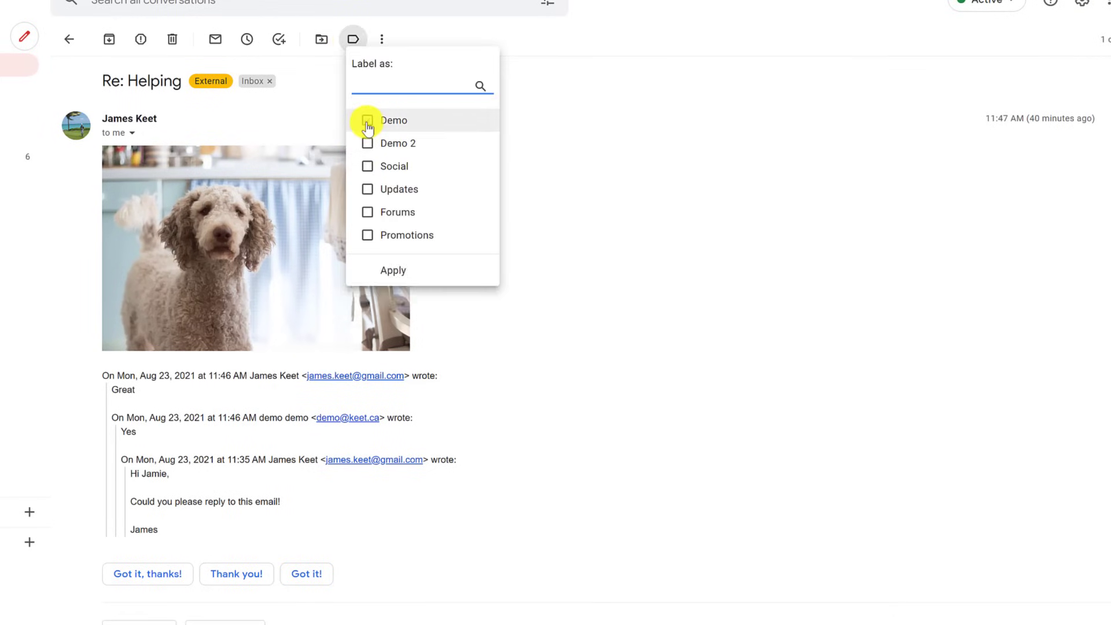
pyautogui.click(394, 271)
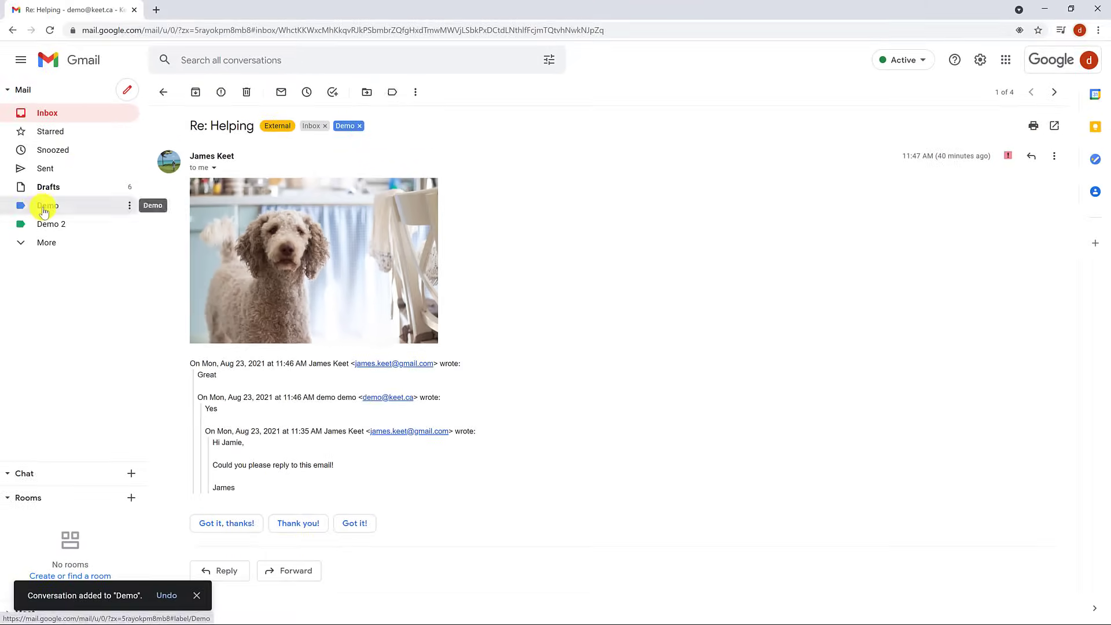
pyautogui.click(45, 211)
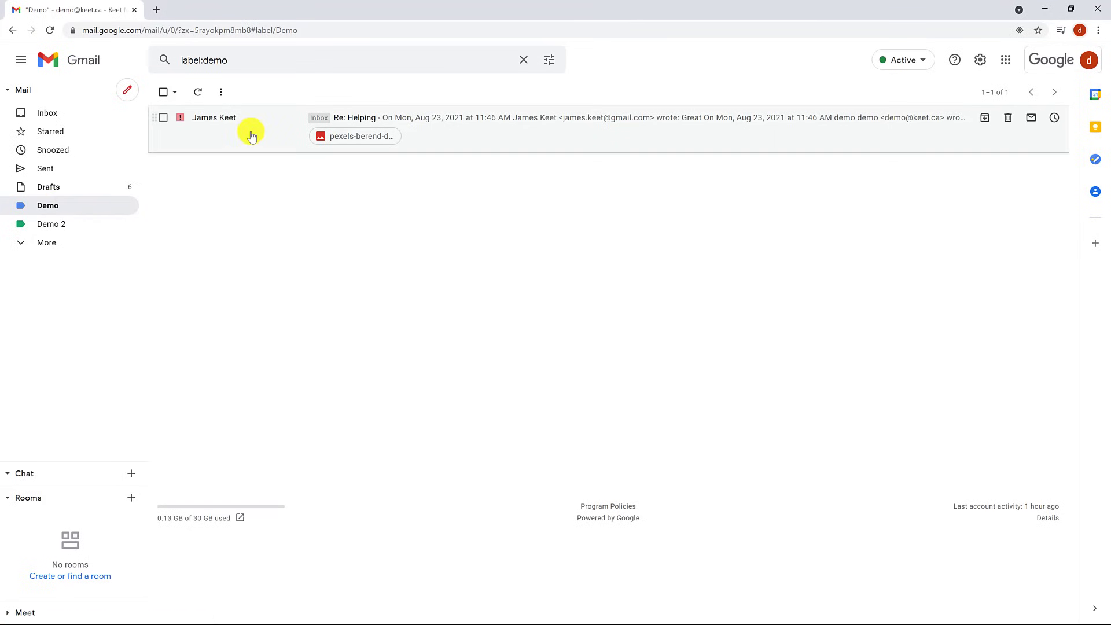
# Step: Tag the Tips for using your new inbox email with both Demo and Demo 2
pyautogui.click(54, 113)
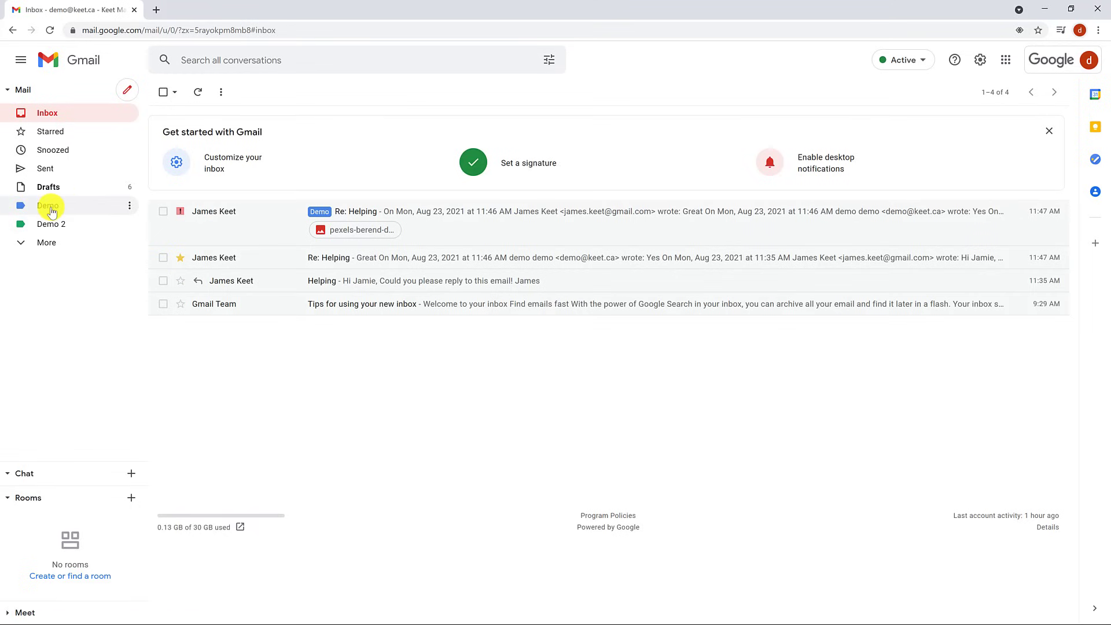
pyautogui.moveTo(50, 208); pyautogui.dragTo(249, 304)
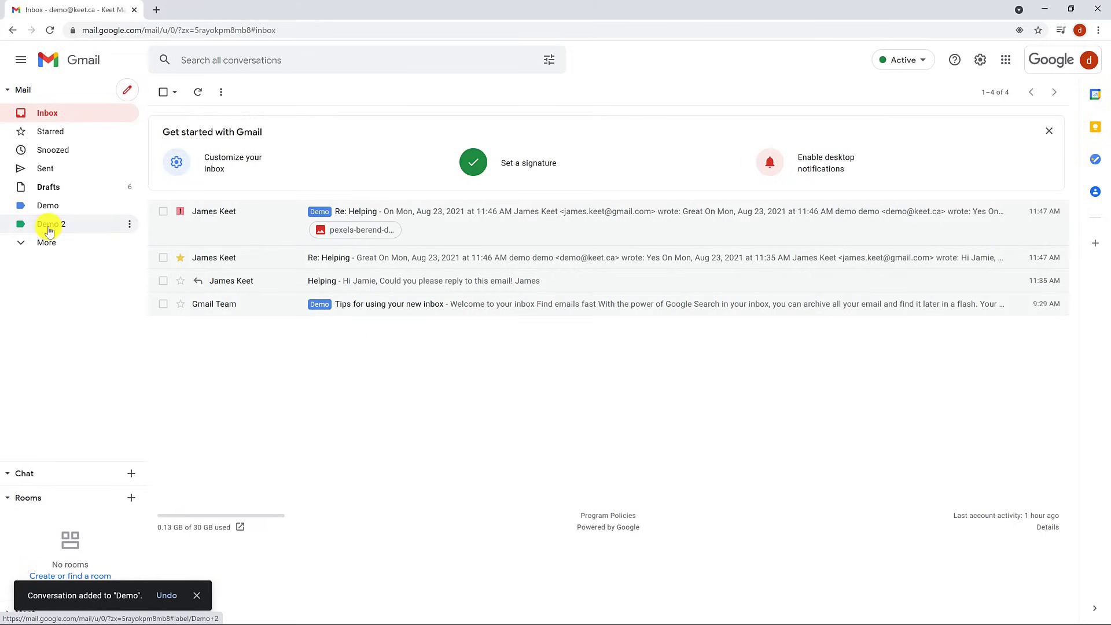
pyautogui.moveTo(47, 224); pyautogui.dragTo(347, 306)
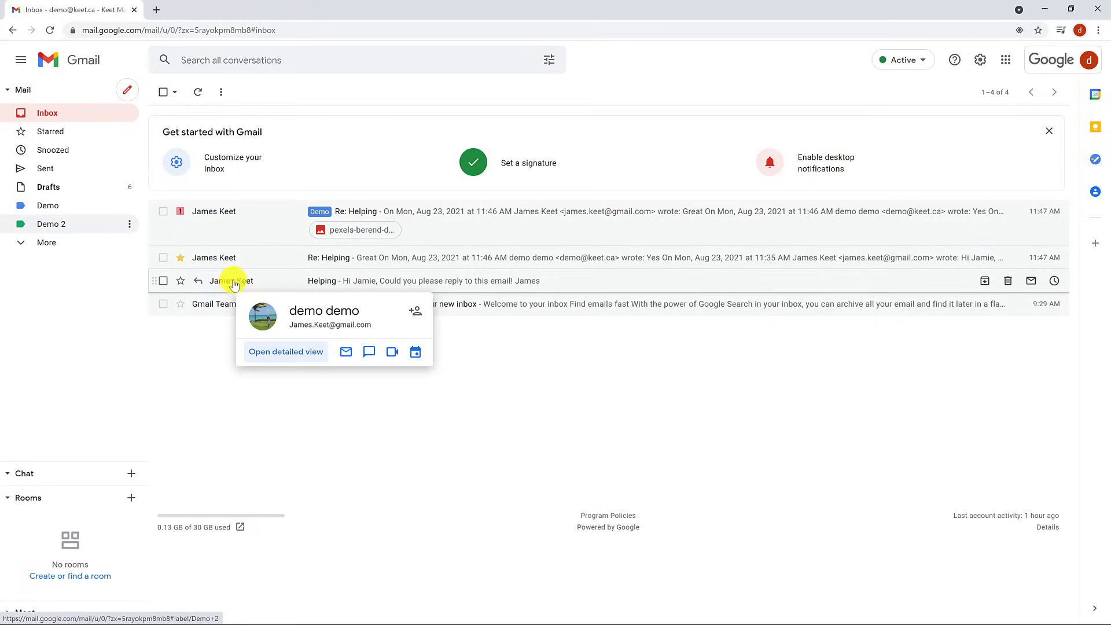
# Step: Move the second Re: Helping conversation into Demo, check Demo, then view All Mail
pyautogui.moveTo(241, 256); pyautogui.dragTo(50, 206)
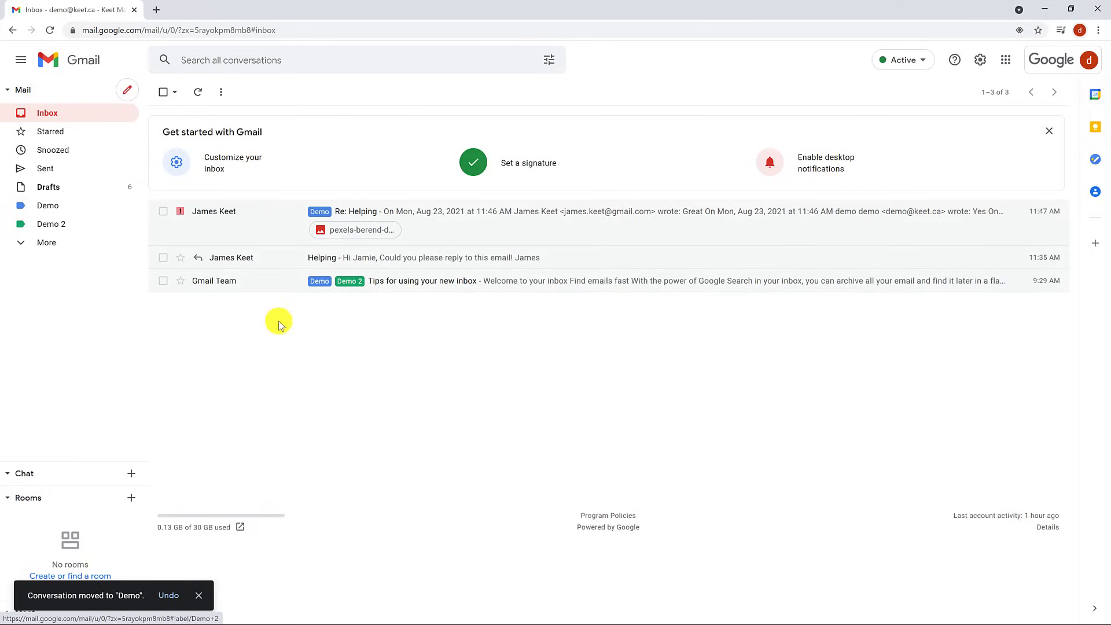
pyautogui.click(57, 211)
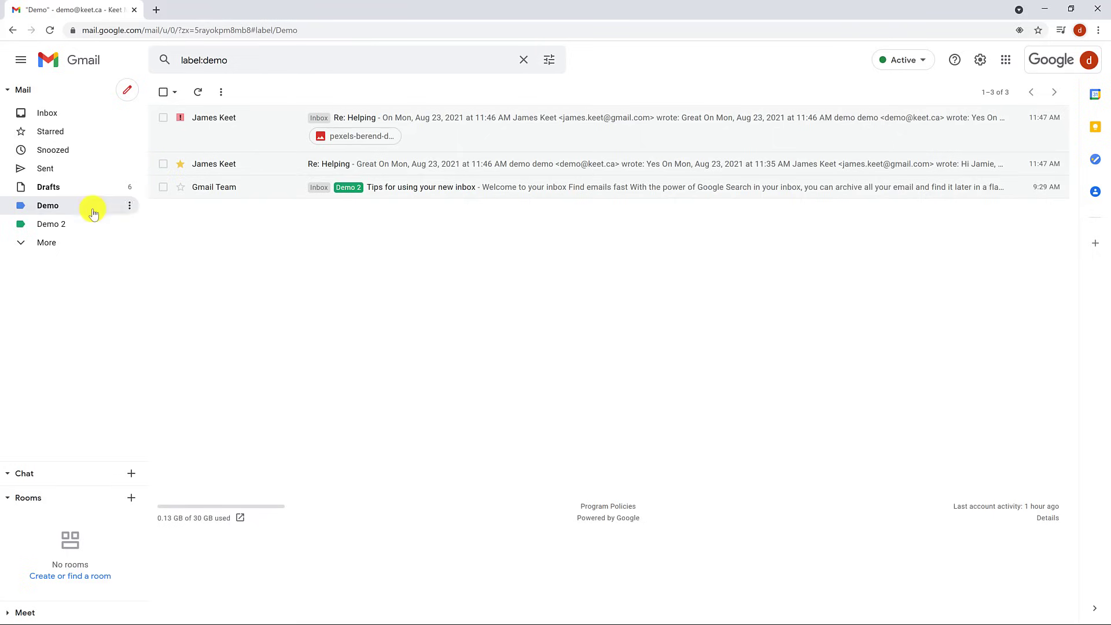
pyautogui.click(49, 242)
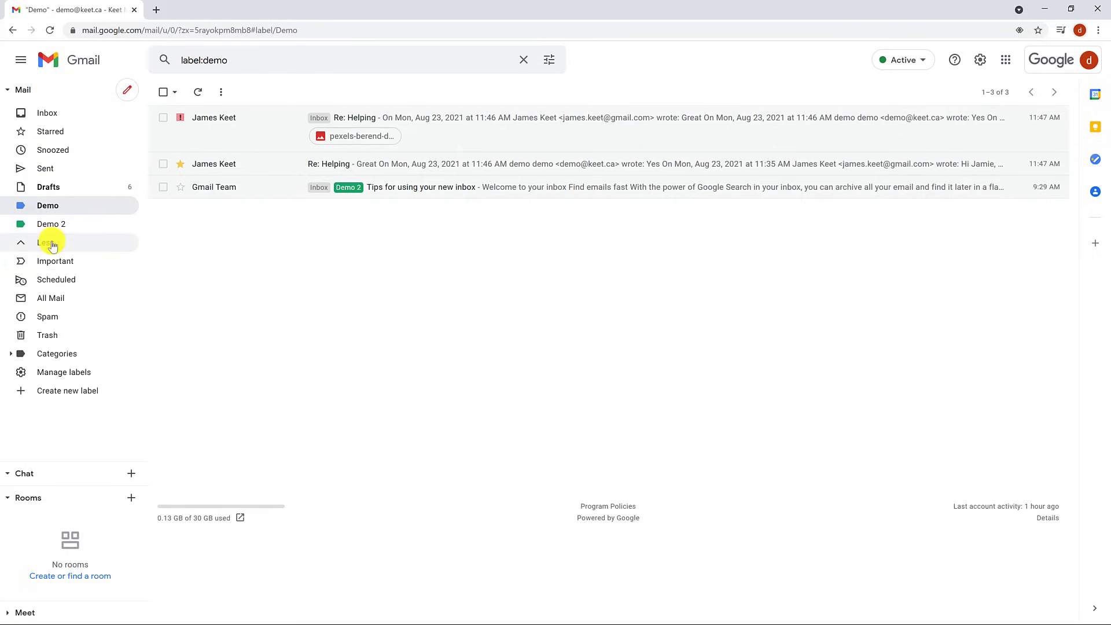
pyautogui.click(79, 306)
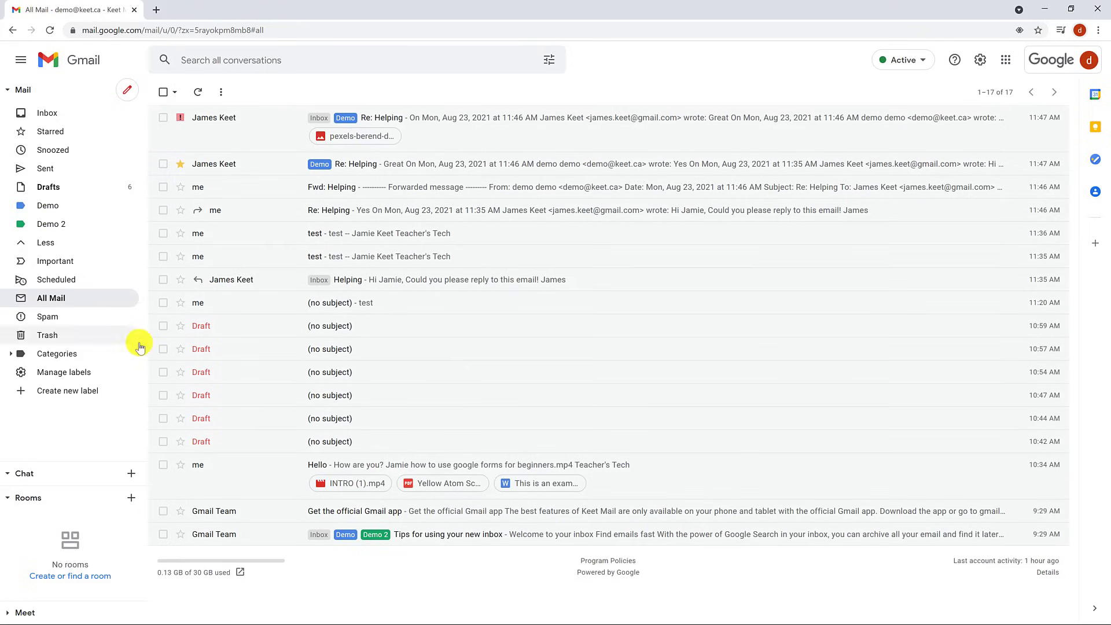
# Step: Create a demo 3 label nested under Demo 2, then list the Demo conversations
pyautogui.click(53, 392)
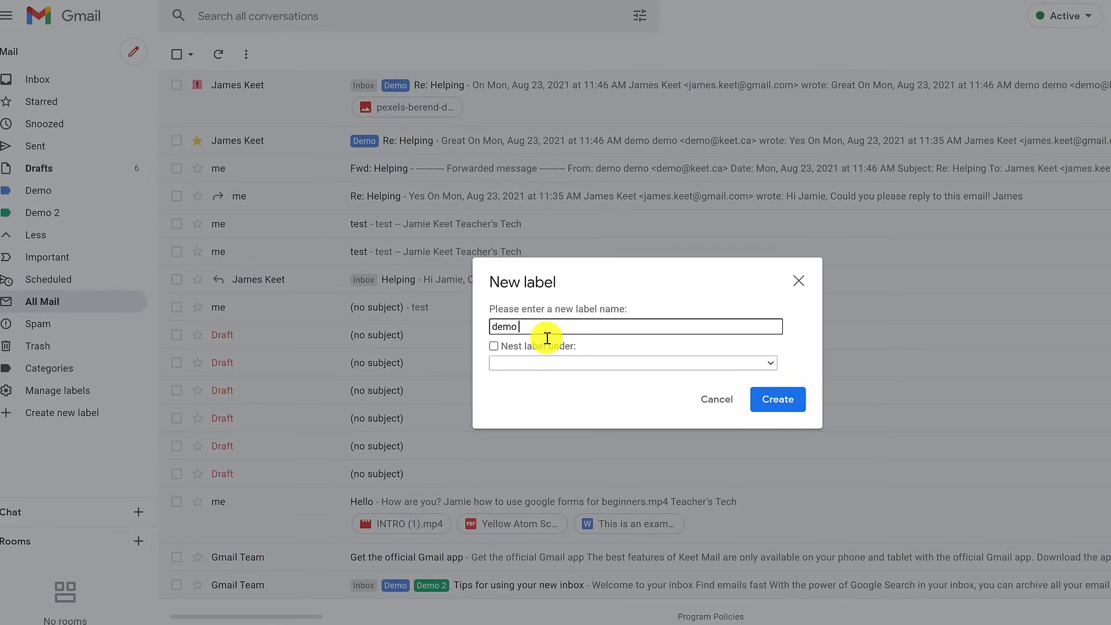
pyautogui.click(494, 346)
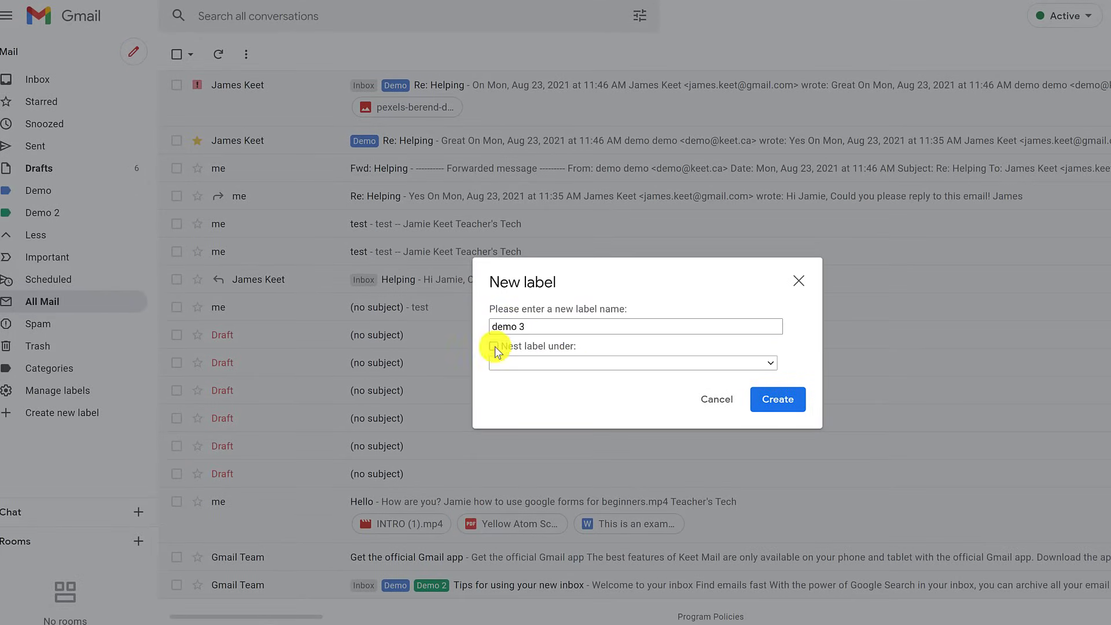
pyautogui.click(553, 363)
pyautogui.click(544, 398)
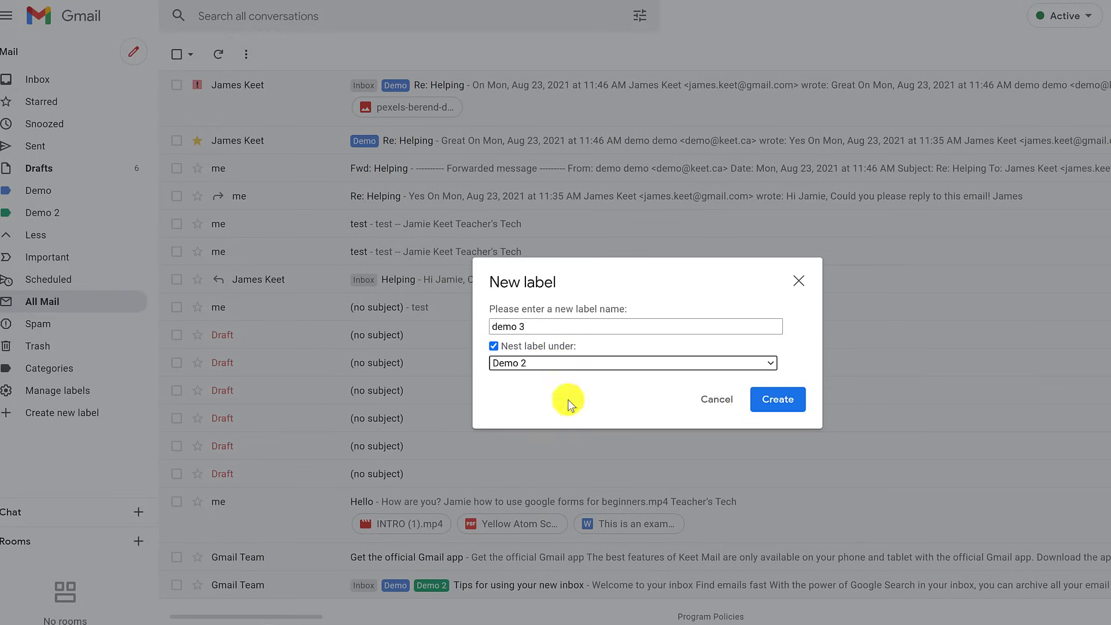
pyautogui.click(777, 400)
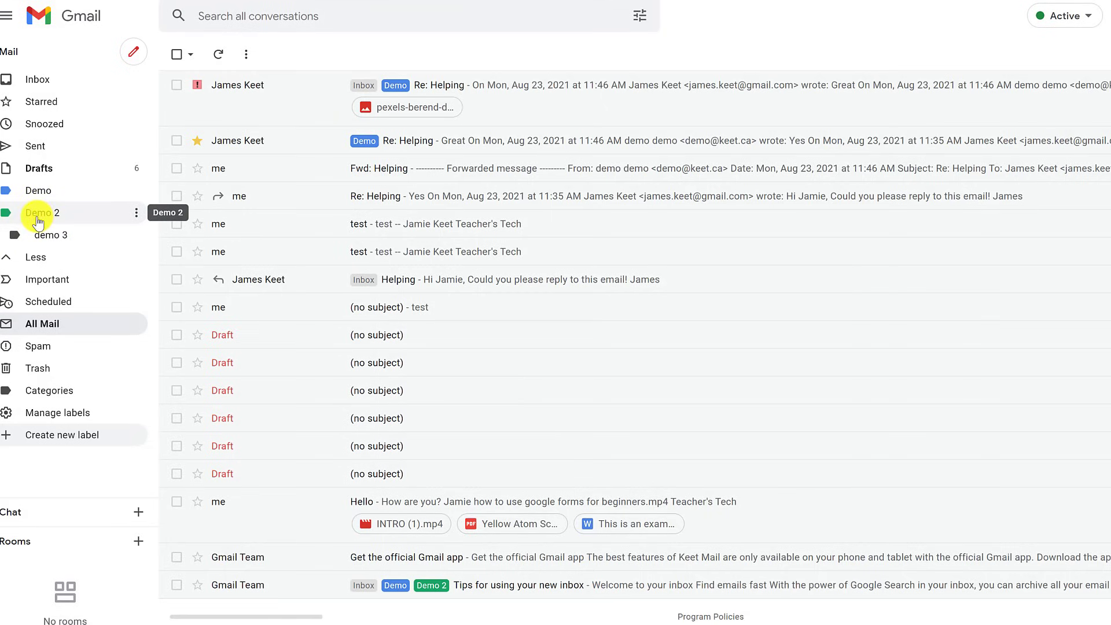
pyautogui.click(40, 196)
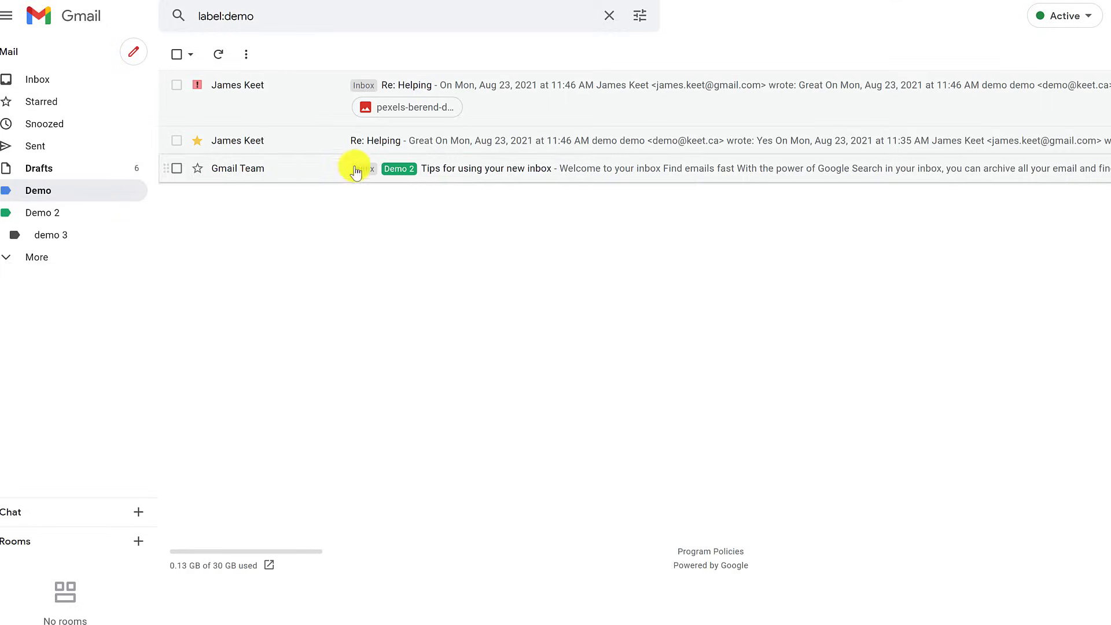
# Step: Open the second Re: Helping conversation
pyautogui.click(443, 137)
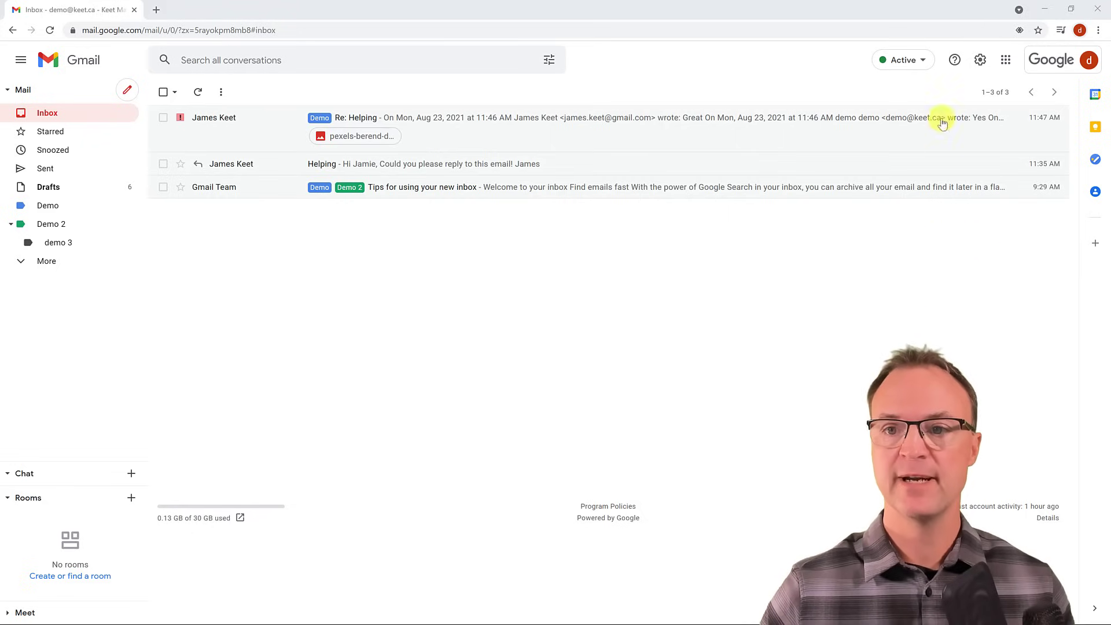
# Step: In the Labels settings, hide Sent from the label list, then show it again
pyautogui.click(980, 64)
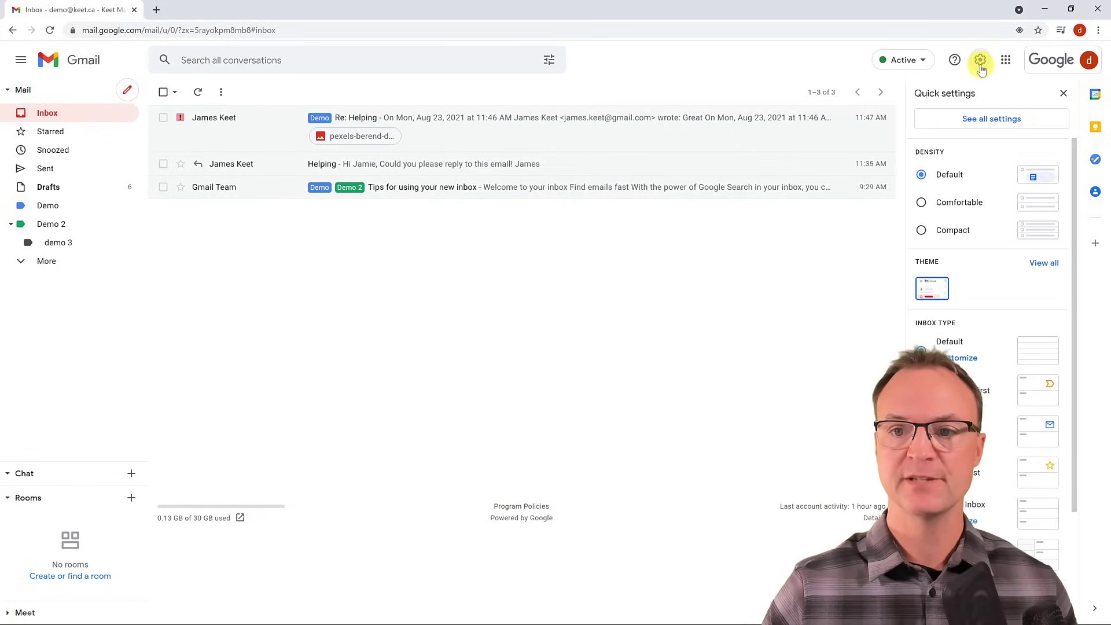
pyautogui.click(981, 121)
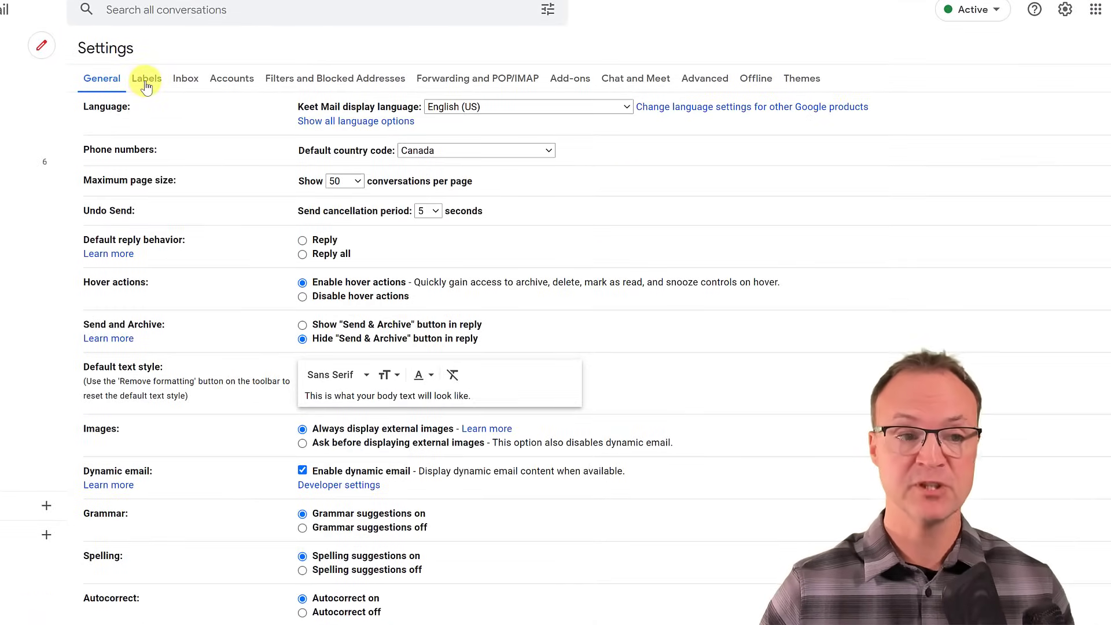
pyautogui.click(146, 81)
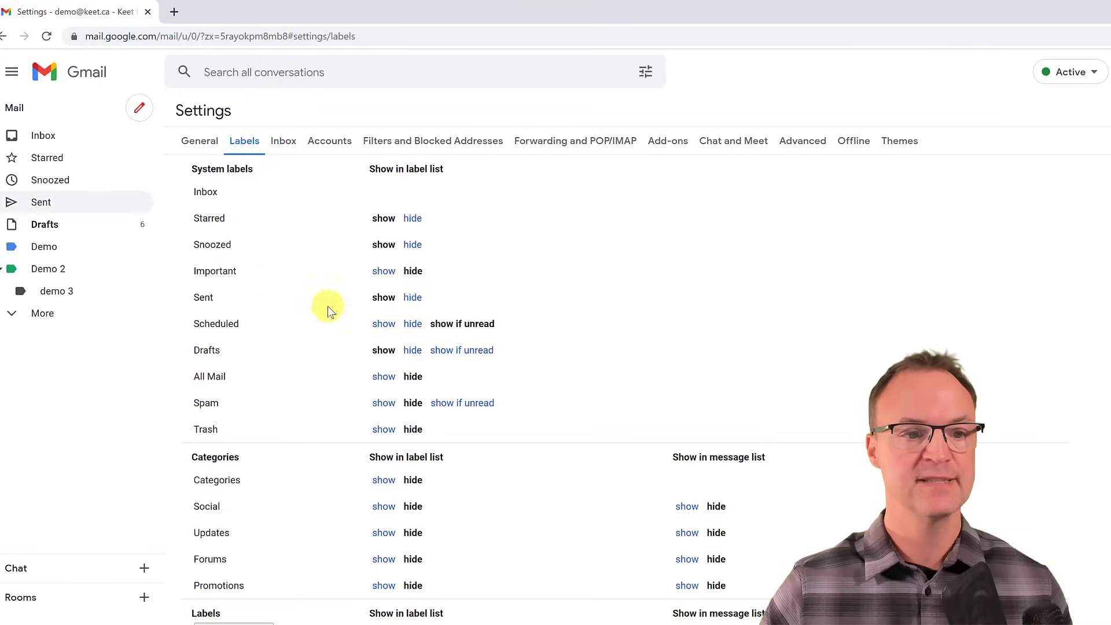
pyautogui.click(412, 297)
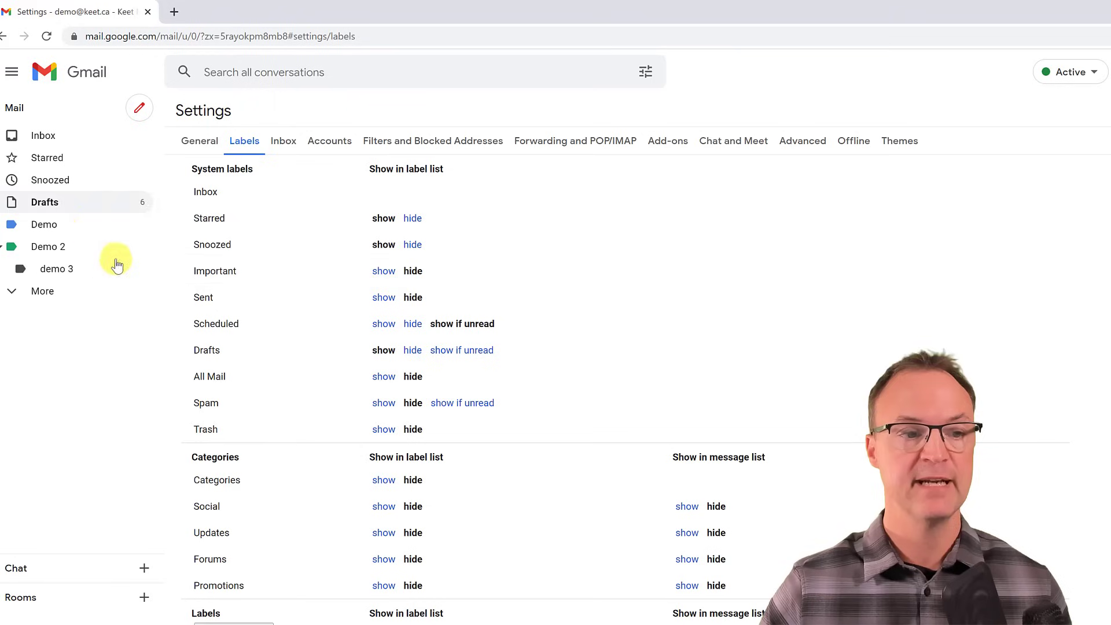
pyautogui.click(384, 298)
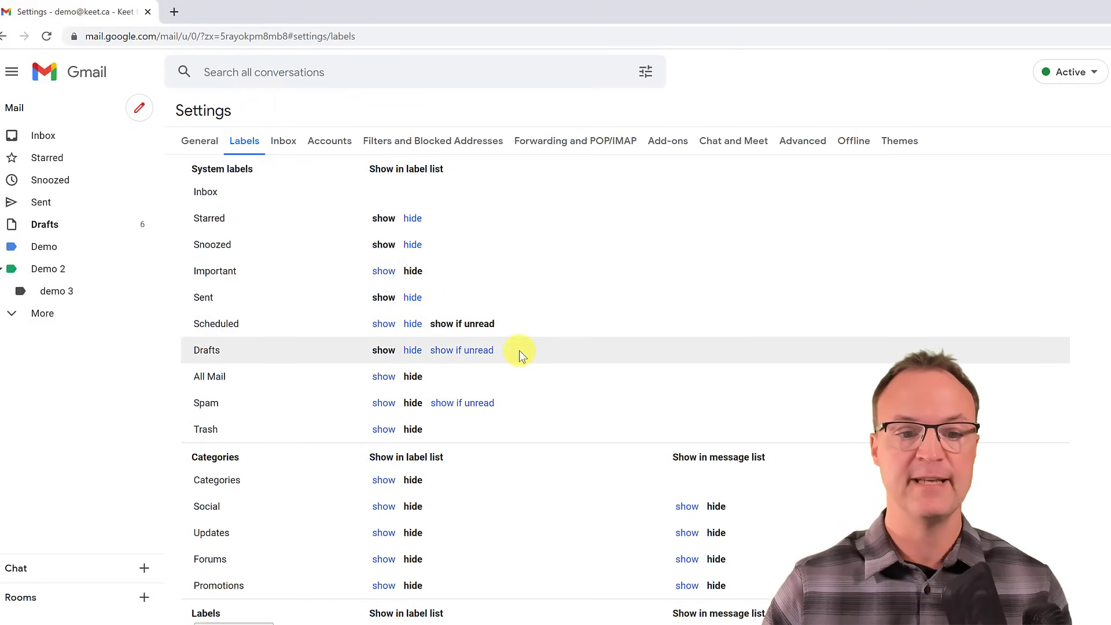
# Step: Return to the inbox and bring up the quick settings panel
pyautogui.scroll(-2, 499, 414)
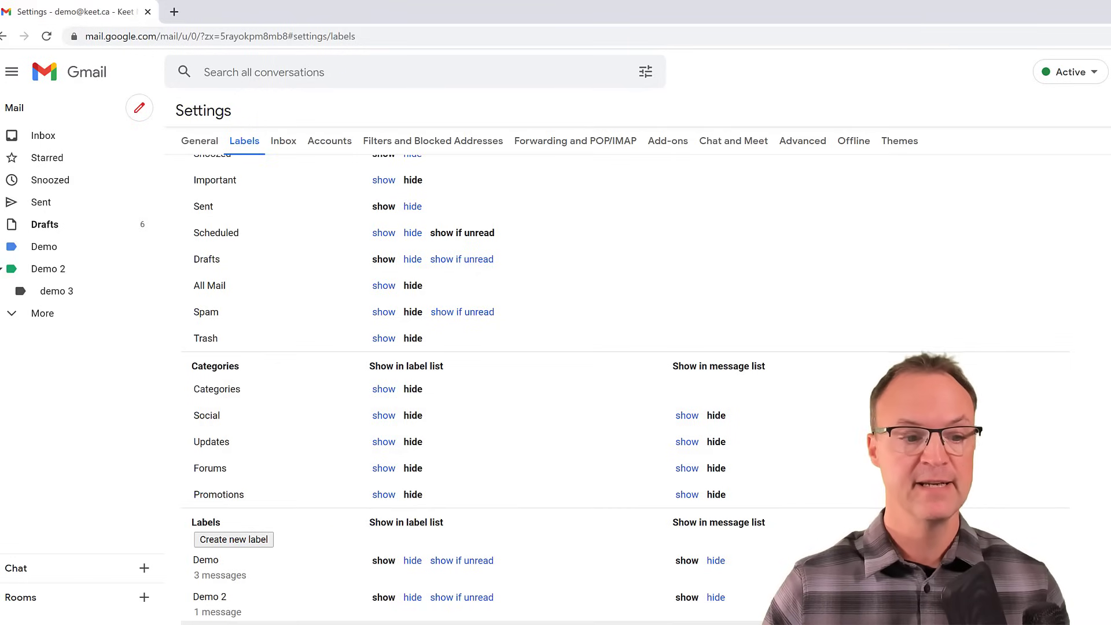
pyautogui.click(42, 141)
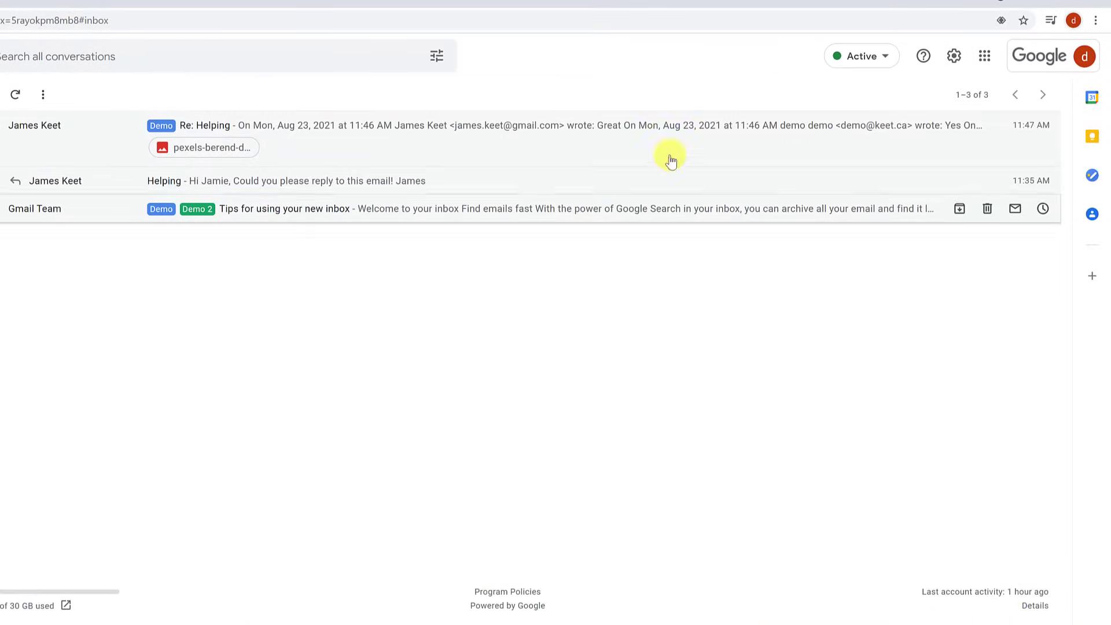
pyautogui.click(955, 58)
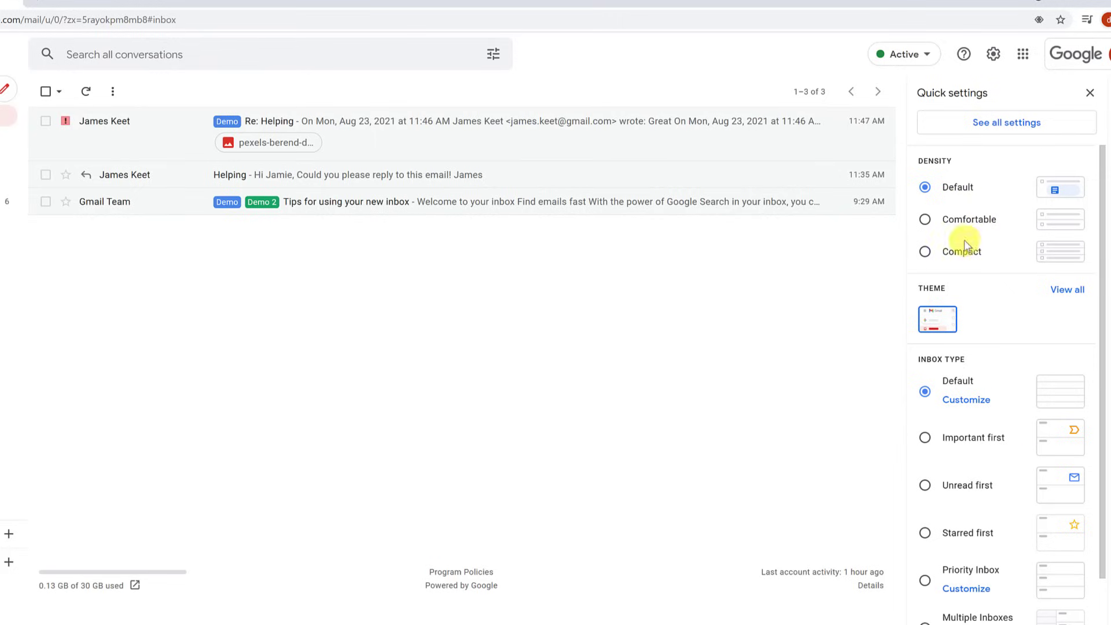
pyautogui.click(925, 220)
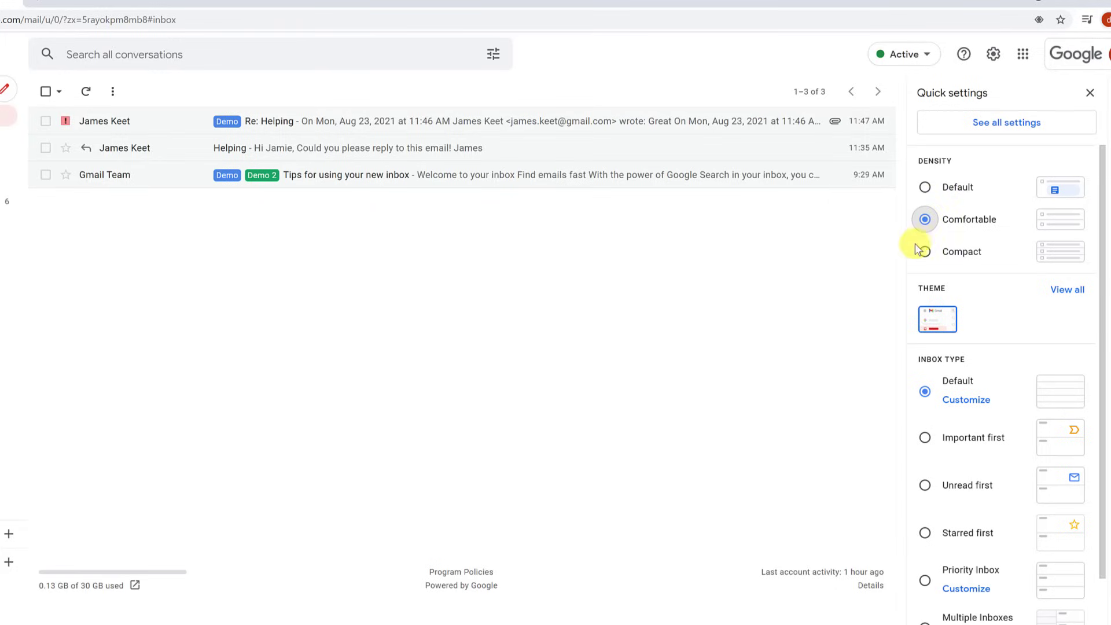
pyautogui.click(925, 252)
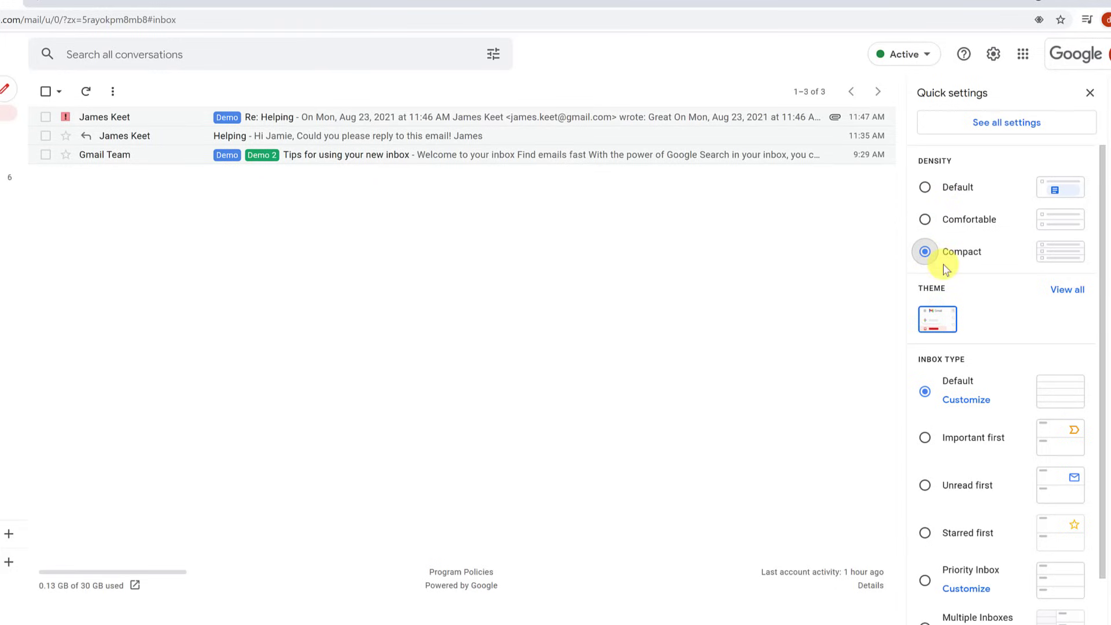
pyautogui.click(924, 188)
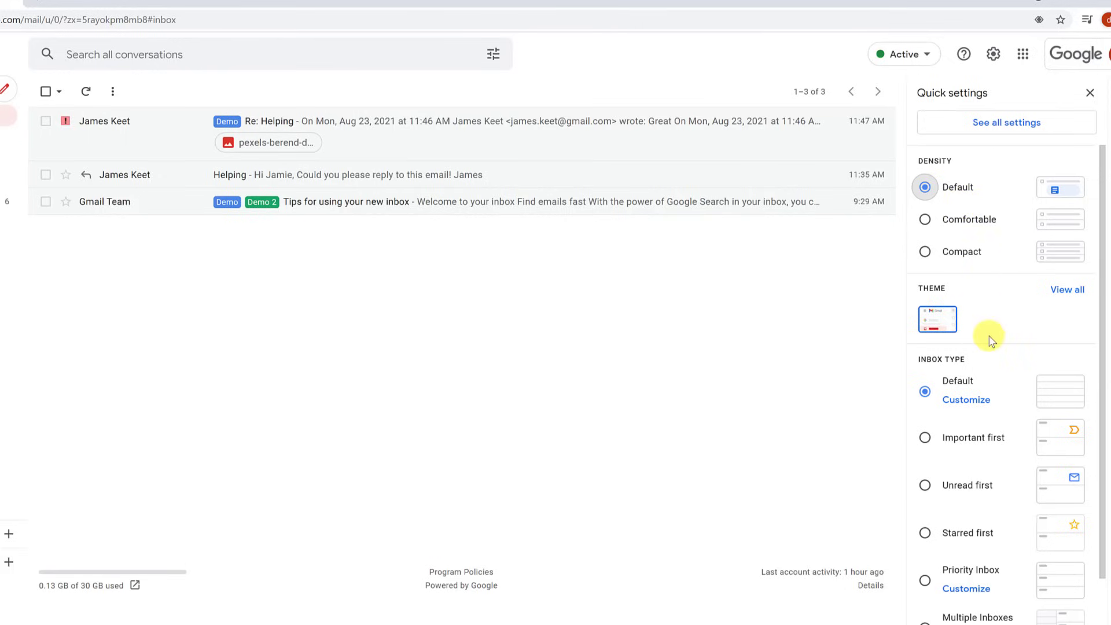
pyautogui.click(1067, 290)
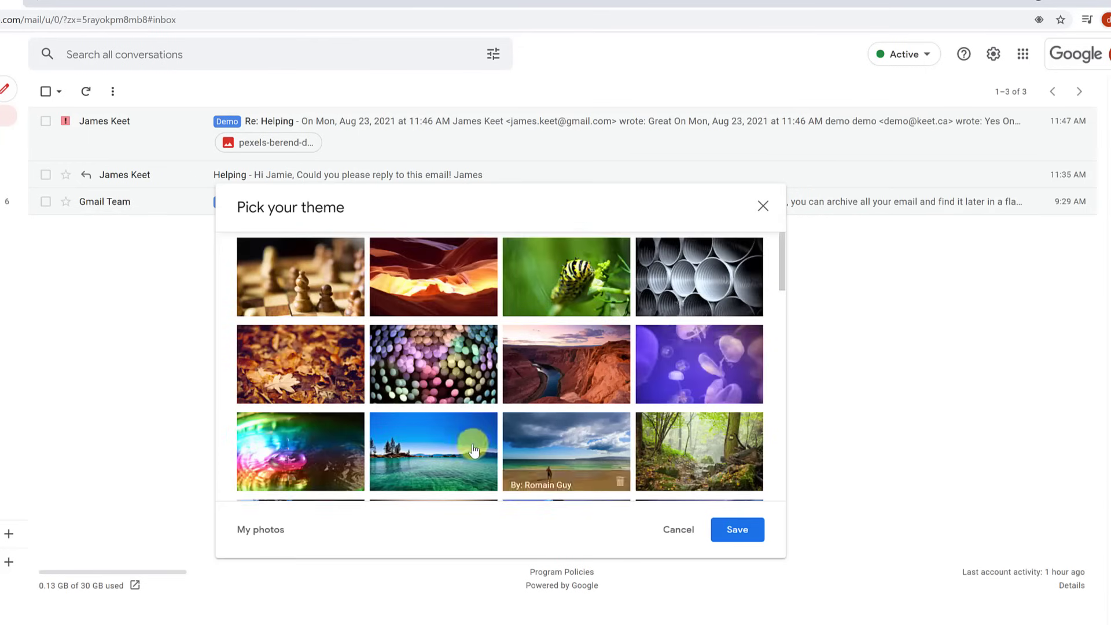
pyautogui.click(464, 454)
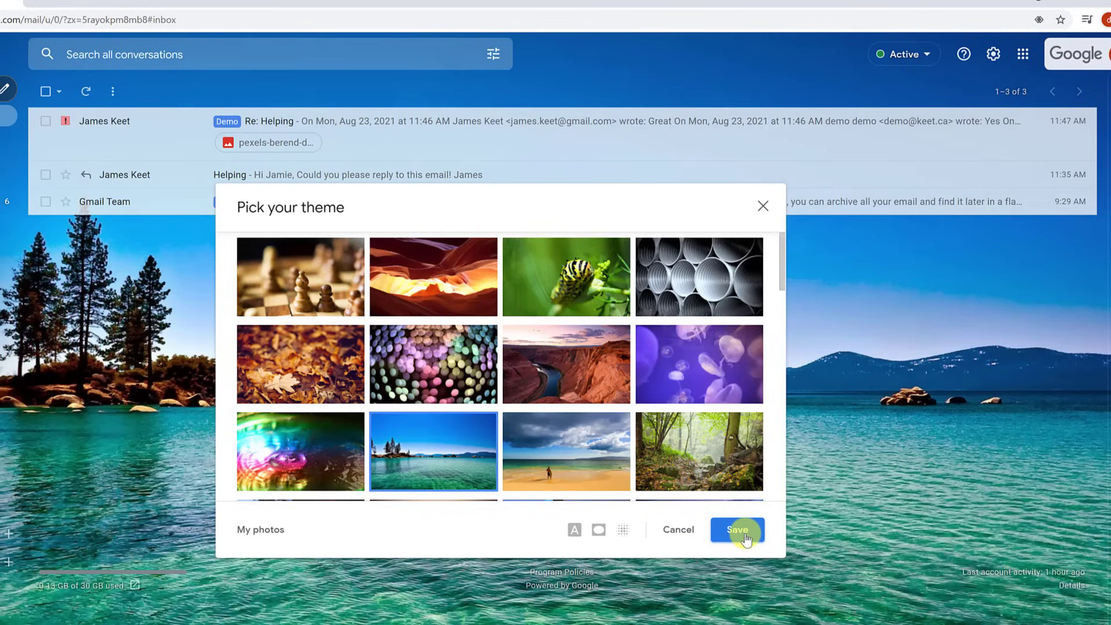
pyautogui.click(743, 529)
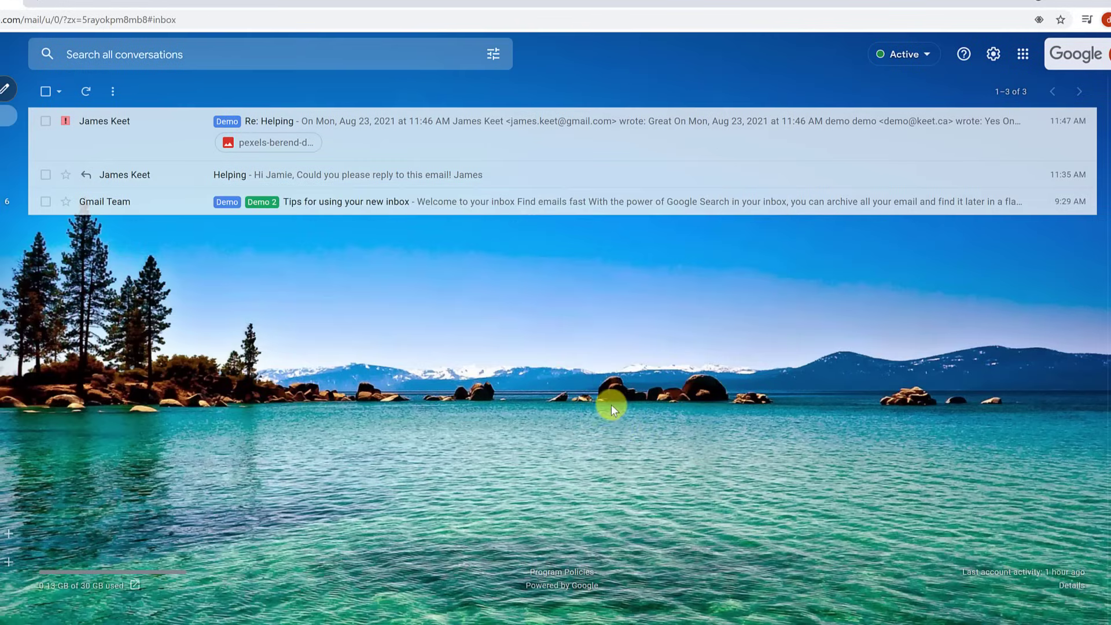
pyautogui.click(994, 54)
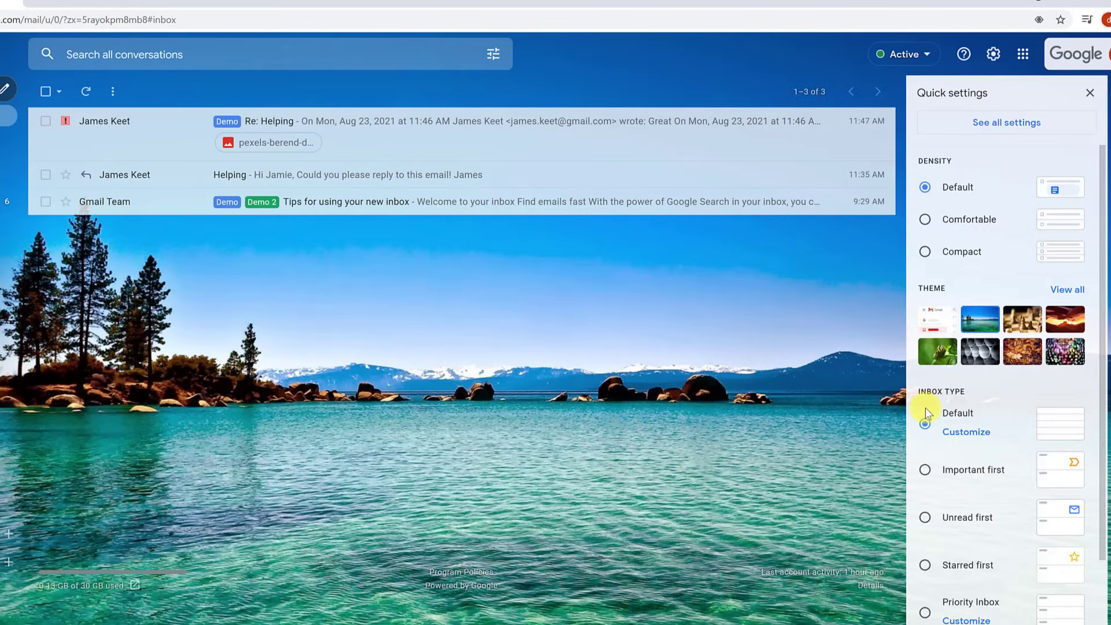
pyautogui.scroll(-3, 967, 527)
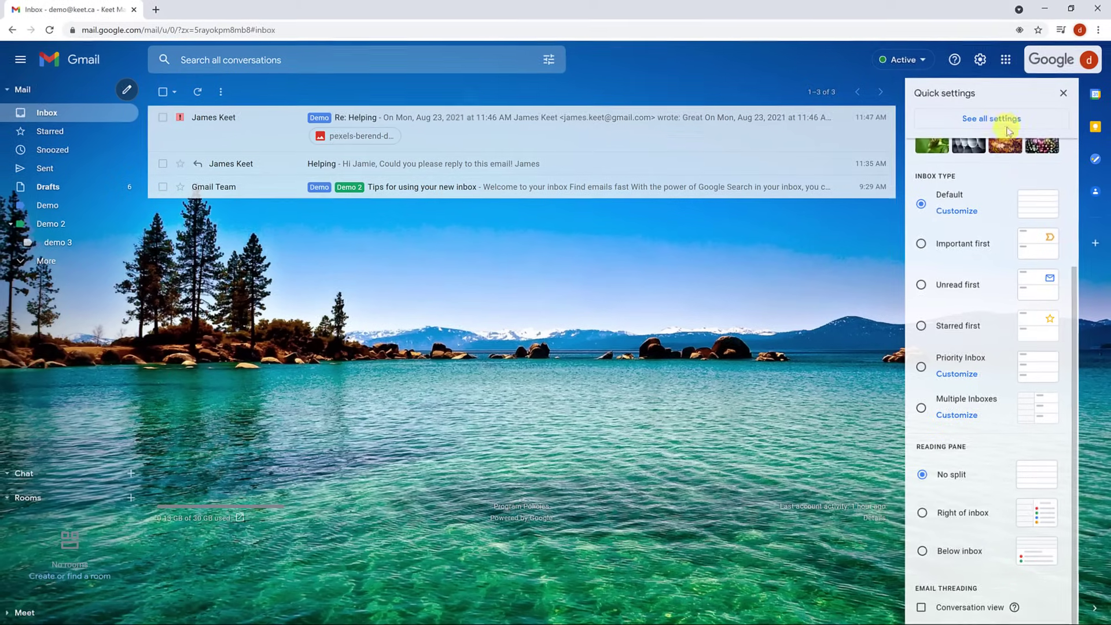
pyautogui.scroll(3, 975, 405)
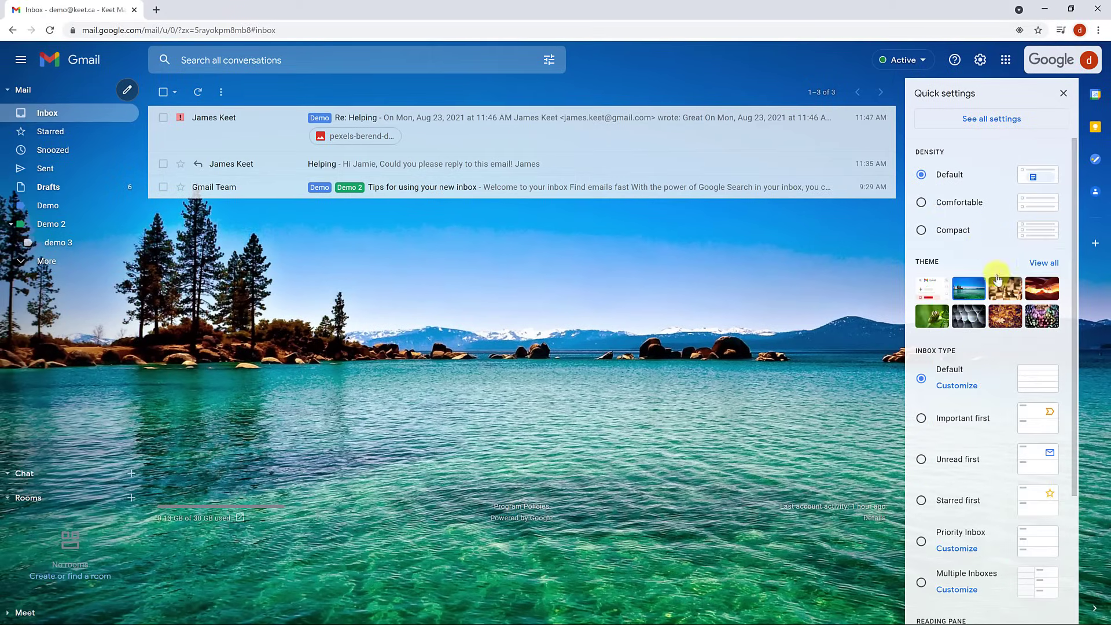
pyautogui.click(938, 295)
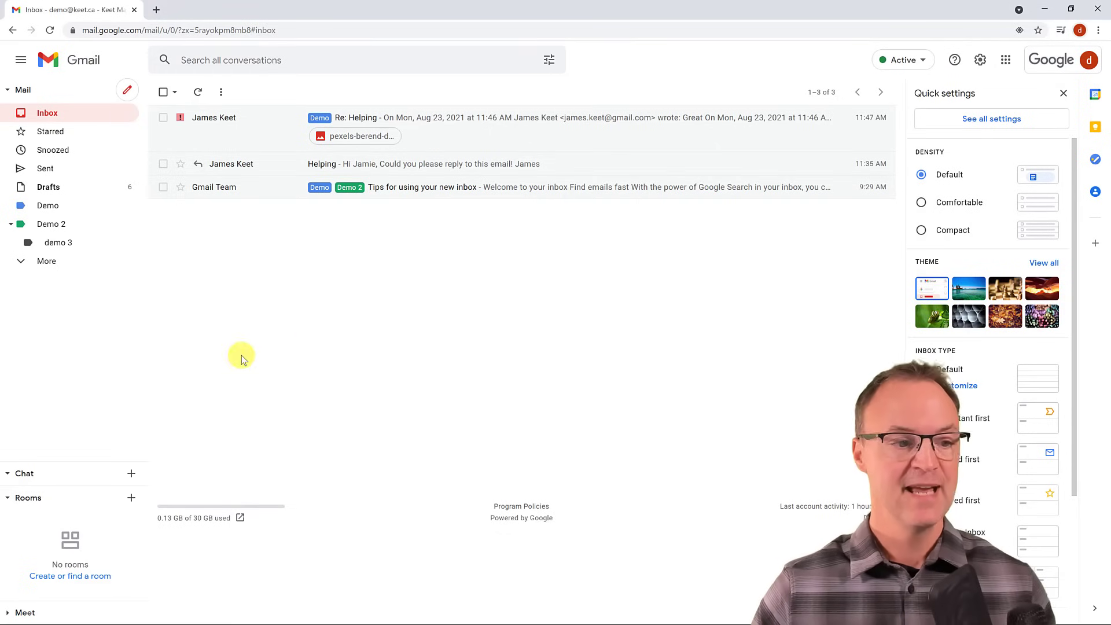
# Step: Drag the Chat and Rooms dividers upward, then preview and close the new-chat and room popups
pyautogui.moveTo(67, 461); pyautogui.dragTo(85, 291)
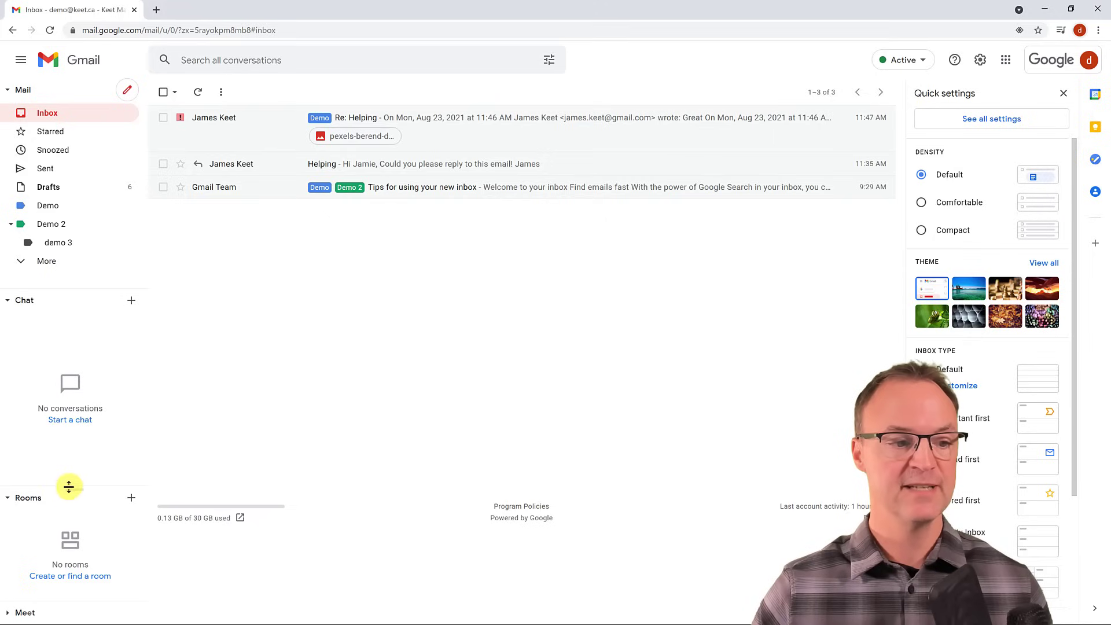
pyautogui.moveTo(67, 486); pyautogui.dragTo(90, 349)
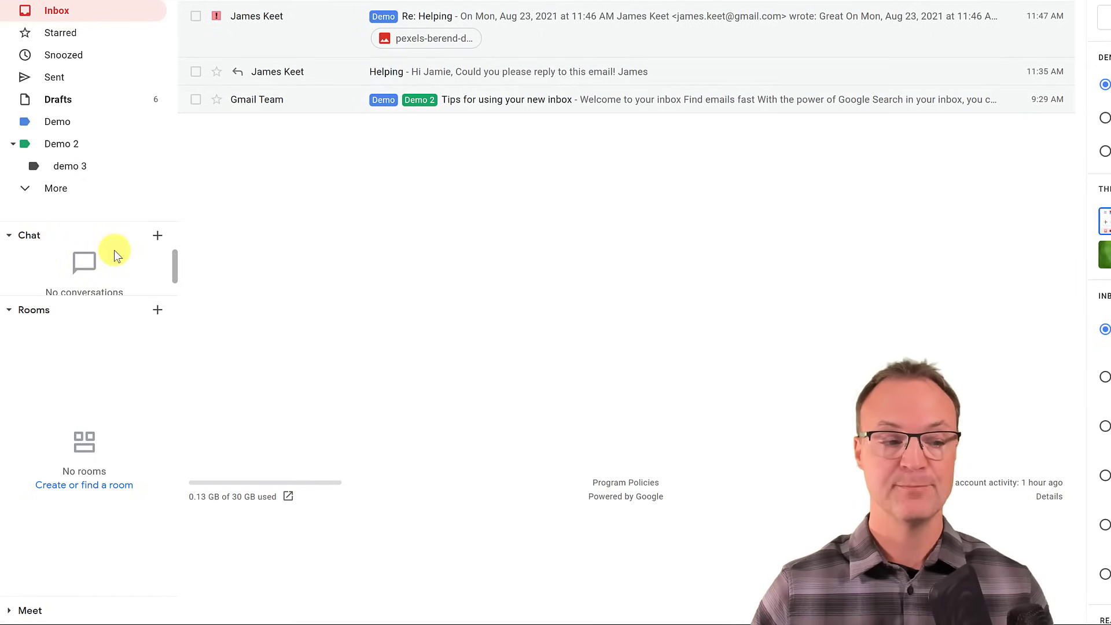
pyautogui.click(157, 239)
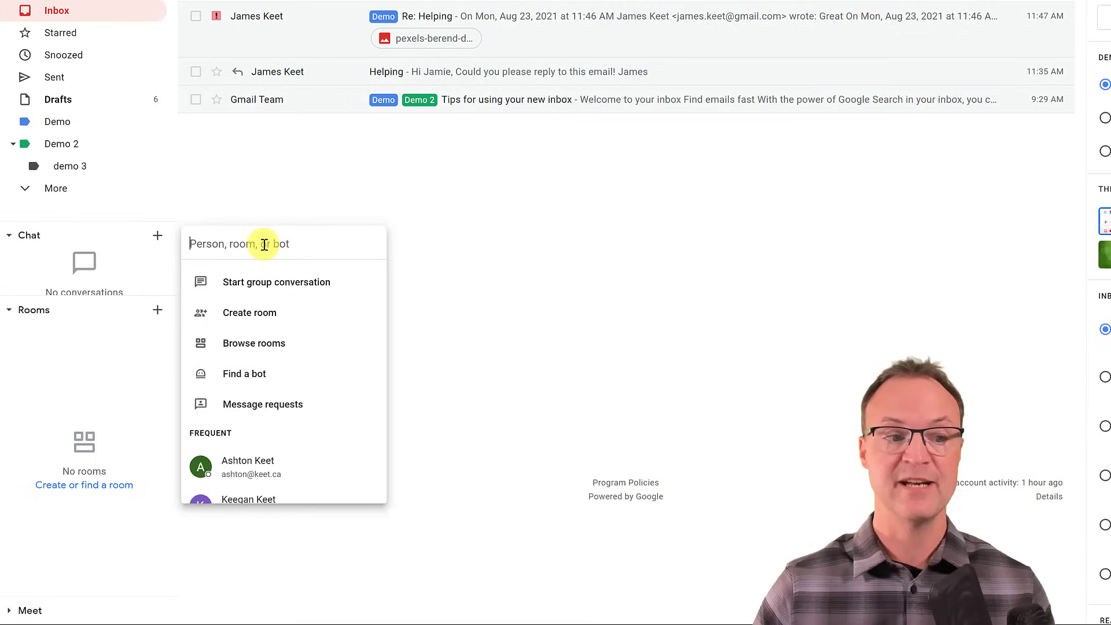
pyautogui.click(457, 290)
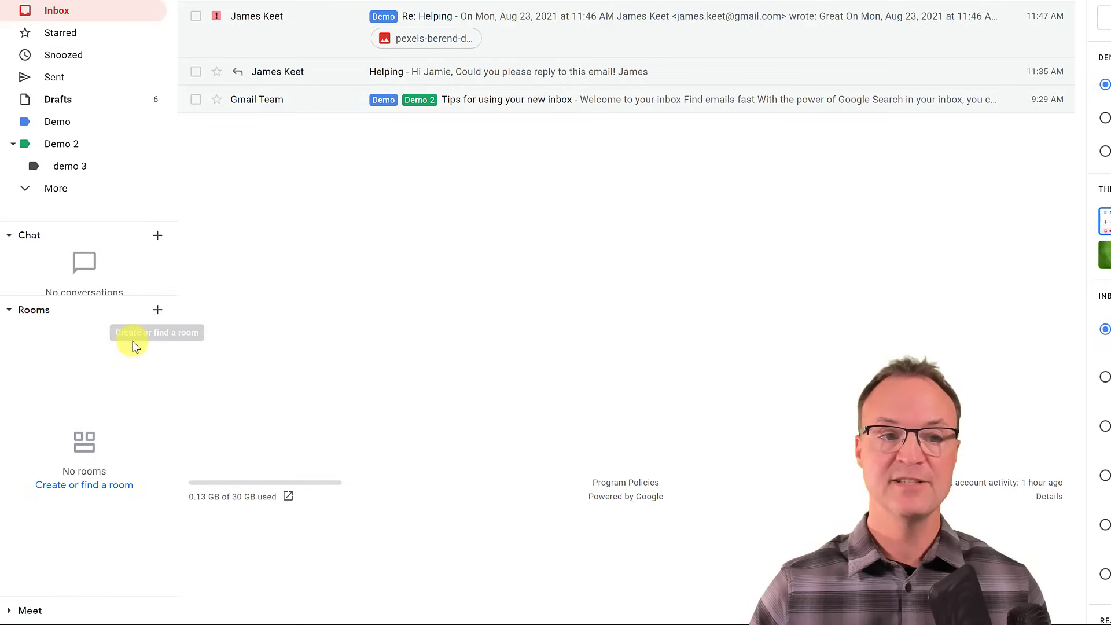
pyautogui.click(157, 313)
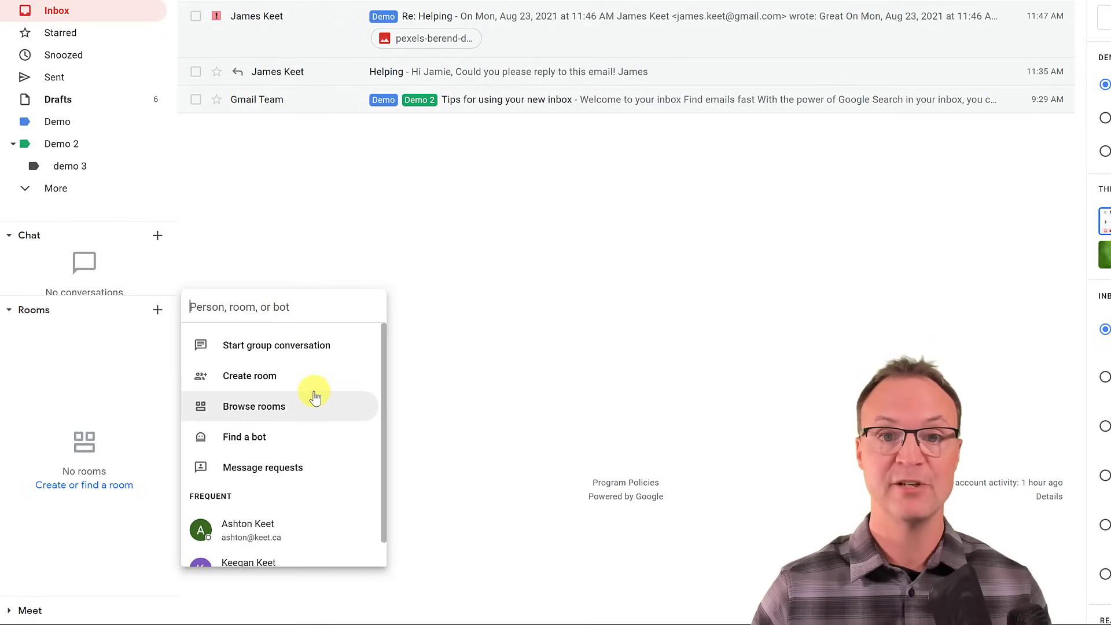
pyautogui.click(78, 353)
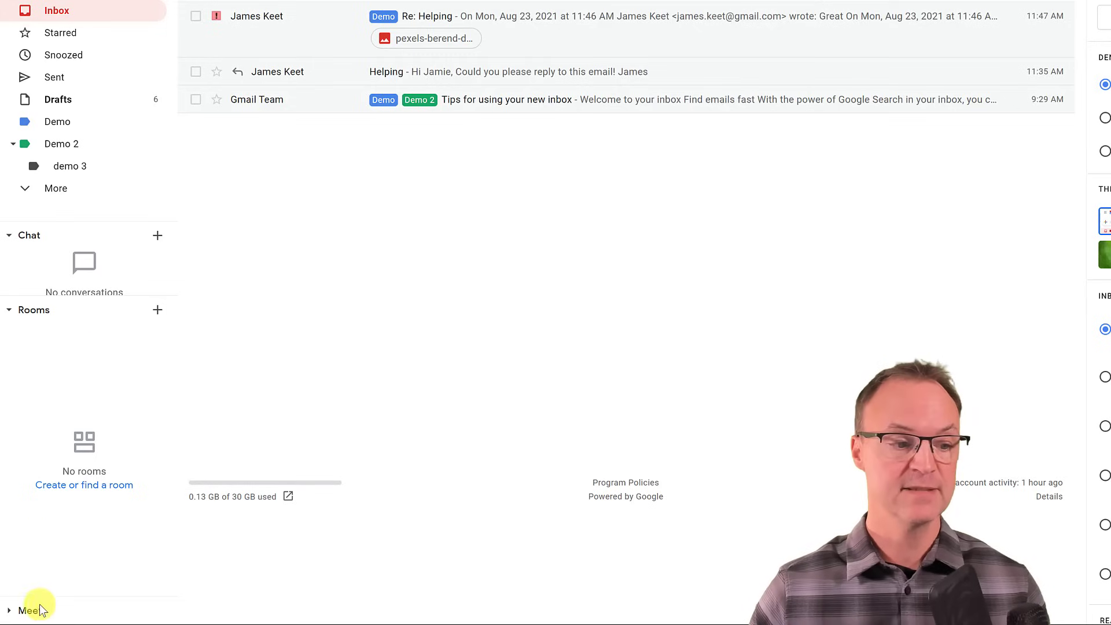
# Step: Expand Meet, create a new meeting, and close its share window
pyautogui.click(10, 611)
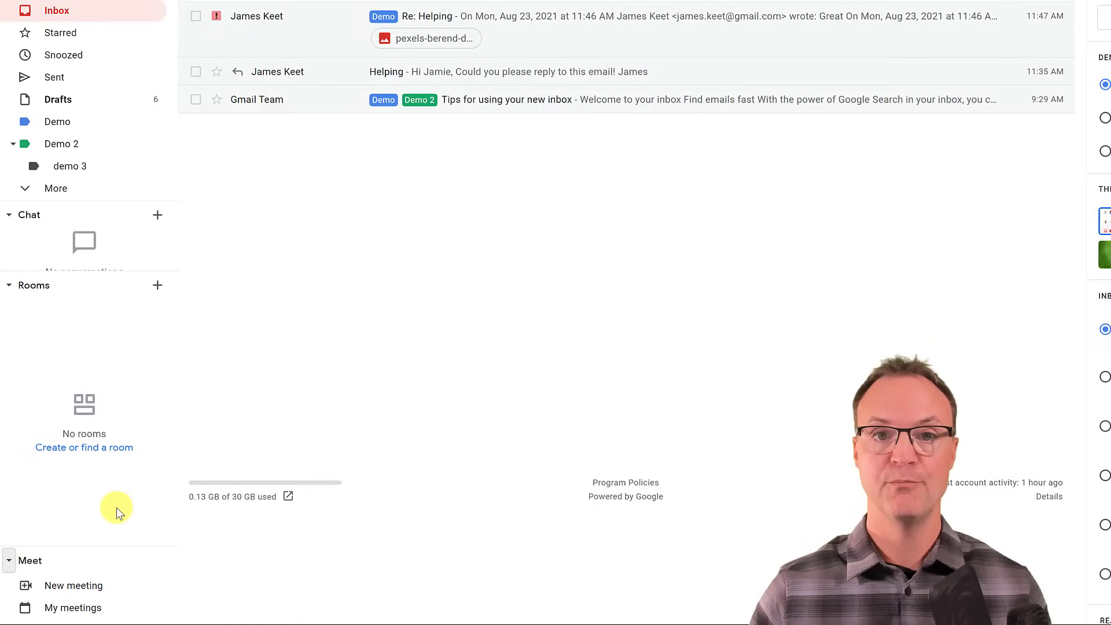
pyautogui.click(68, 592)
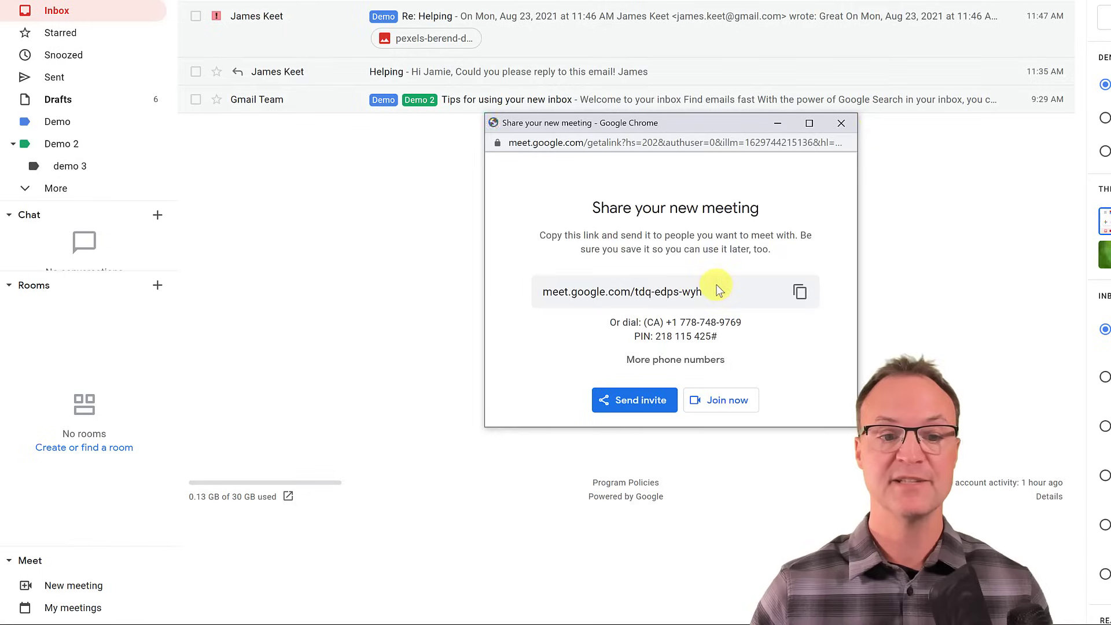
pyautogui.click(839, 125)
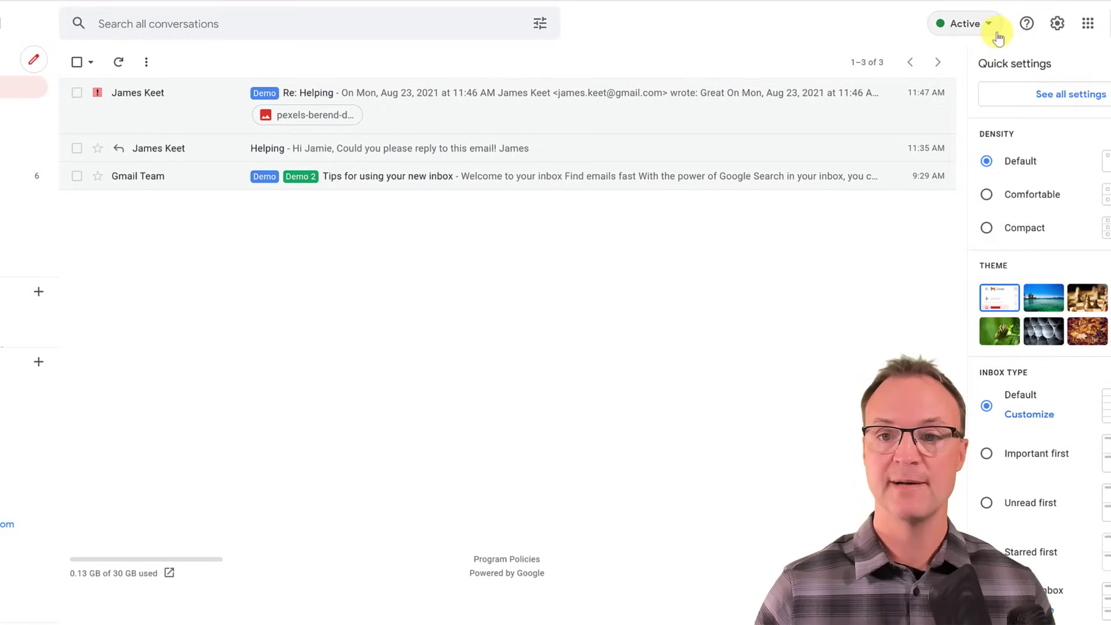
pyautogui.click(997, 35)
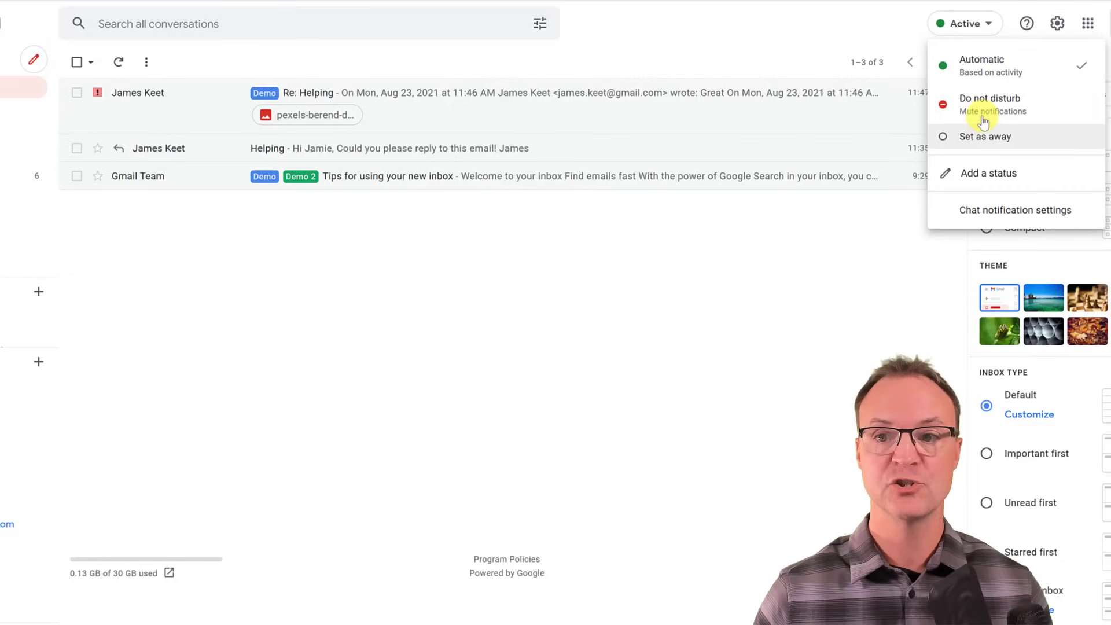
pyautogui.click(689, 261)
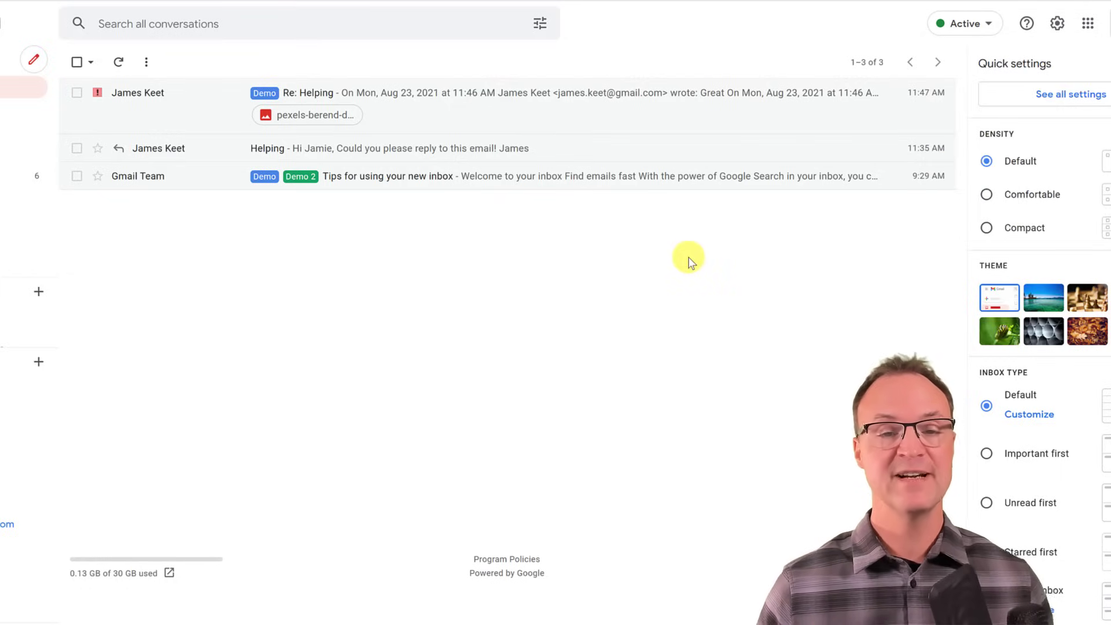